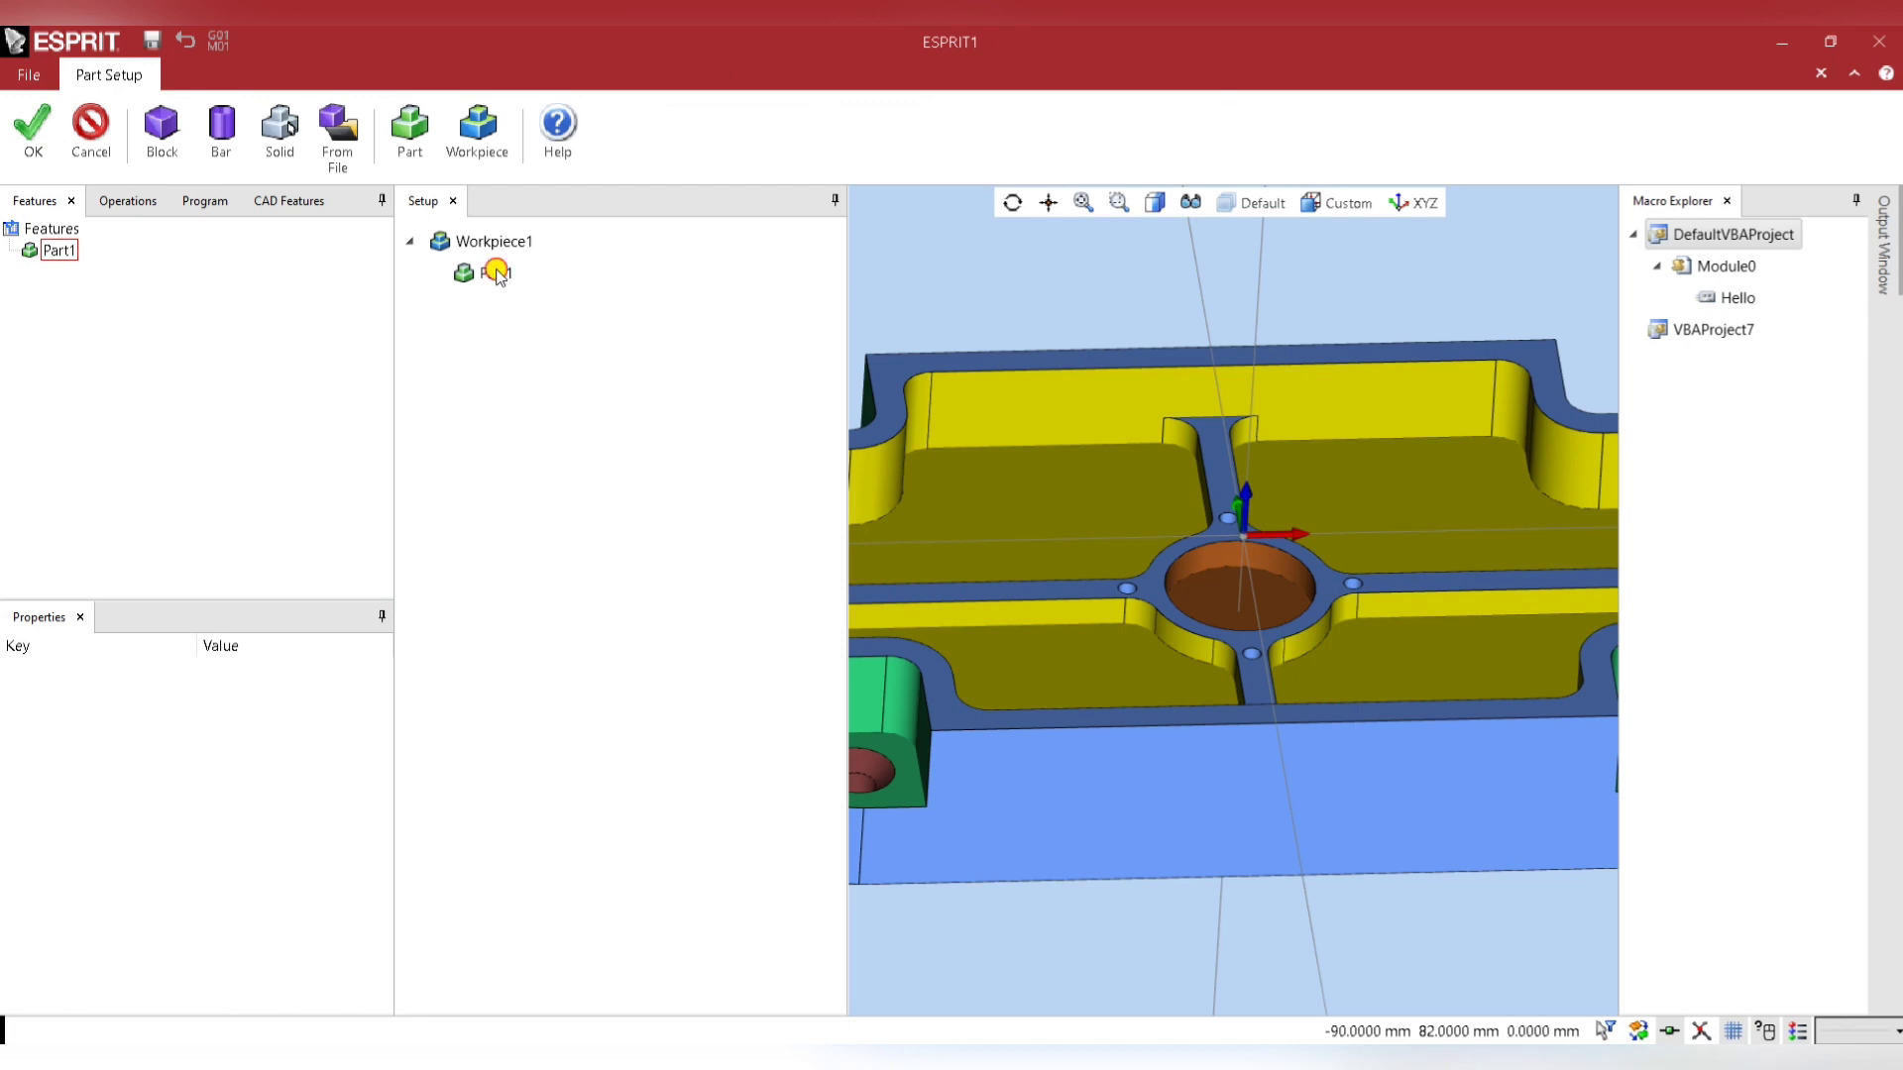
Add a block stock with its height defined by Bottom Top Margins, a 5 mm top margin, and accept the part setup.
{"action": "left_click", "coordinate": [160, 128]}
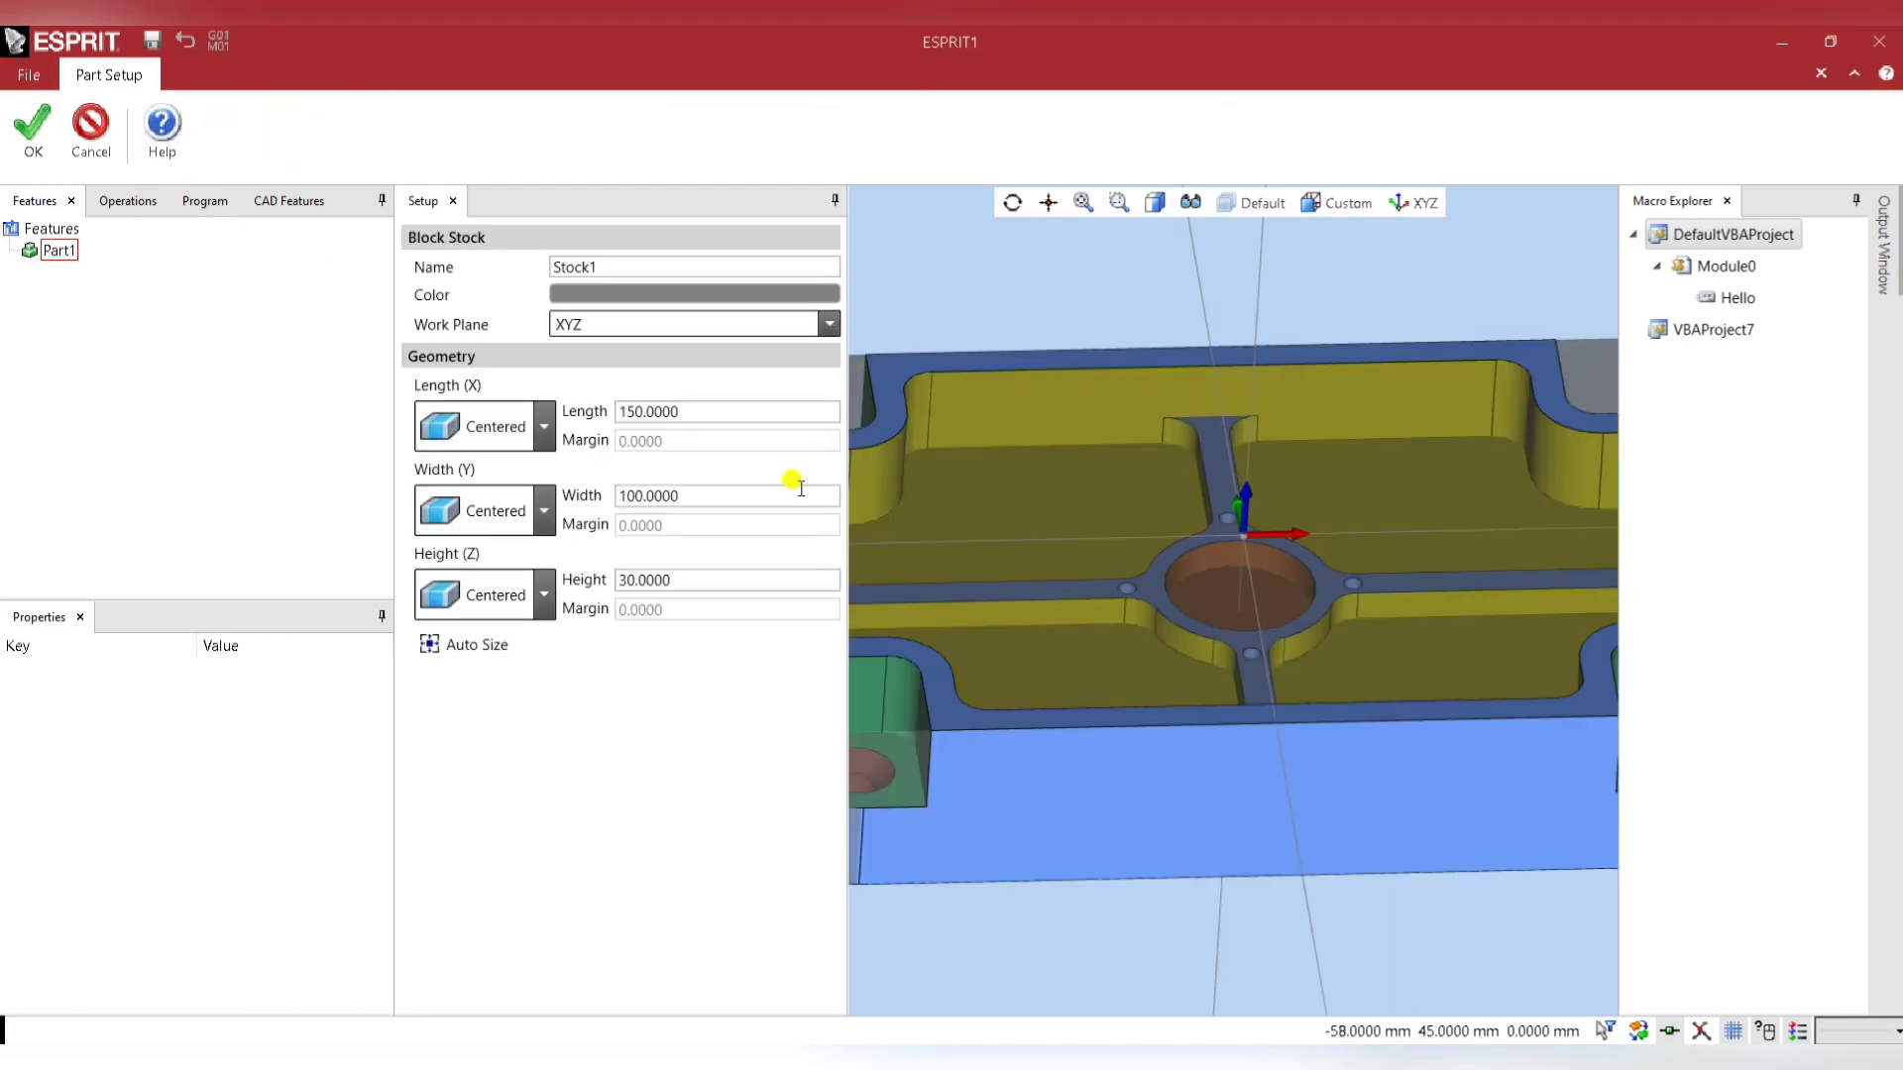
{"action": "left_click", "coordinate": [544, 595]}
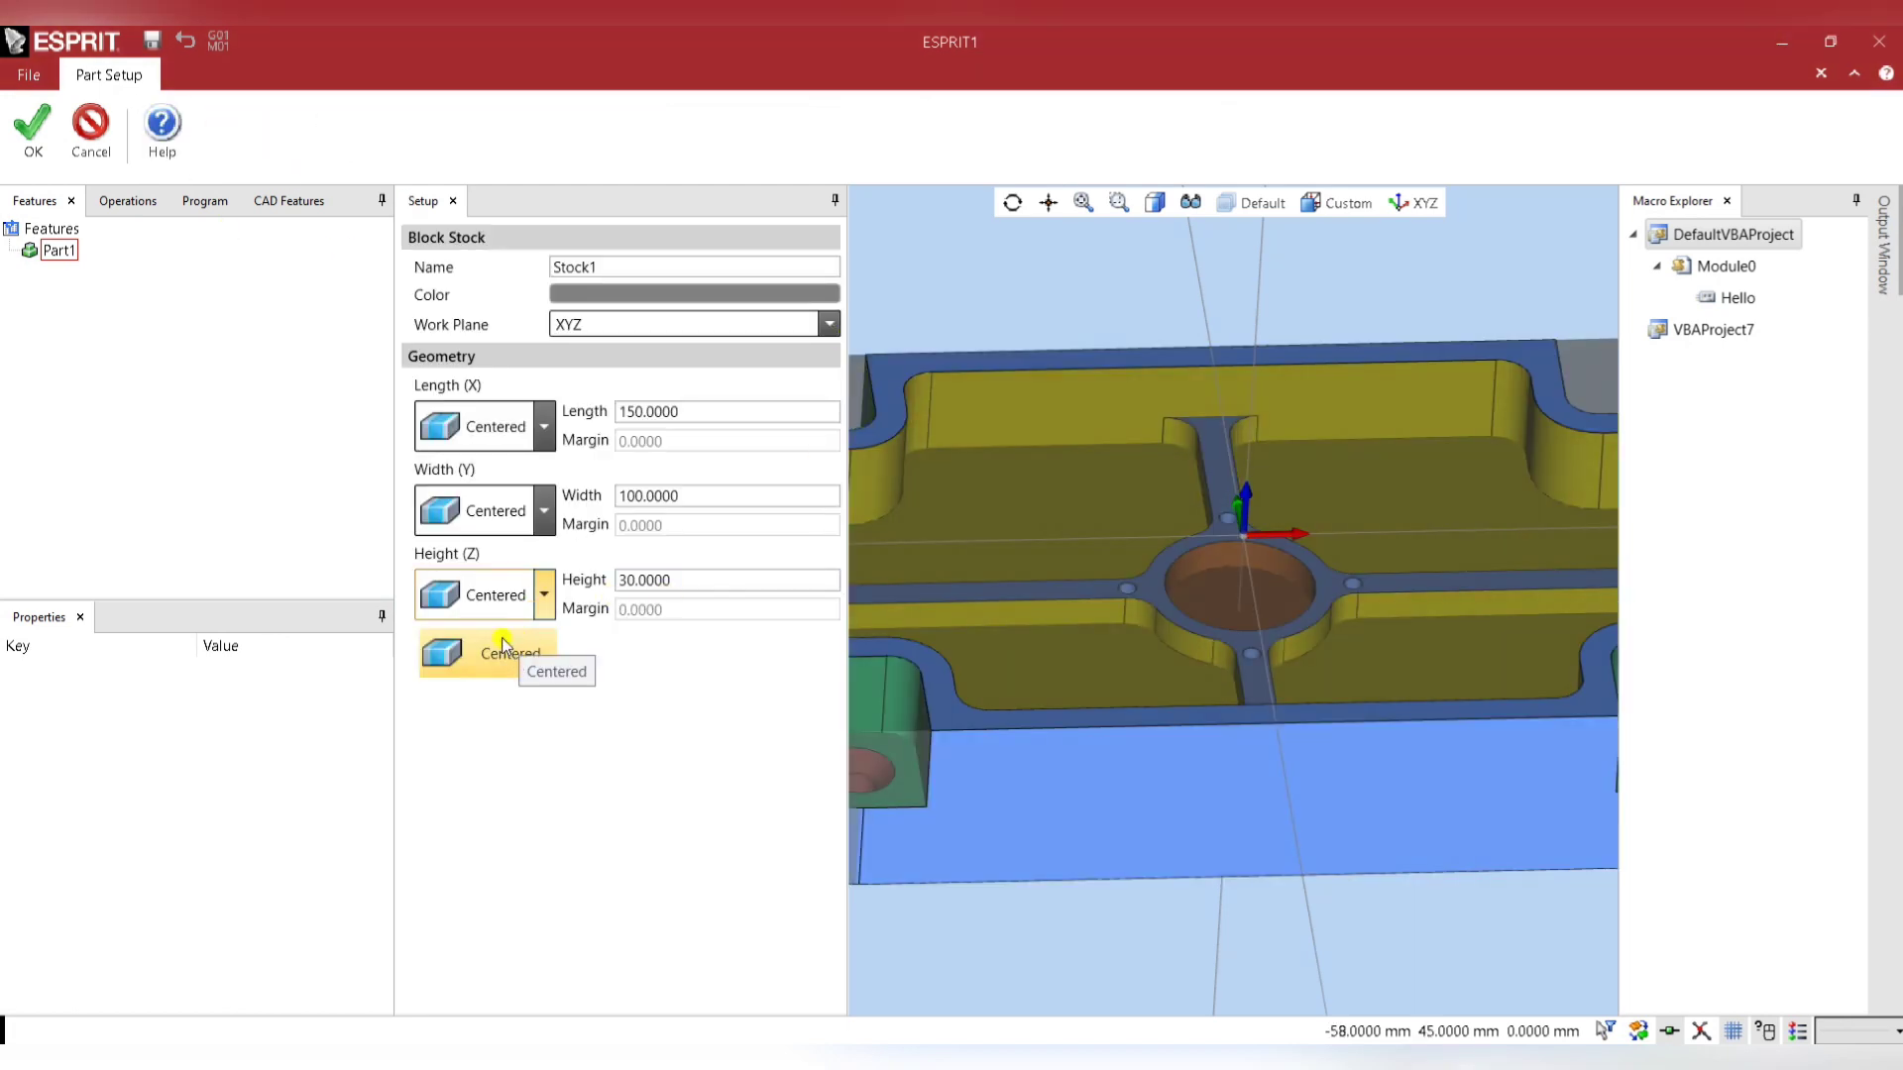
{"action": "left_click", "coordinate": [501, 649]}
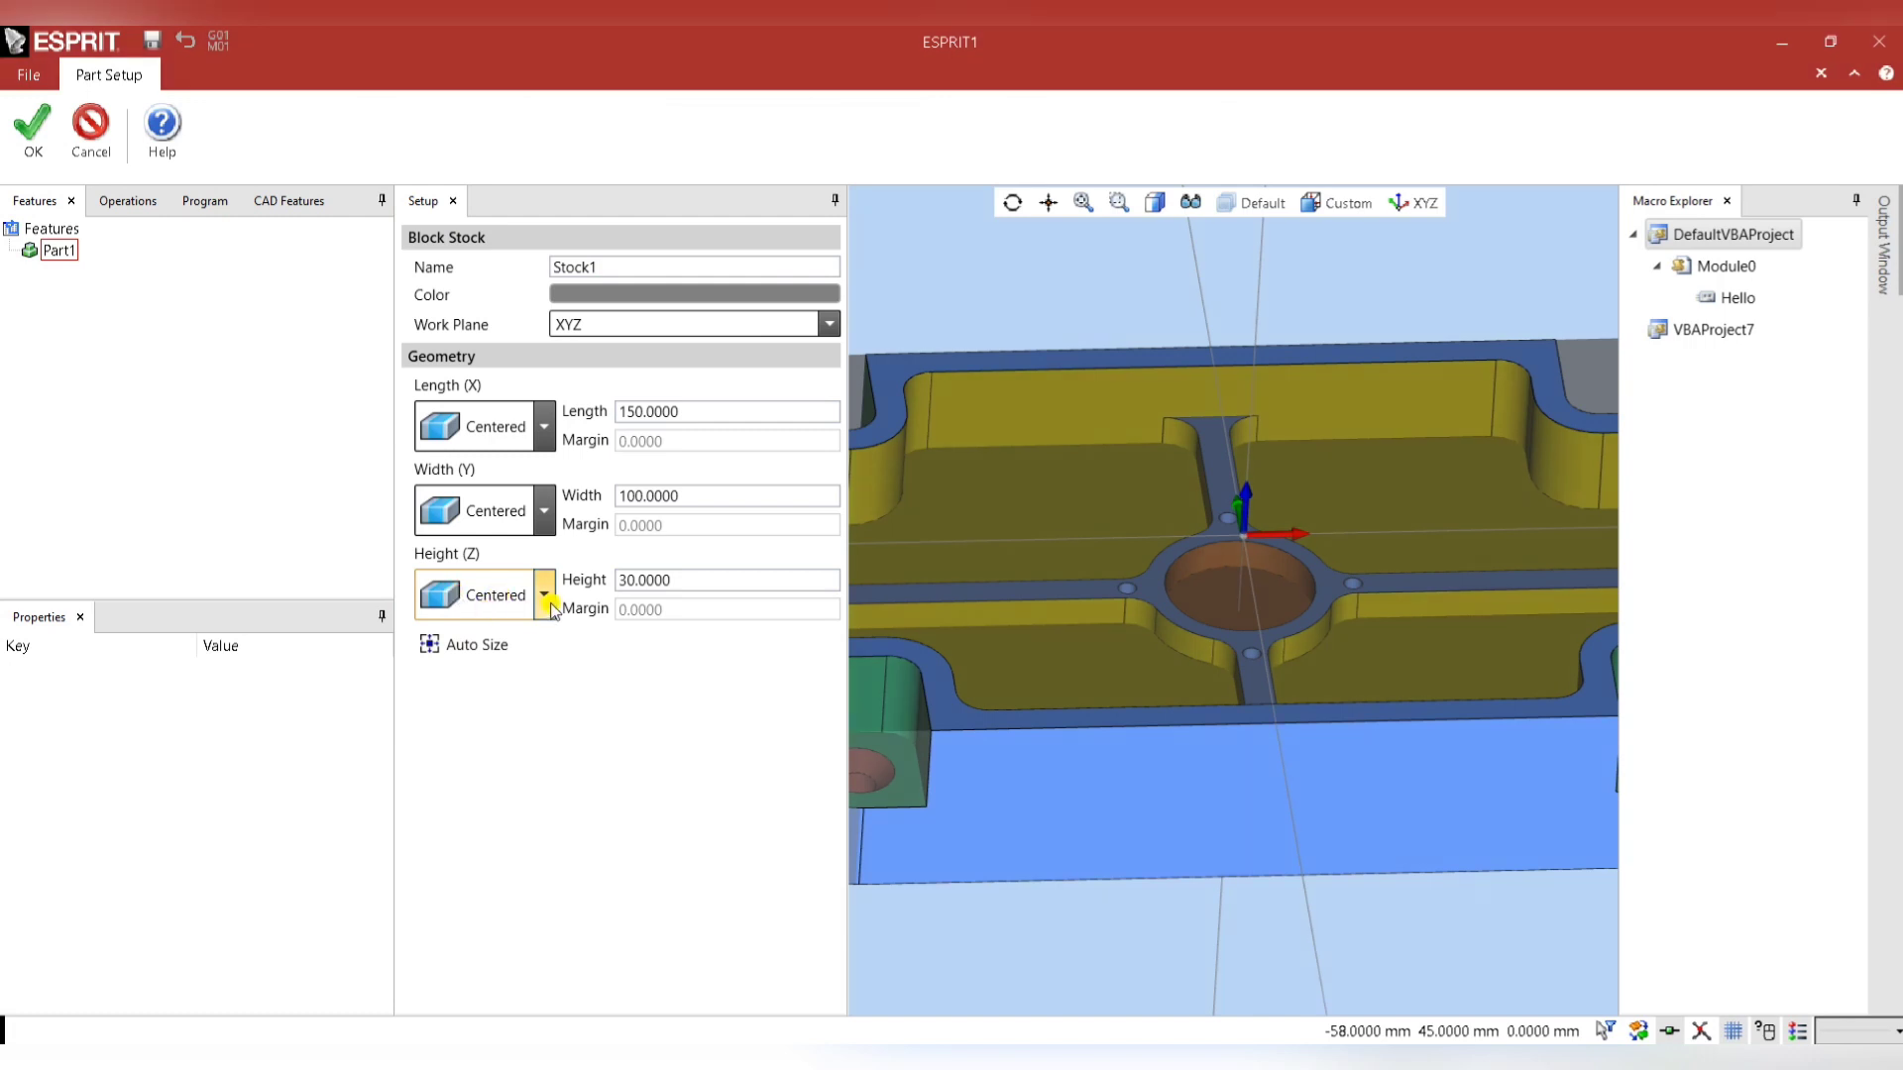
{"action": "scroll", "coordinate": [1087, 562], "scroll_direction": "down", "scroll_amount": 5}
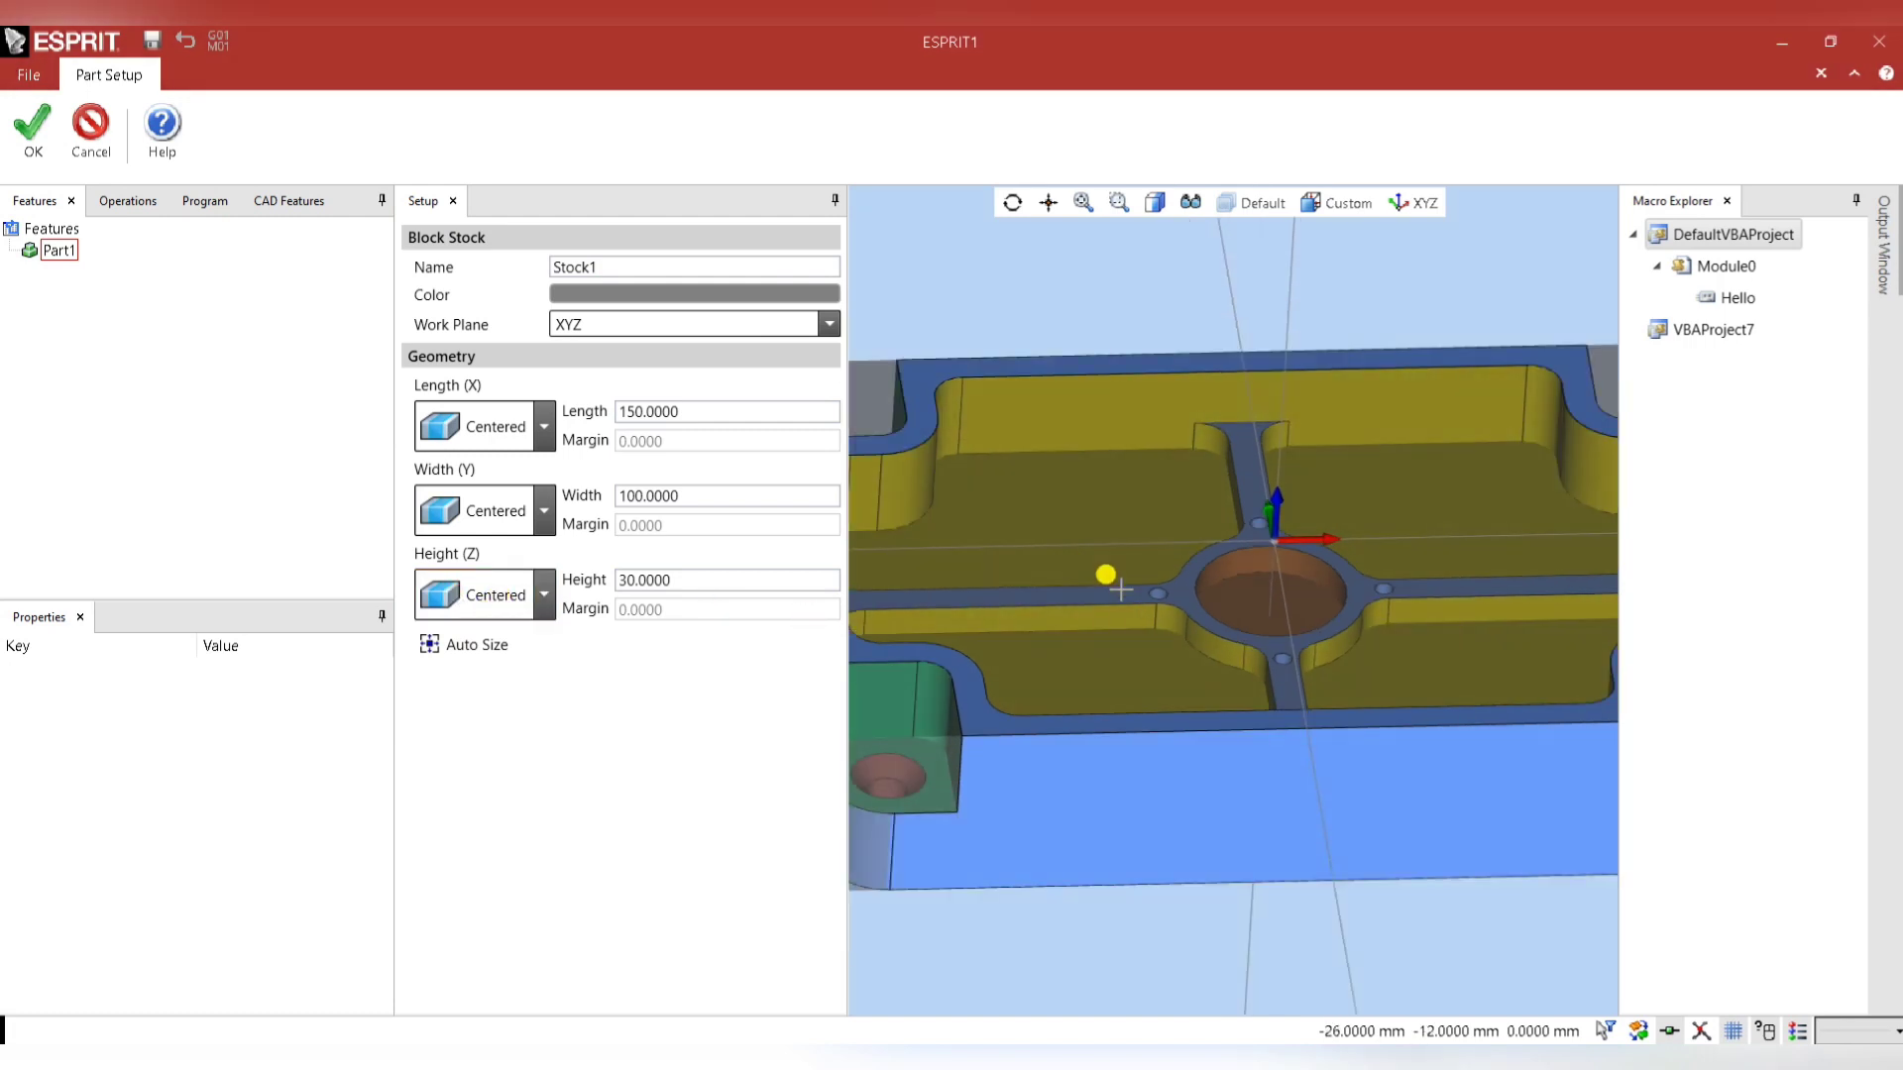
{"action": "left_click", "coordinate": [536, 598]}
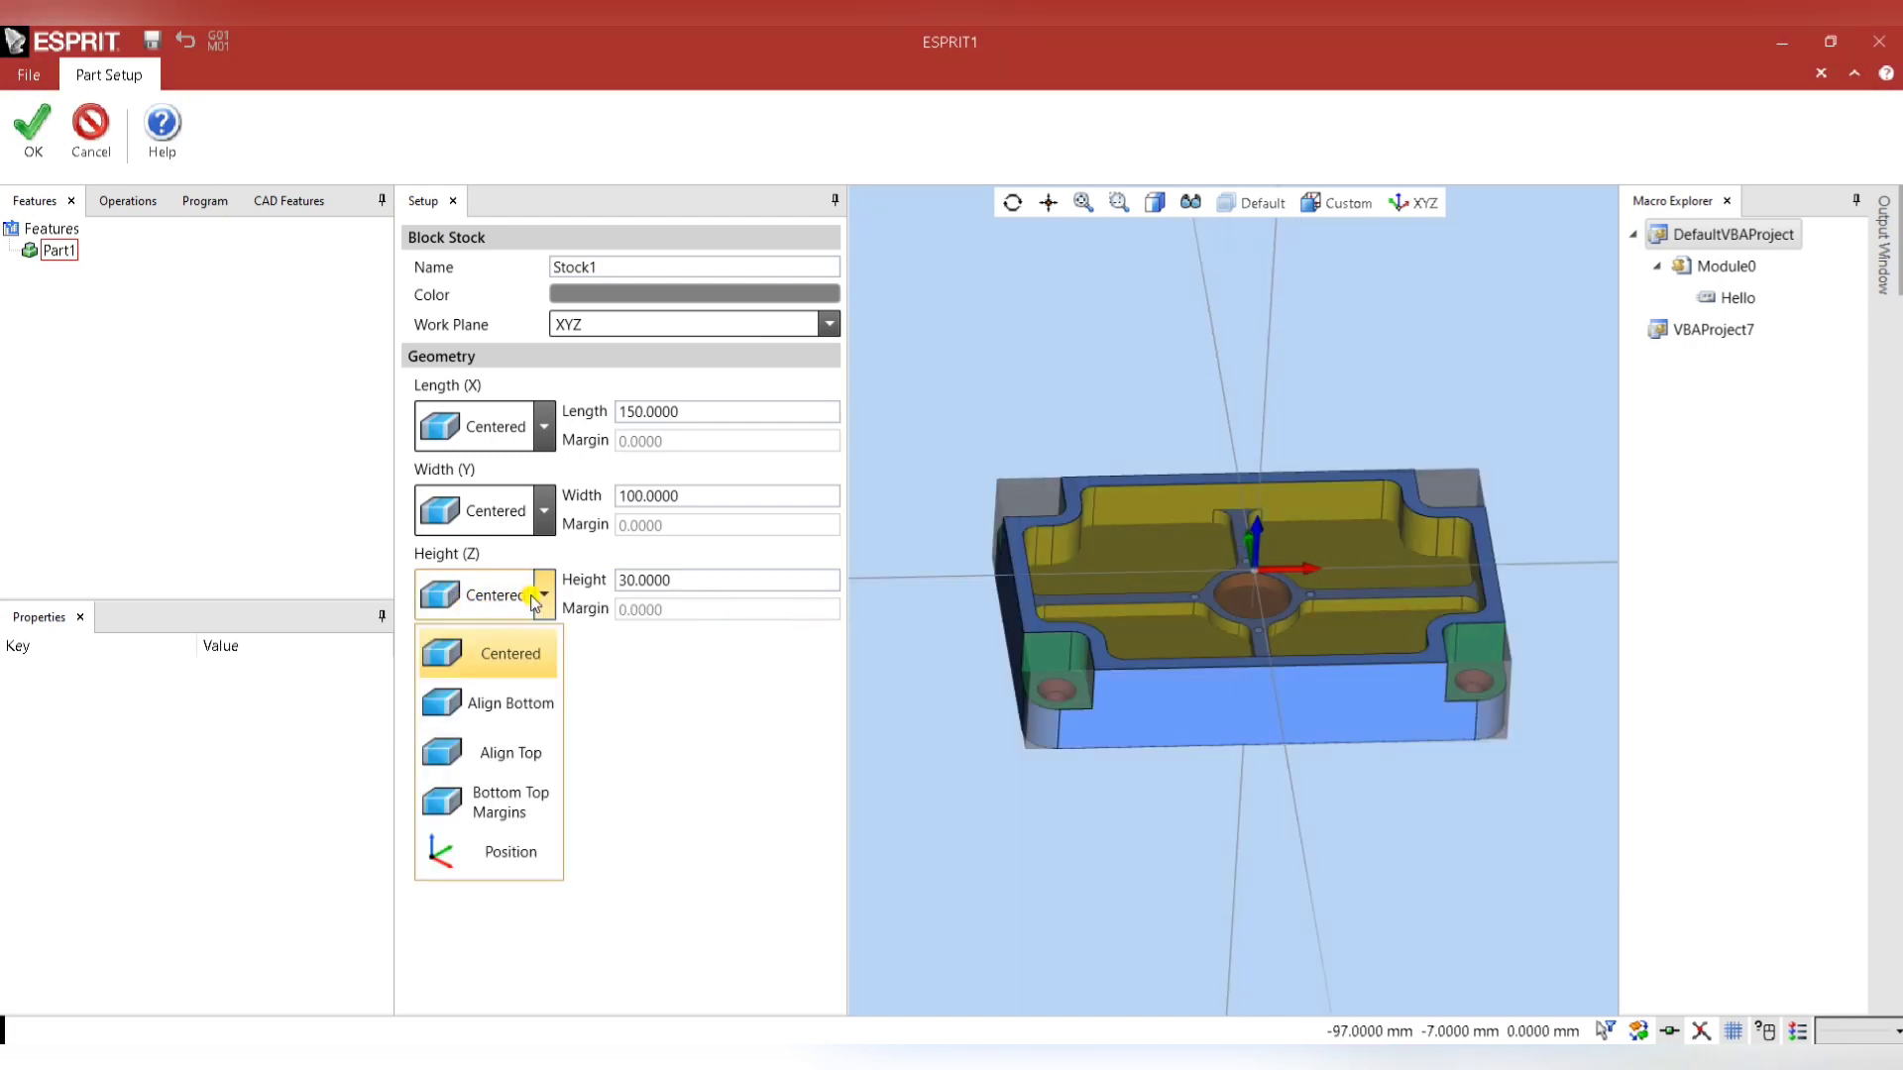
{"action": "left_click", "coordinate": [486, 796]}
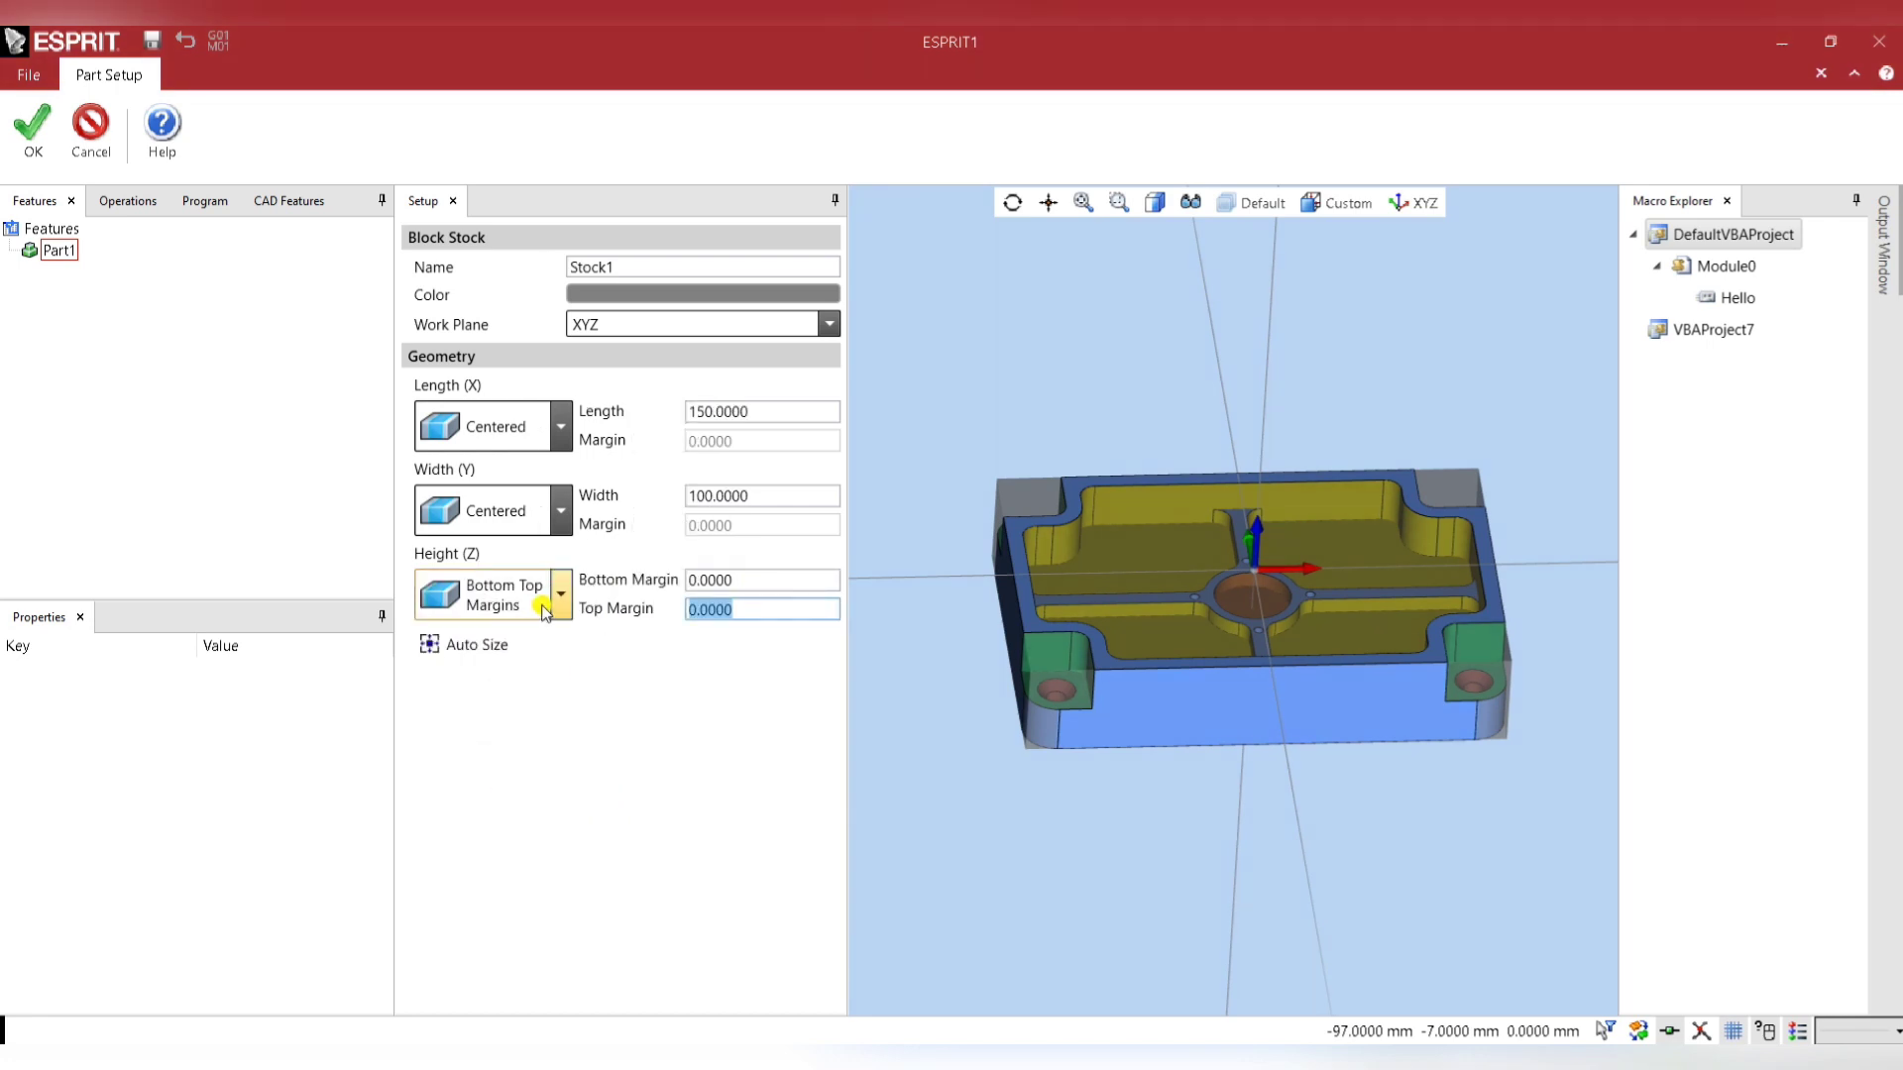
{"action": "left_click", "coordinate": [746, 583]}
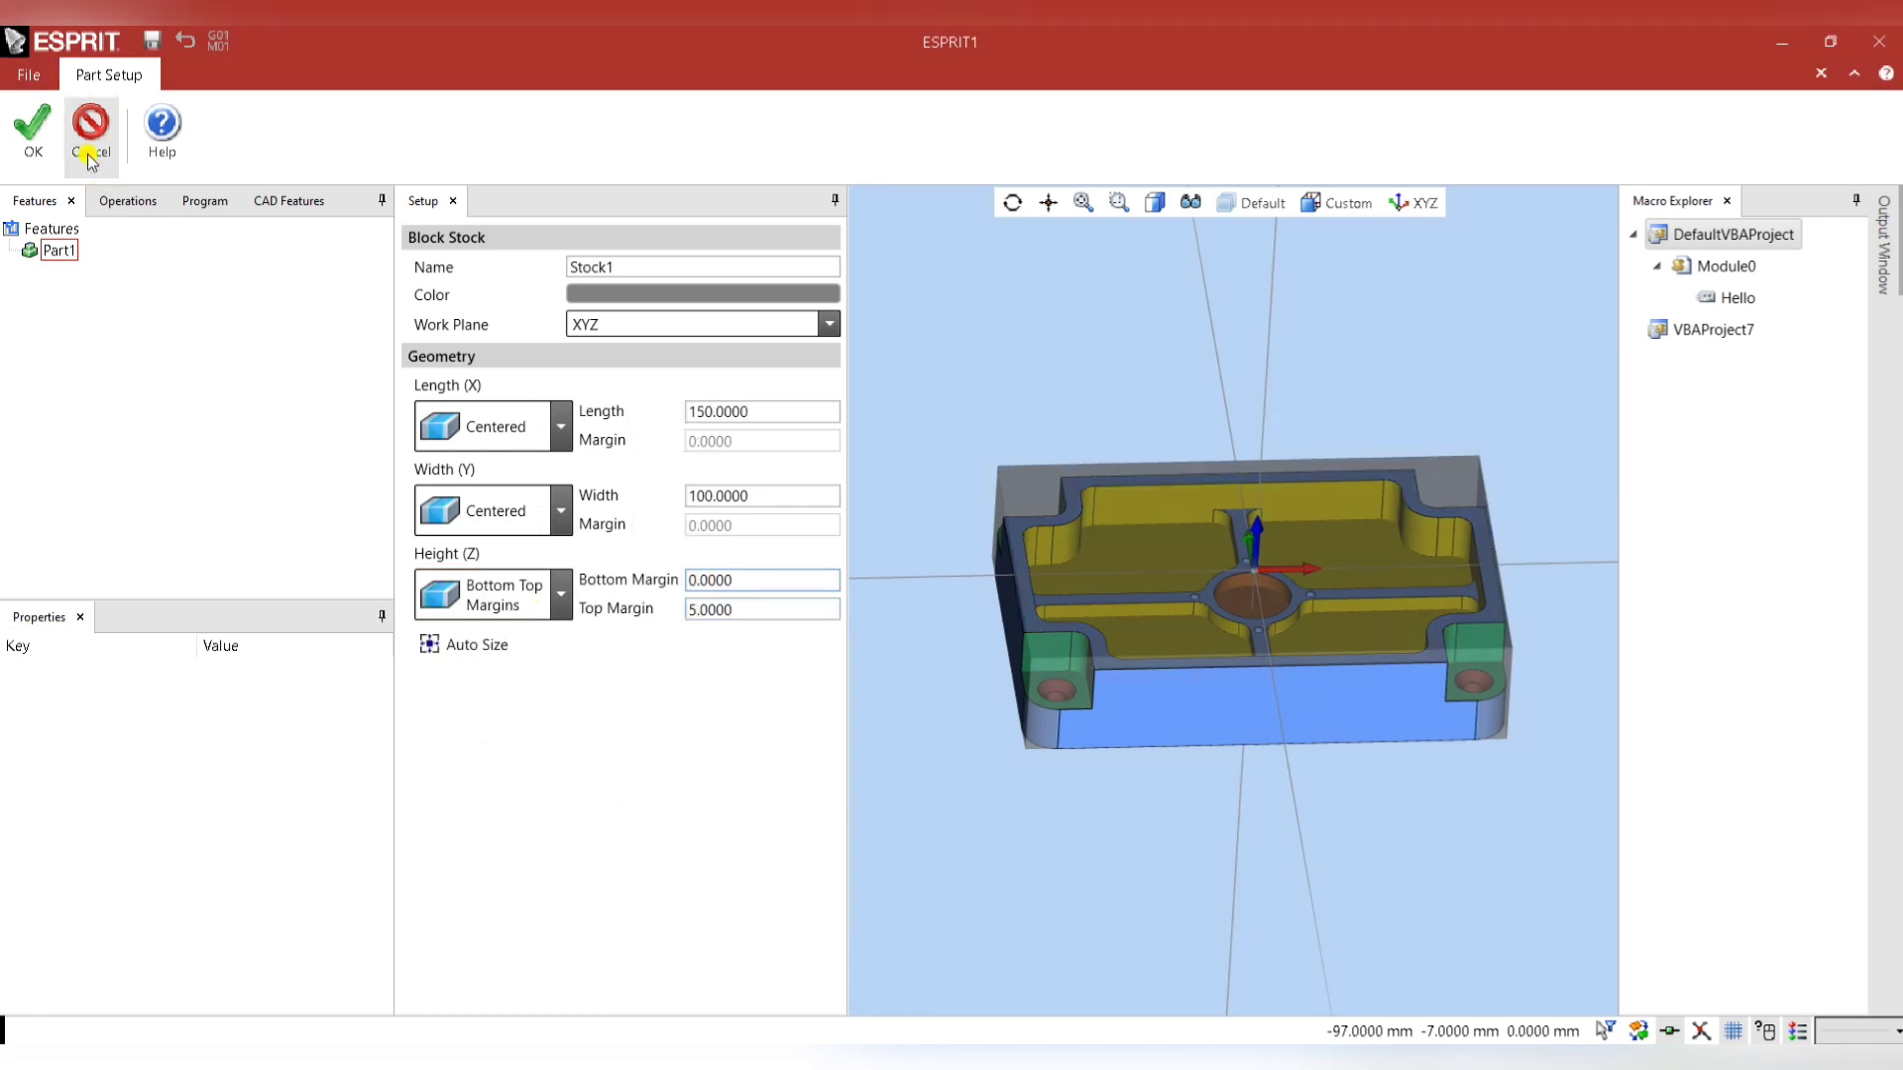
{"action": "left_click", "coordinate": [46, 142]}
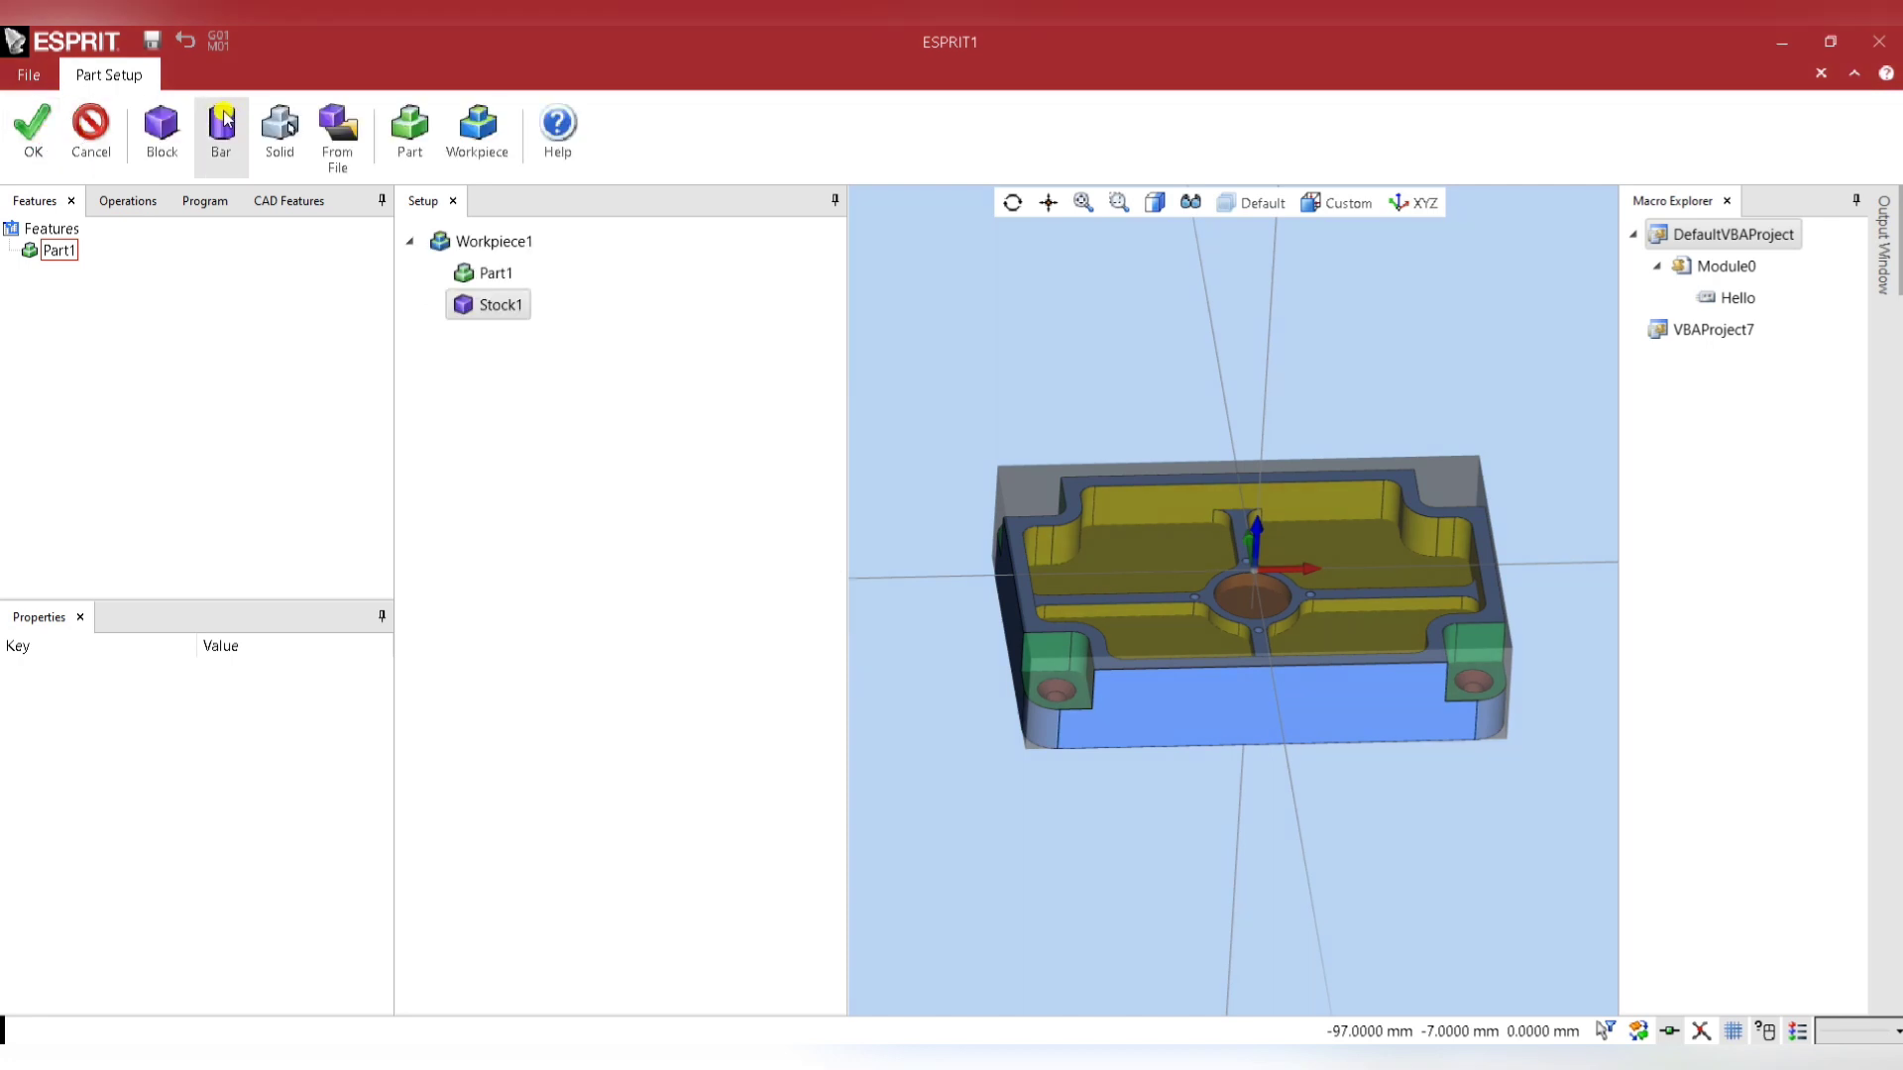
{"action": "left_click", "coordinate": [35, 130]}
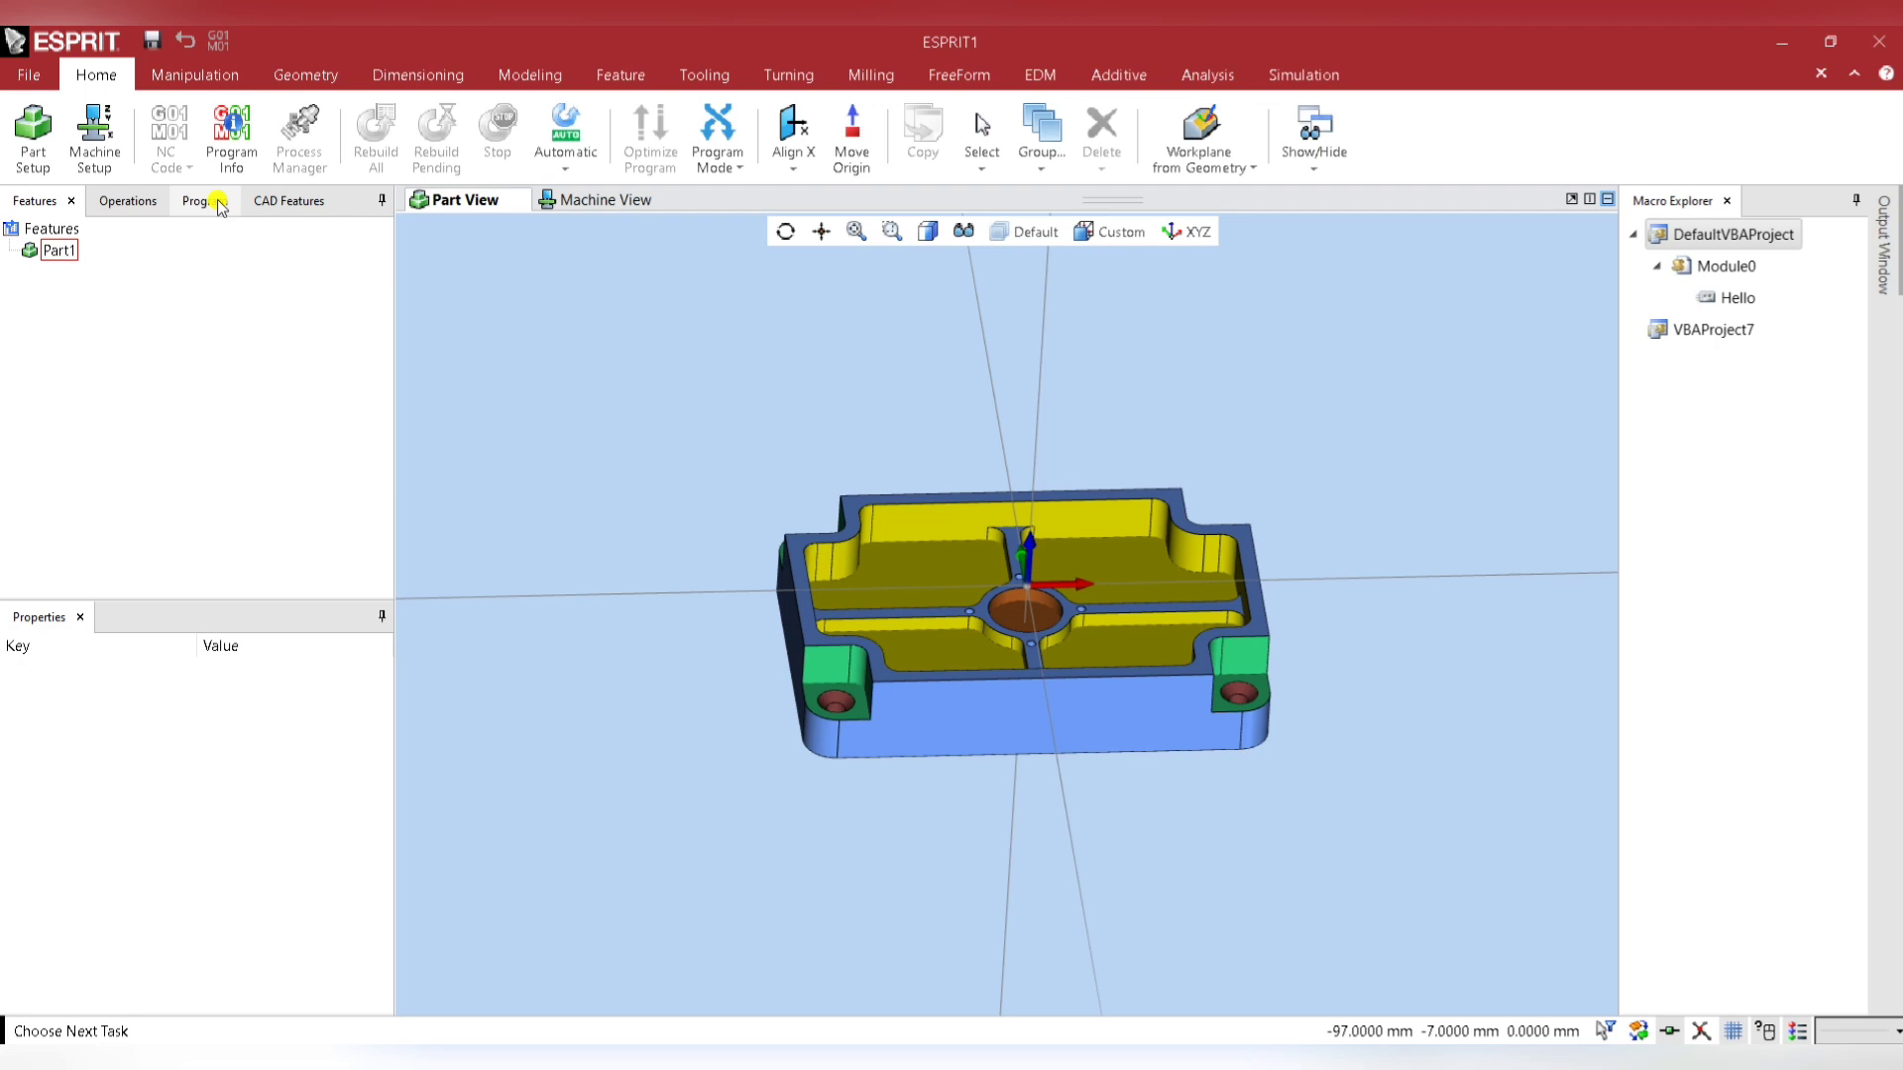
Load the 3x Mill - L.mprj machine into the machine setup.
{"action": "left_click", "coordinate": [90, 133]}
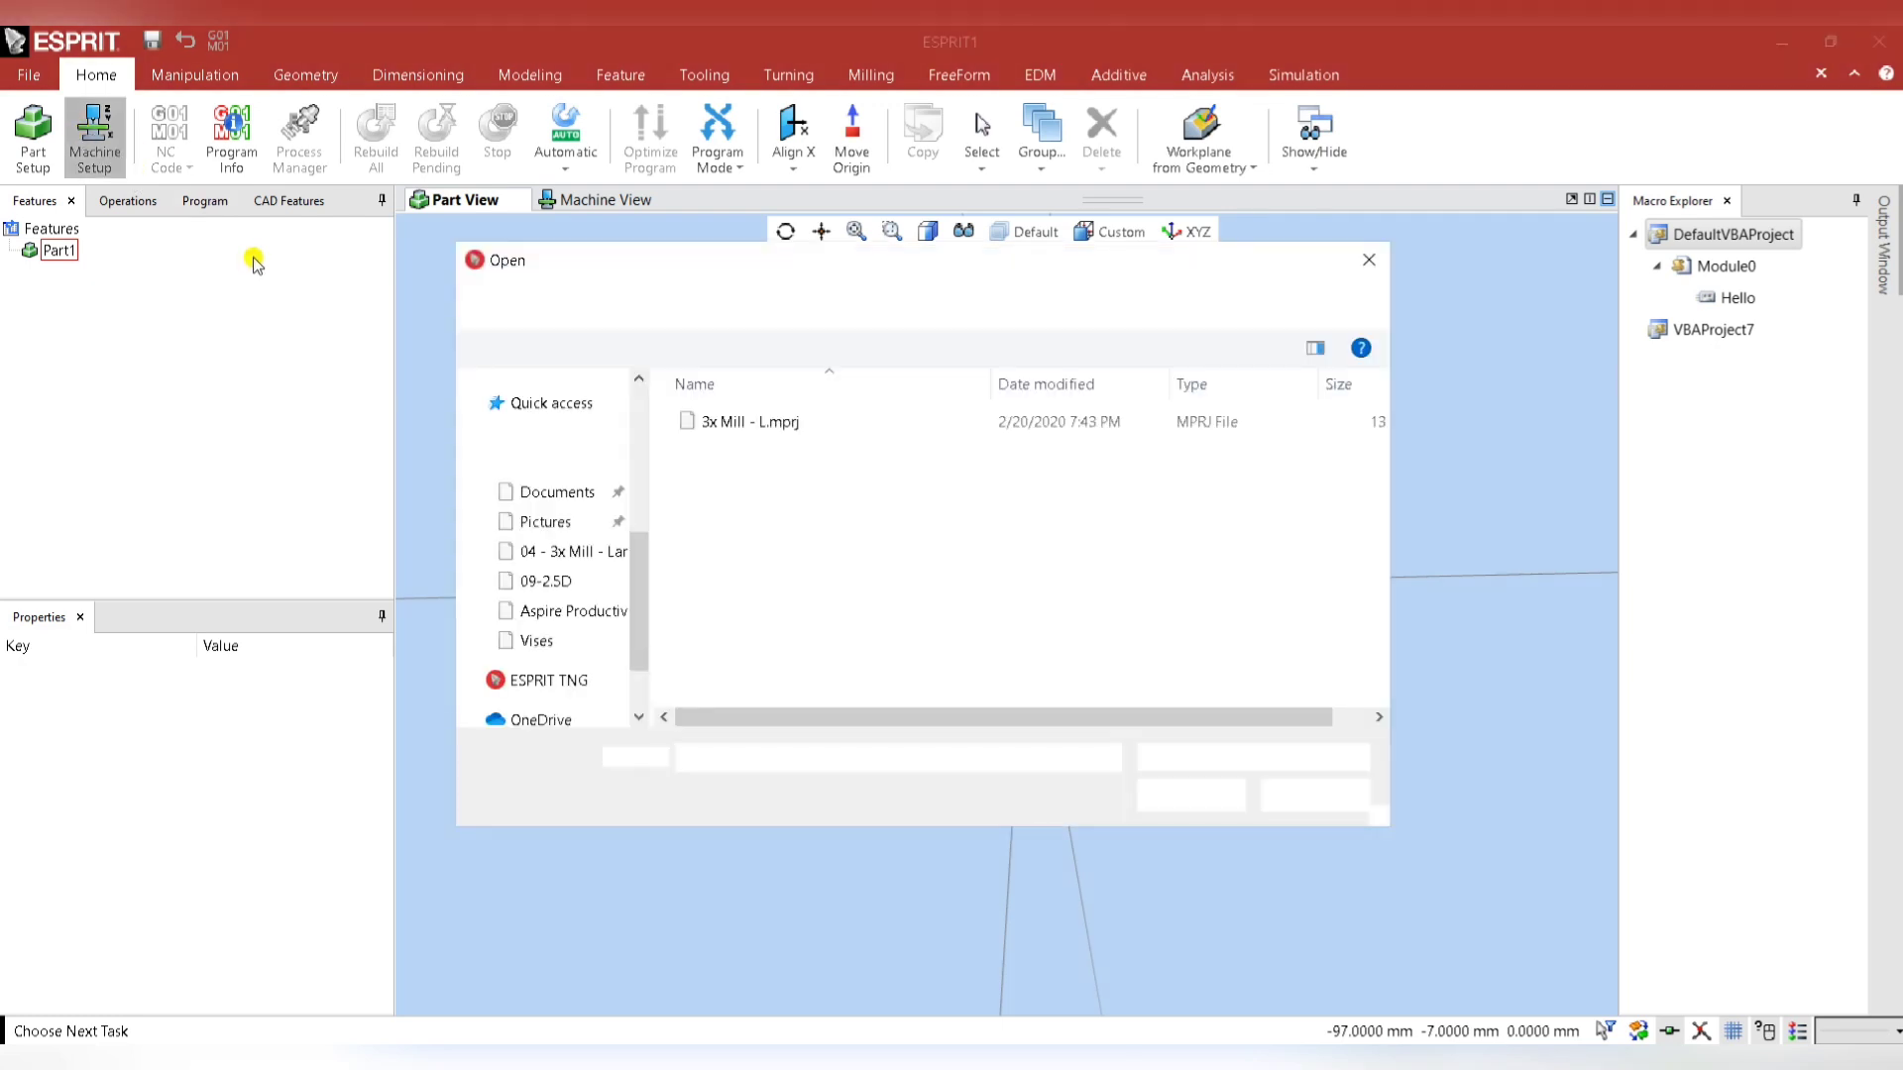
{"action": "left_click", "coordinate": [1144, 797]}
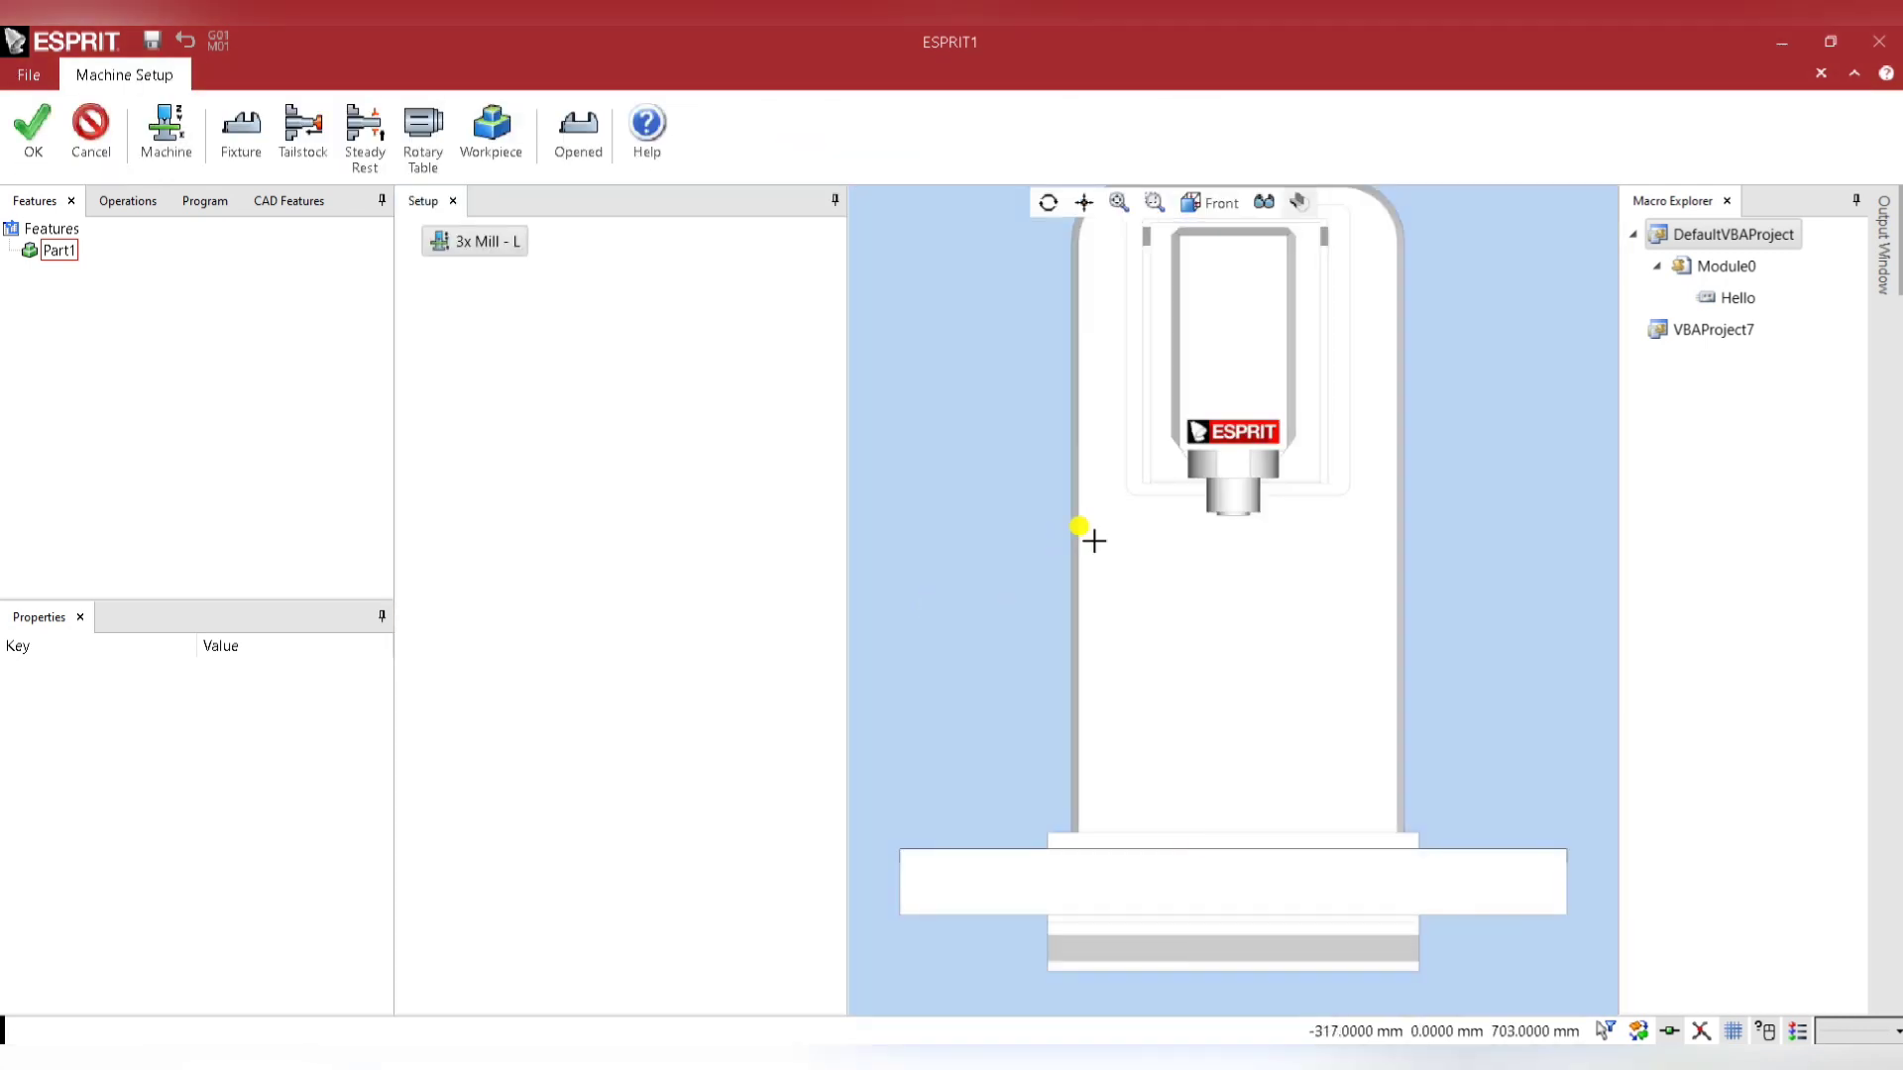
{"action": "scroll", "coordinate": [1150, 589], "scroll_direction": "down", "scroll_amount": 1}
{"action": "middle_click_drag", "start_coordinate": [1316, 643], "coordinate": [1185, 842]}
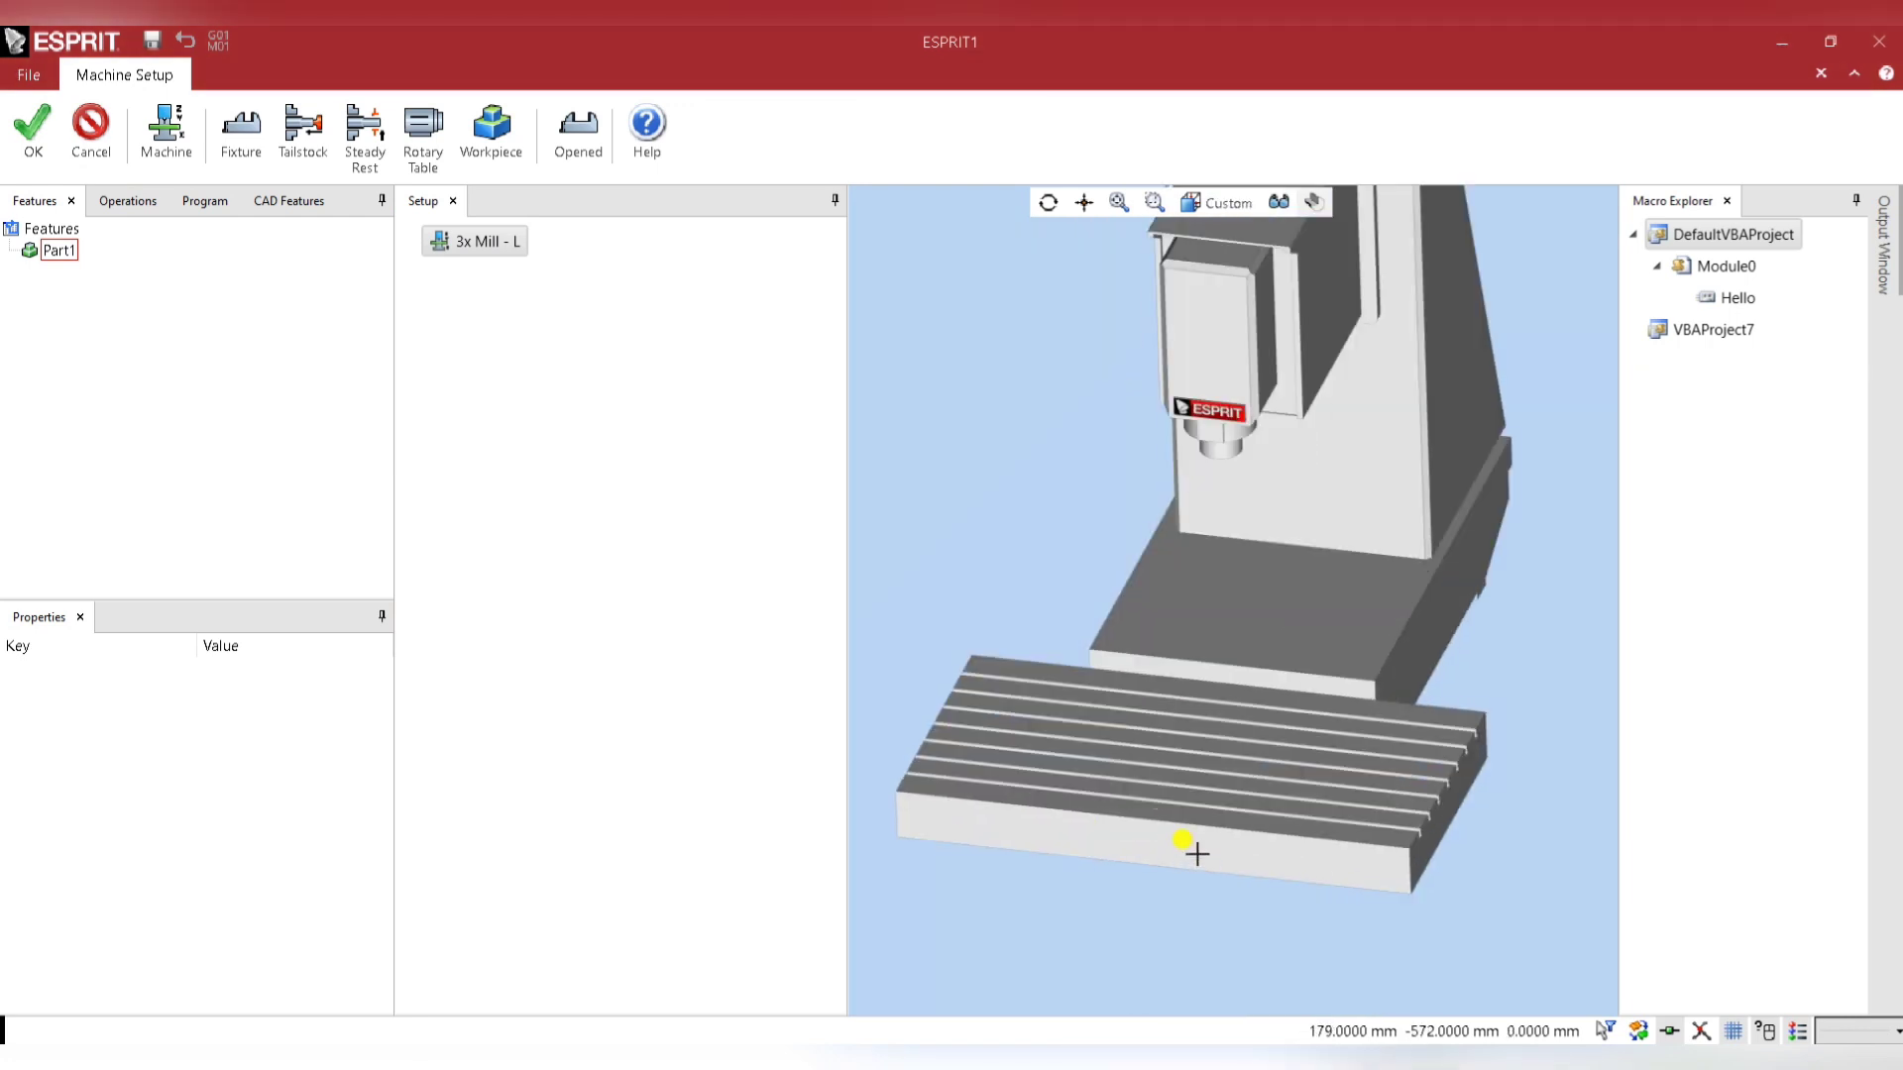
Add the Vise - 6in Opening.gdml fixture to the machine table at mounting FA.
{"action": "left_click", "coordinate": [251, 137]}
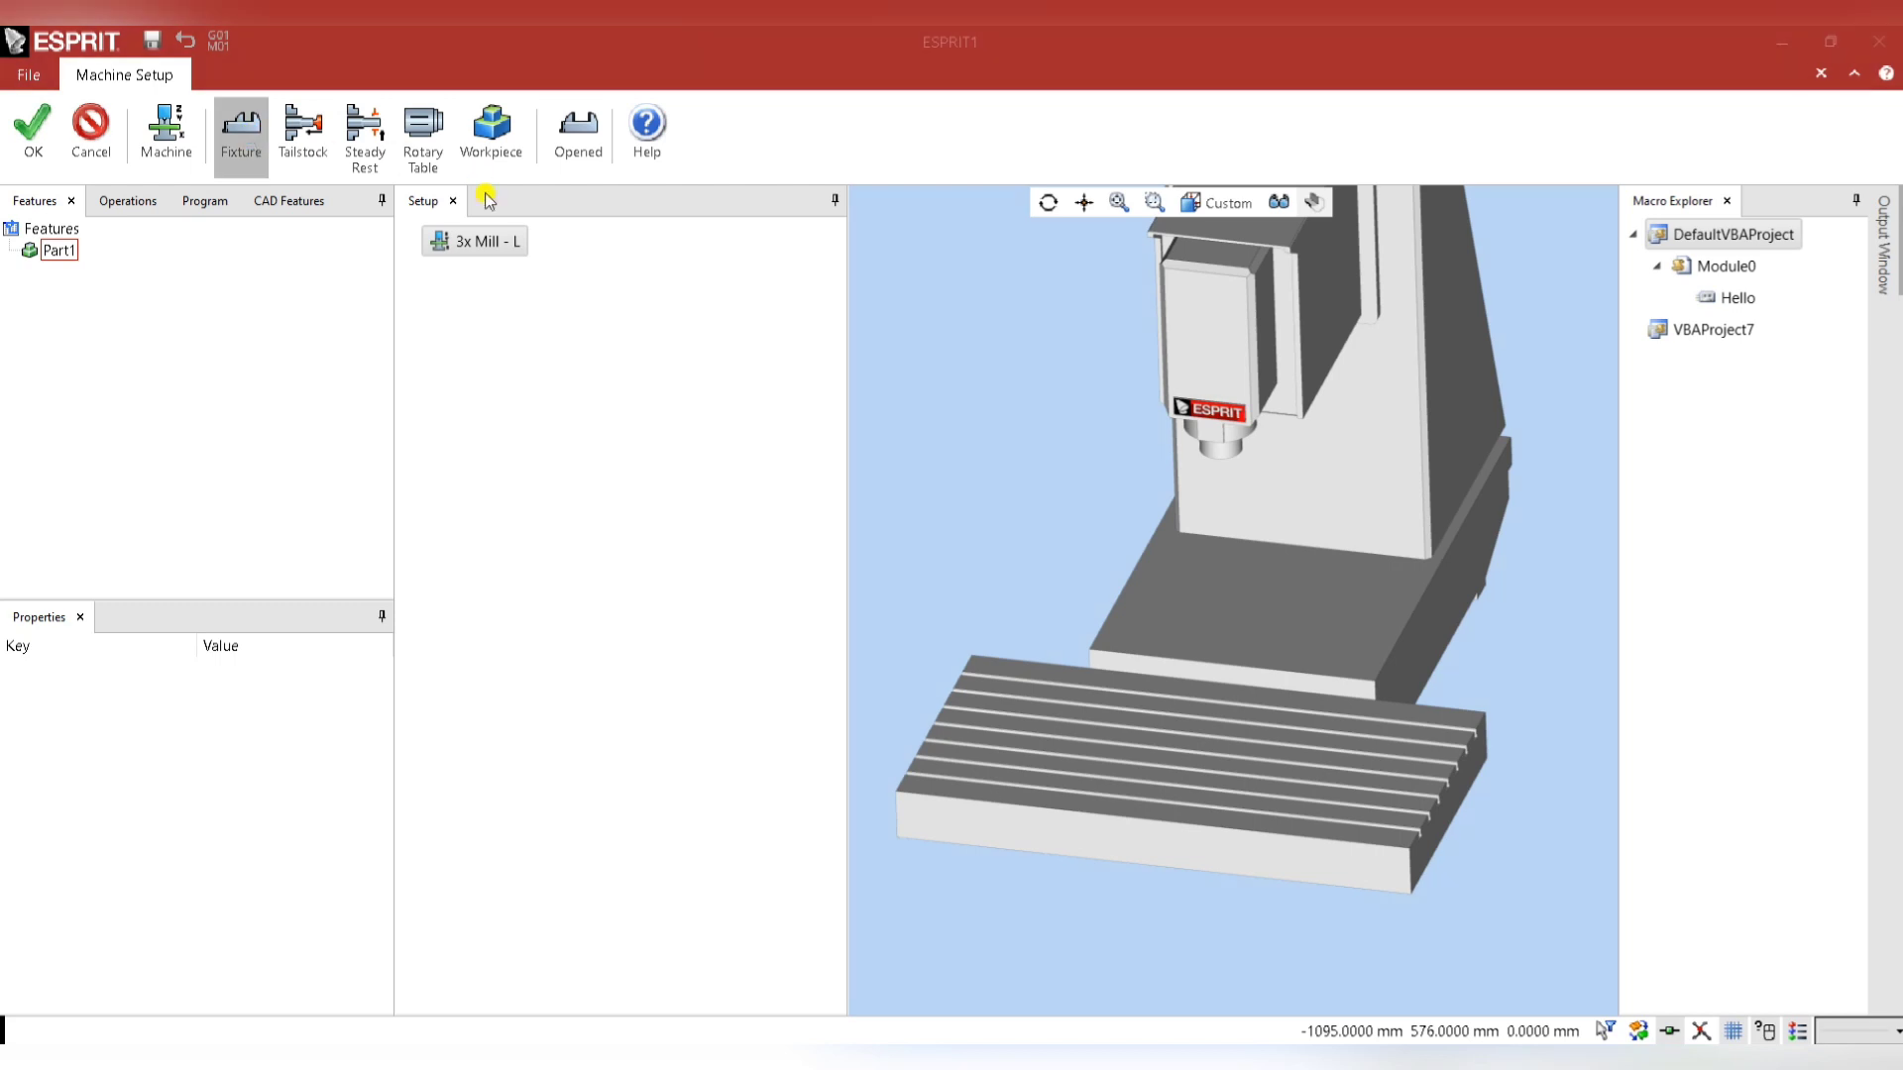
{"action": "left_click", "coordinate": [788, 451]}
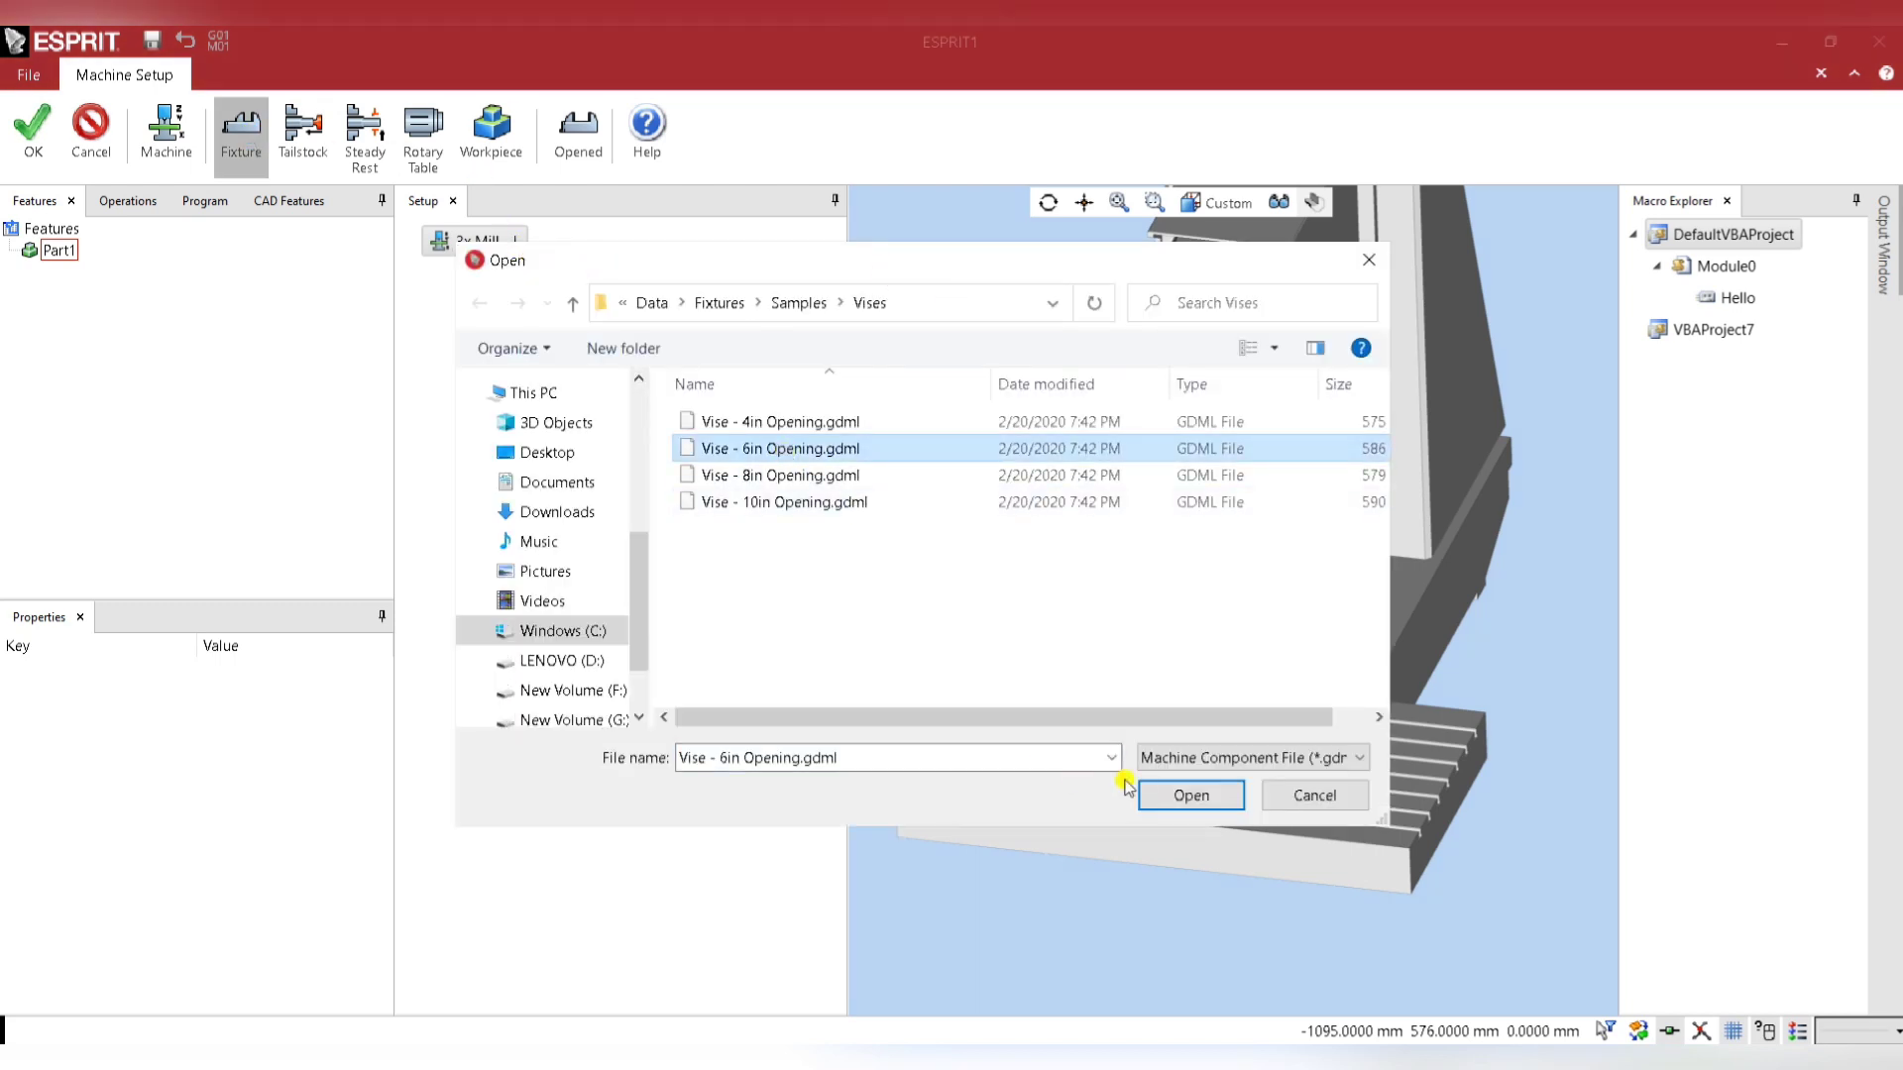
{"action": "left_click", "coordinate": [1151, 795]}
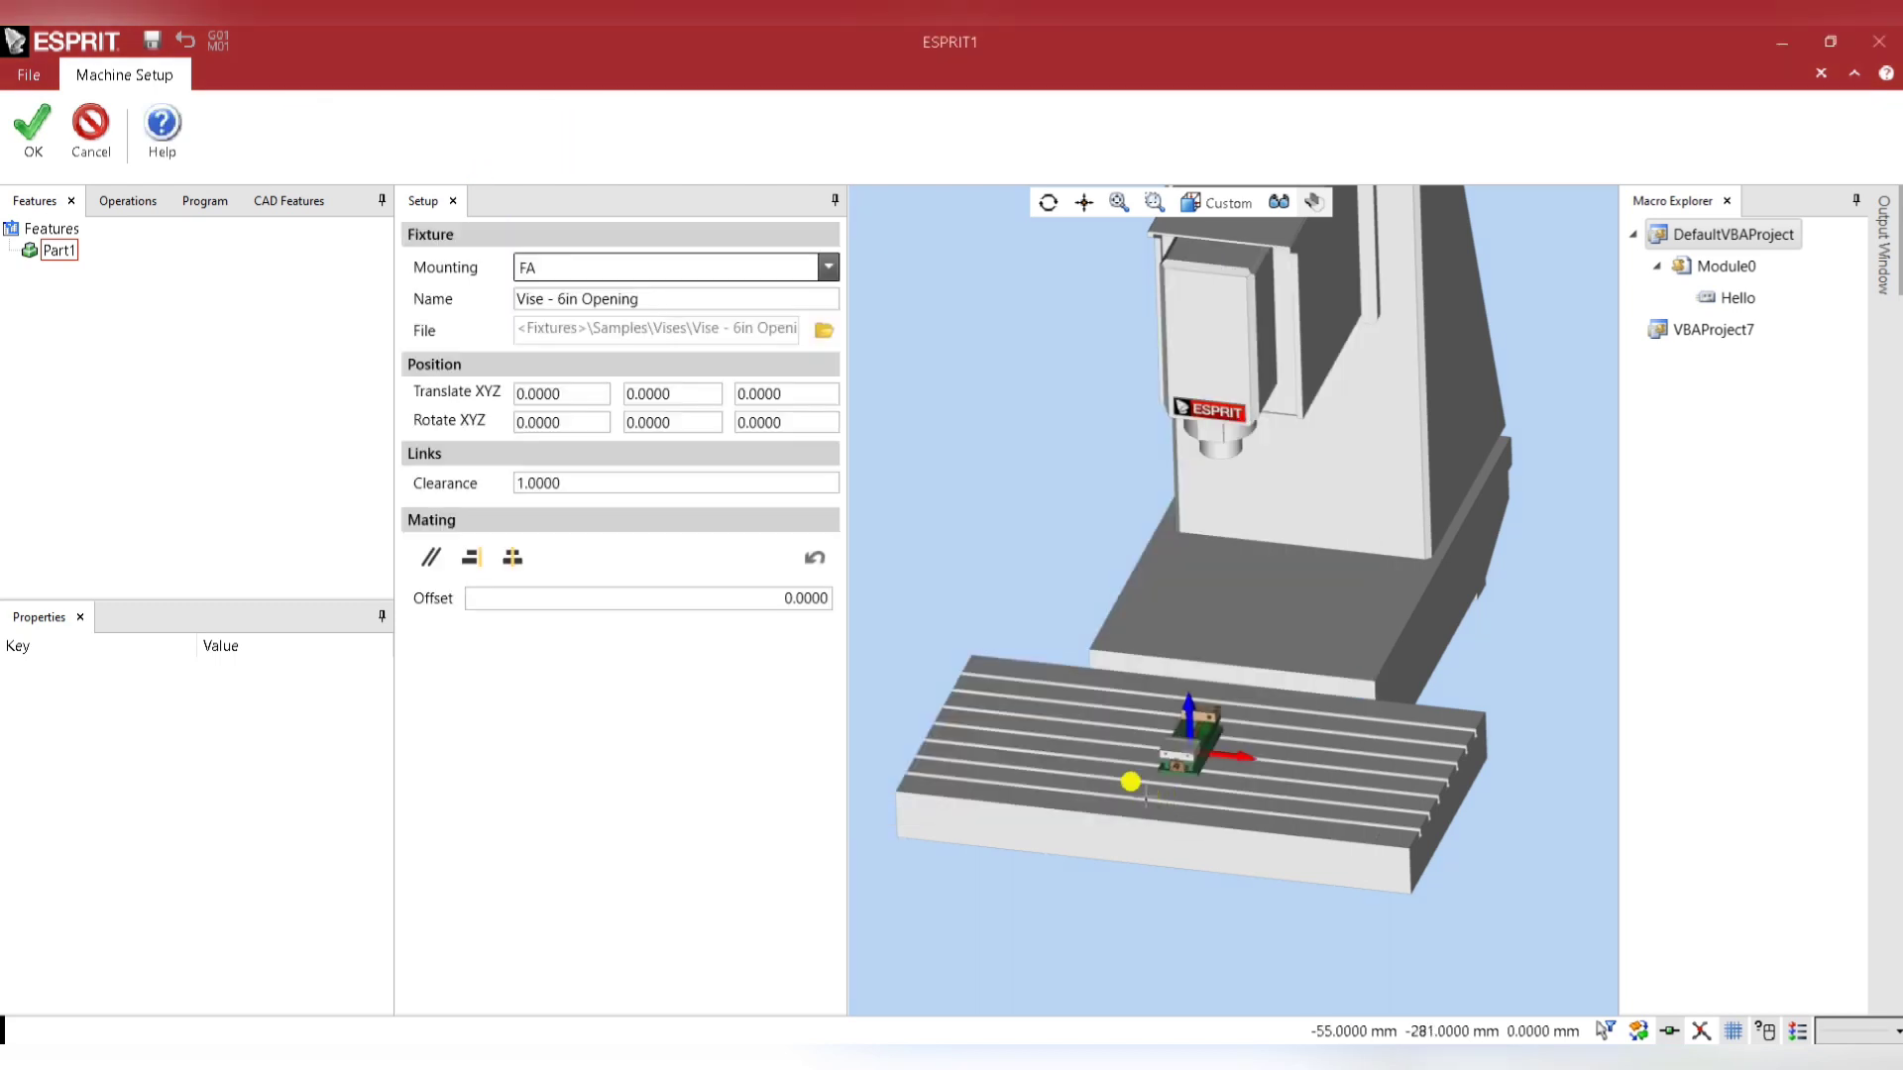
{"action": "left_click", "coordinate": [31, 139]}
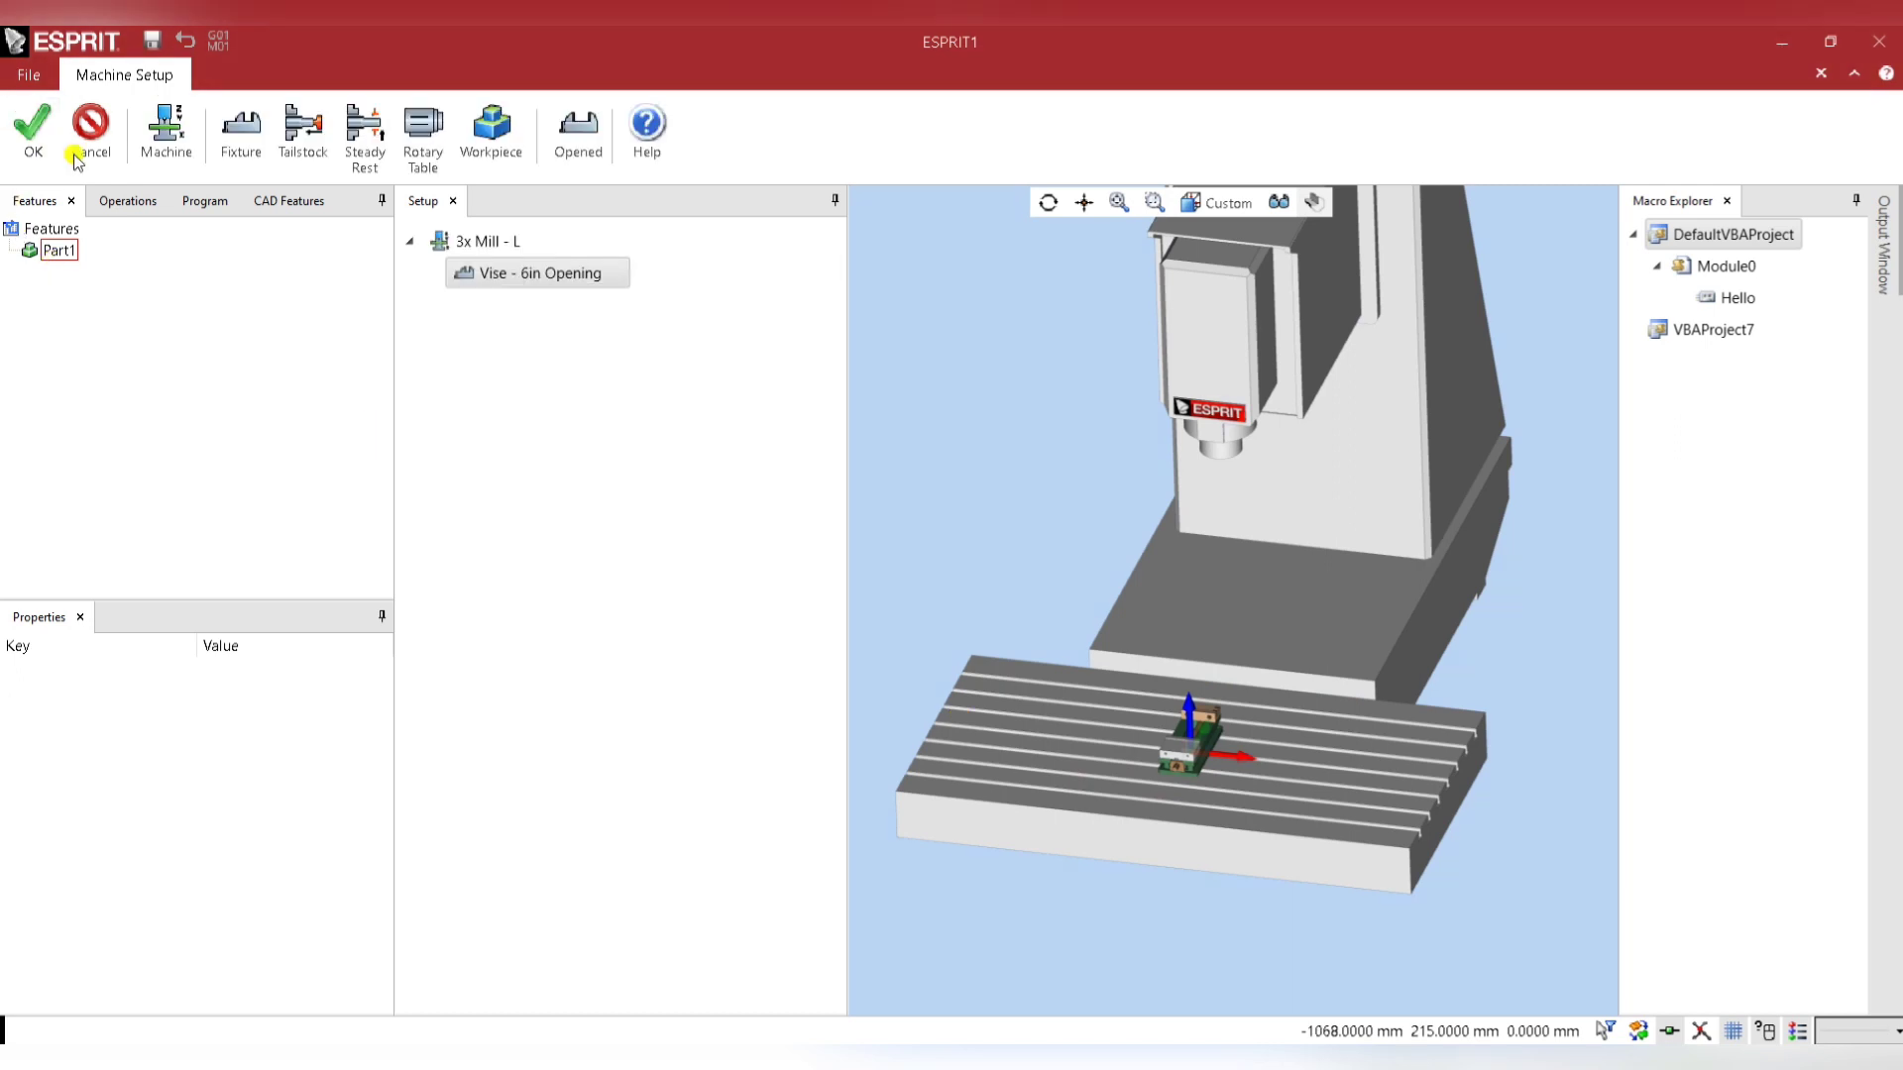
Add Workpiece1 to the machine setup on the vise and set its Z translation to 50 mm.
{"action": "left_click", "coordinate": [491, 127]}
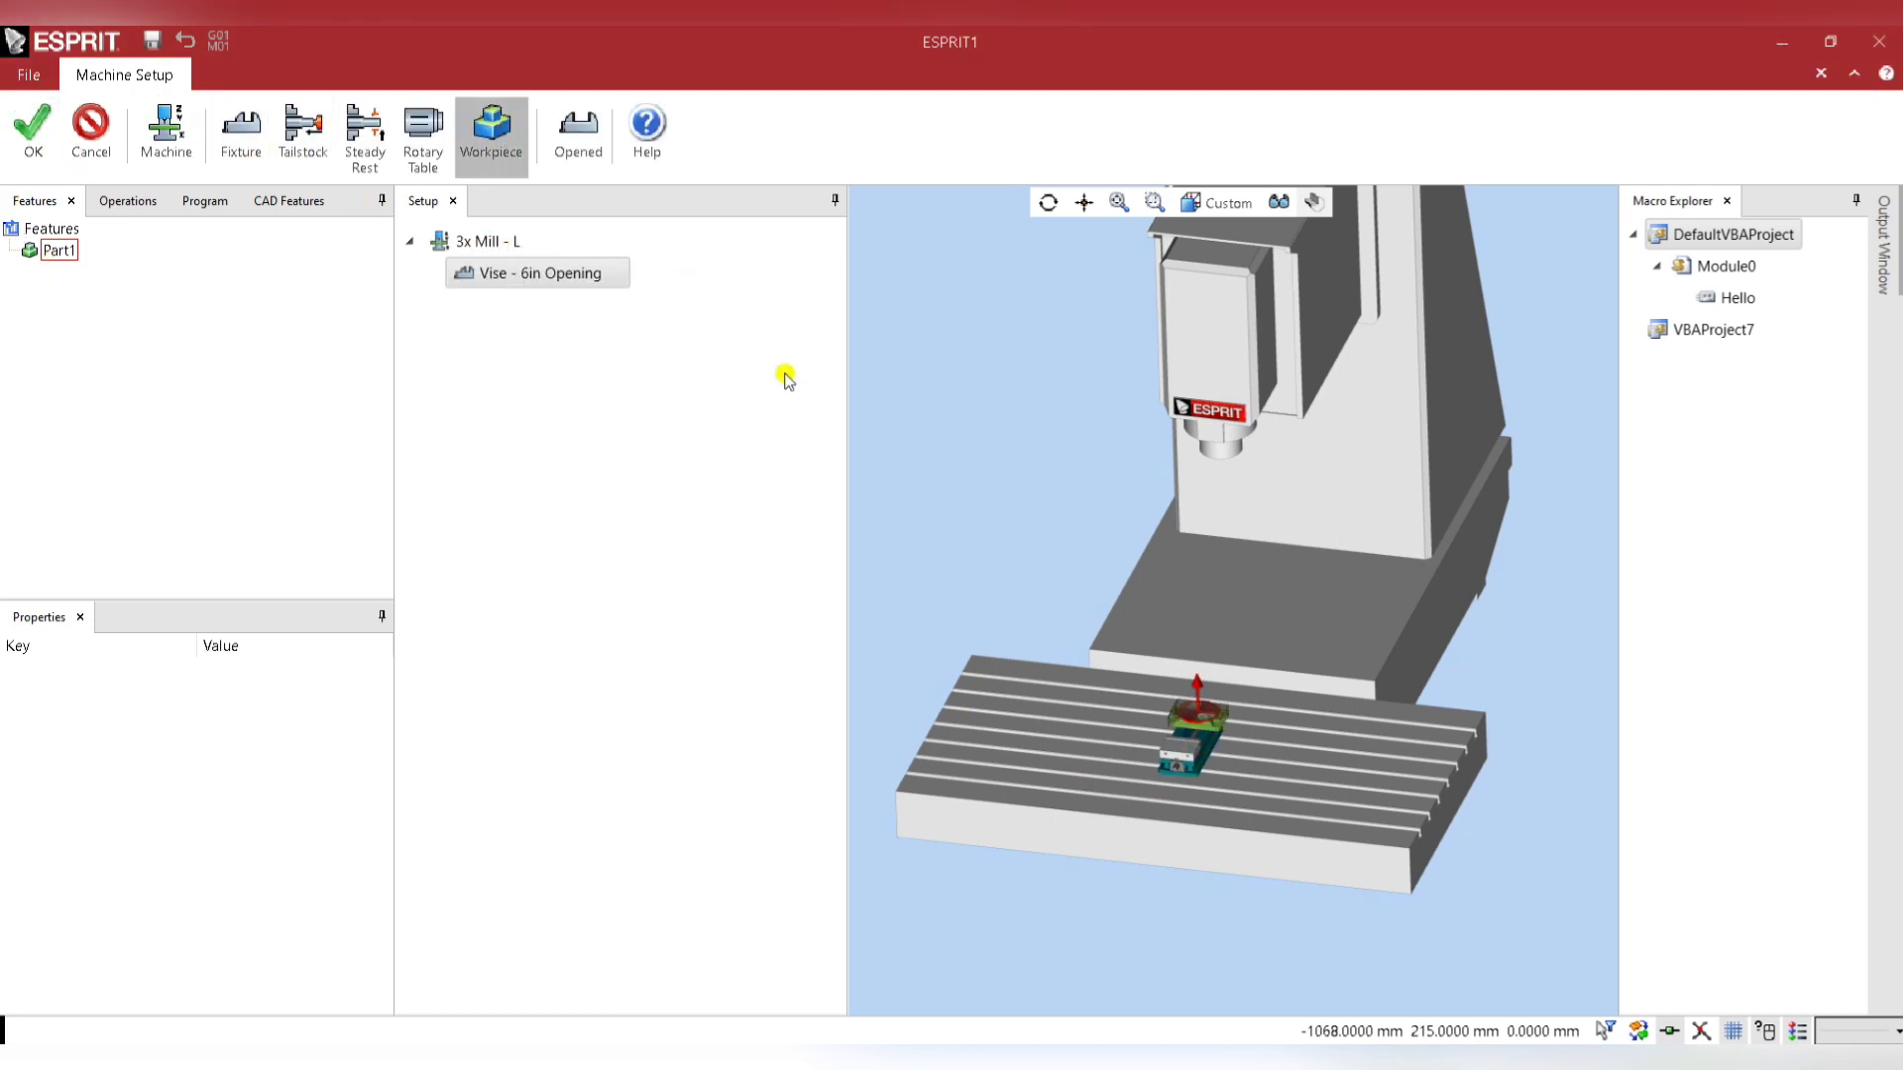
{"action": "middle_click_drag", "start_coordinate": [1185, 670], "coordinate": [1365, 585]}
{"action": "scroll", "coordinate": [1365, 585], "scroll_direction": "up", "scroll_amount": 5}
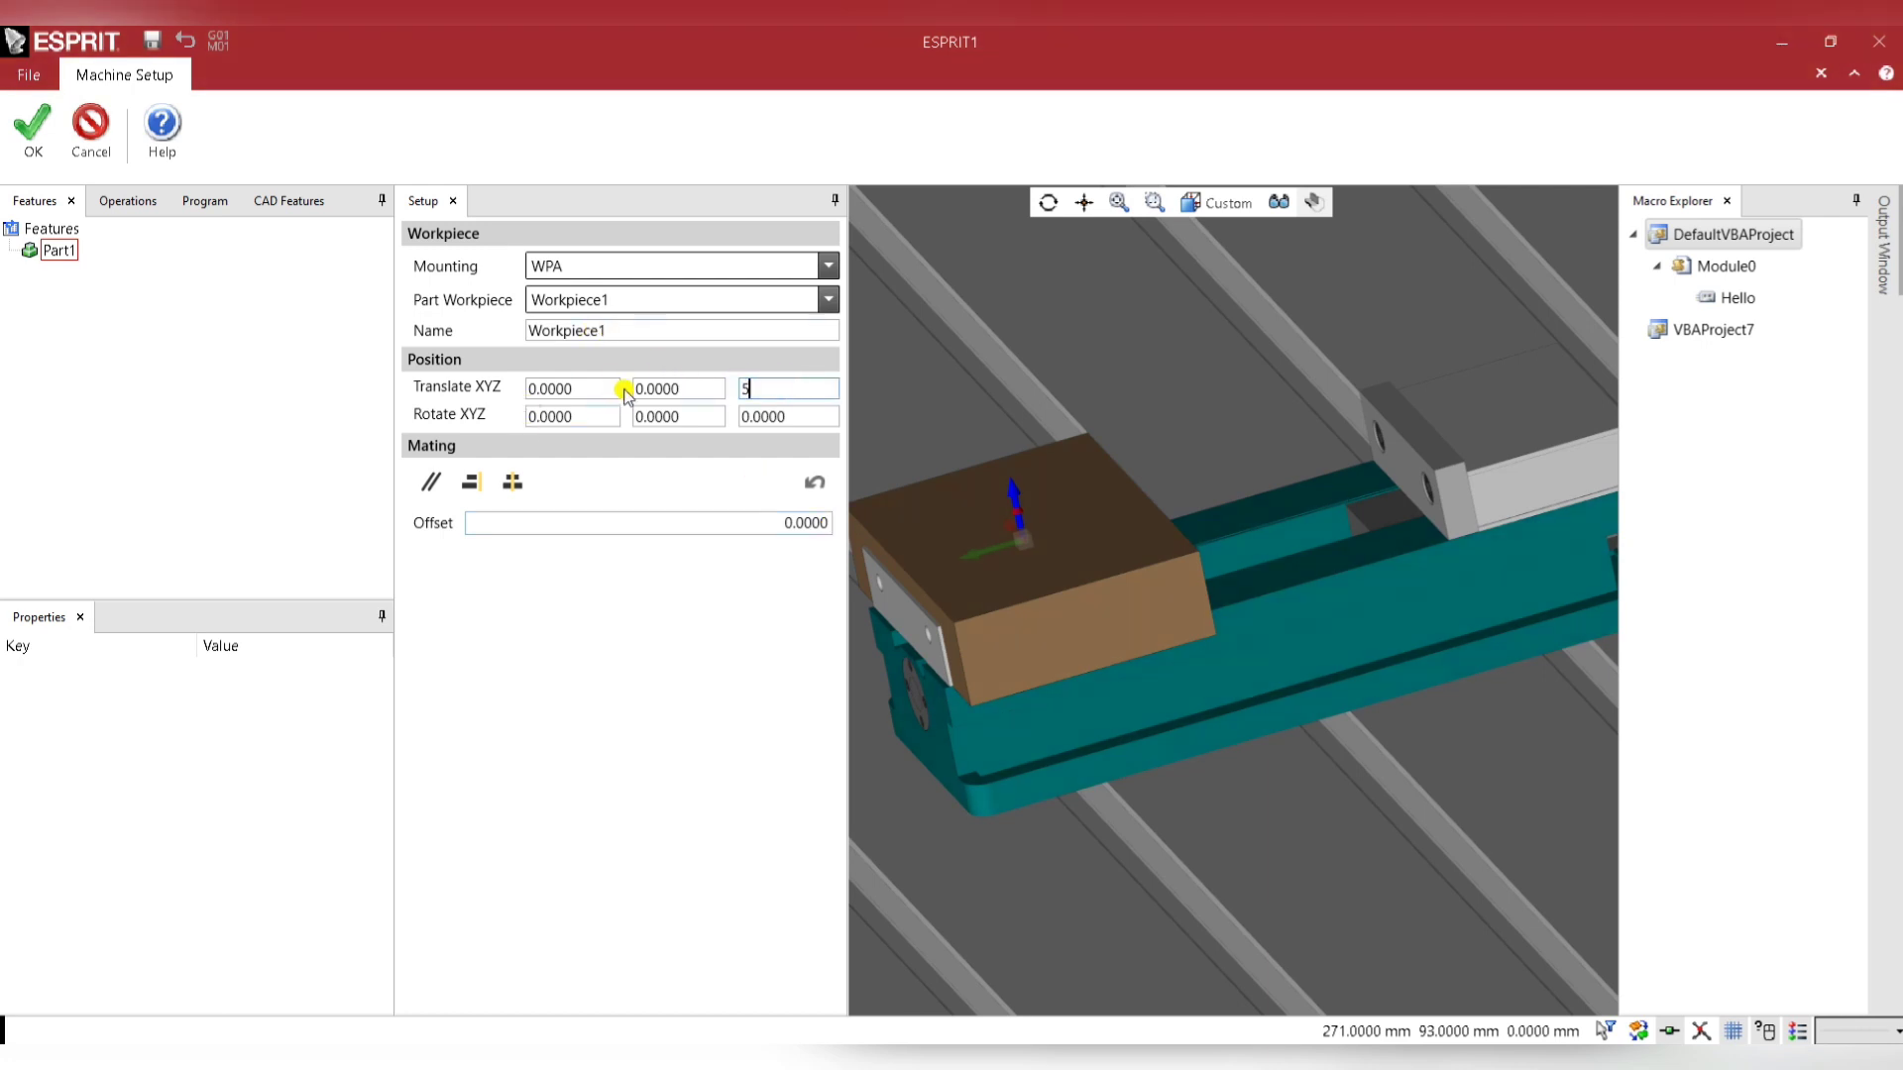
{"action": "left_click", "coordinate": [705, 389]}
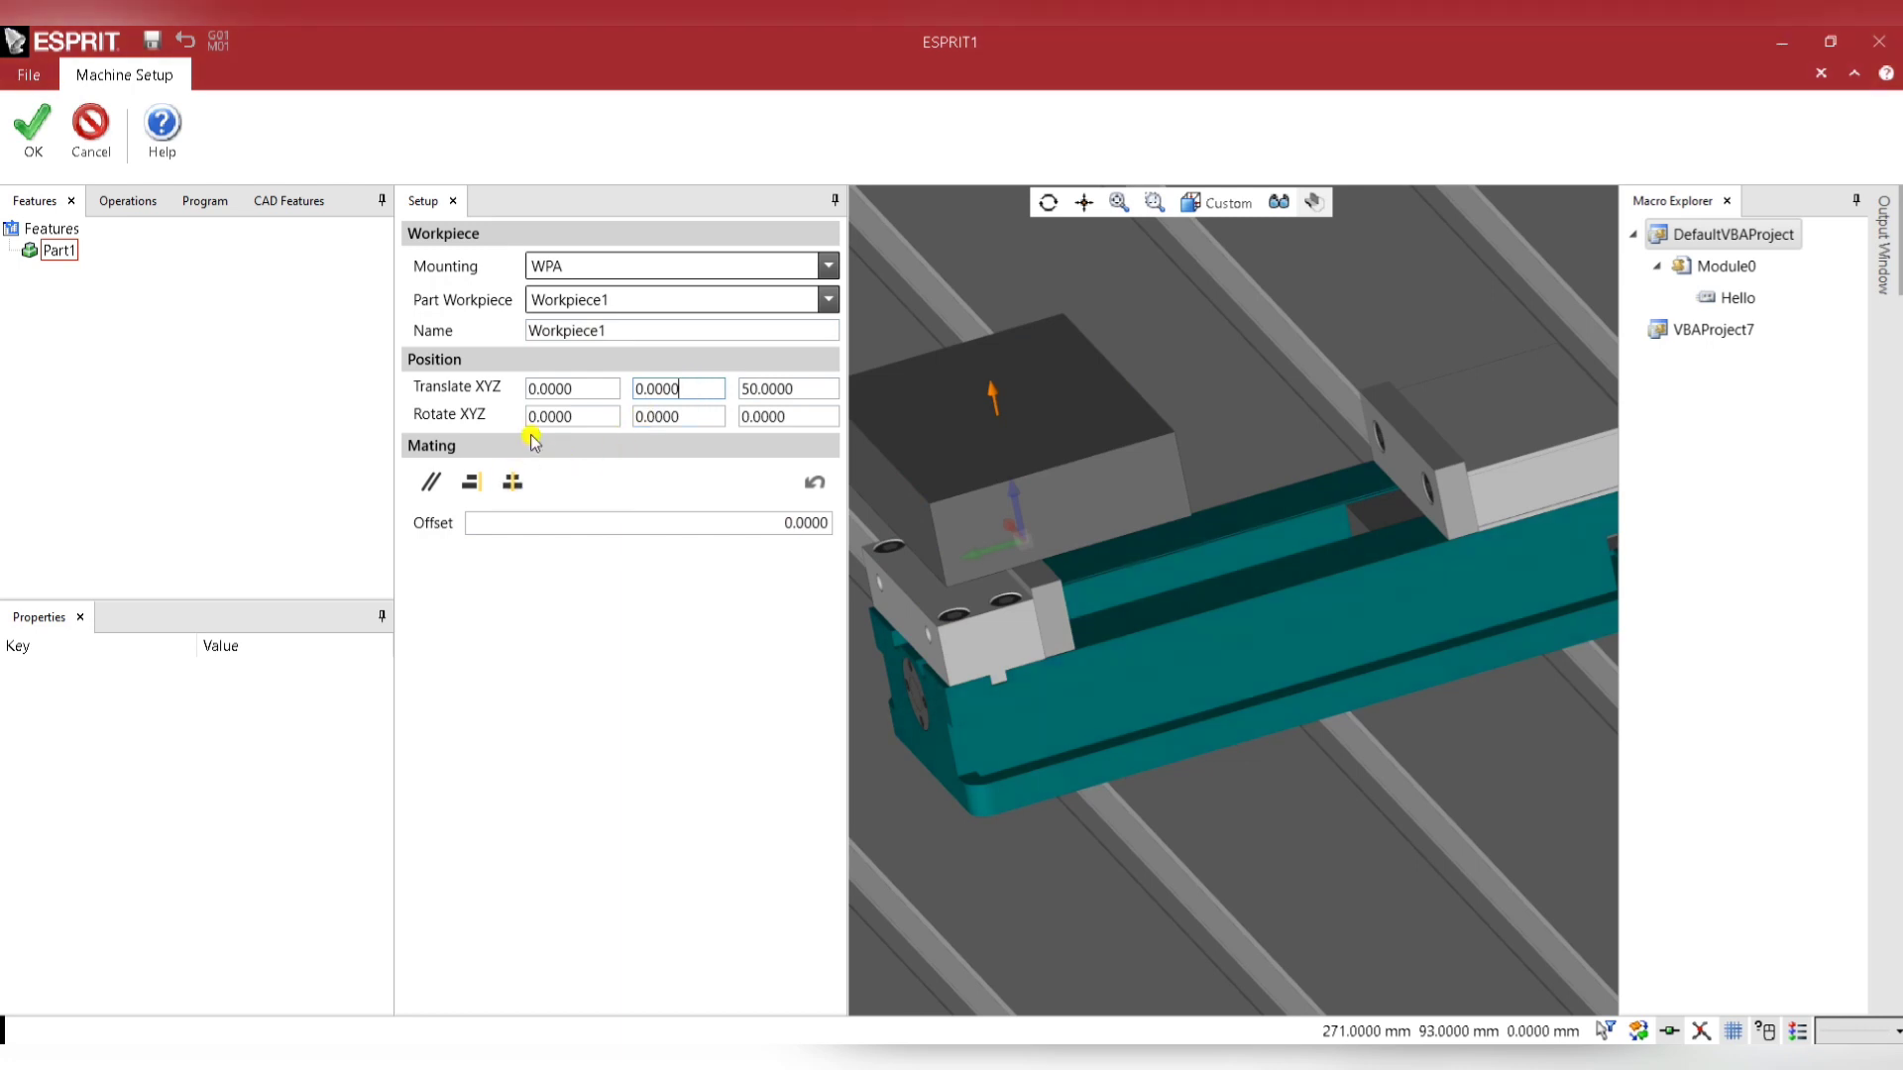
Mate the workpiece's side face with the vise's fixed jaw face and set the workpiece's Z translation to 25 mm.
{"action": "left_click", "coordinate": [513, 481]}
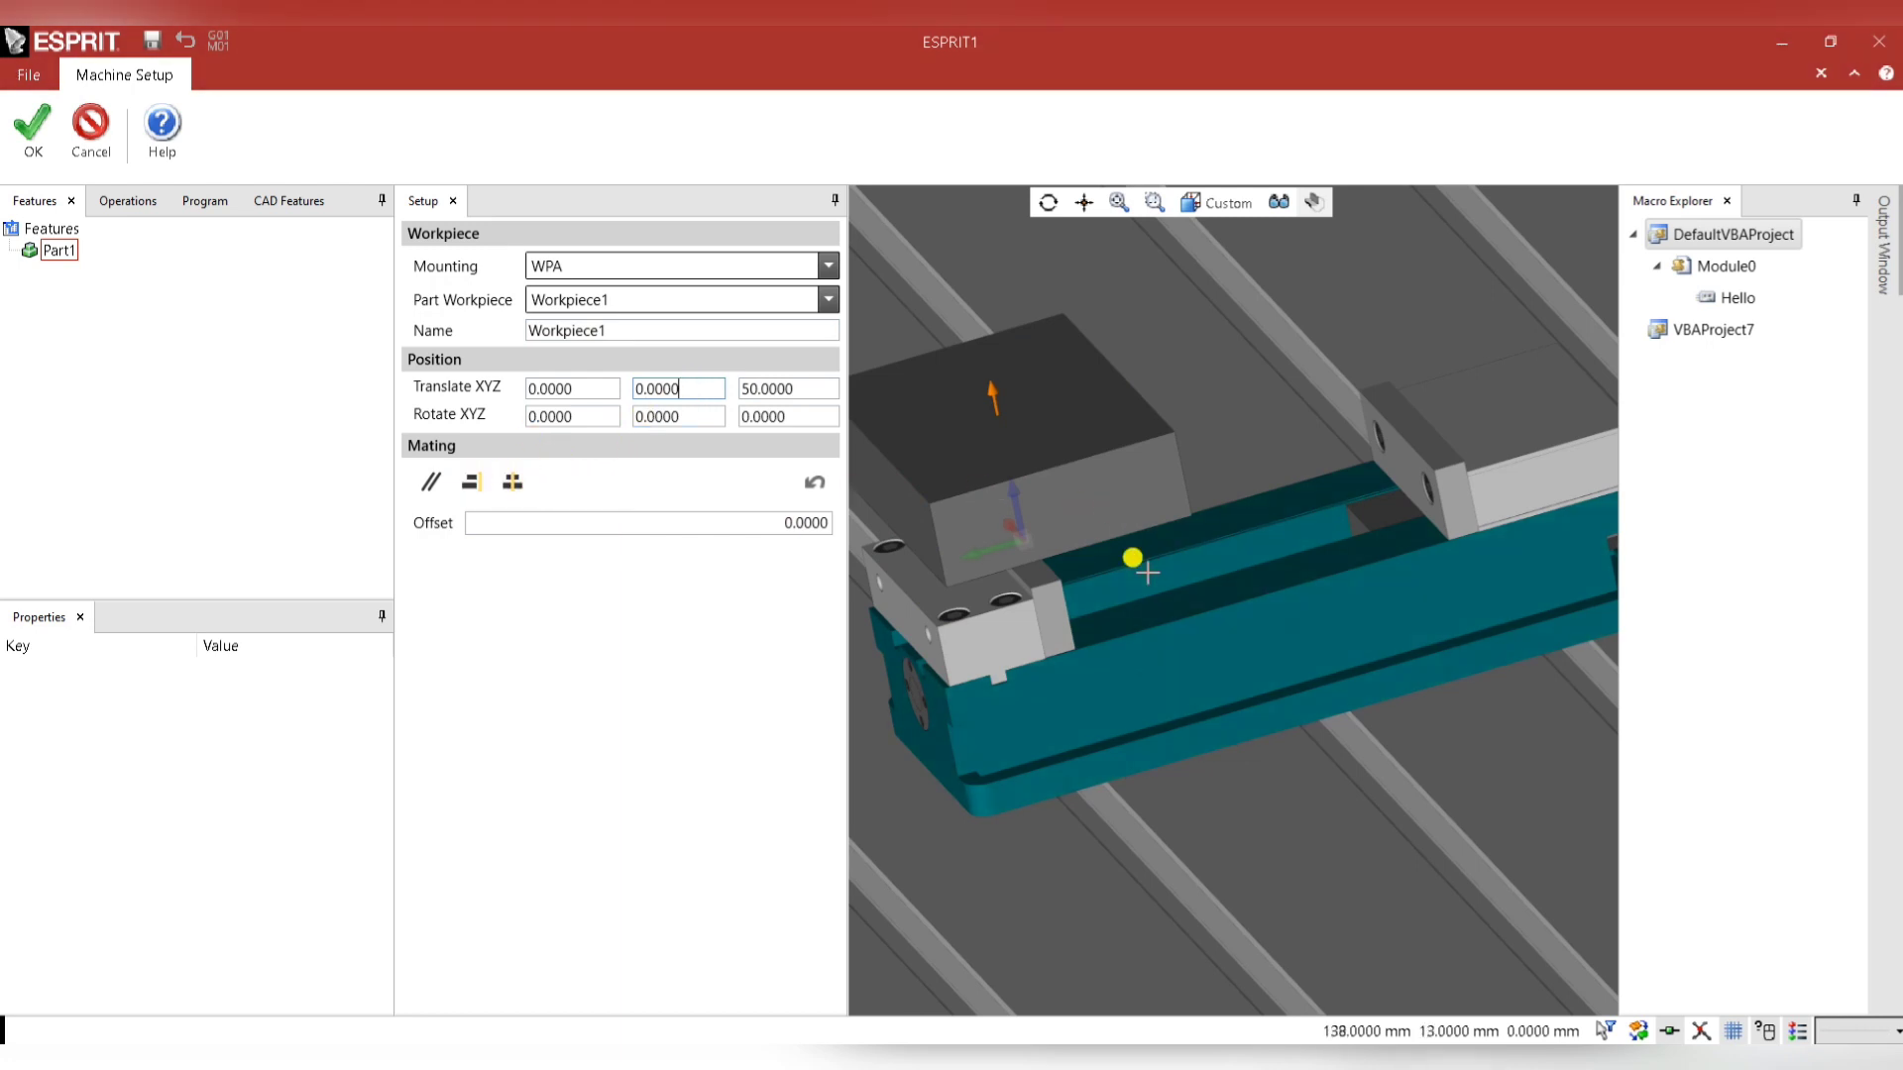
{"action": "middle_click_drag", "start_coordinate": [1132, 560], "coordinate": [1031, 536]}
{"action": "left_click", "coordinate": [984, 573]}
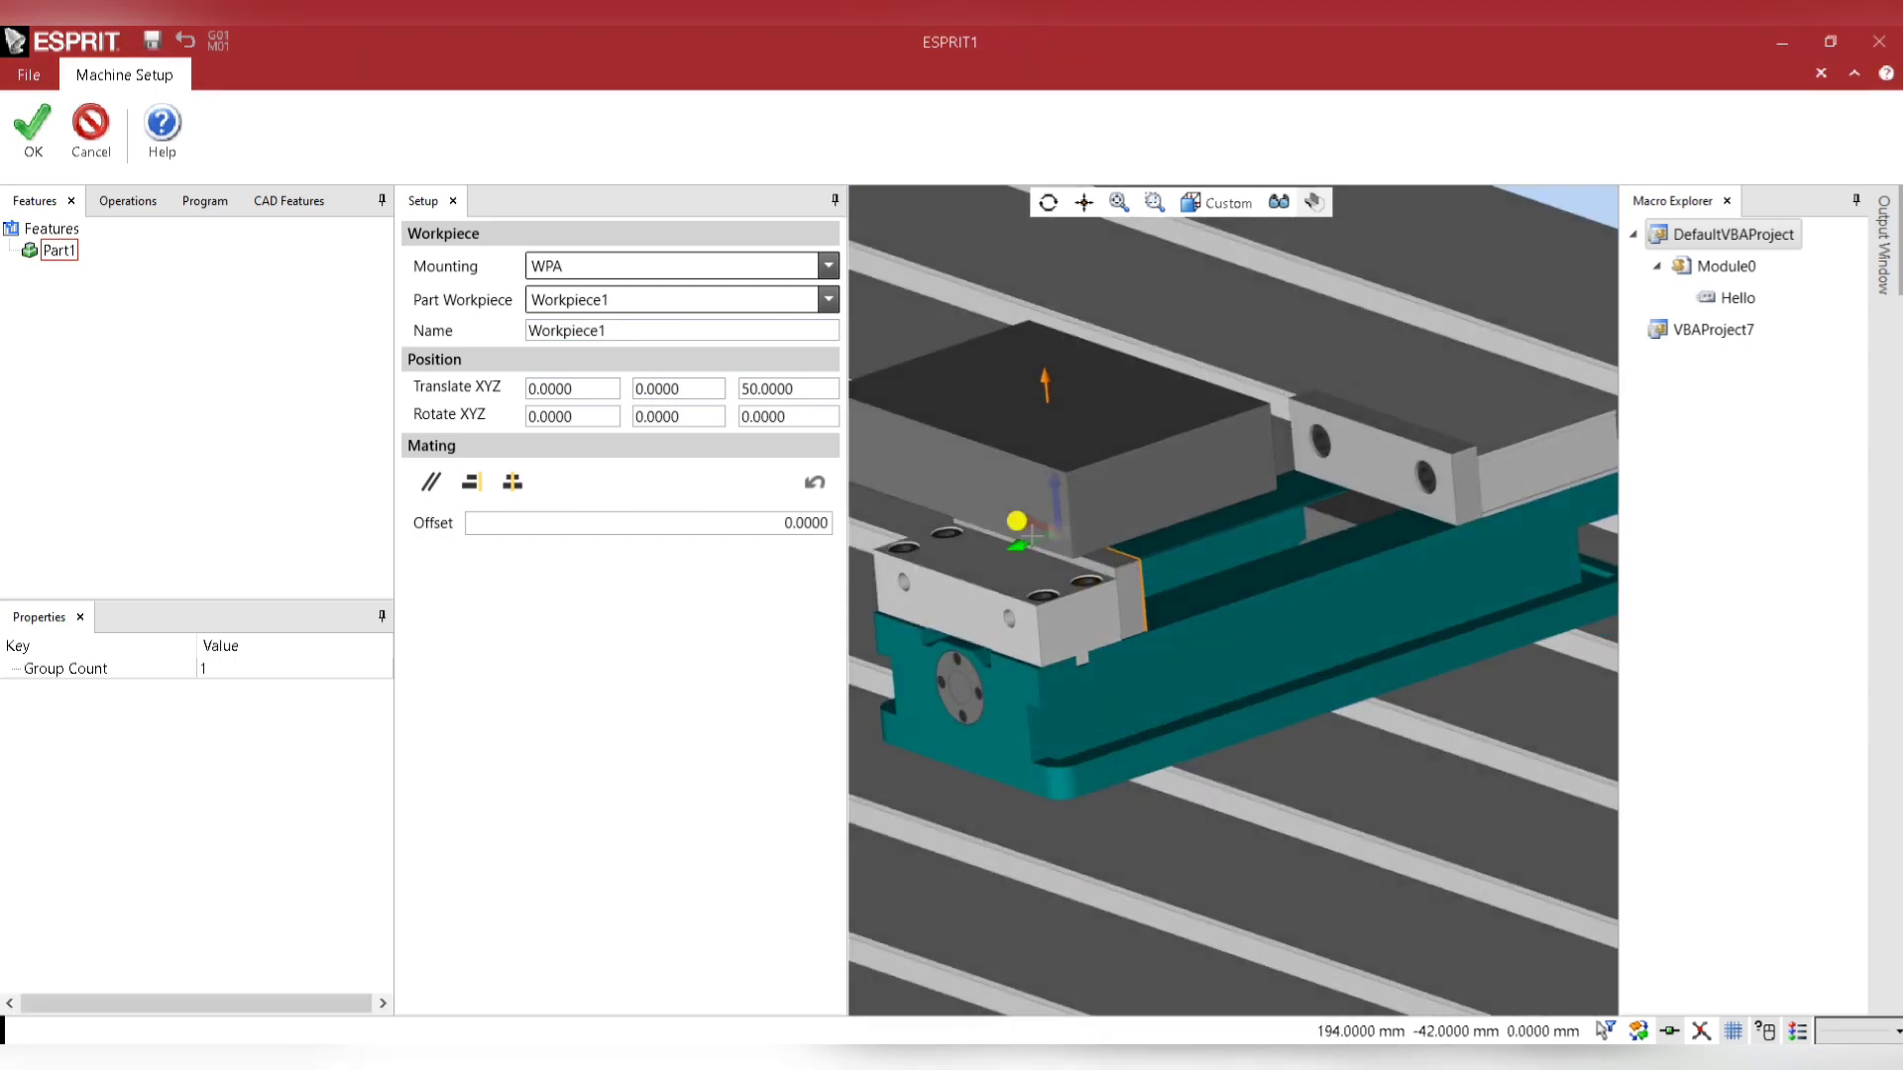
{"action": "left_click", "coordinate": [953, 508]}
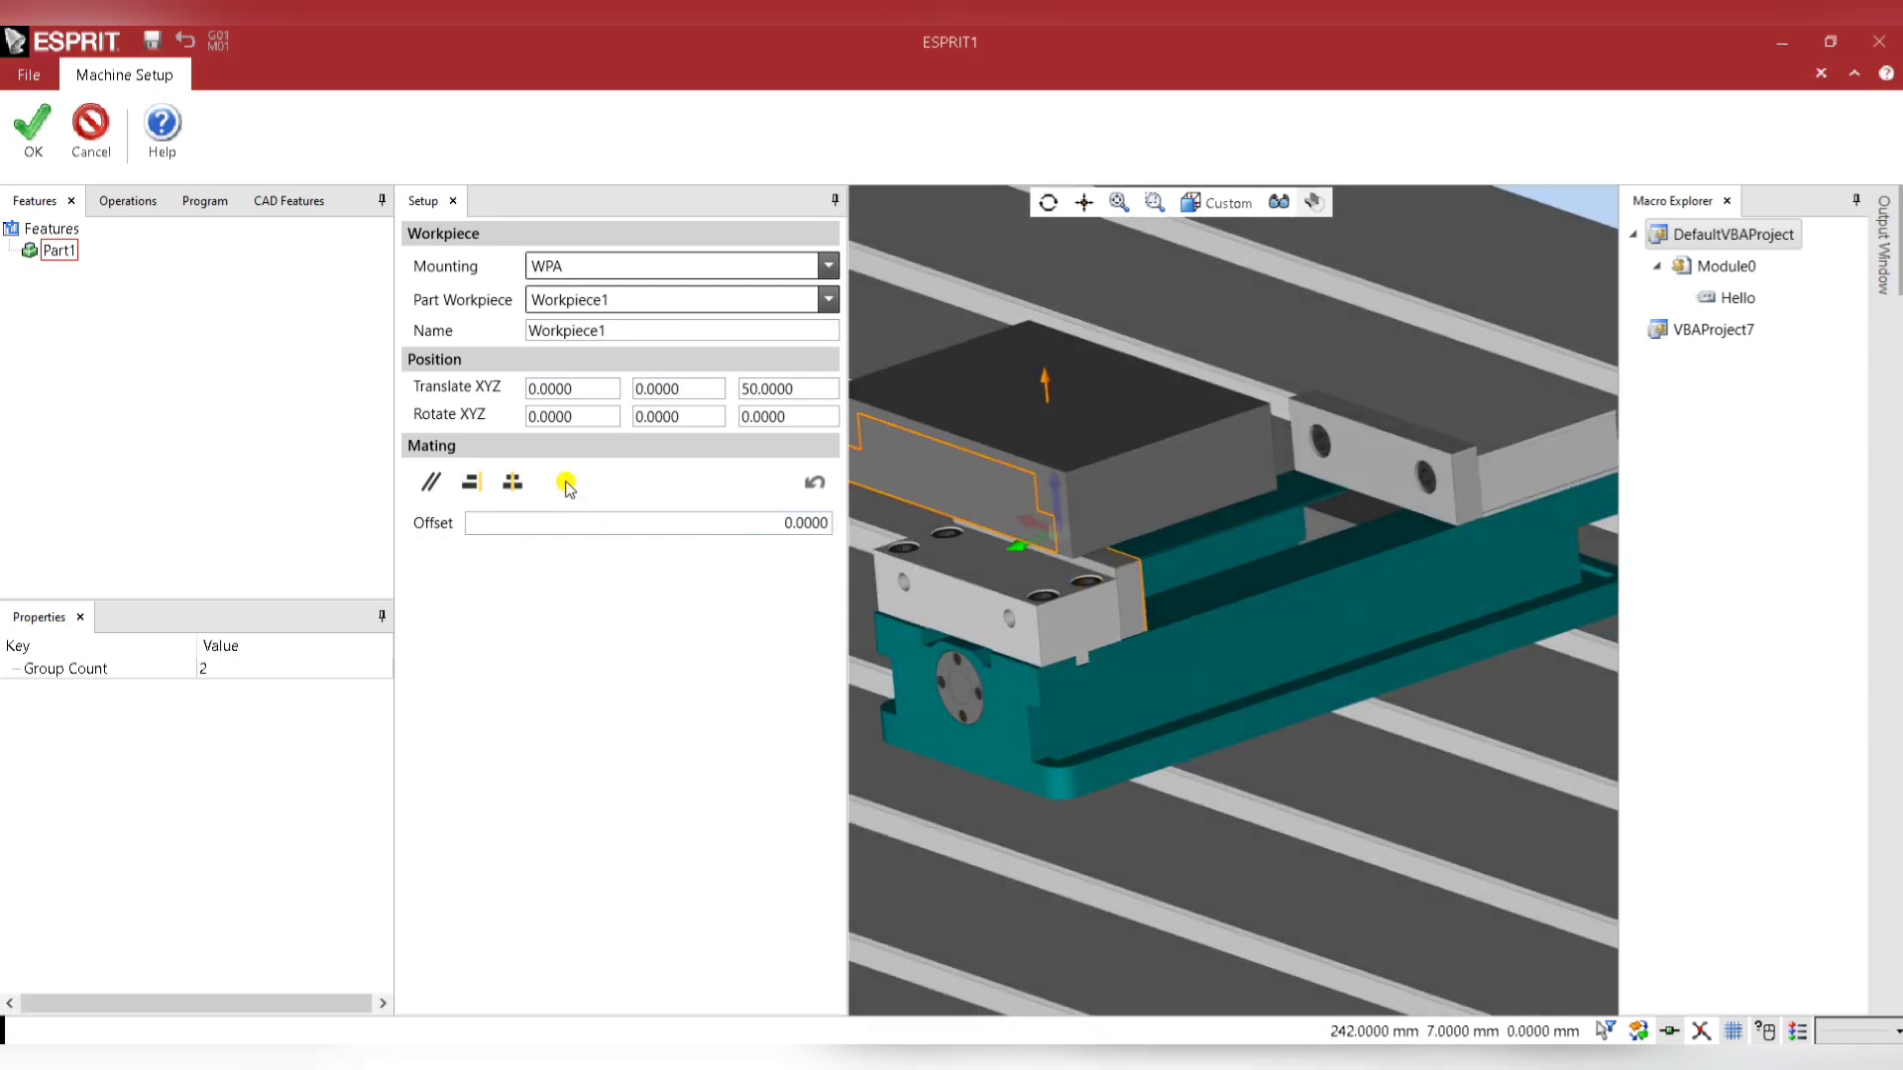
{"action": "left_click", "coordinate": [474, 481]}
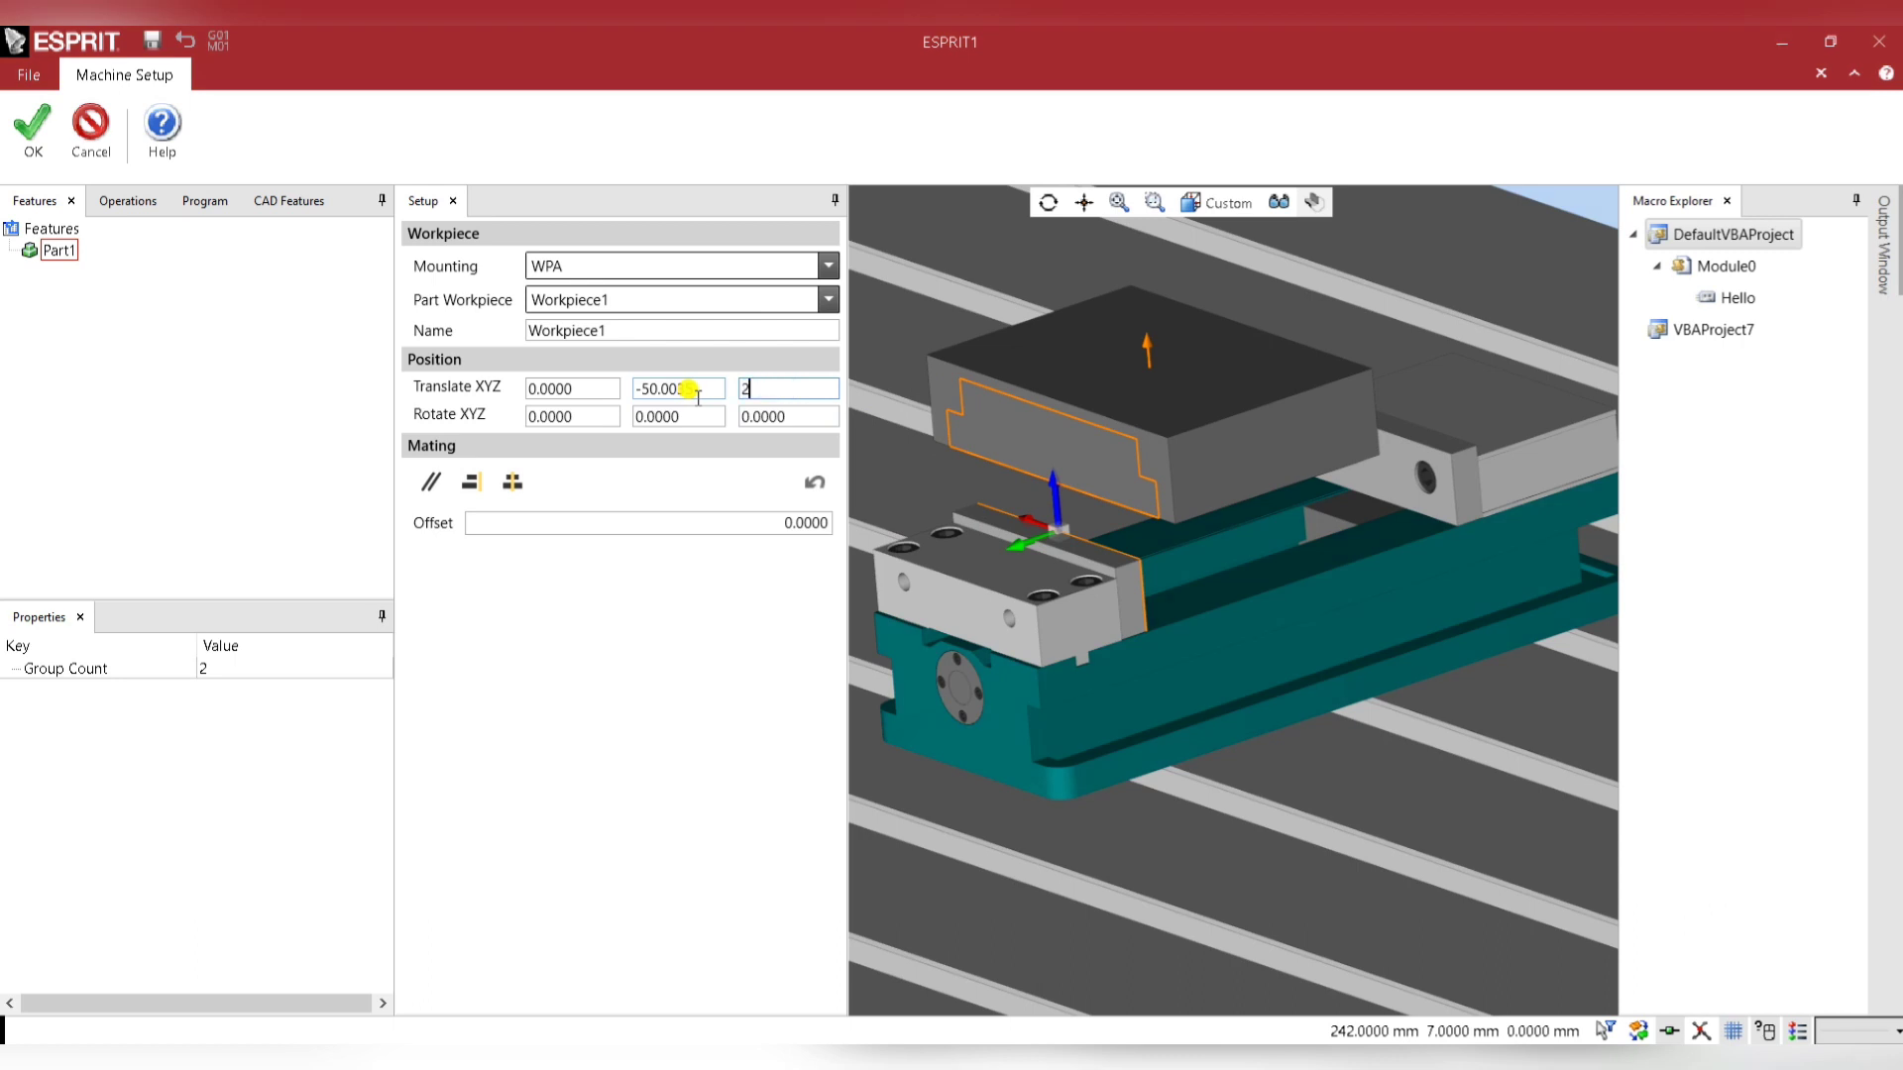
{"action": "key", "text": "Return"}
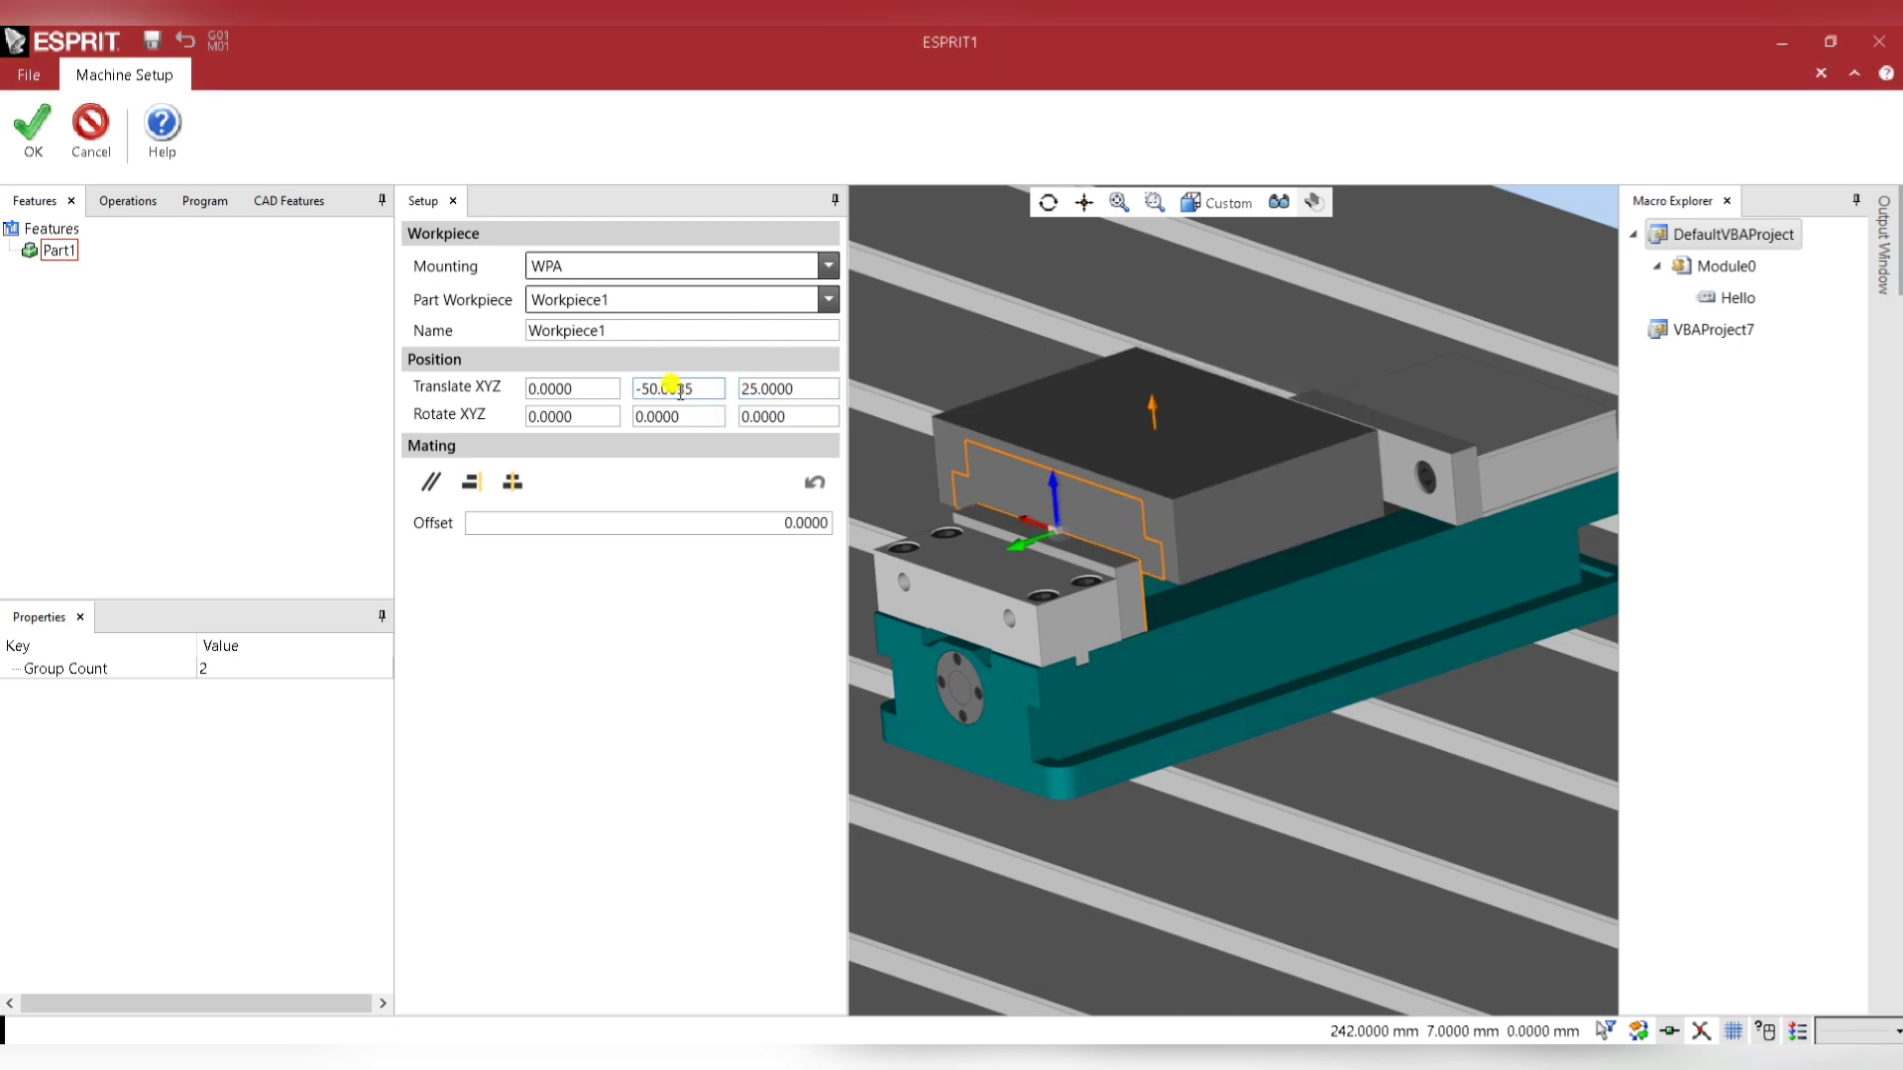
{"action": "left_click", "coordinate": [35, 129]}
Close the vise's movable jaw against the workpiece and accept the machine setup.
{"action": "left_click", "coordinate": [316, 134]}
{"action": "middle_click_drag", "start_coordinate": [1316, 446], "coordinate": [1273, 476]}
{"action": "left_click", "coordinate": [35, 129]}
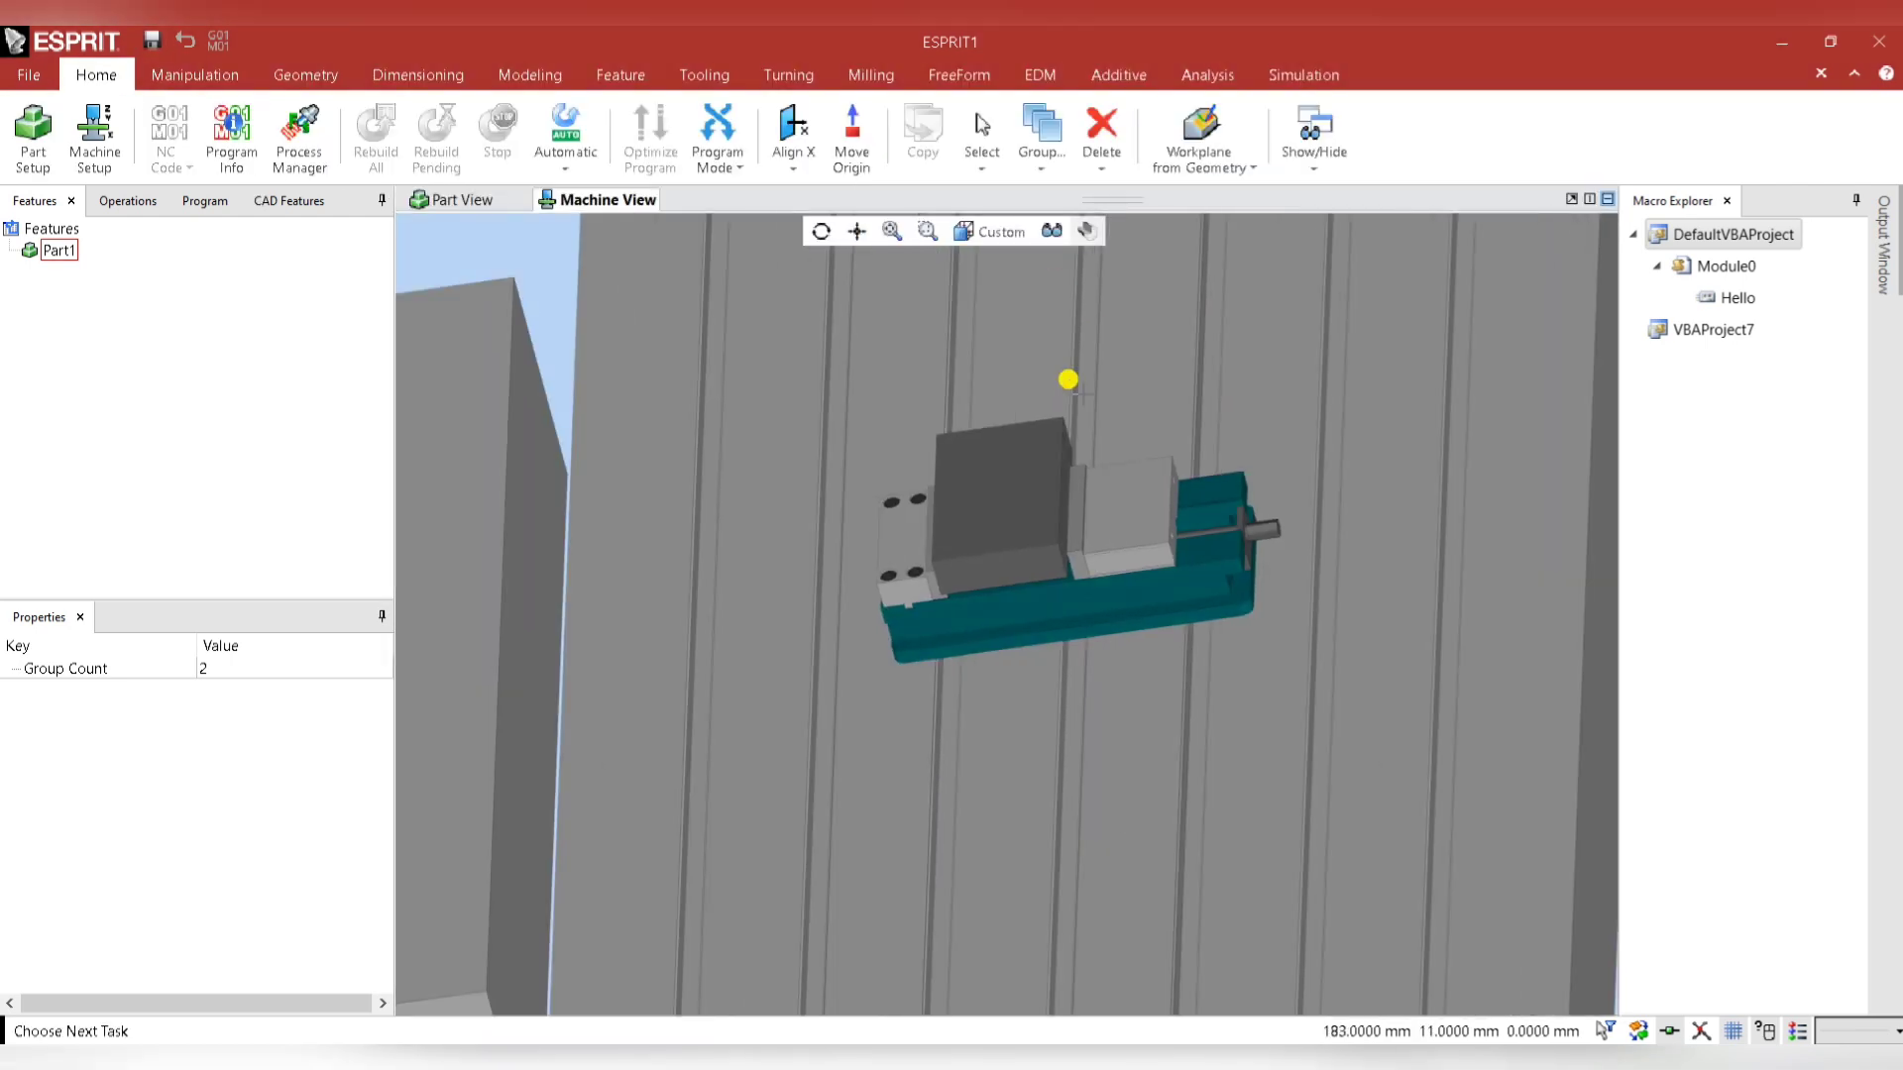
Return to the part view and create a Part Profile feature from the part's outer side walls.
{"action": "mouse_move", "coordinate": [1076, 393]}
{"action": "middle_mouse_down"}
{"action": "mouse_move", "coordinate": [1036, 416]}
{"action": "mouse_move", "coordinate": [1078, 416]}
{"action": "mouse_move", "coordinate": [1087, 377]}
{"action": "mouse_move", "coordinate": [880, 461]}
{"action": "middle_mouse_up"}
{"action": "scroll", "coordinate": [1171, 386], "scroll_direction": "down", "scroll_amount": 6}
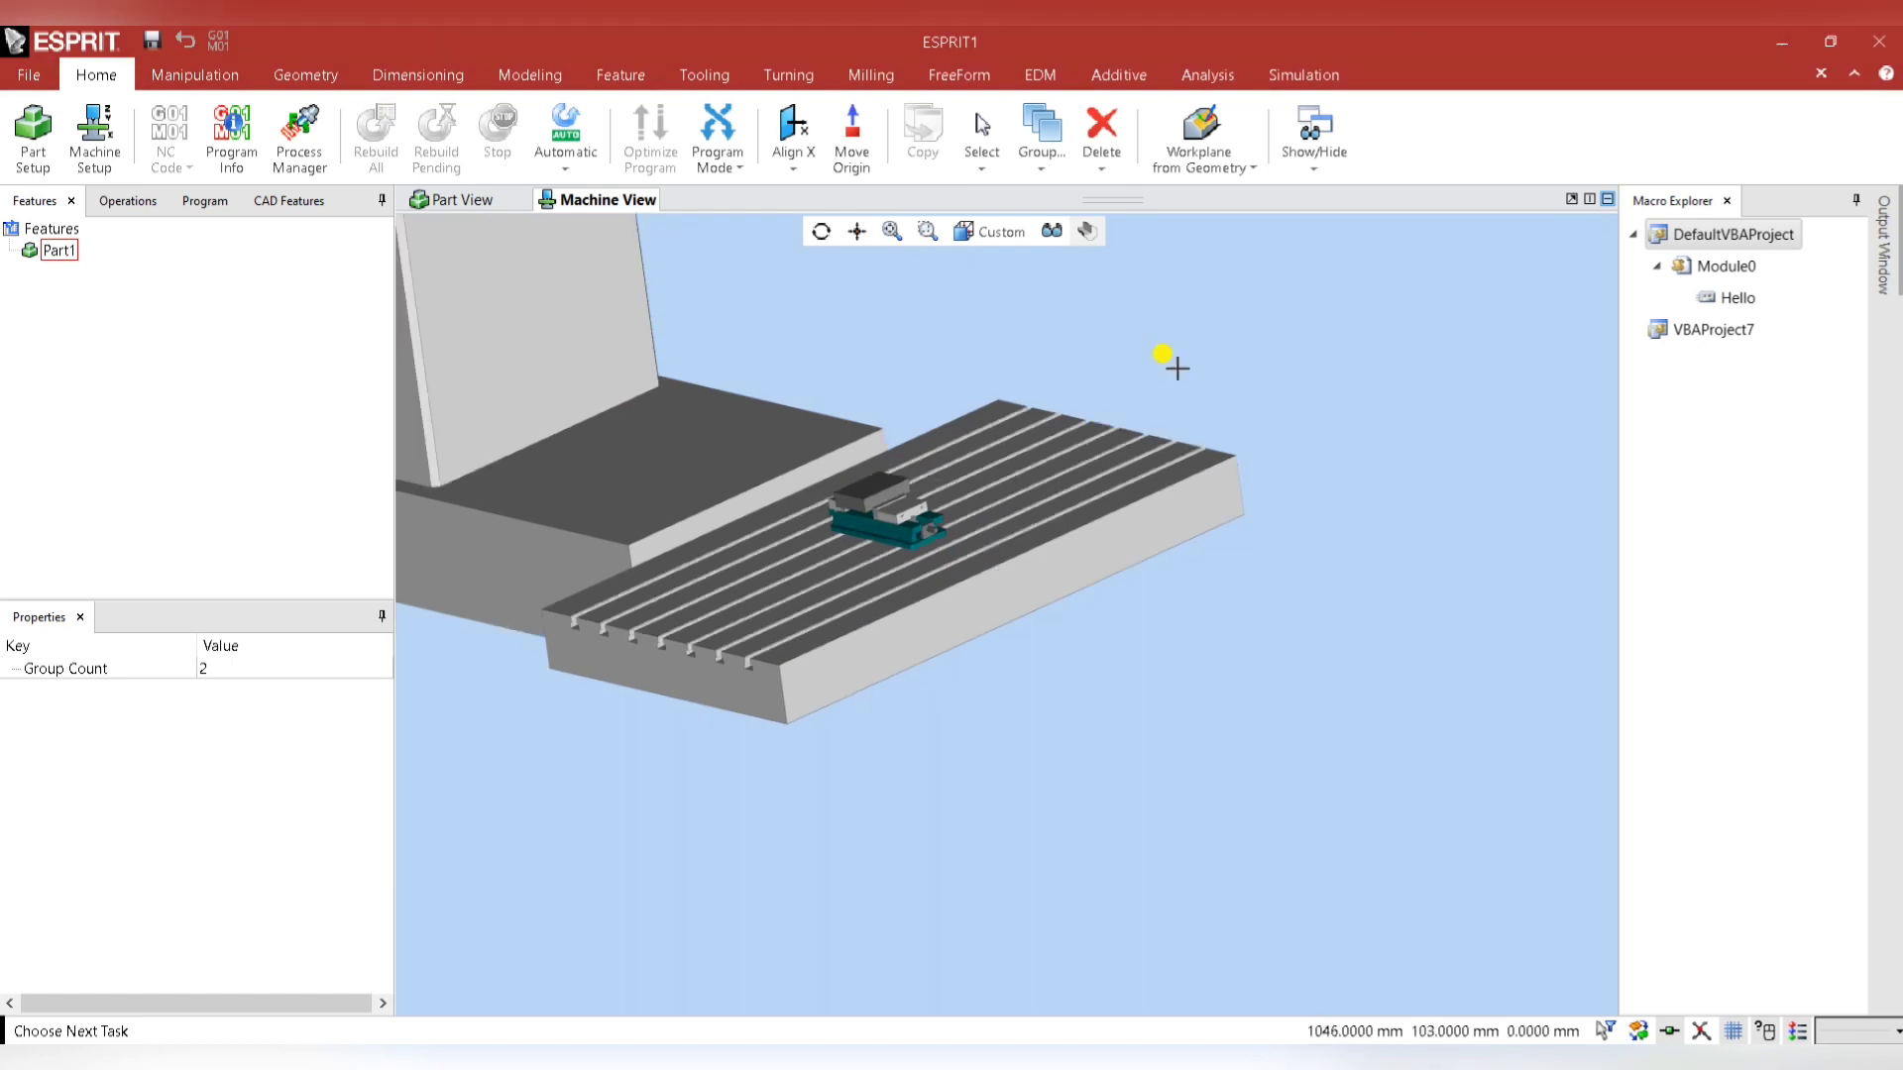
{"action": "left_click", "coordinate": [472, 202]}
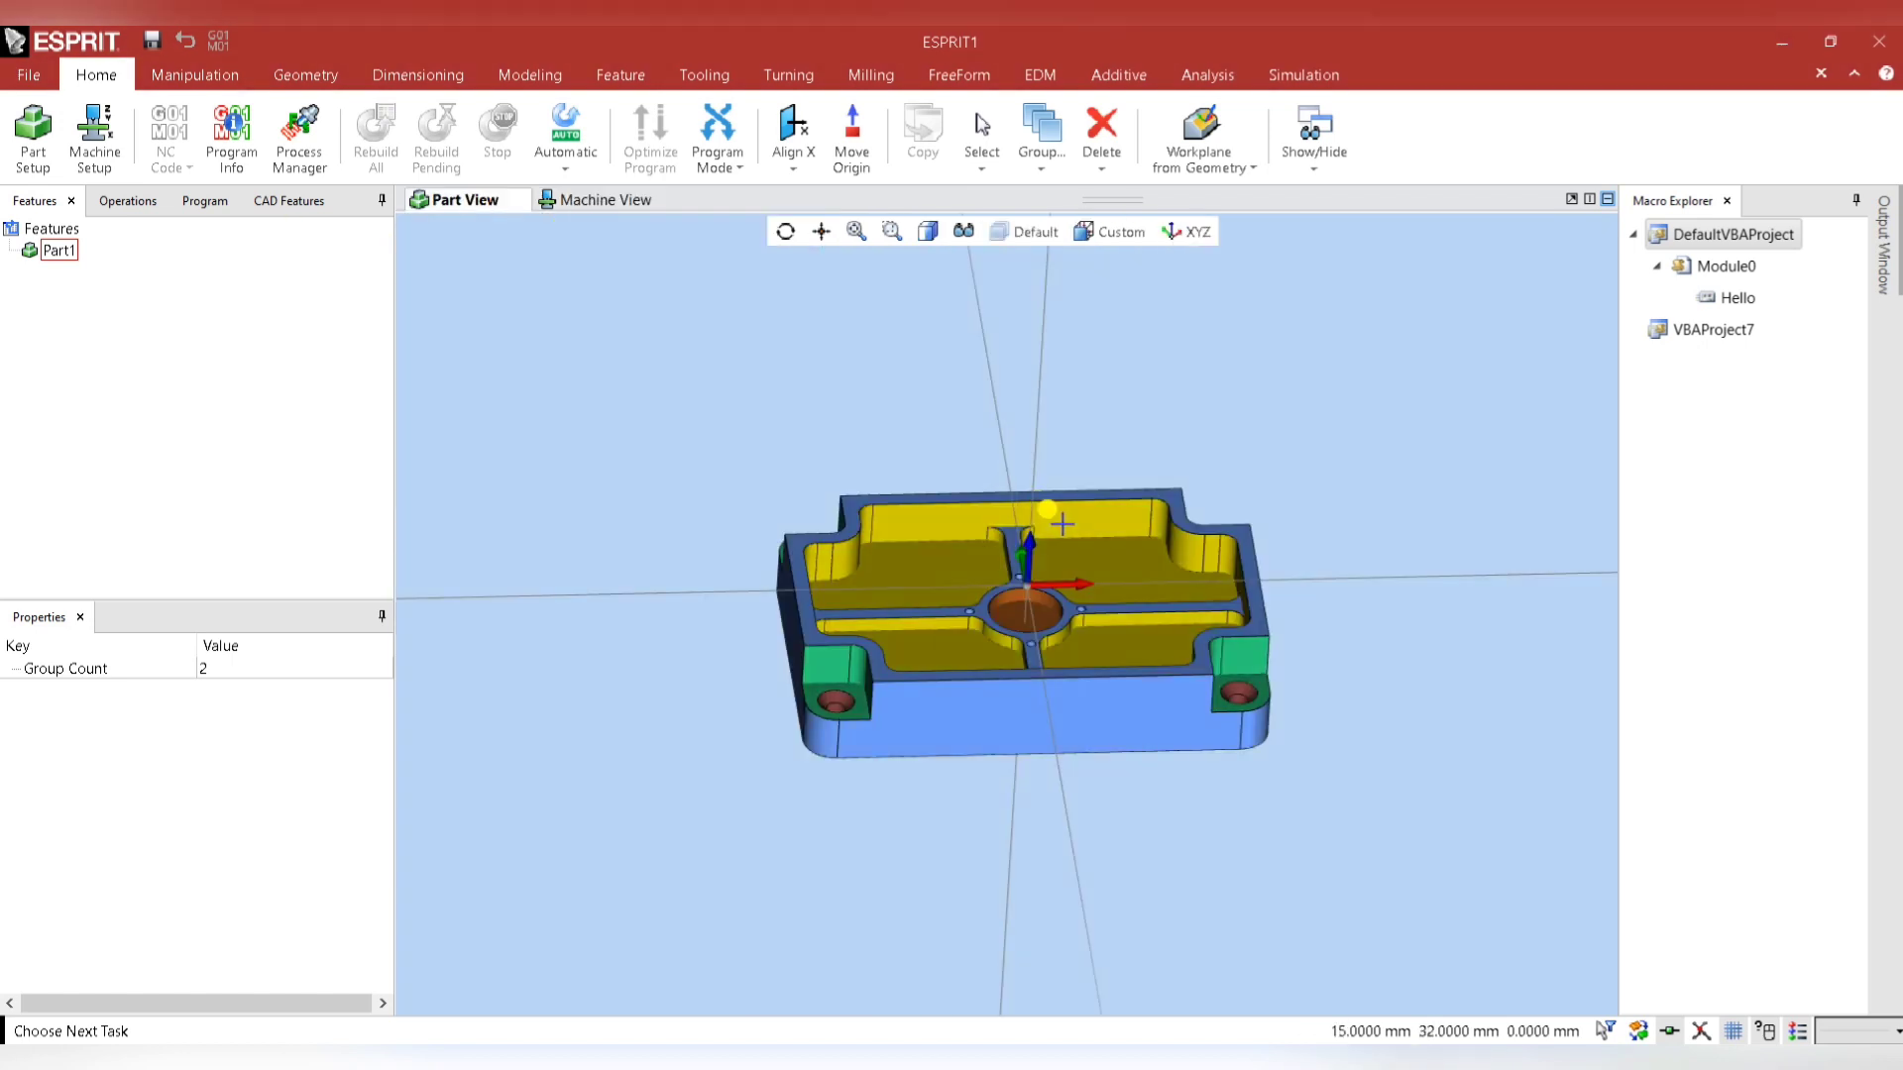
{"action": "scroll", "coordinate": [1059, 524], "scroll_direction": "up", "scroll_amount": 4}
{"action": "scroll", "coordinate": [827, 381], "scroll_direction": "down", "scroll_amount": 4}
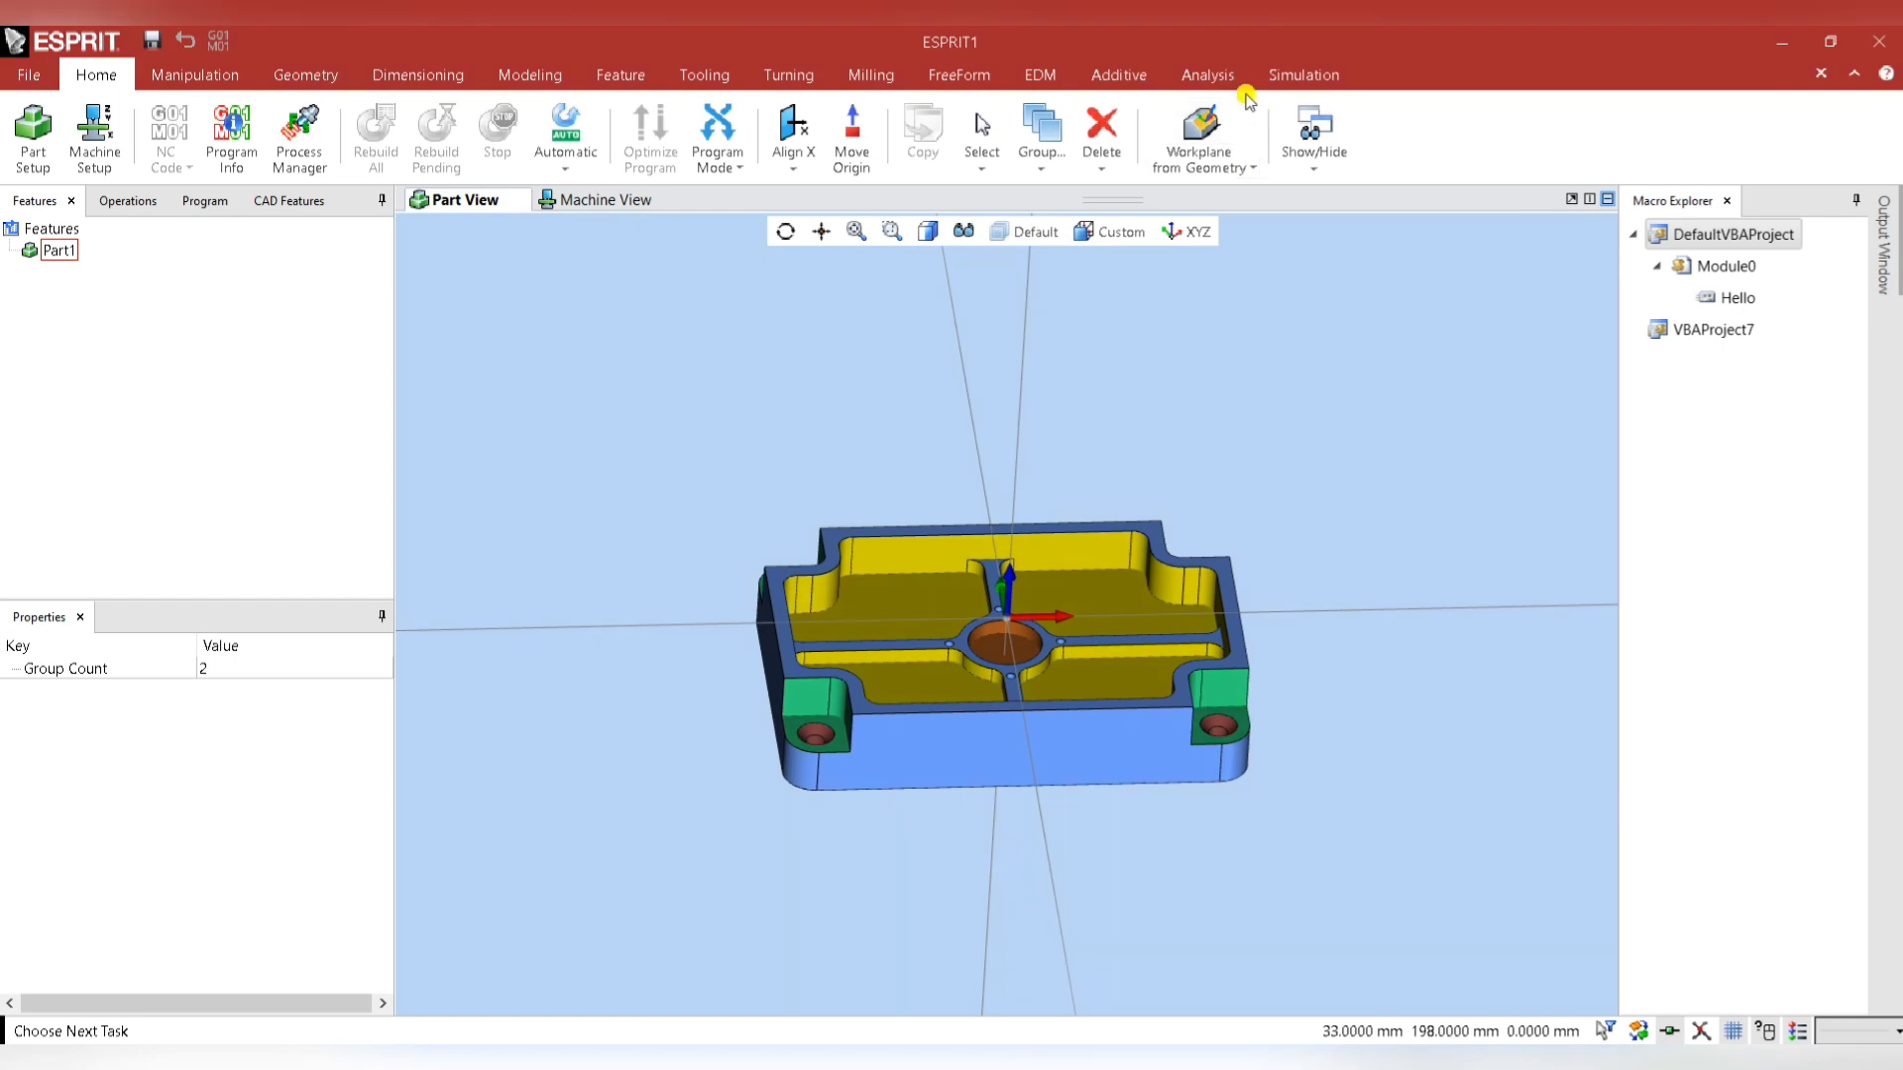
{"action": "left_click", "coordinate": [622, 77]}
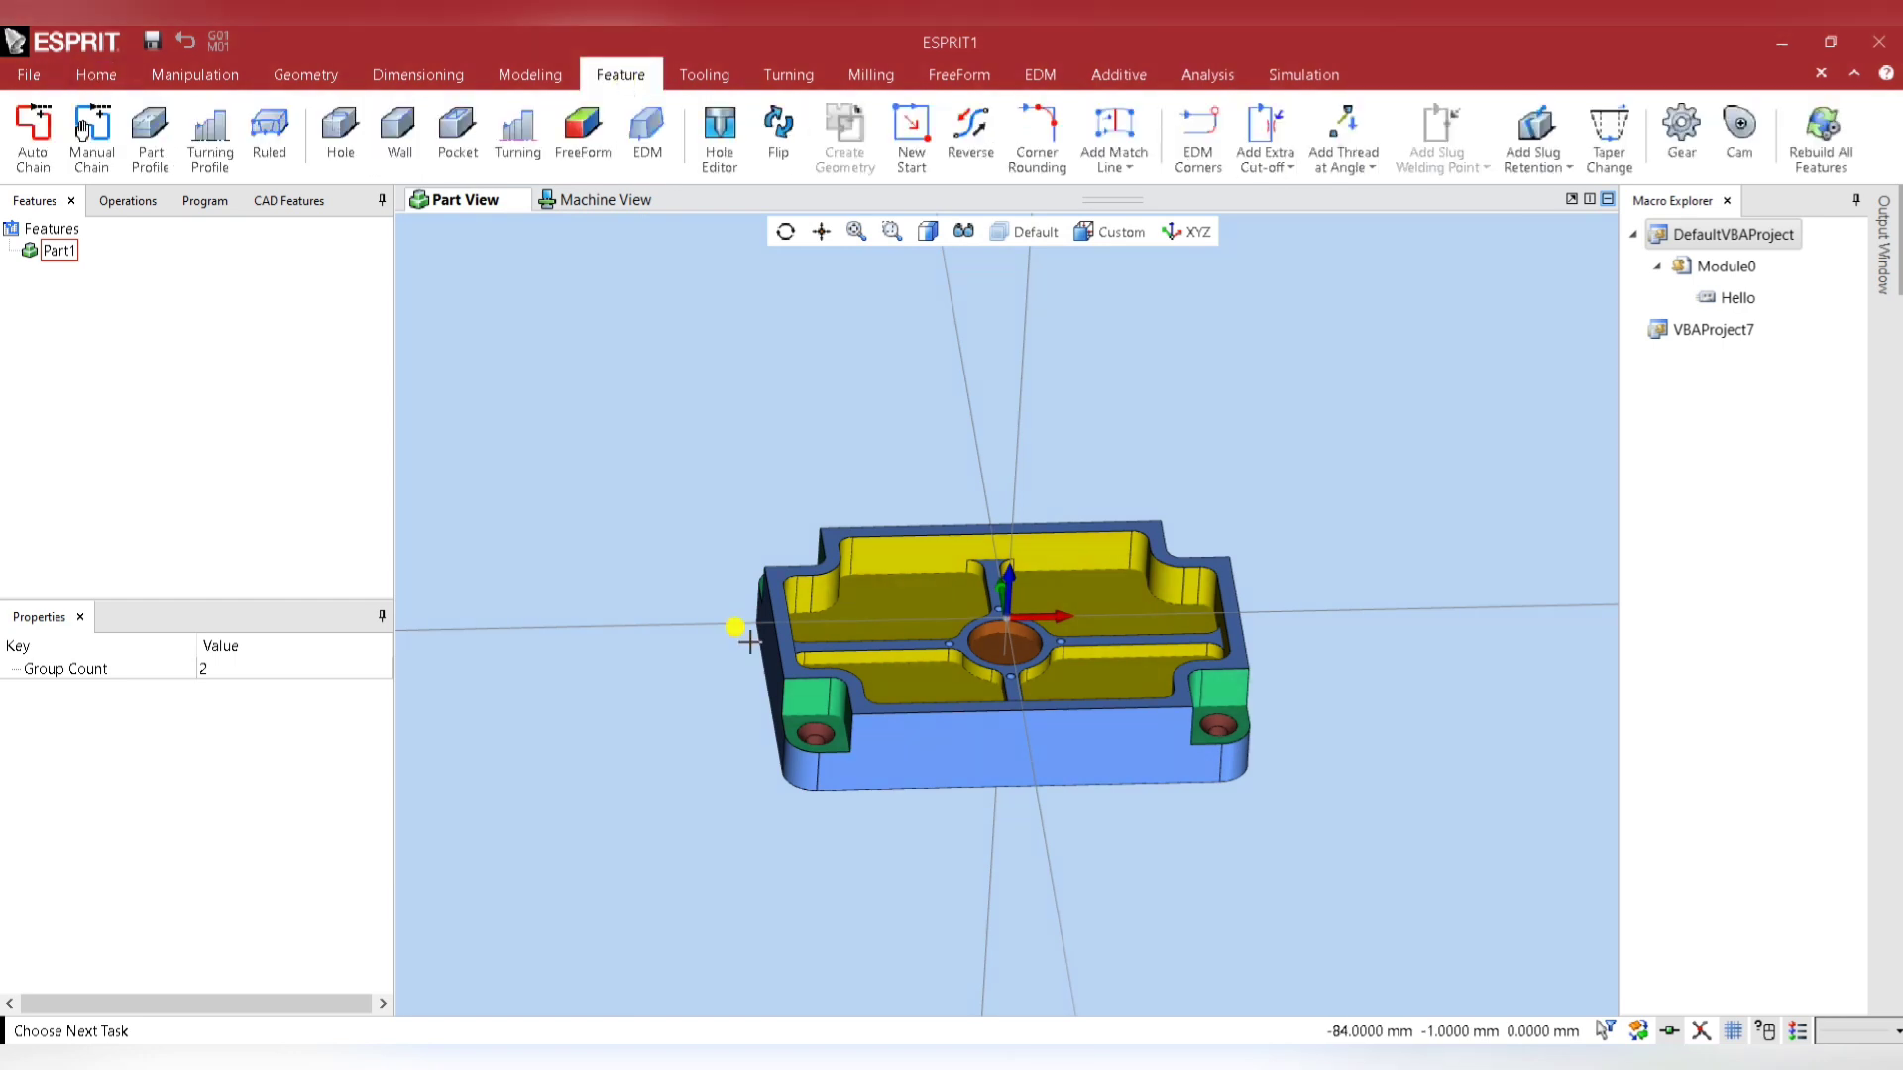
{"action": "scroll", "coordinate": [734, 627], "scroll_direction": "up", "scroll_amount": 4}
{"action": "middle_click_drag", "start_coordinate": [860, 841], "coordinate": [706, 803]}
{"action": "left_click", "coordinate": [728, 776]}
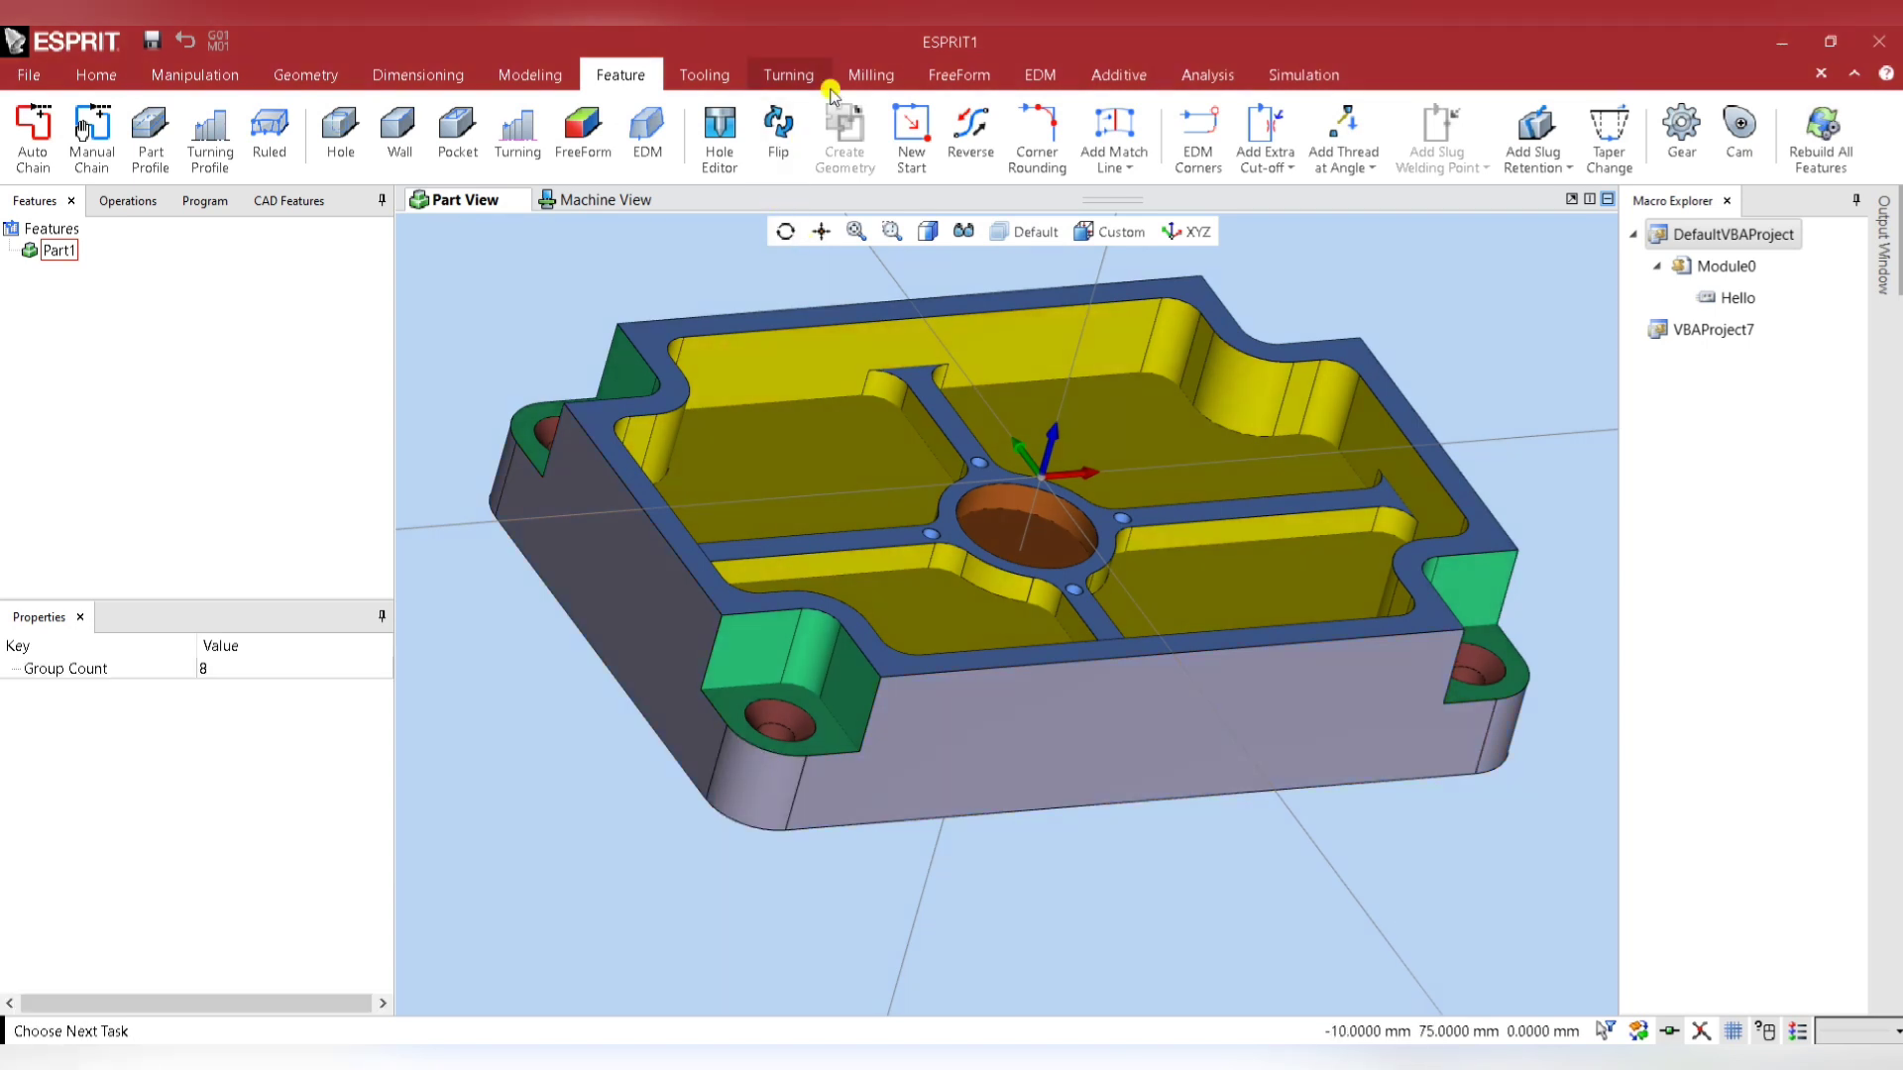
{"action": "left_click", "coordinate": [341, 128]}
{"action": "left_click", "coordinate": [436, 283]}
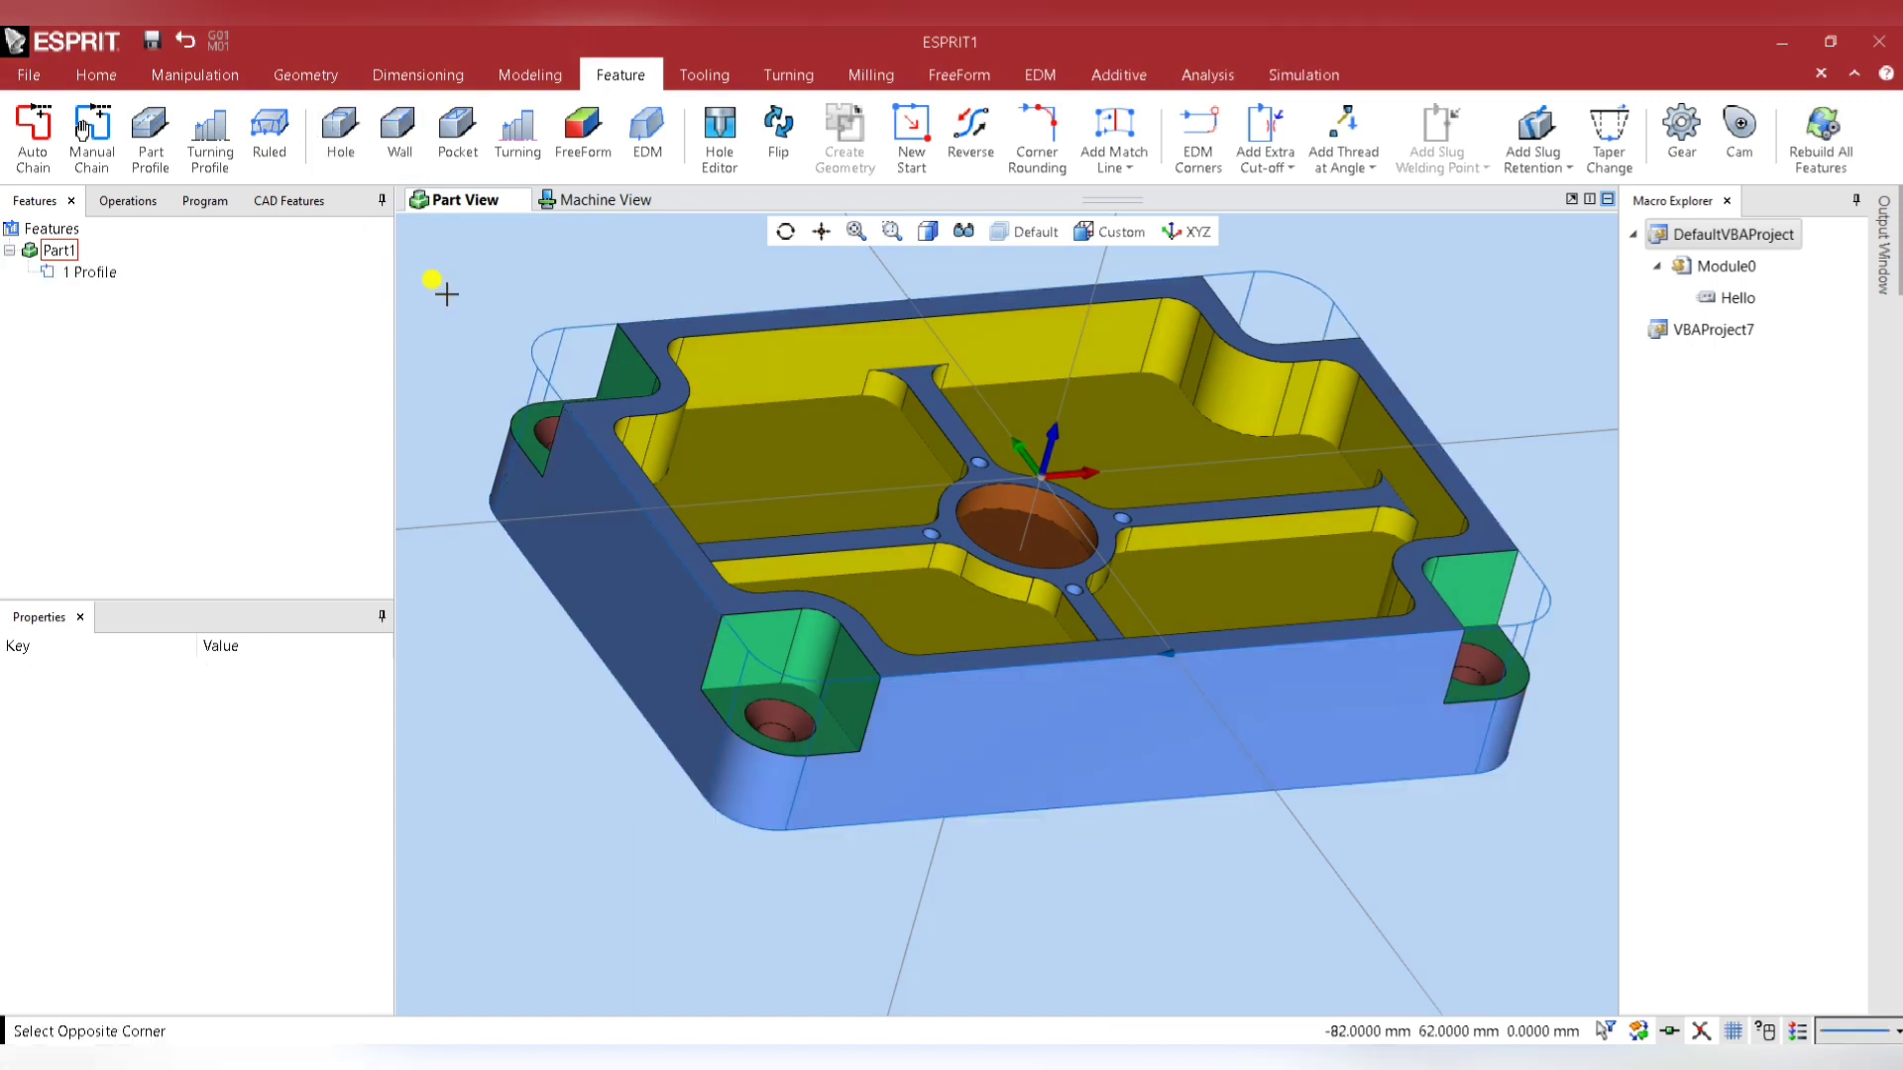
Create a Pocket feature from the green floor face around the hole in the front-left corner recess.
{"action": "left_click", "coordinate": [774, 694]}
{"action": "scroll", "coordinate": [791, 634], "scroll_direction": "up", "scroll_amount": 2}
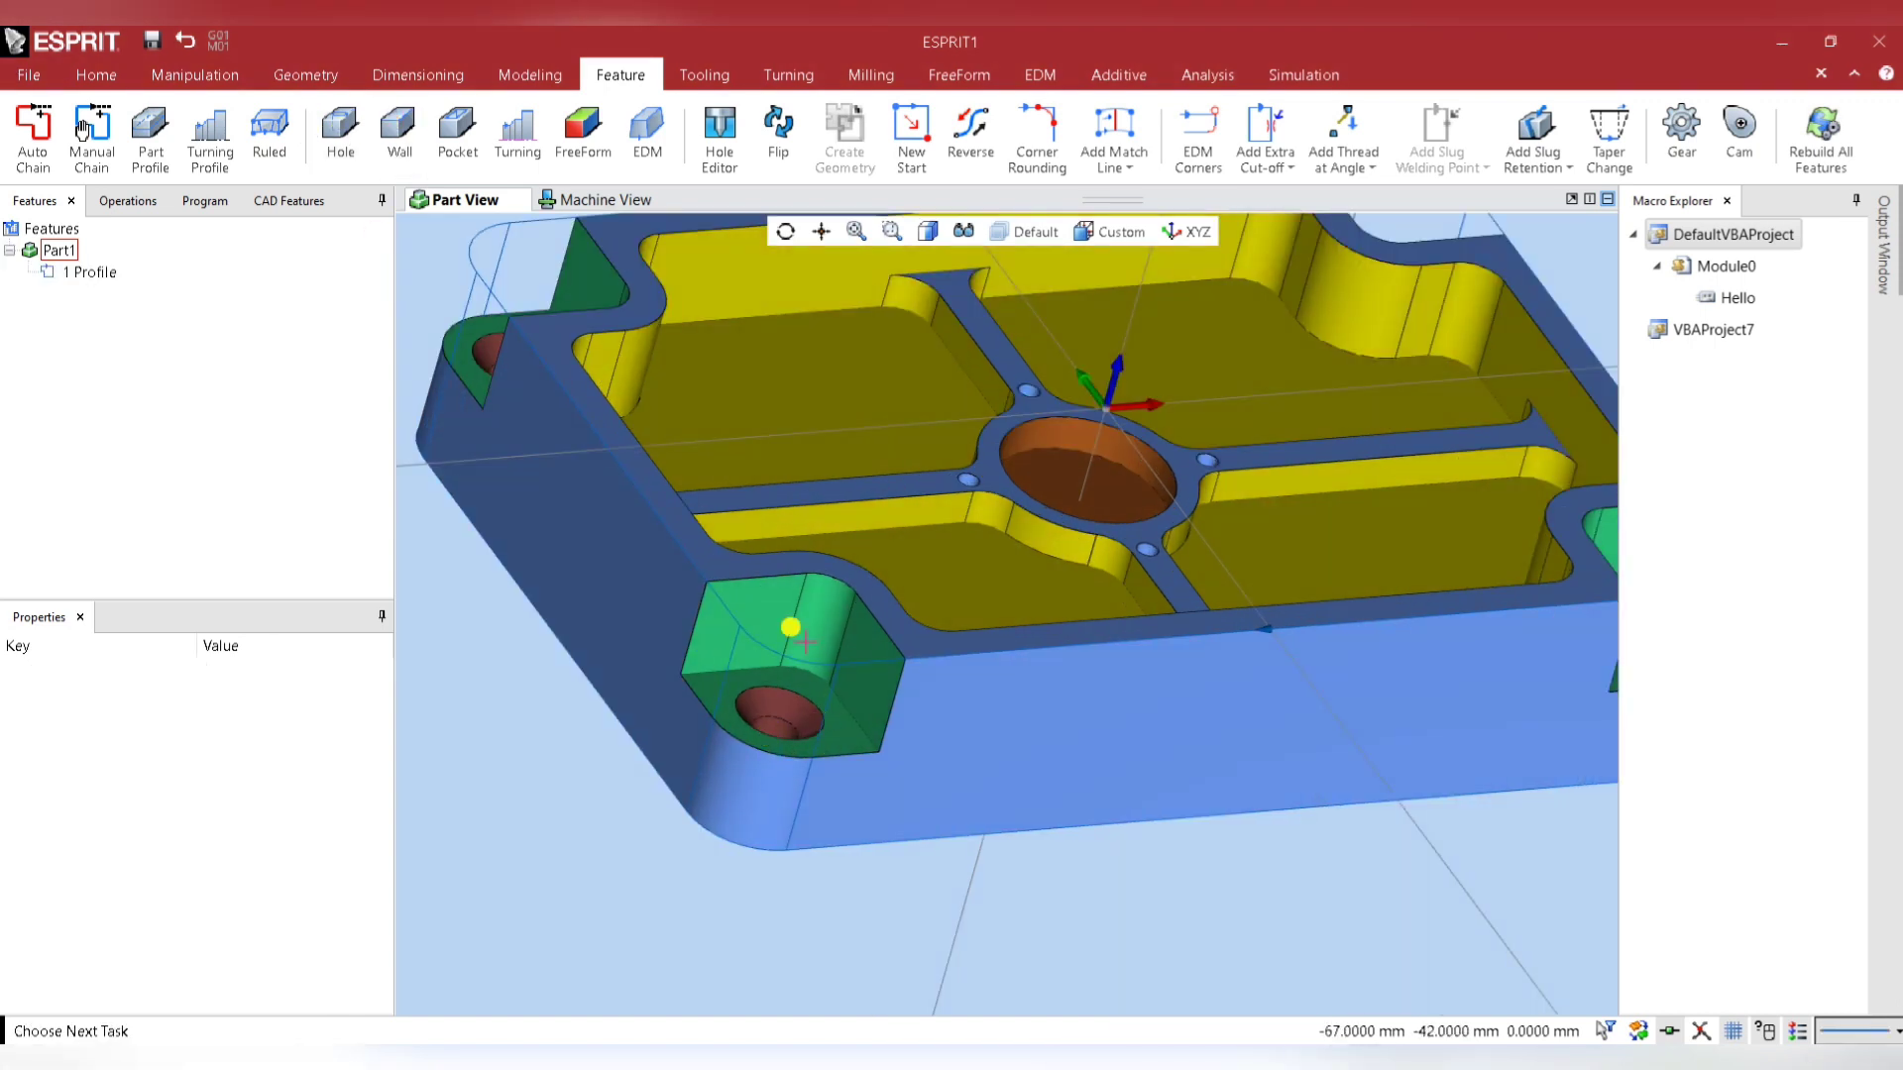
{"action": "left_click", "coordinate": [458, 131]}
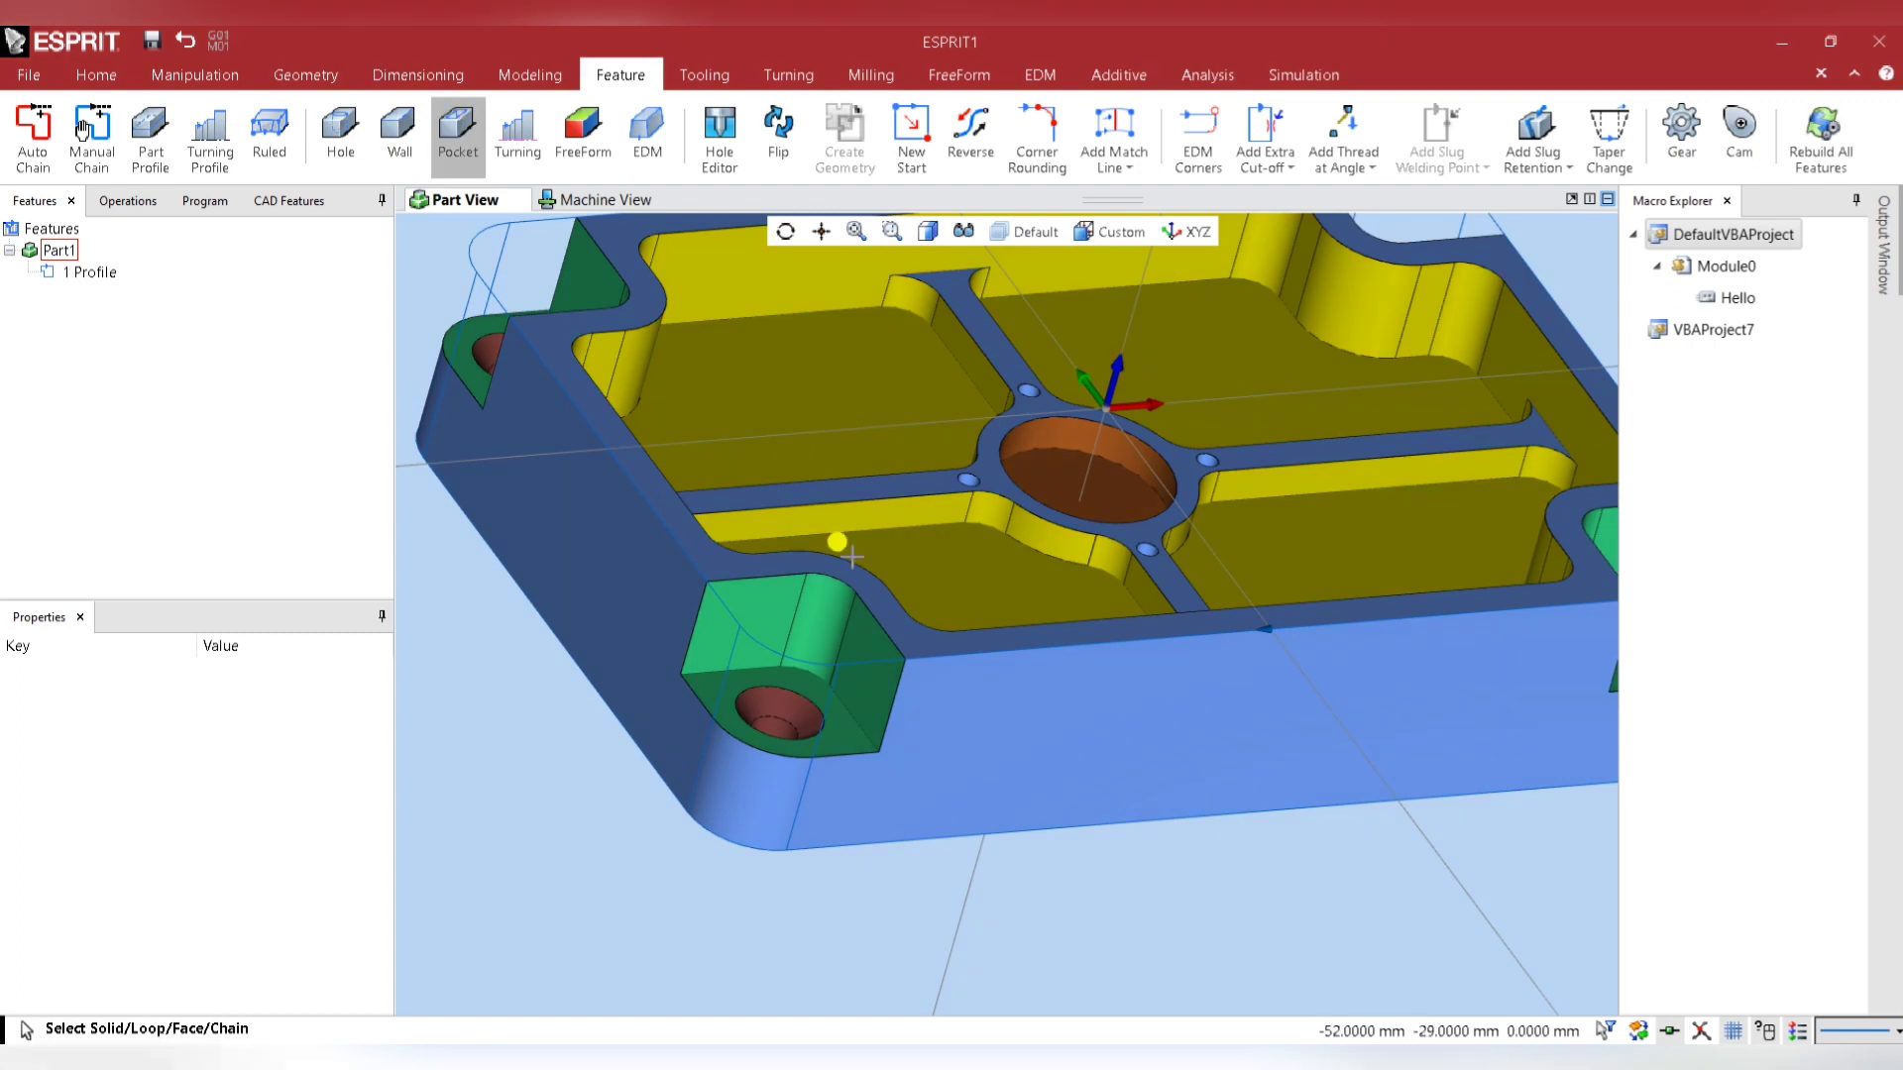
{"action": "left_click", "coordinate": [839, 722]}
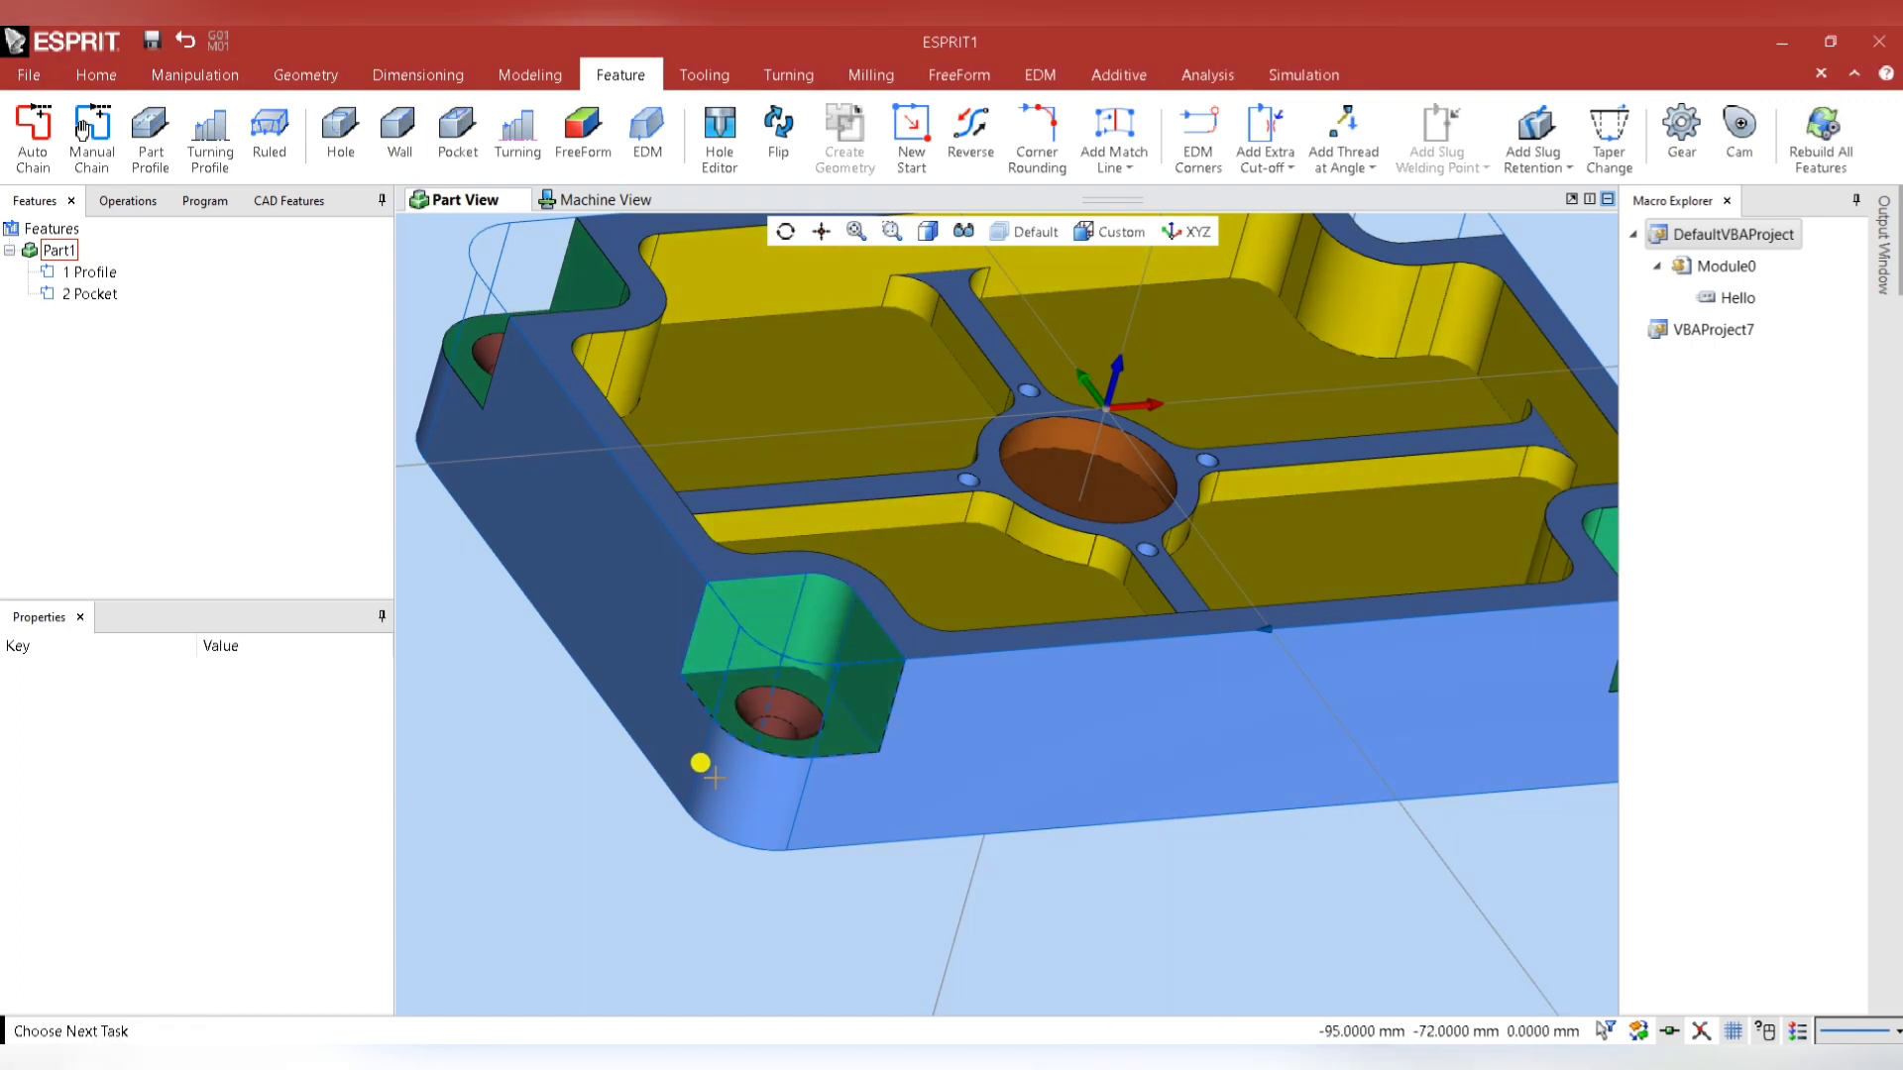
{"action": "scroll", "coordinate": [714, 778], "scroll_direction": "down", "scroll_amount": 1}
{"action": "scroll", "coordinate": [957, 803], "scroll_direction": "down", "scroll_amount": 3}
{"action": "scroll", "coordinate": [585, 410], "scroll_direction": "up", "scroll_amount": 4}
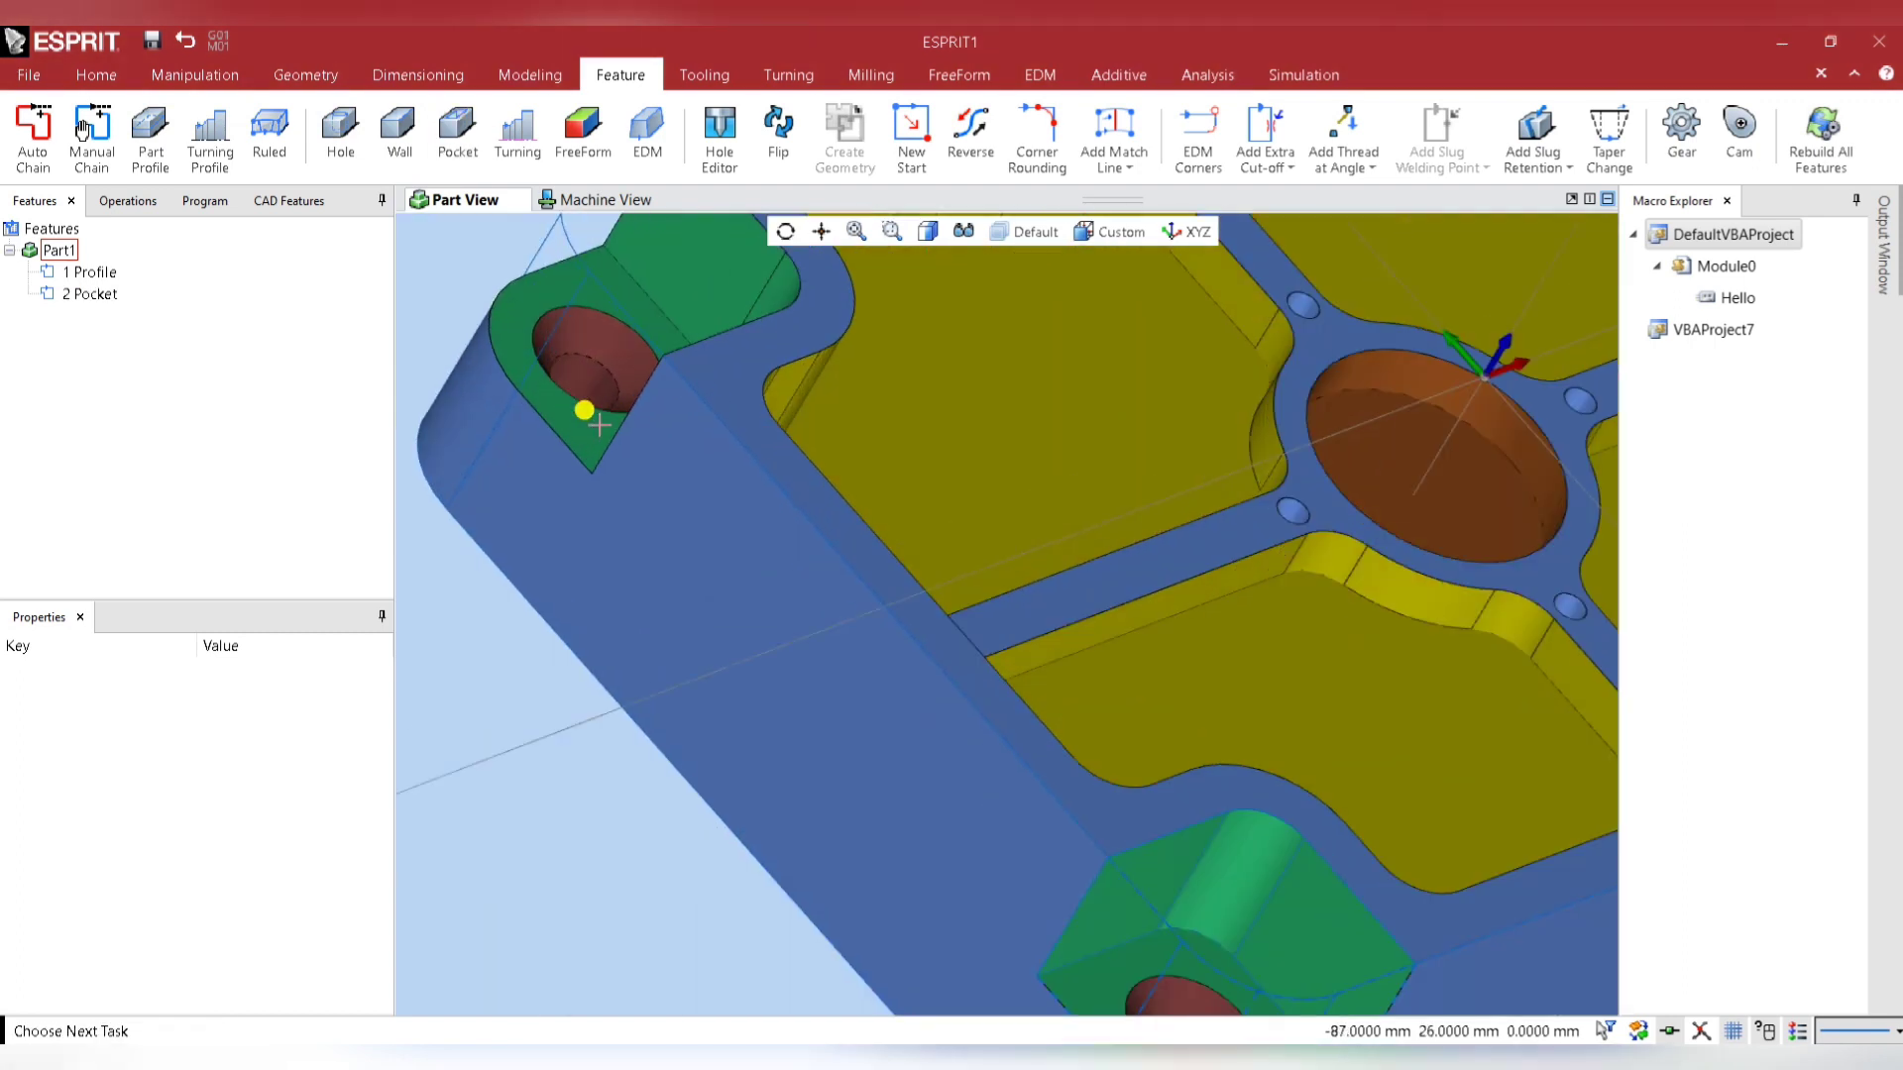
Create Pocket features from the green floor faces of the back-left and front-right corner recesses.
{"action": "key", "text": "Return"}
{"action": "left_click", "coordinate": [557, 402]}
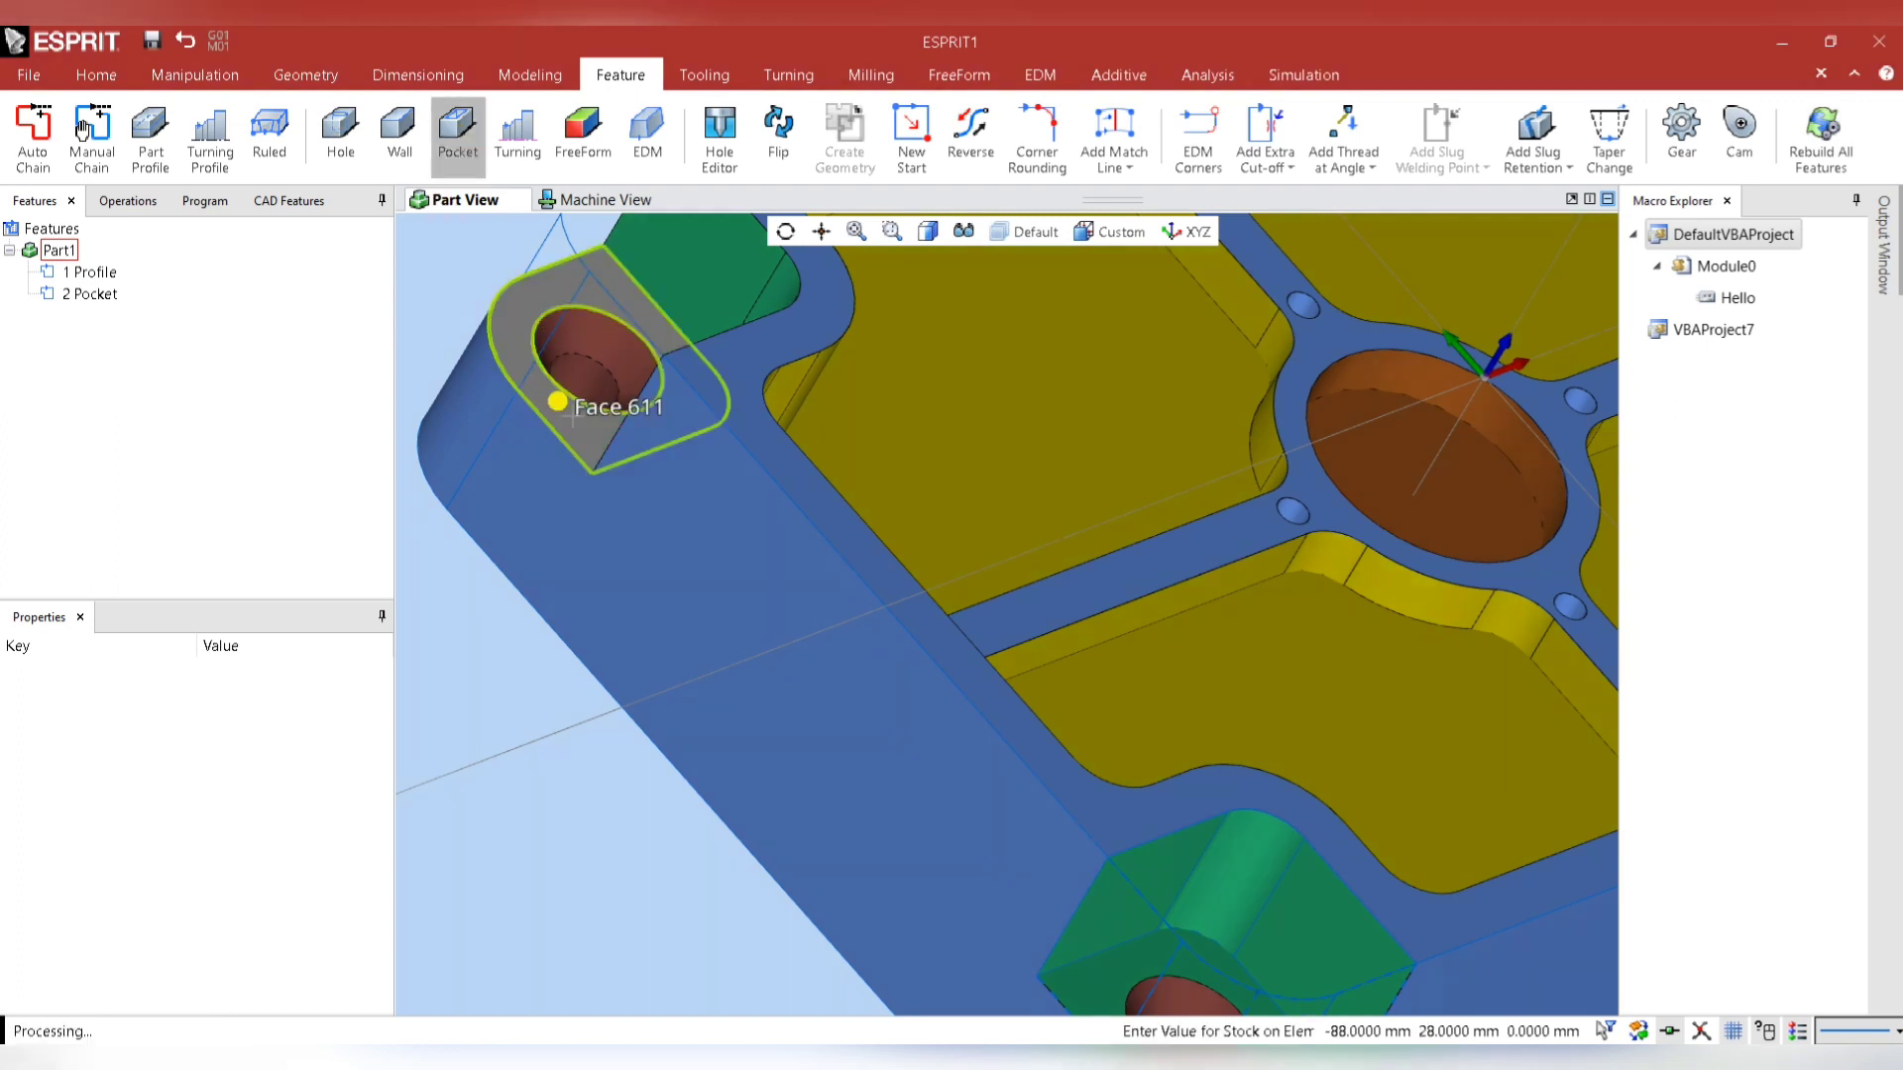
{"action": "scroll", "coordinate": [501, 412], "scroll_direction": "down", "scroll_amount": 4}
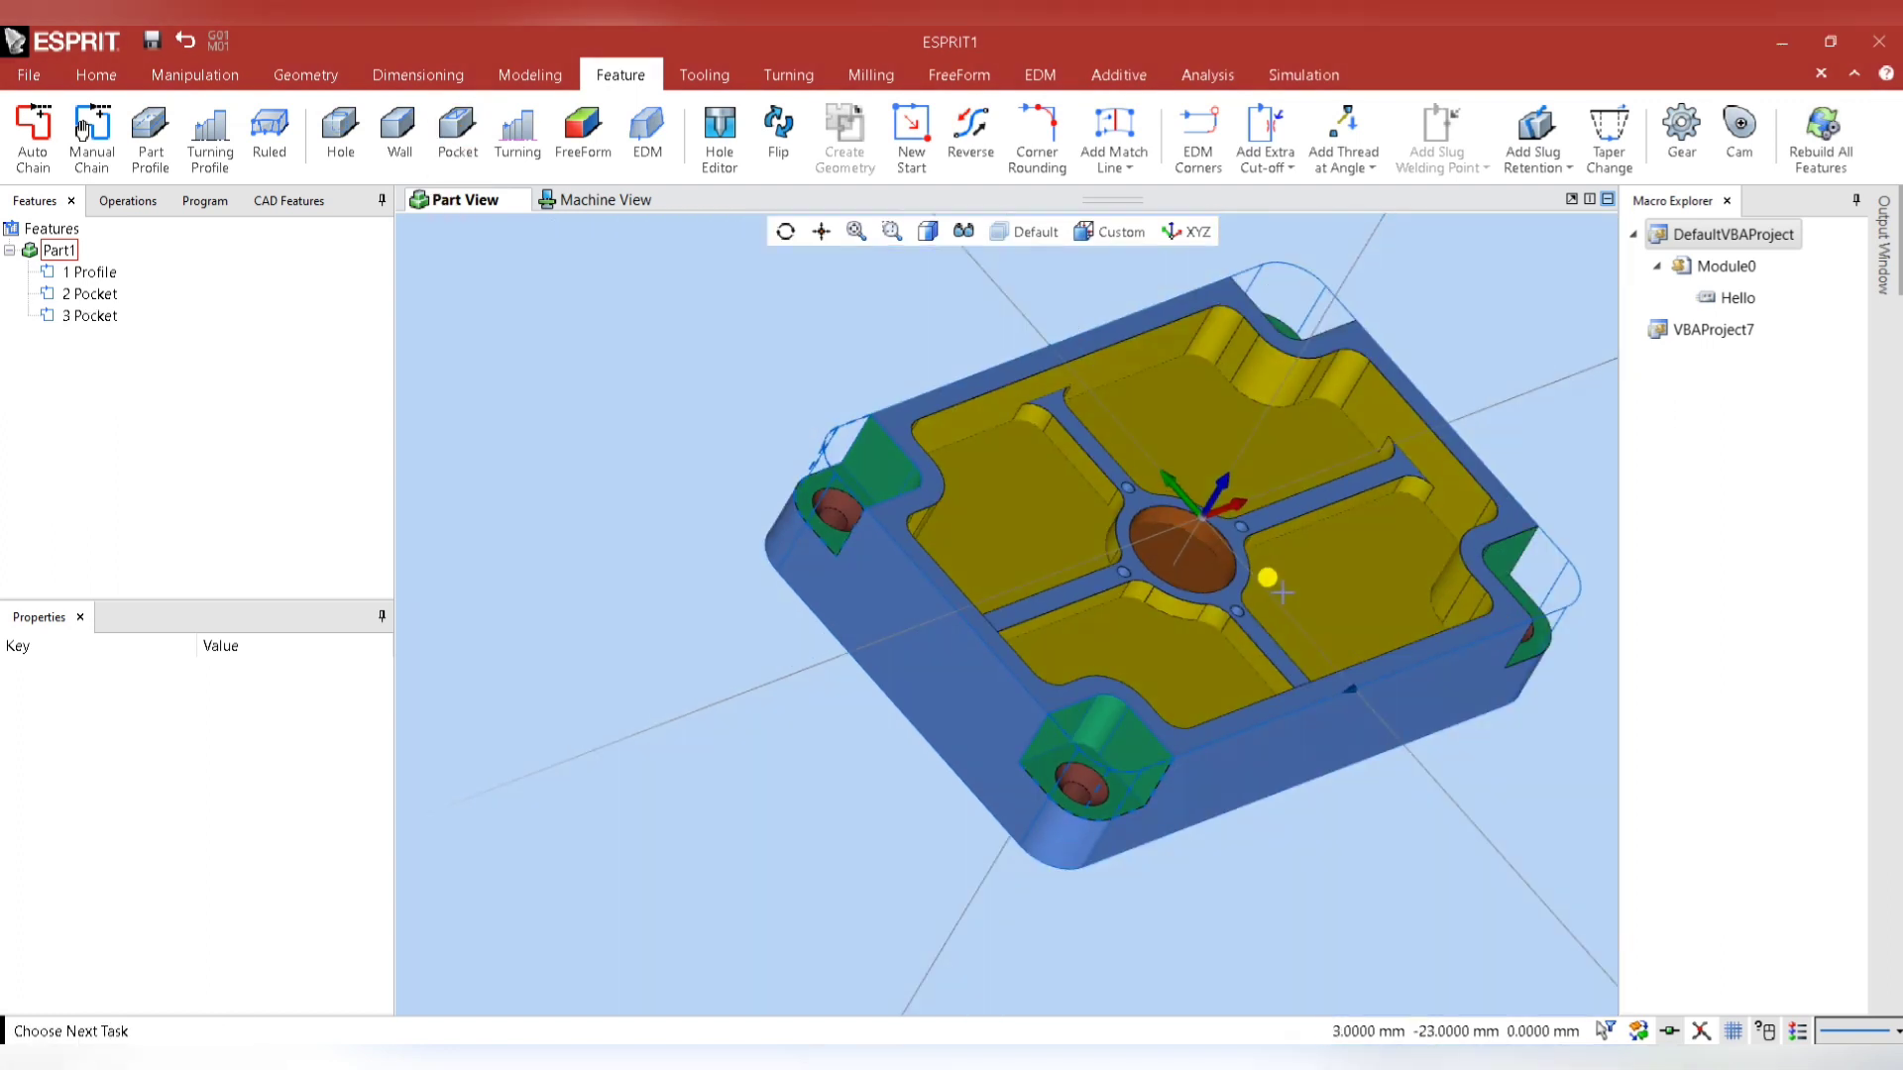
{"action": "middle_click_drag", "start_coordinate": [784, 636], "coordinate": [769, 632]}
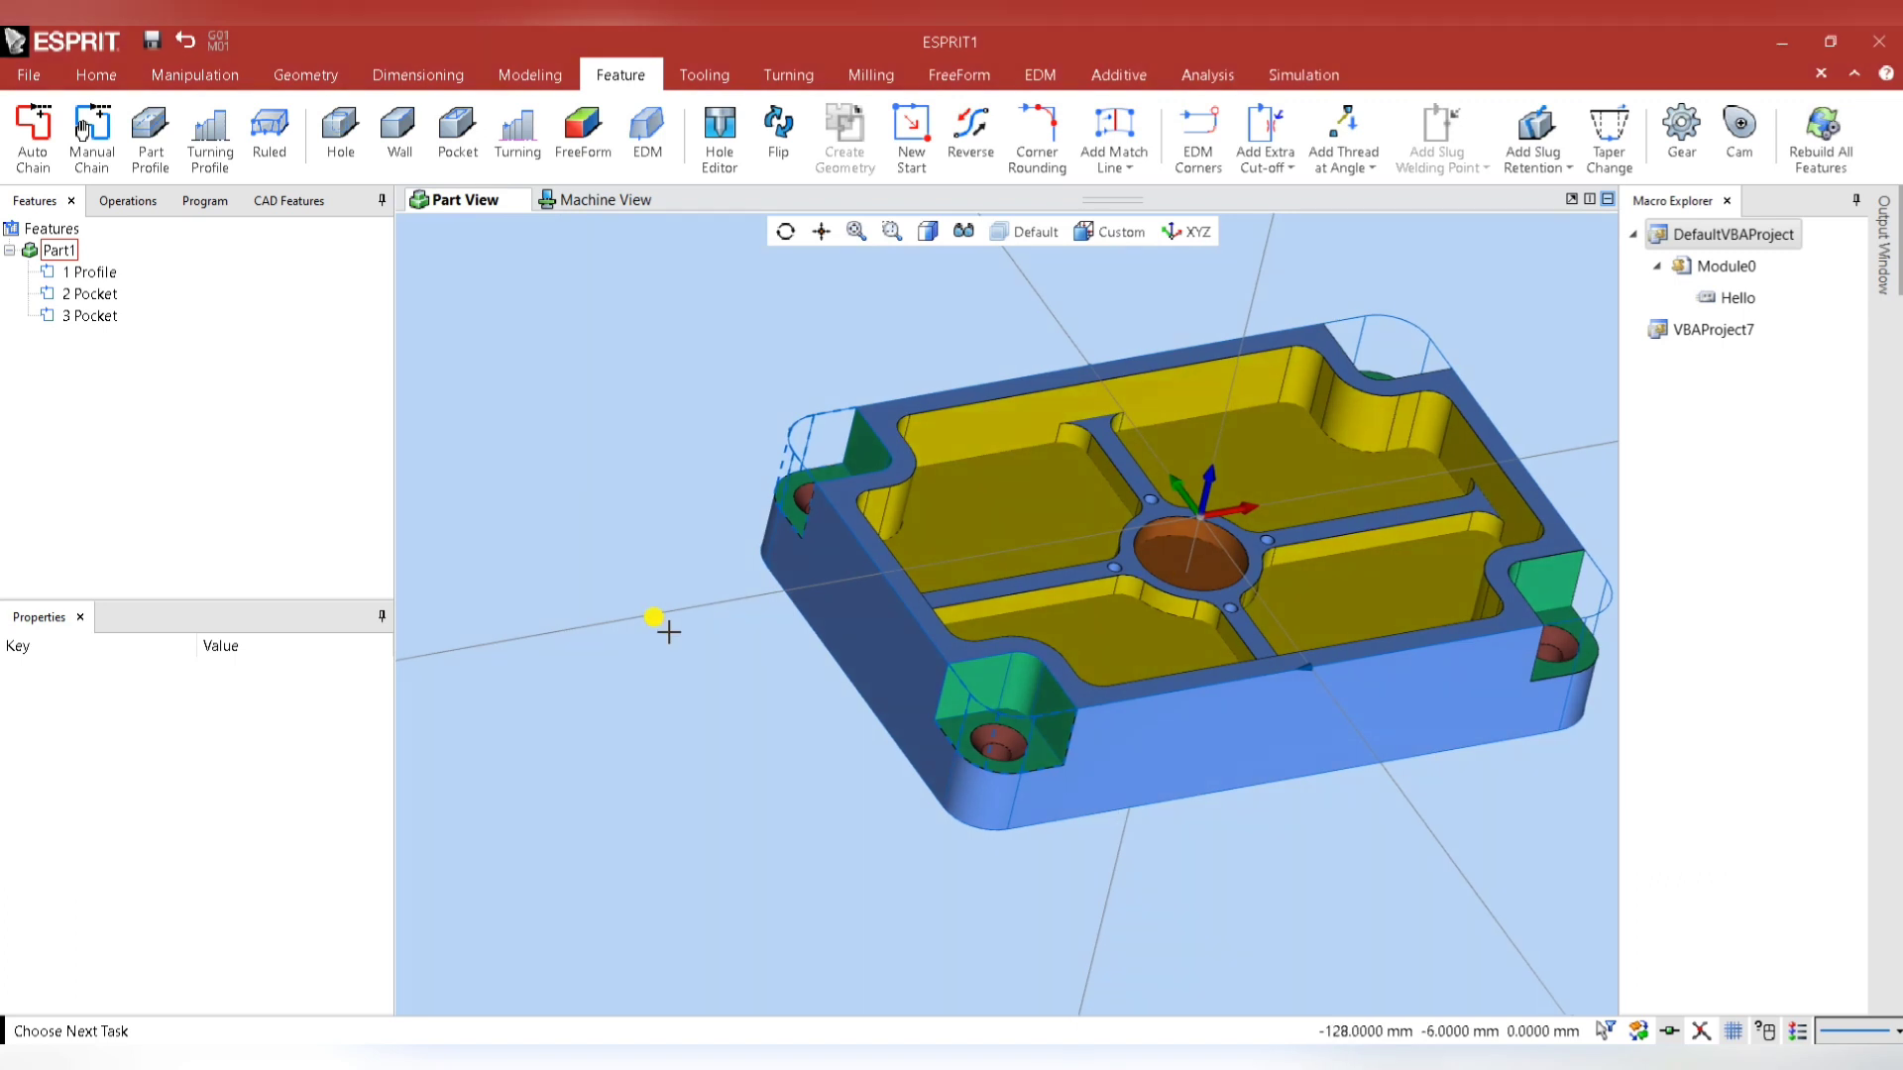
{"action": "scroll", "coordinate": [669, 631], "scroll_direction": "down", "scroll_amount": 2}
{"action": "scroll", "coordinate": [1401, 629], "scroll_direction": "up", "scroll_amount": 4}
{"action": "middle_click_drag", "start_coordinate": [1402, 629], "coordinate": [1387, 616]}
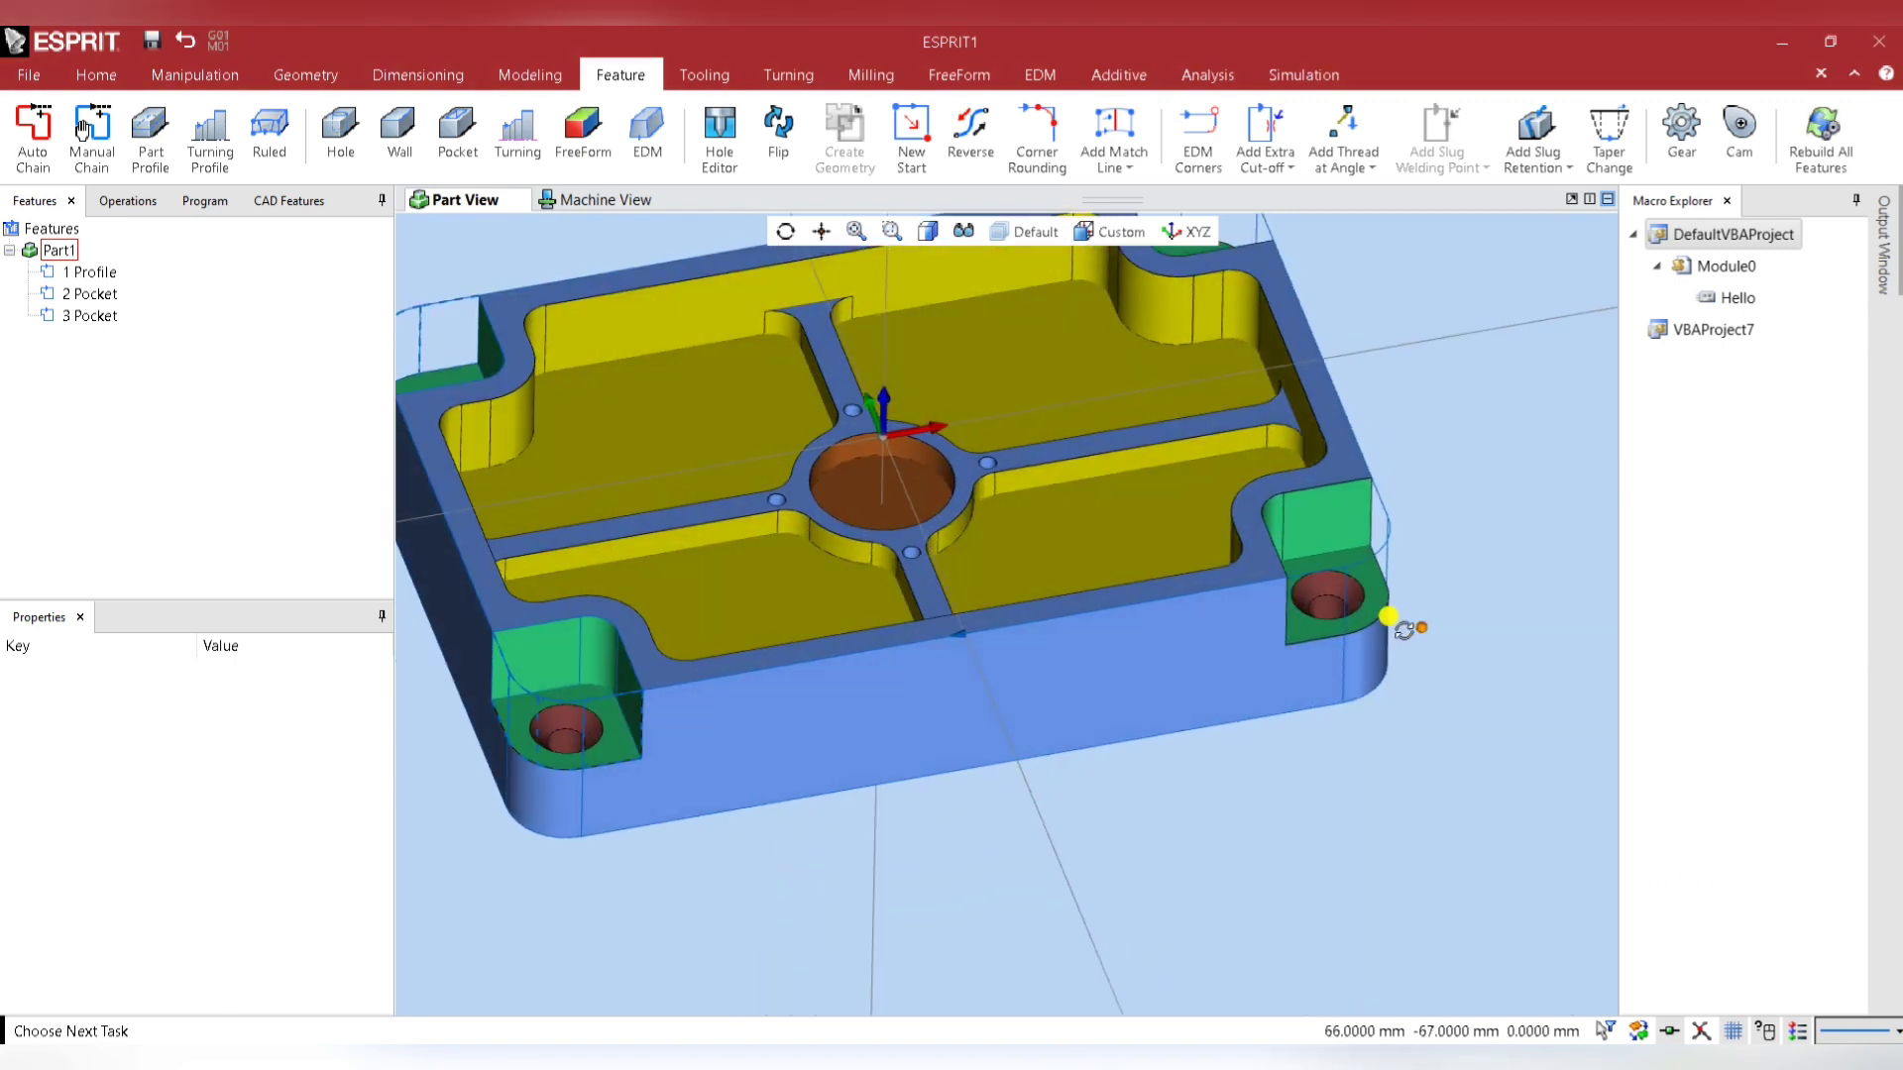
{"action": "scroll", "coordinate": [1465, 593], "scroll_direction": "up", "scroll_amount": 4}
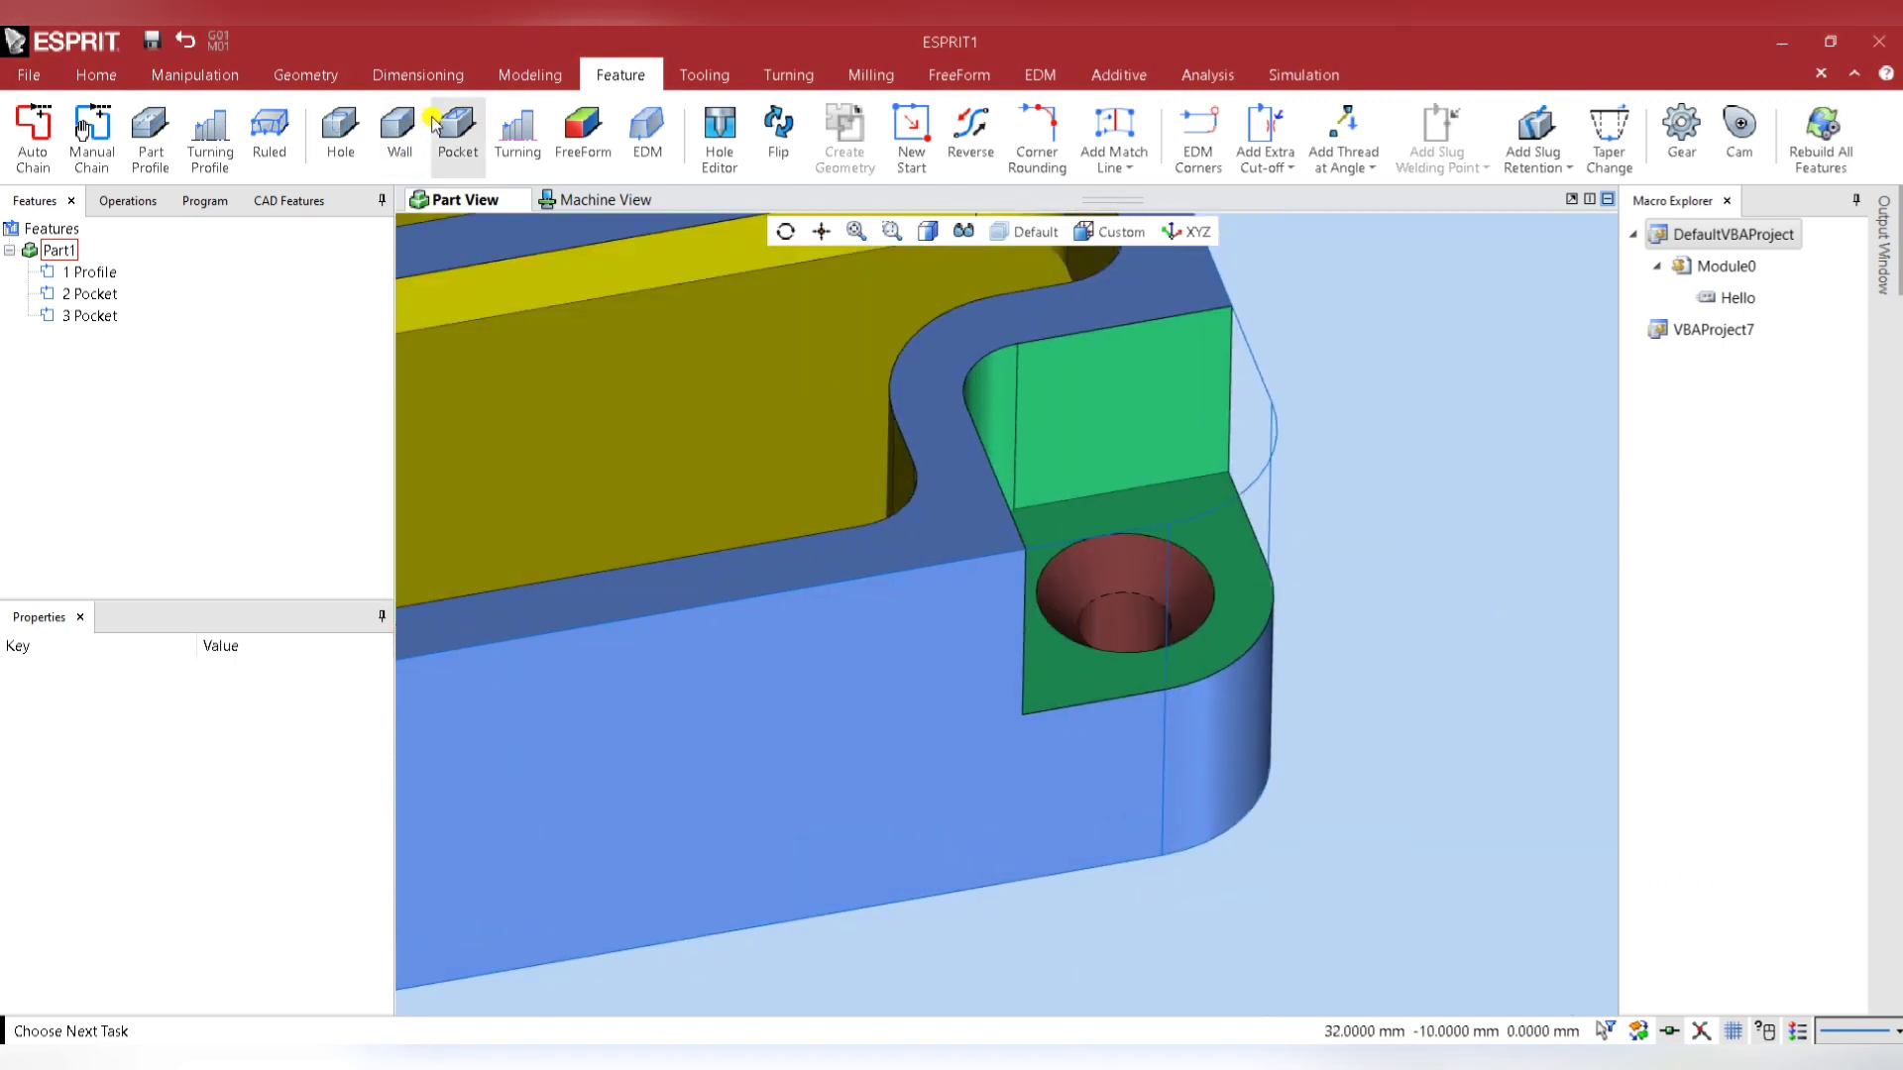
{"action": "left_click", "coordinate": [446, 119]}
{"action": "left_click", "coordinate": [1141, 499]}
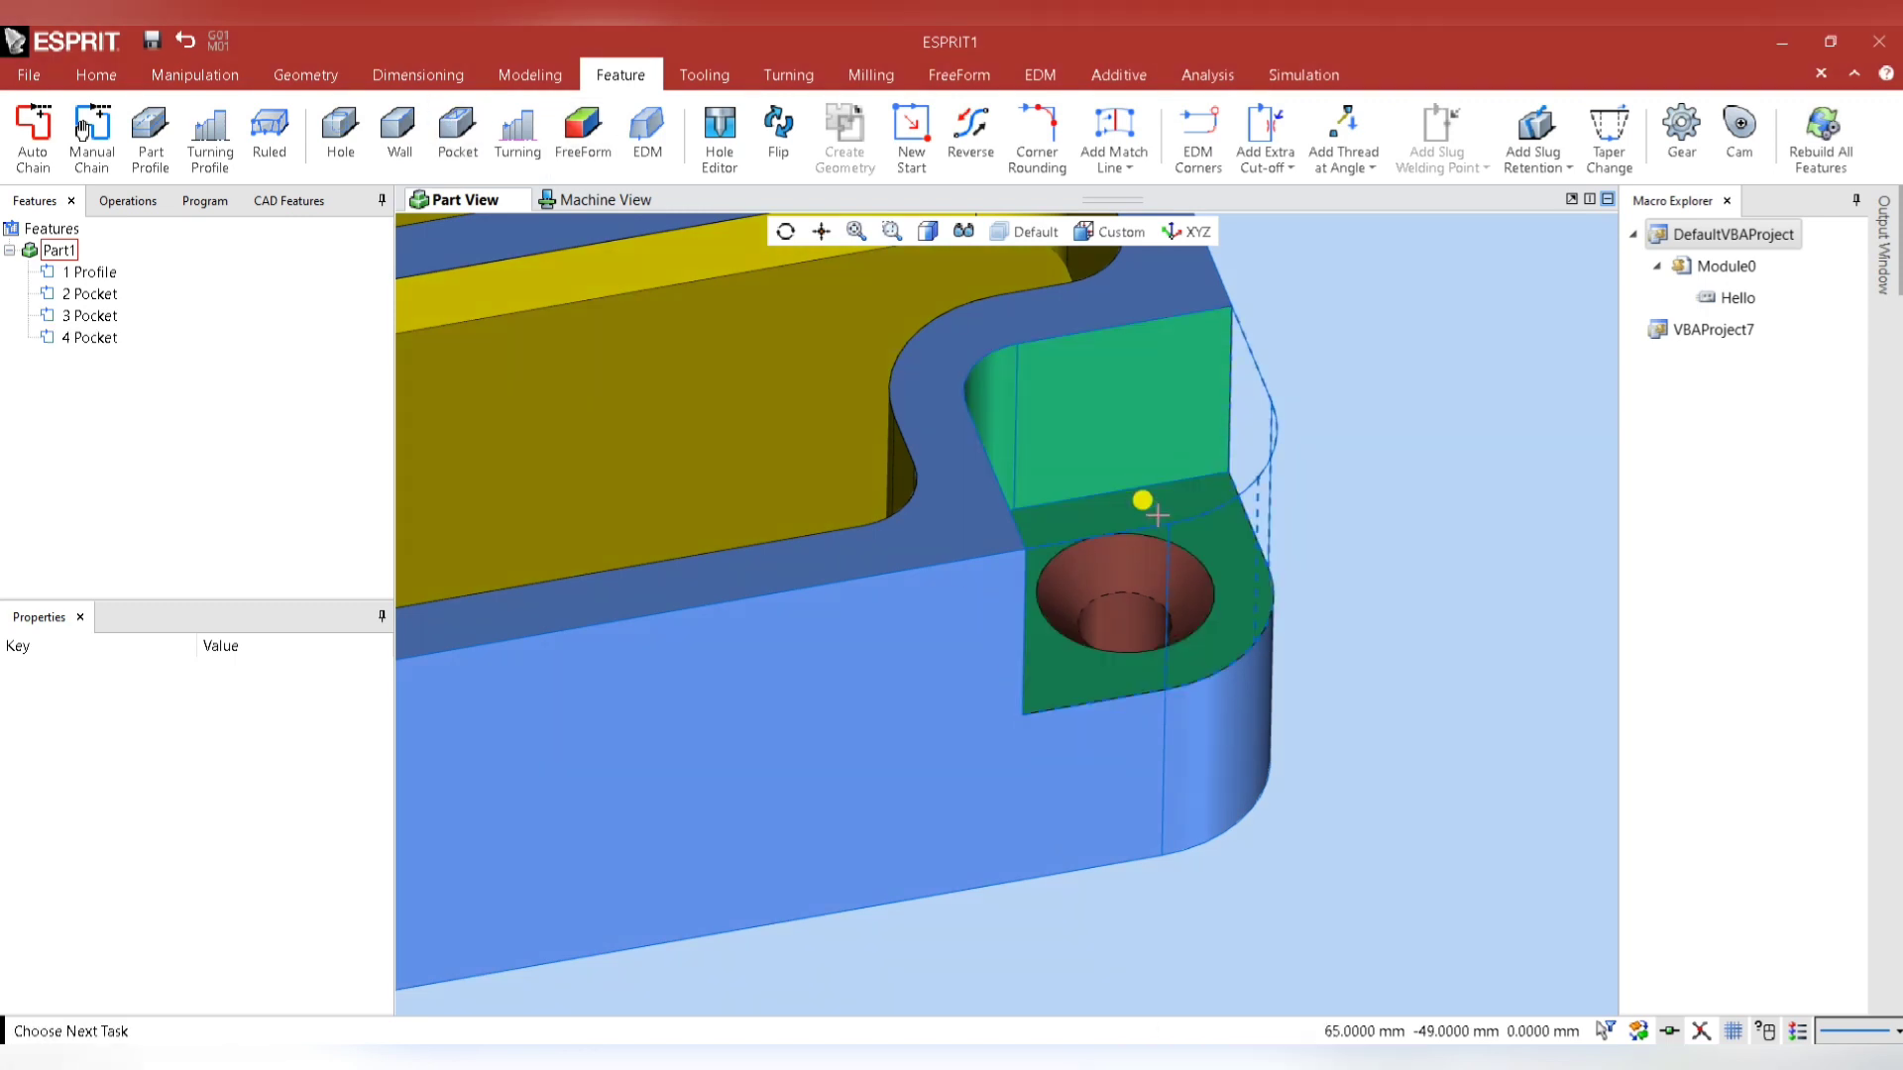
Create a Pocket feature from the green floor face around the hole in the back-right corner recess.
{"action": "scroll", "coordinate": [1165, 625], "scroll_direction": "down", "scroll_amount": 5}
{"action": "middle_click_drag", "start_coordinate": [1215, 545], "coordinate": [1012, 298]}
{"action": "scroll", "coordinate": [1011, 297], "scroll_direction": "up", "scroll_amount": 6}
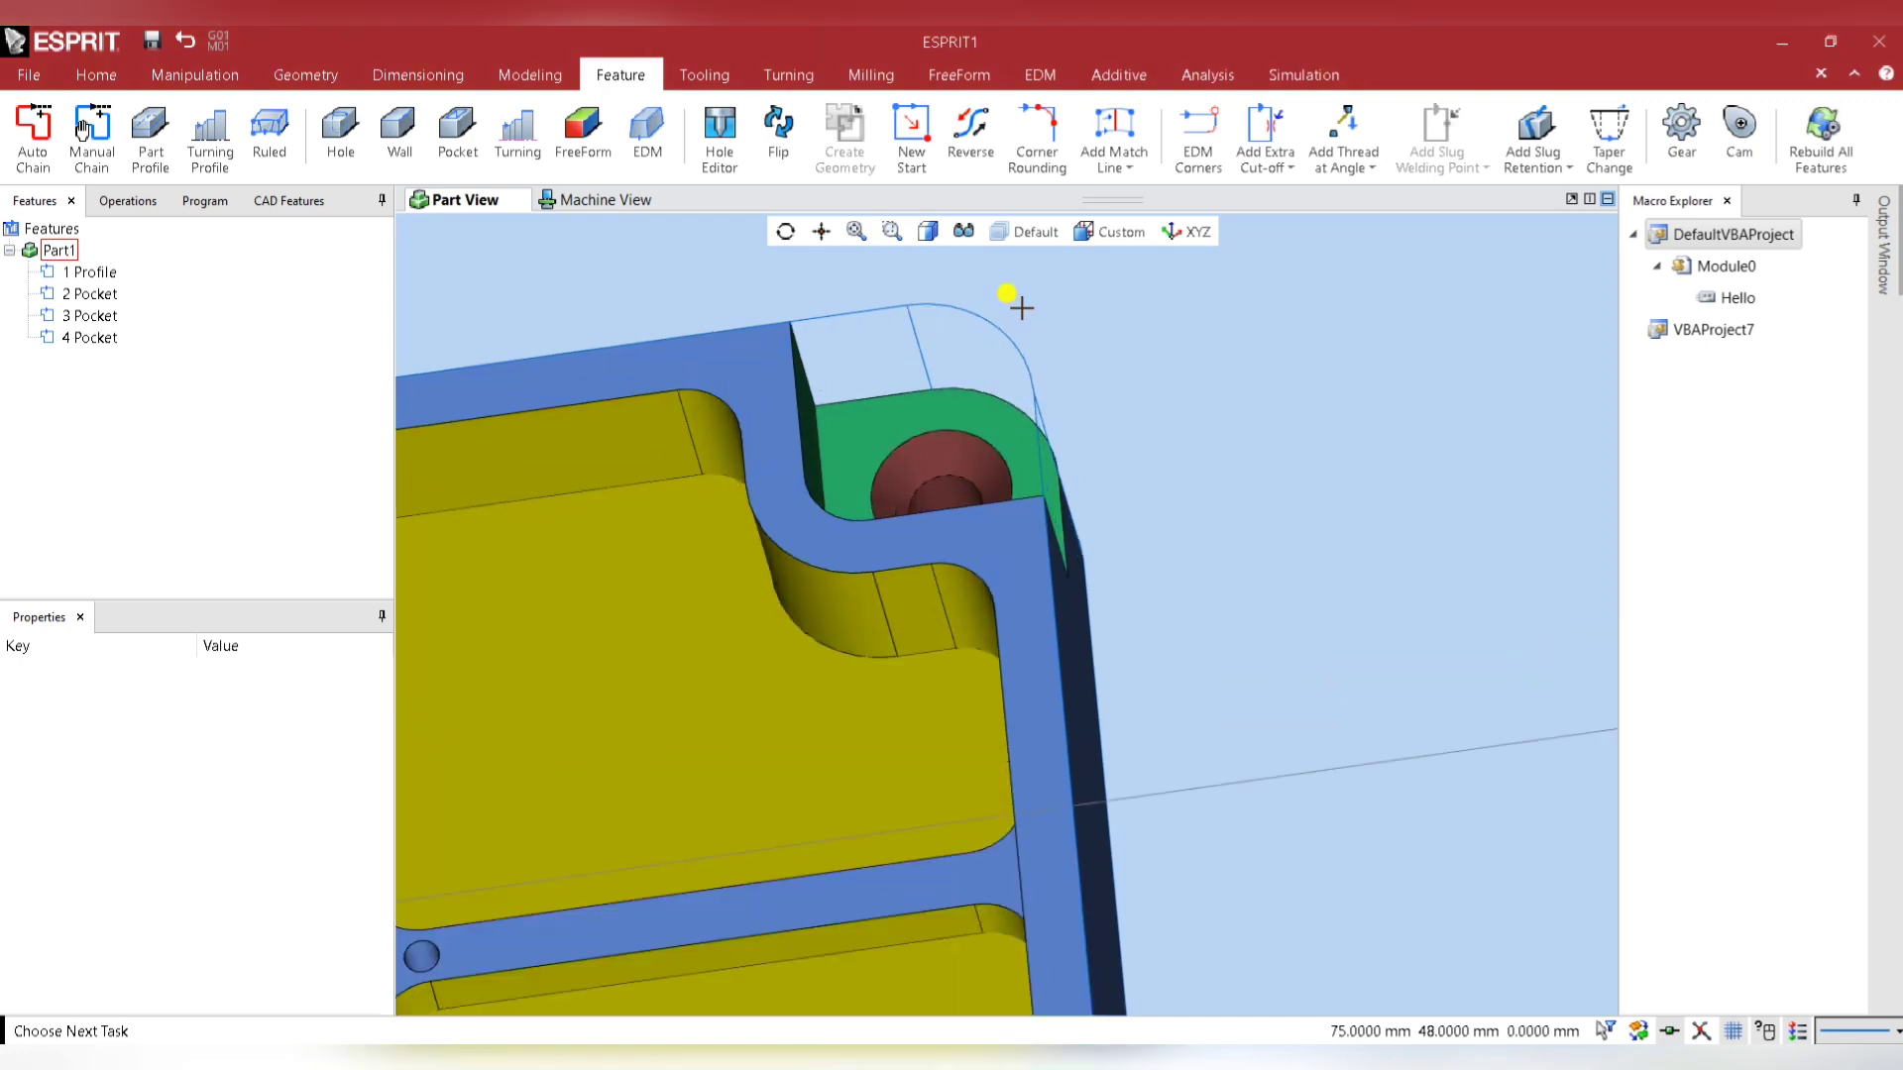
{"action": "left_click", "coordinate": [470, 143]}
{"action": "left_click", "coordinate": [850, 446]}
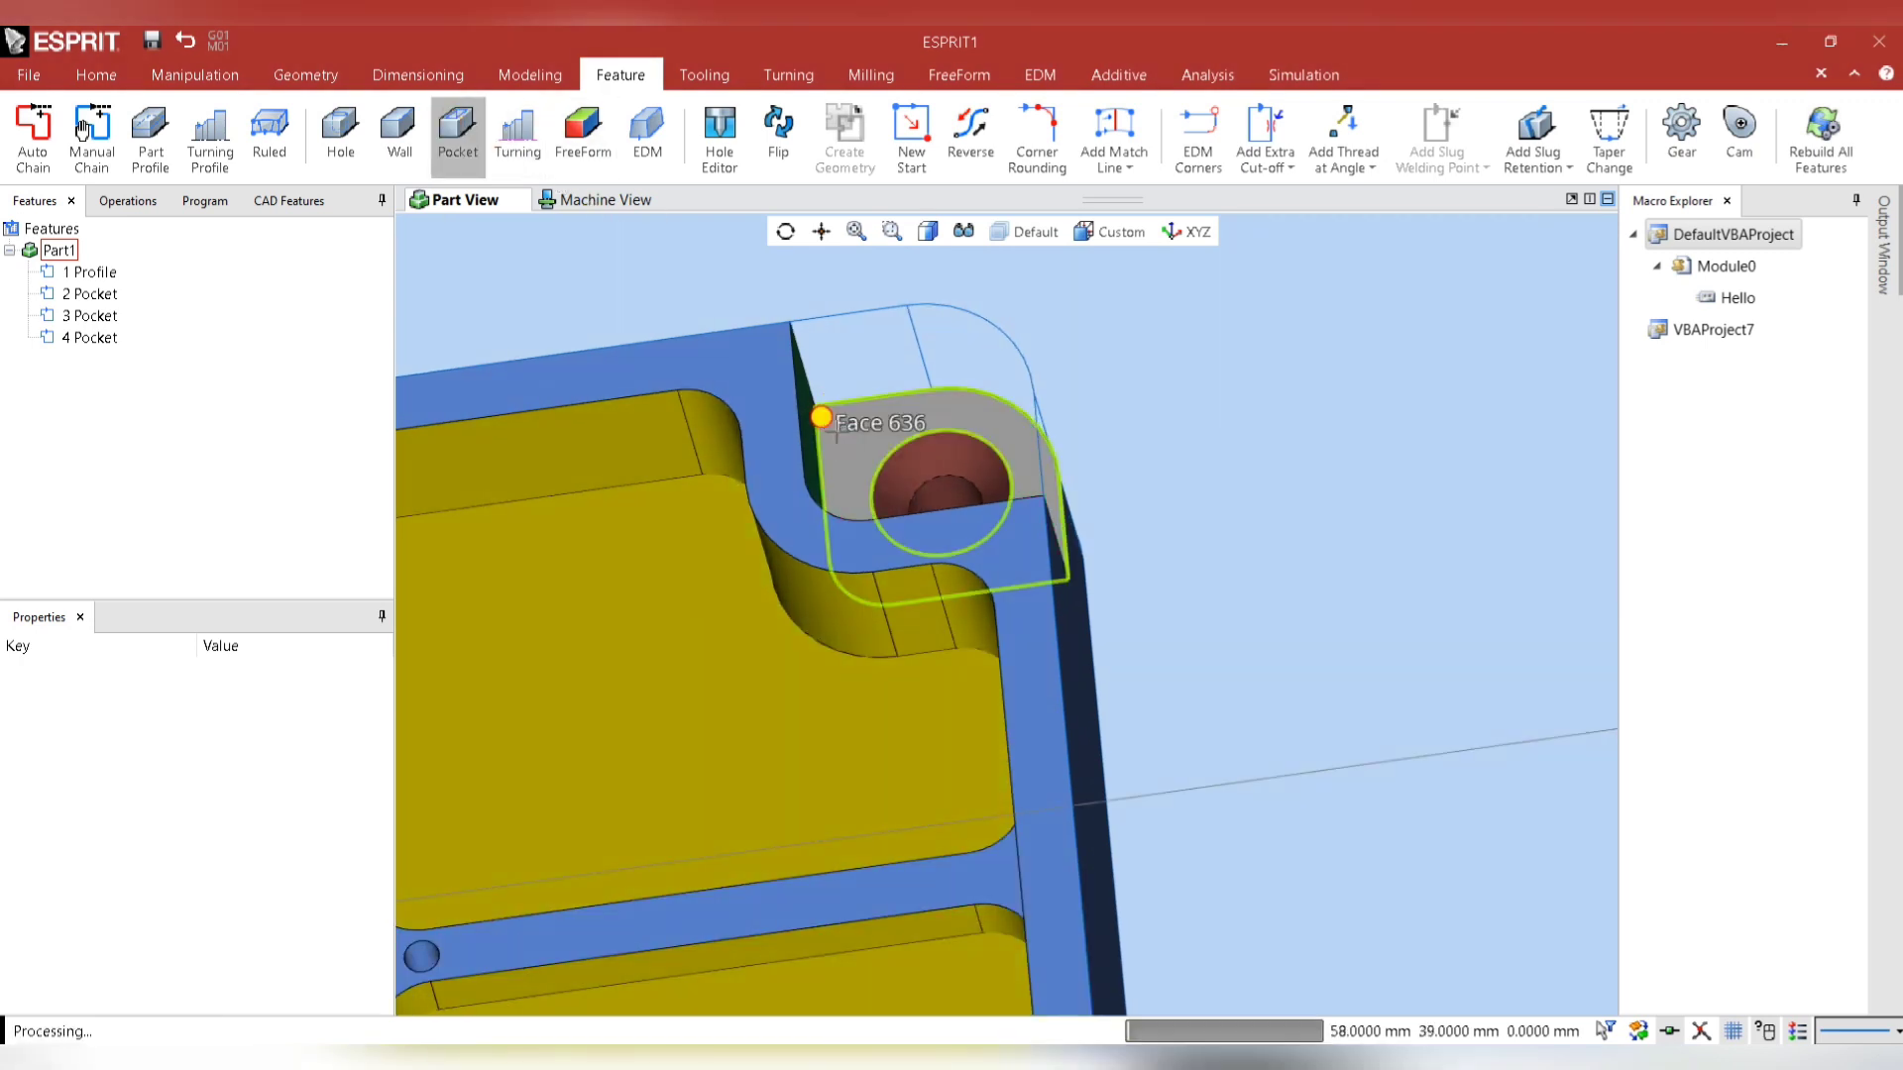
{"action": "left_click", "coordinate": [819, 412]}
Create a Pocket feature from the yellow floor face of the large back-left inner cavity.
{"action": "scroll", "coordinate": [1126, 382], "scroll_direction": "down", "scroll_amount": 5}
{"action": "middle_click_drag", "start_coordinate": [1153, 423], "coordinate": [926, 862]}
{"action": "scroll", "coordinate": [714, 870], "scroll_direction": "up", "scroll_amount": 5}
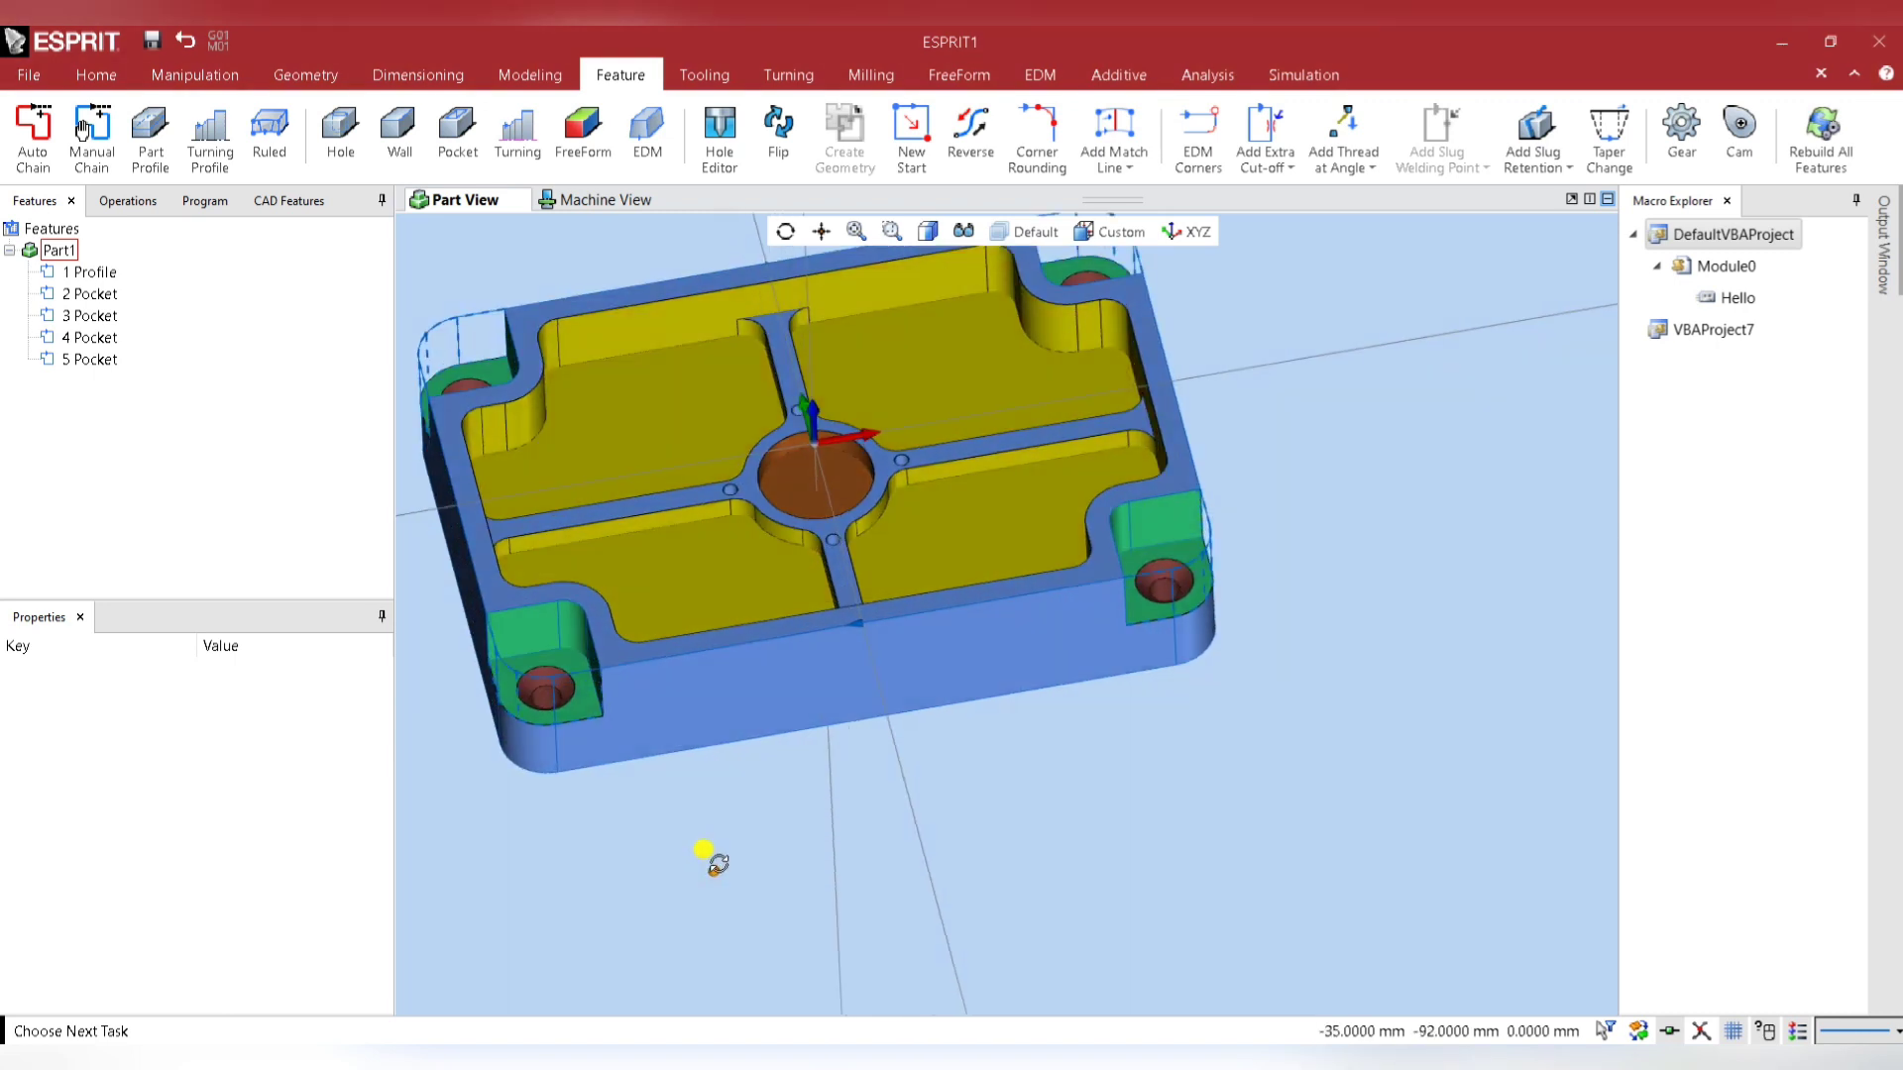
{"action": "left_click", "coordinate": [459, 124]}
{"action": "left_click", "coordinate": [667, 361]}
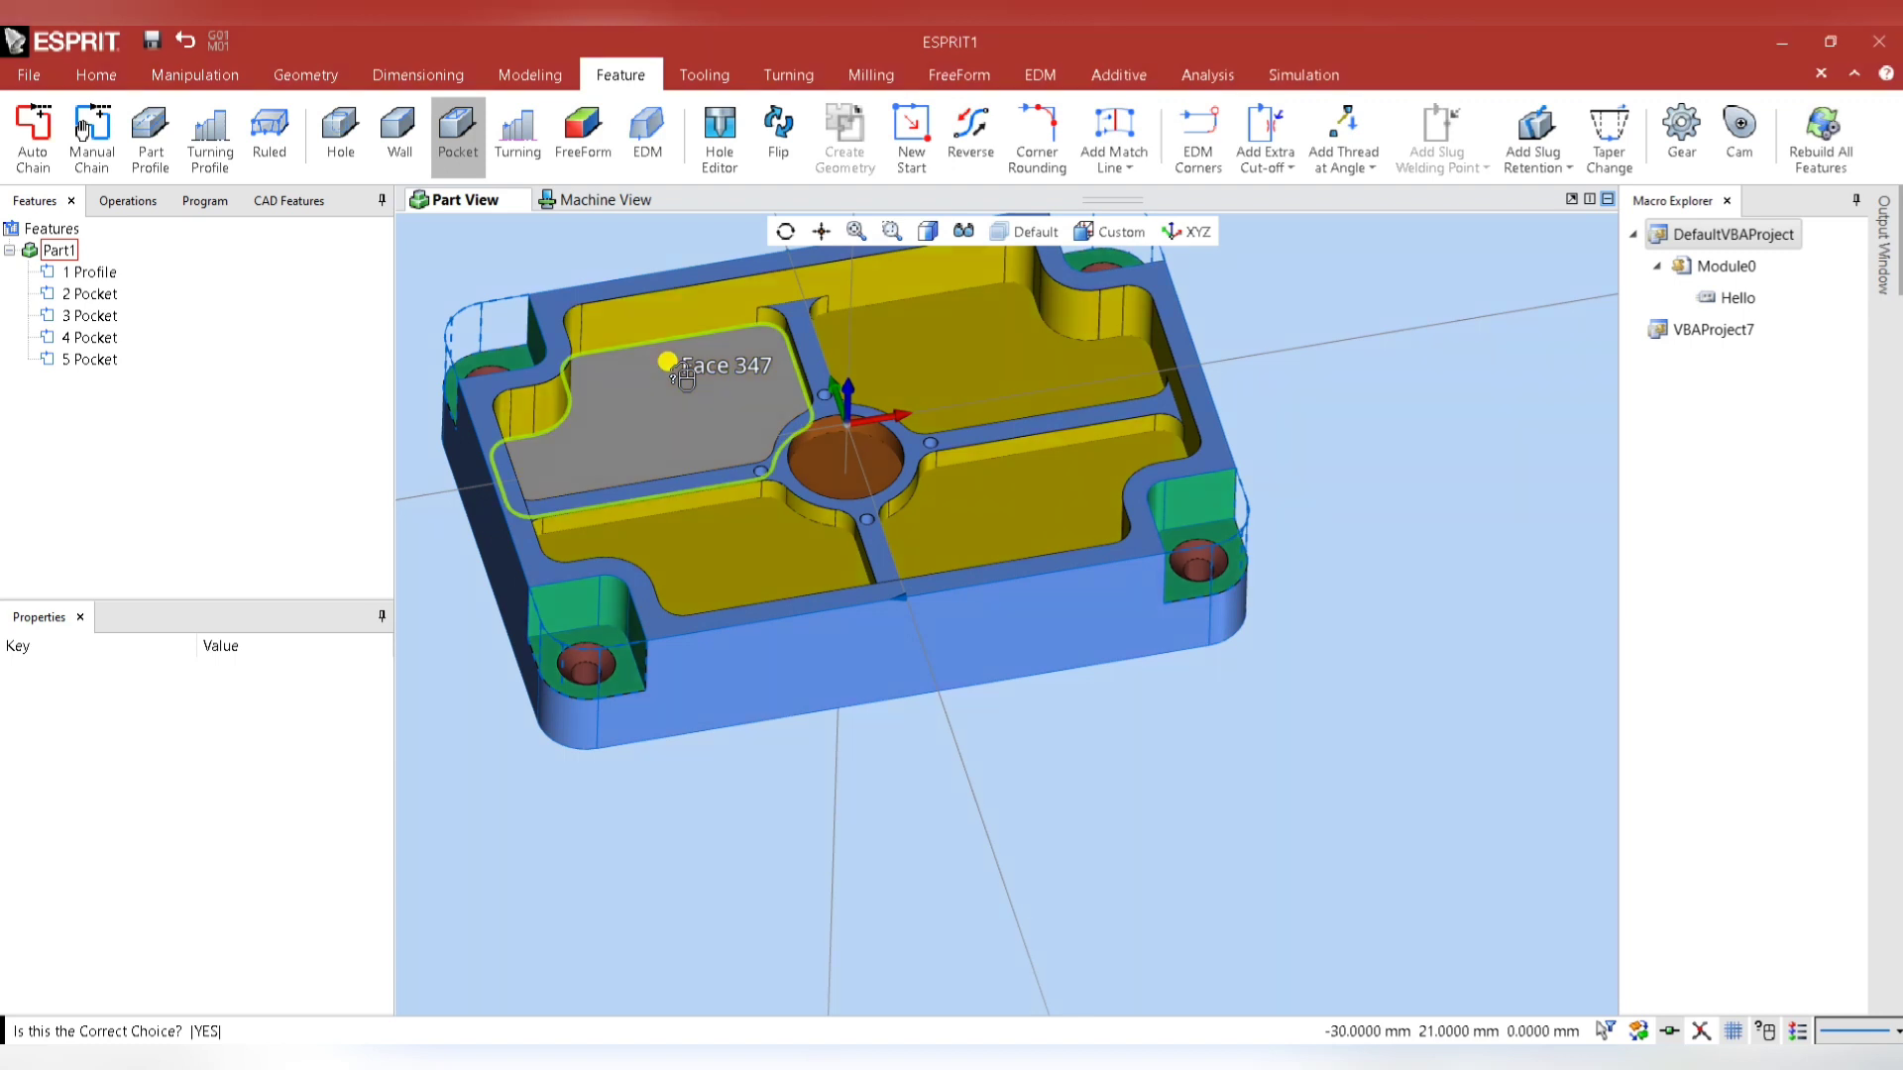
{"action": "left_click", "coordinate": [669, 364]}
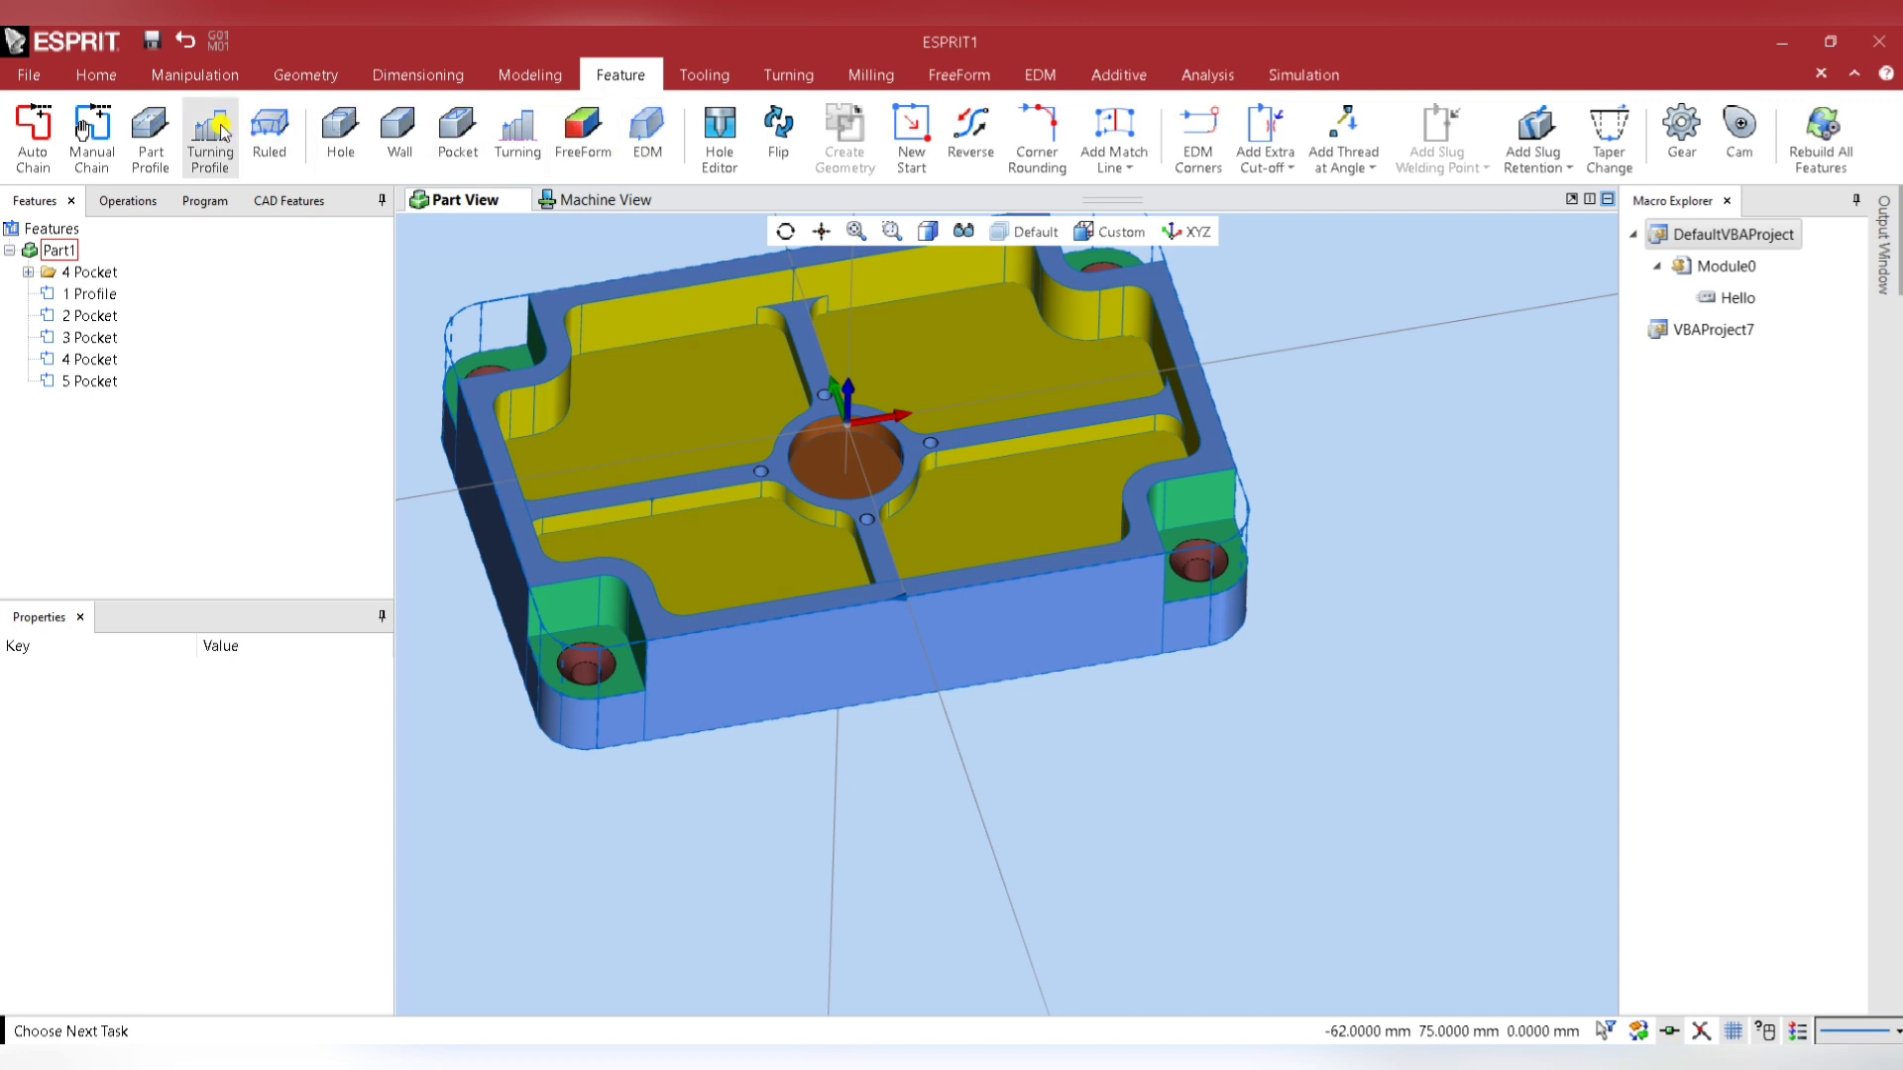
Generate the part's hole features with the default parameters and delete the 24 mm central hole feature.
{"action": "left_click", "coordinate": [340, 129]}
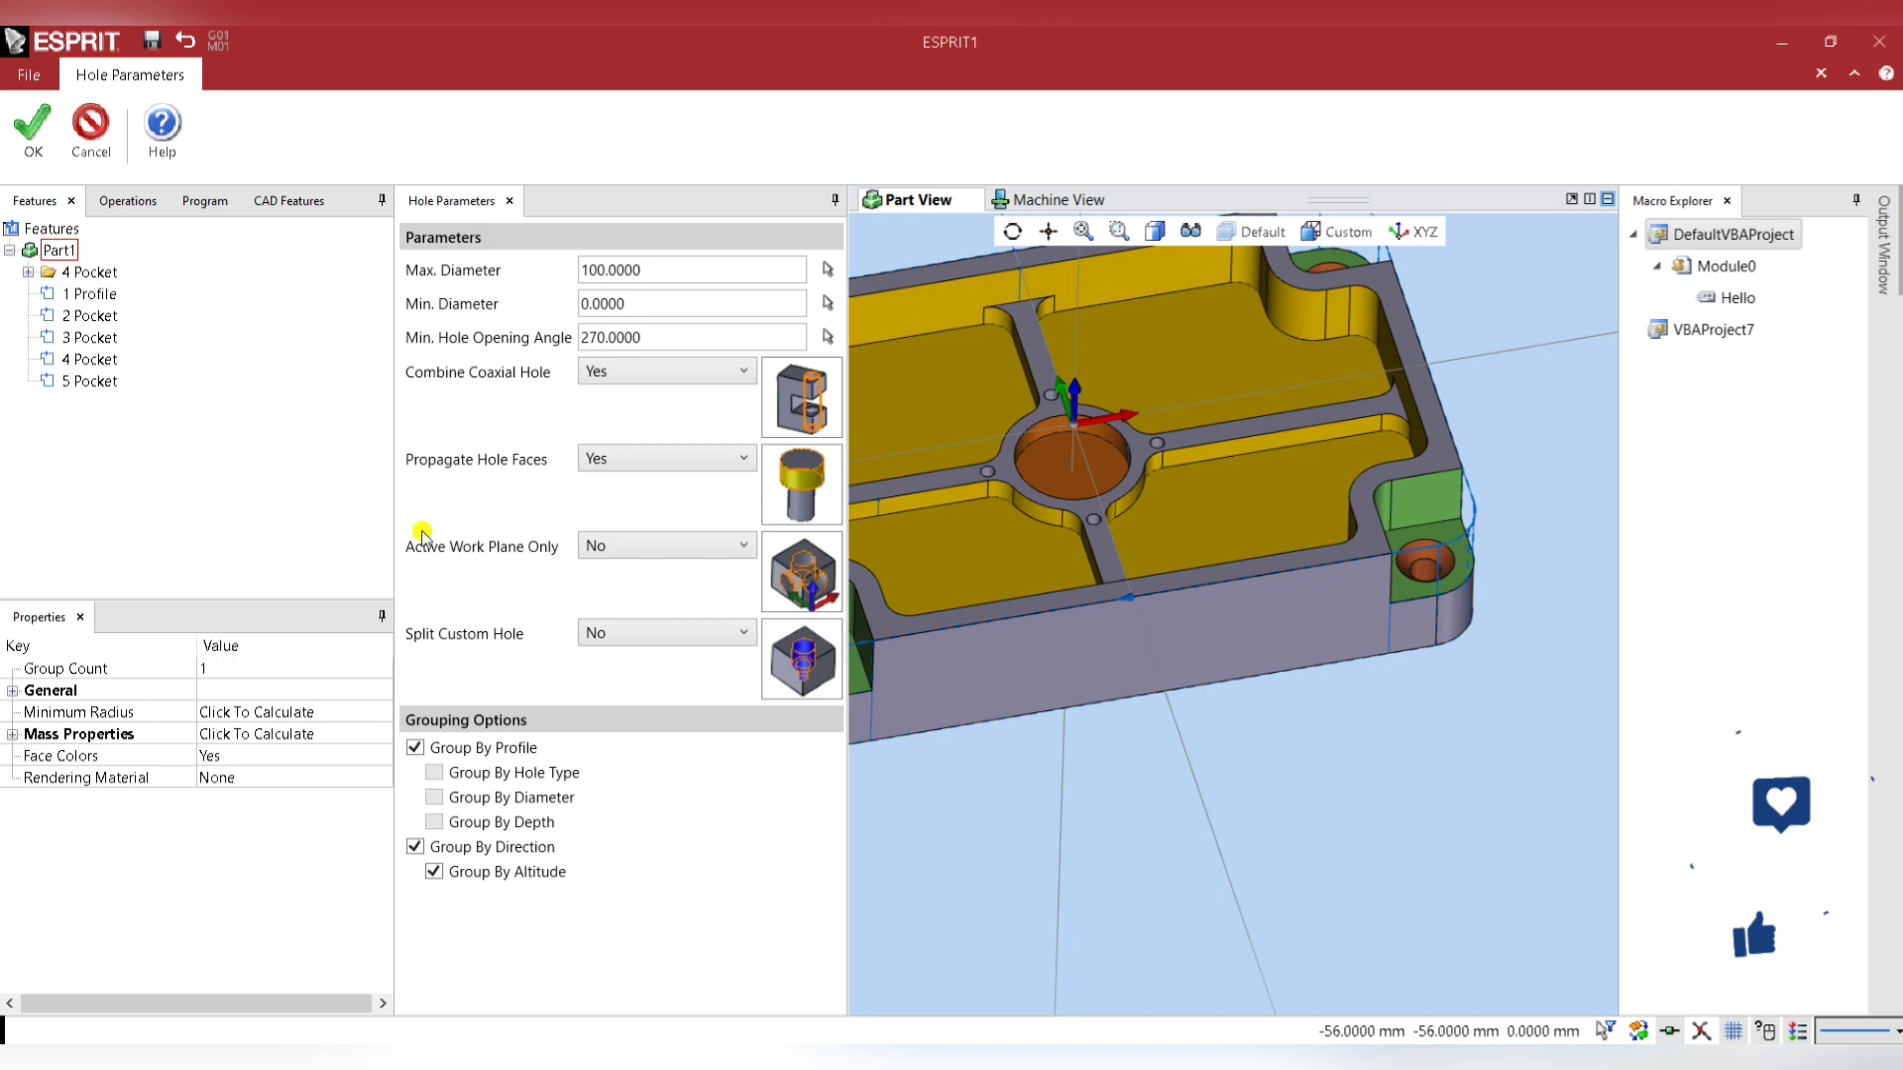
{"action": "left_click", "coordinate": [34, 129]}
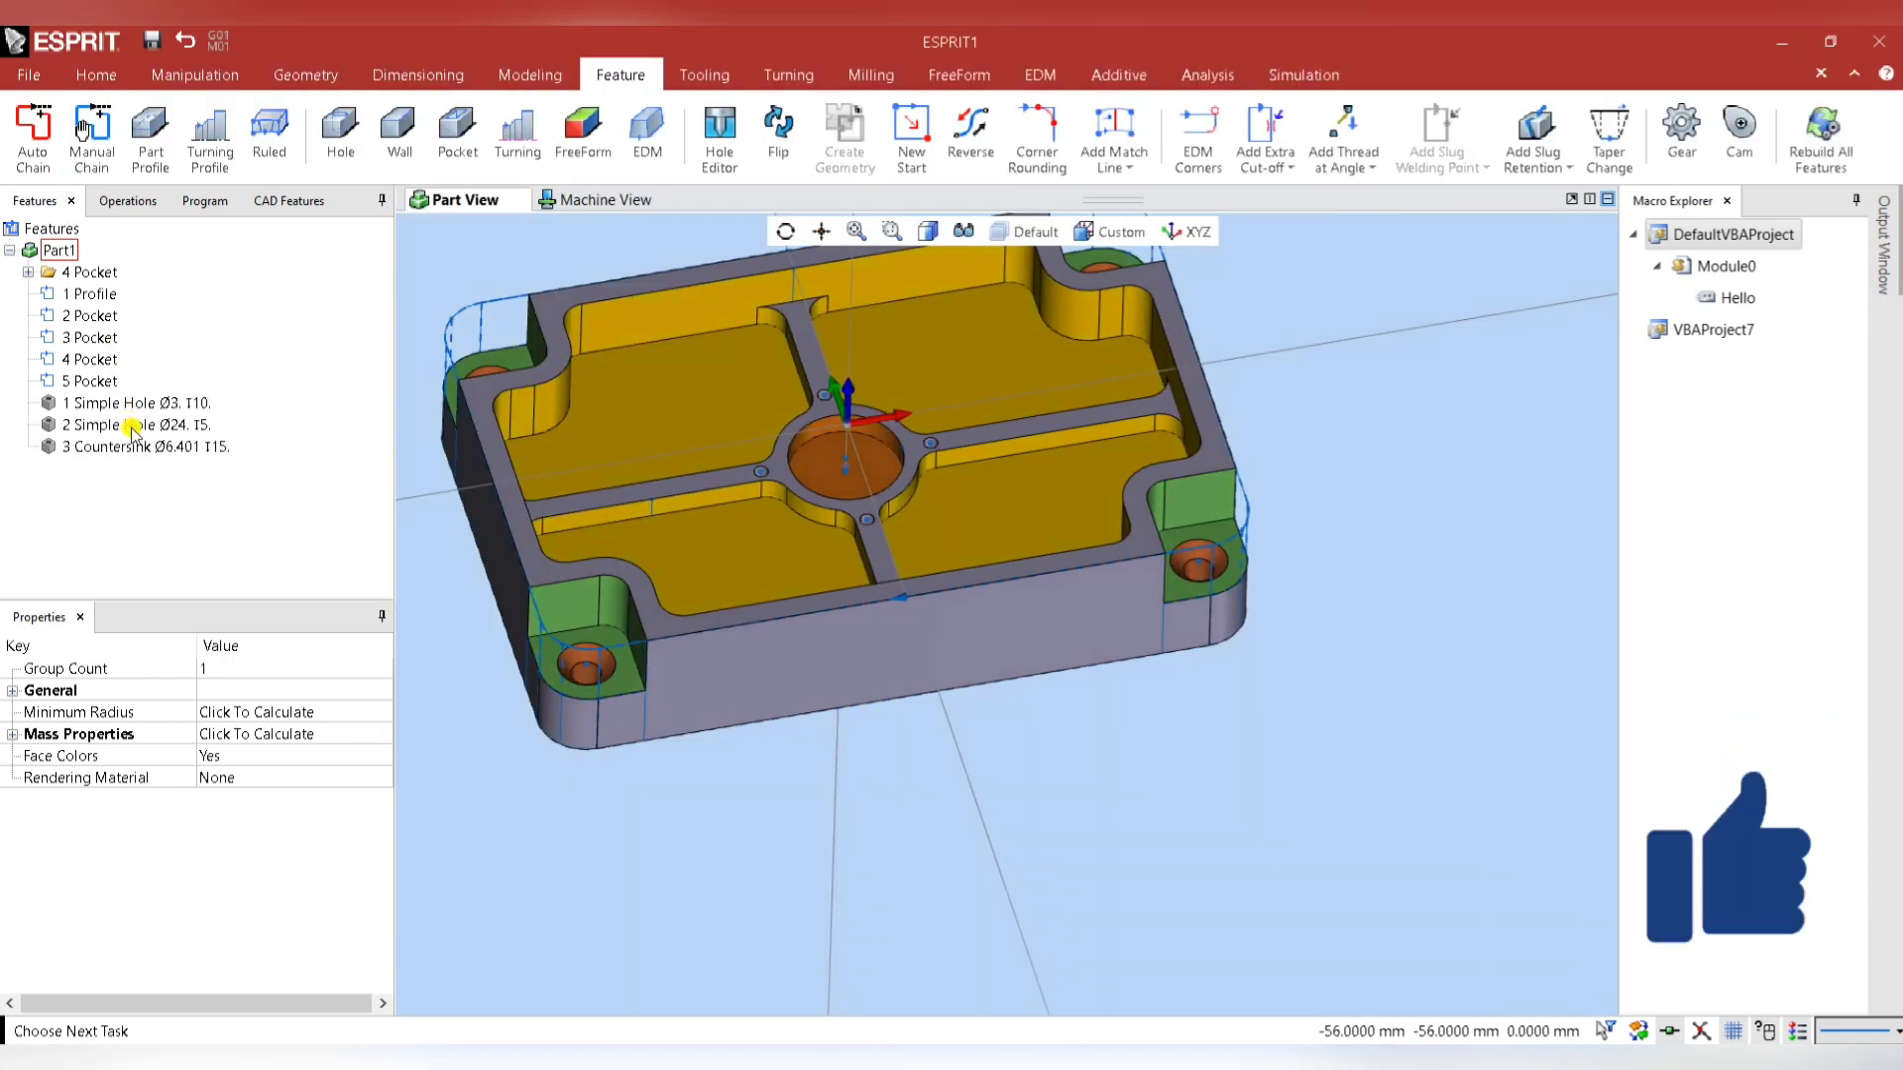
{"action": "left_click", "coordinate": [131, 426]}
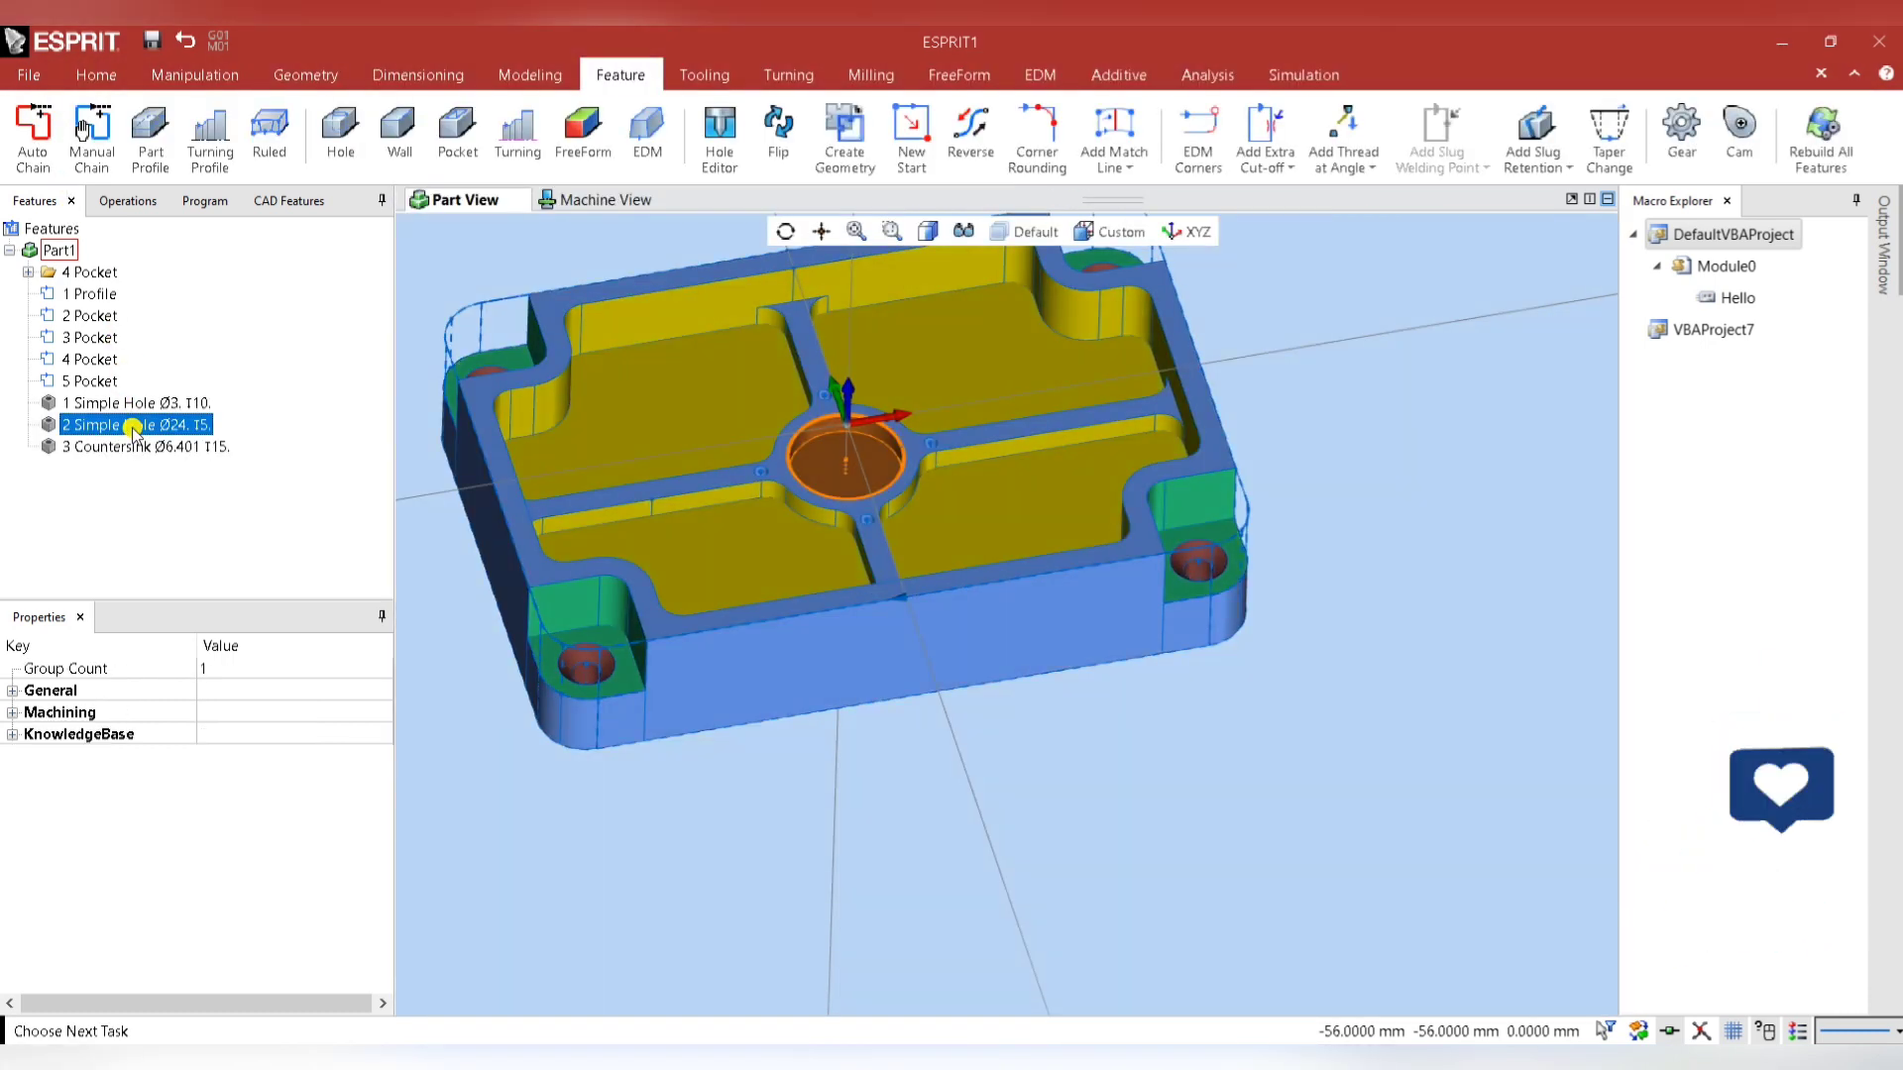
{"action": "key", "text": "Delete"}
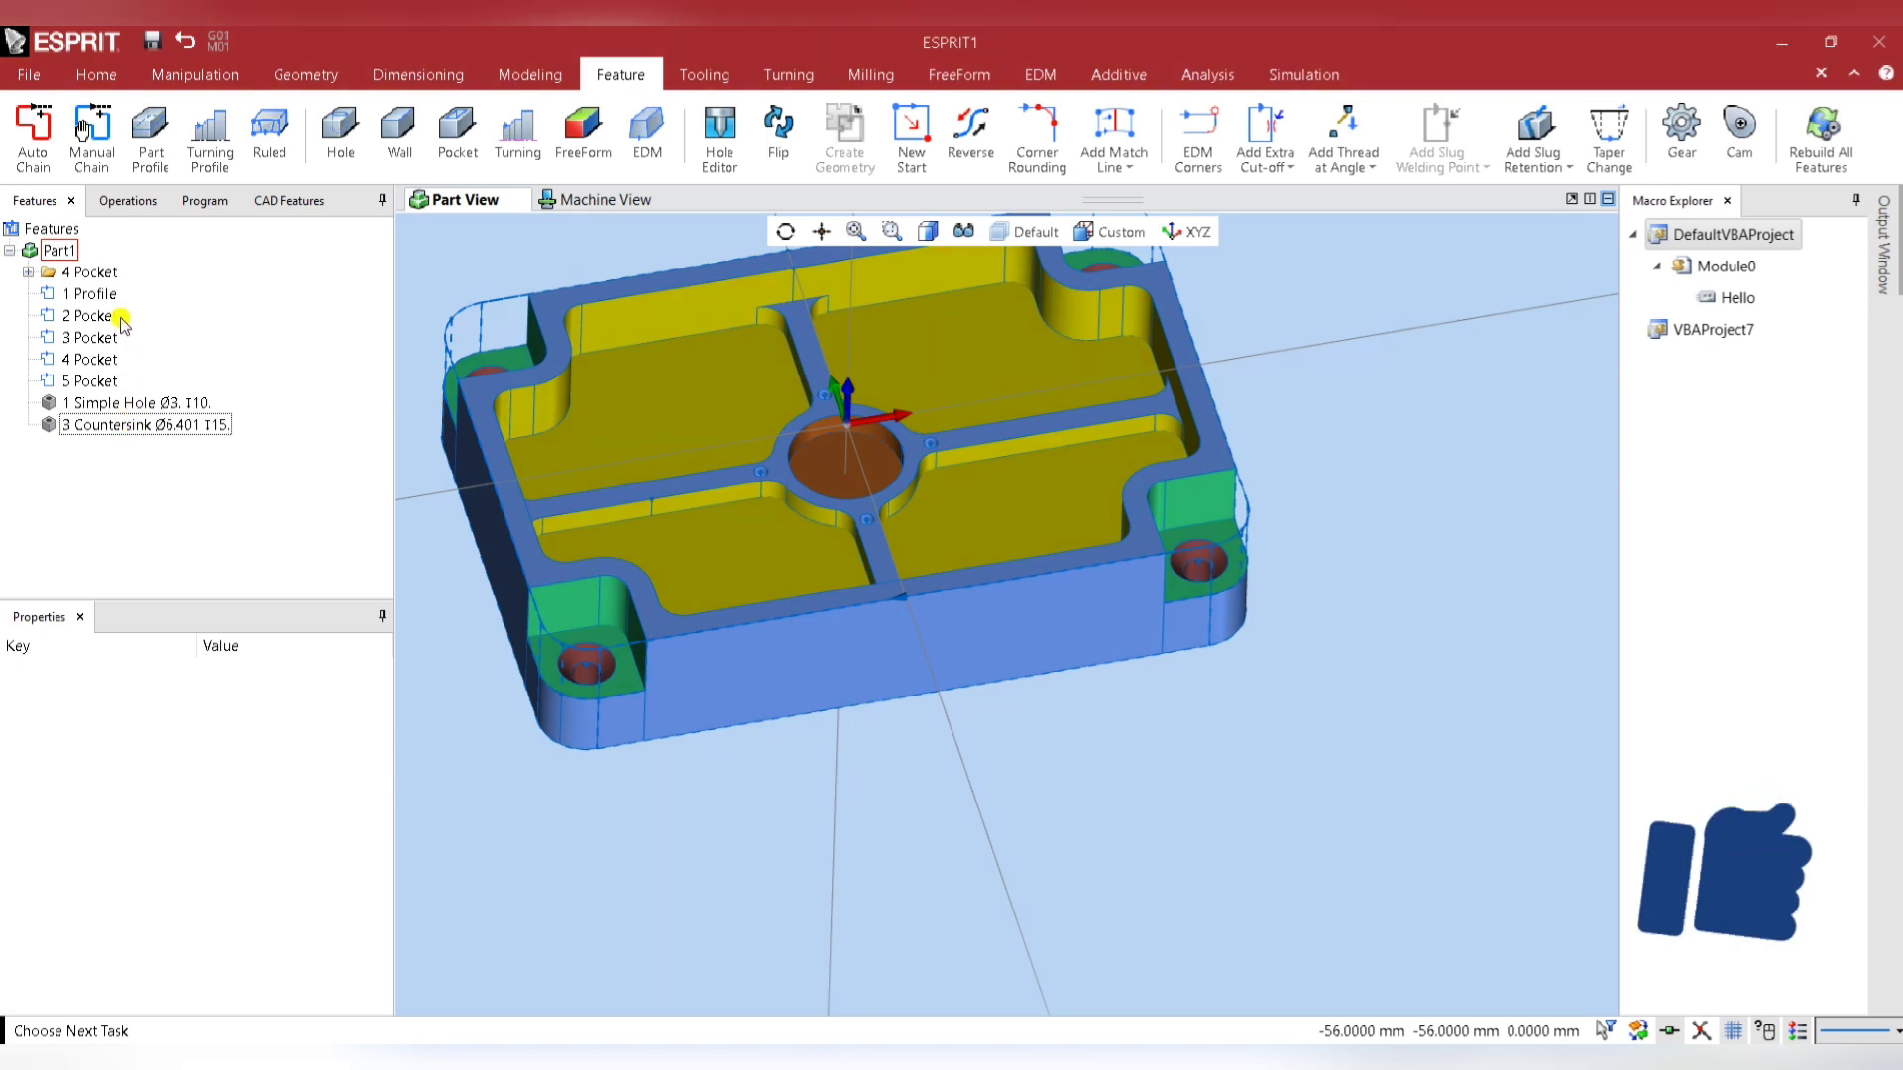
Create a facing operation on the outer profile feature using the FM 050 face mill.
{"action": "left_click", "coordinate": [89, 294]}
{"action": "scroll", "coordinate": [996, 578], "scroll_direction": "down", "scroll_amount": 3}
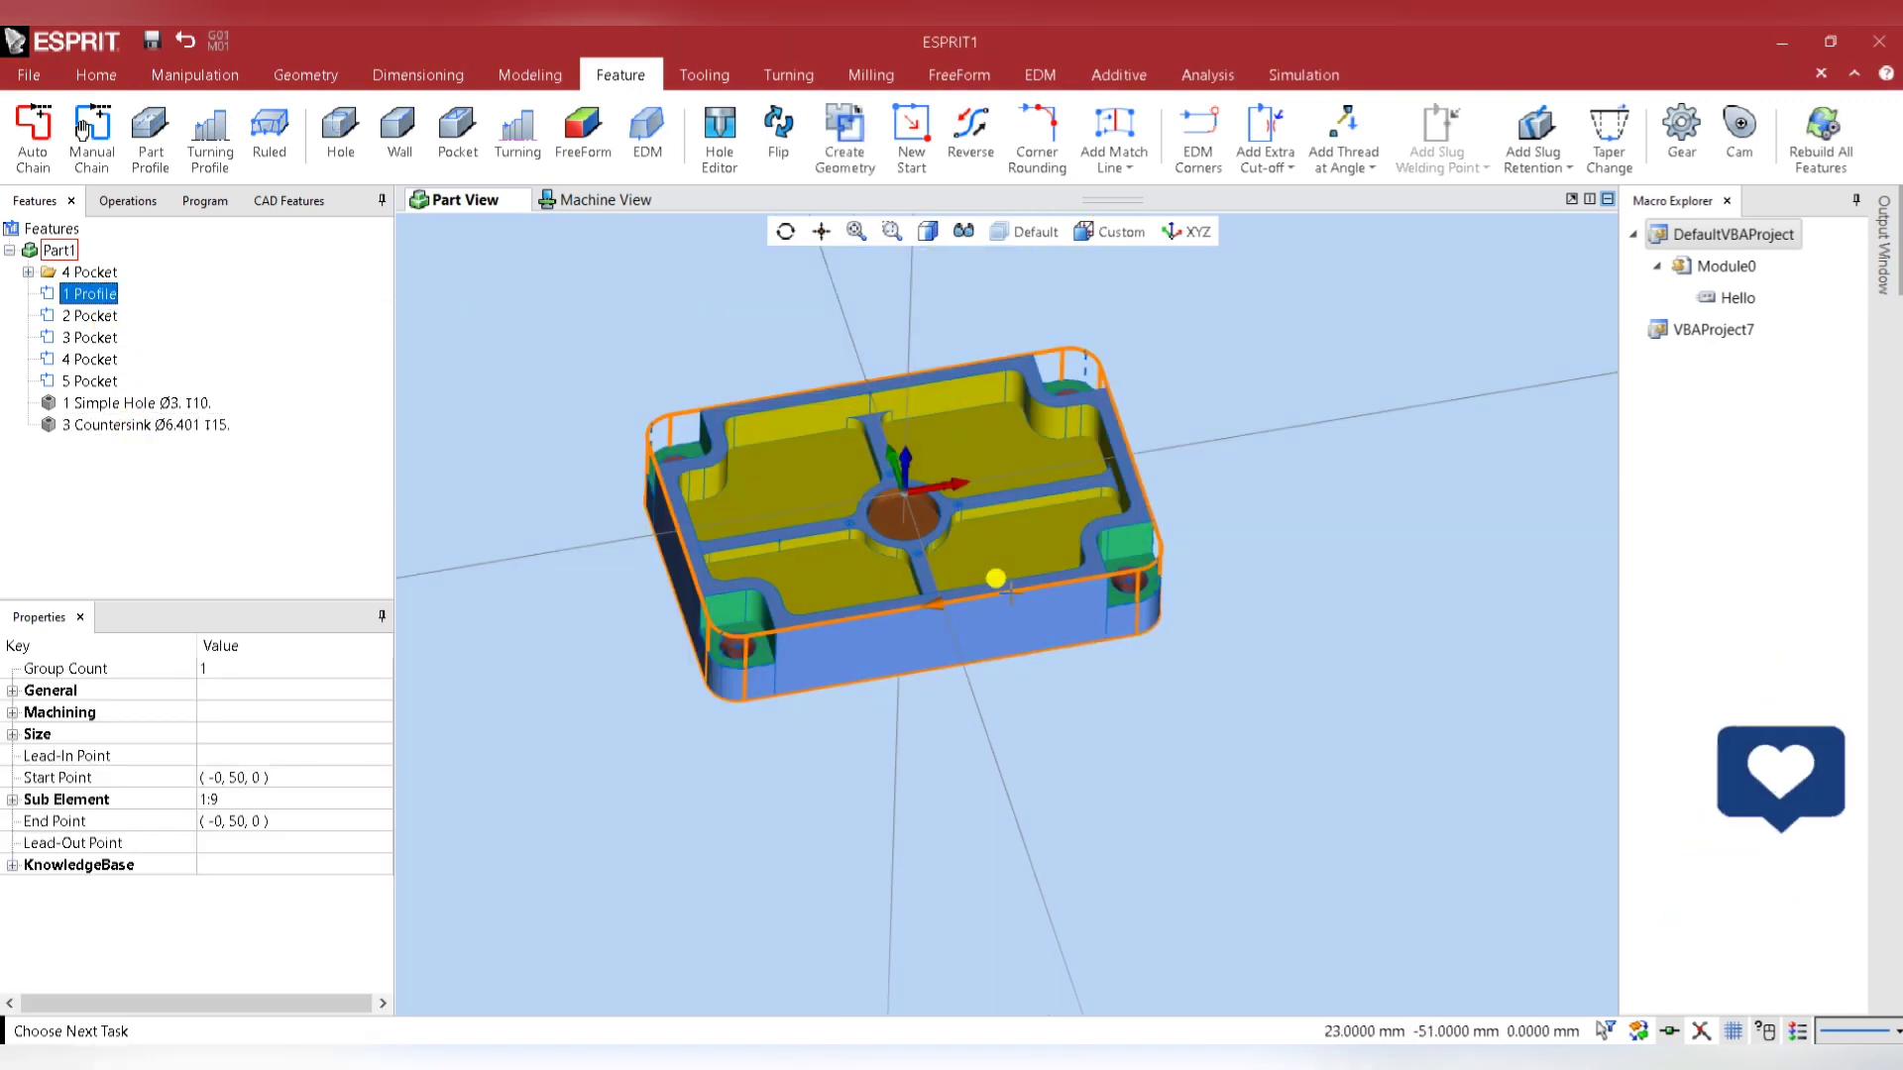
{"action": "left_click", "coordinate": [872, 75]}
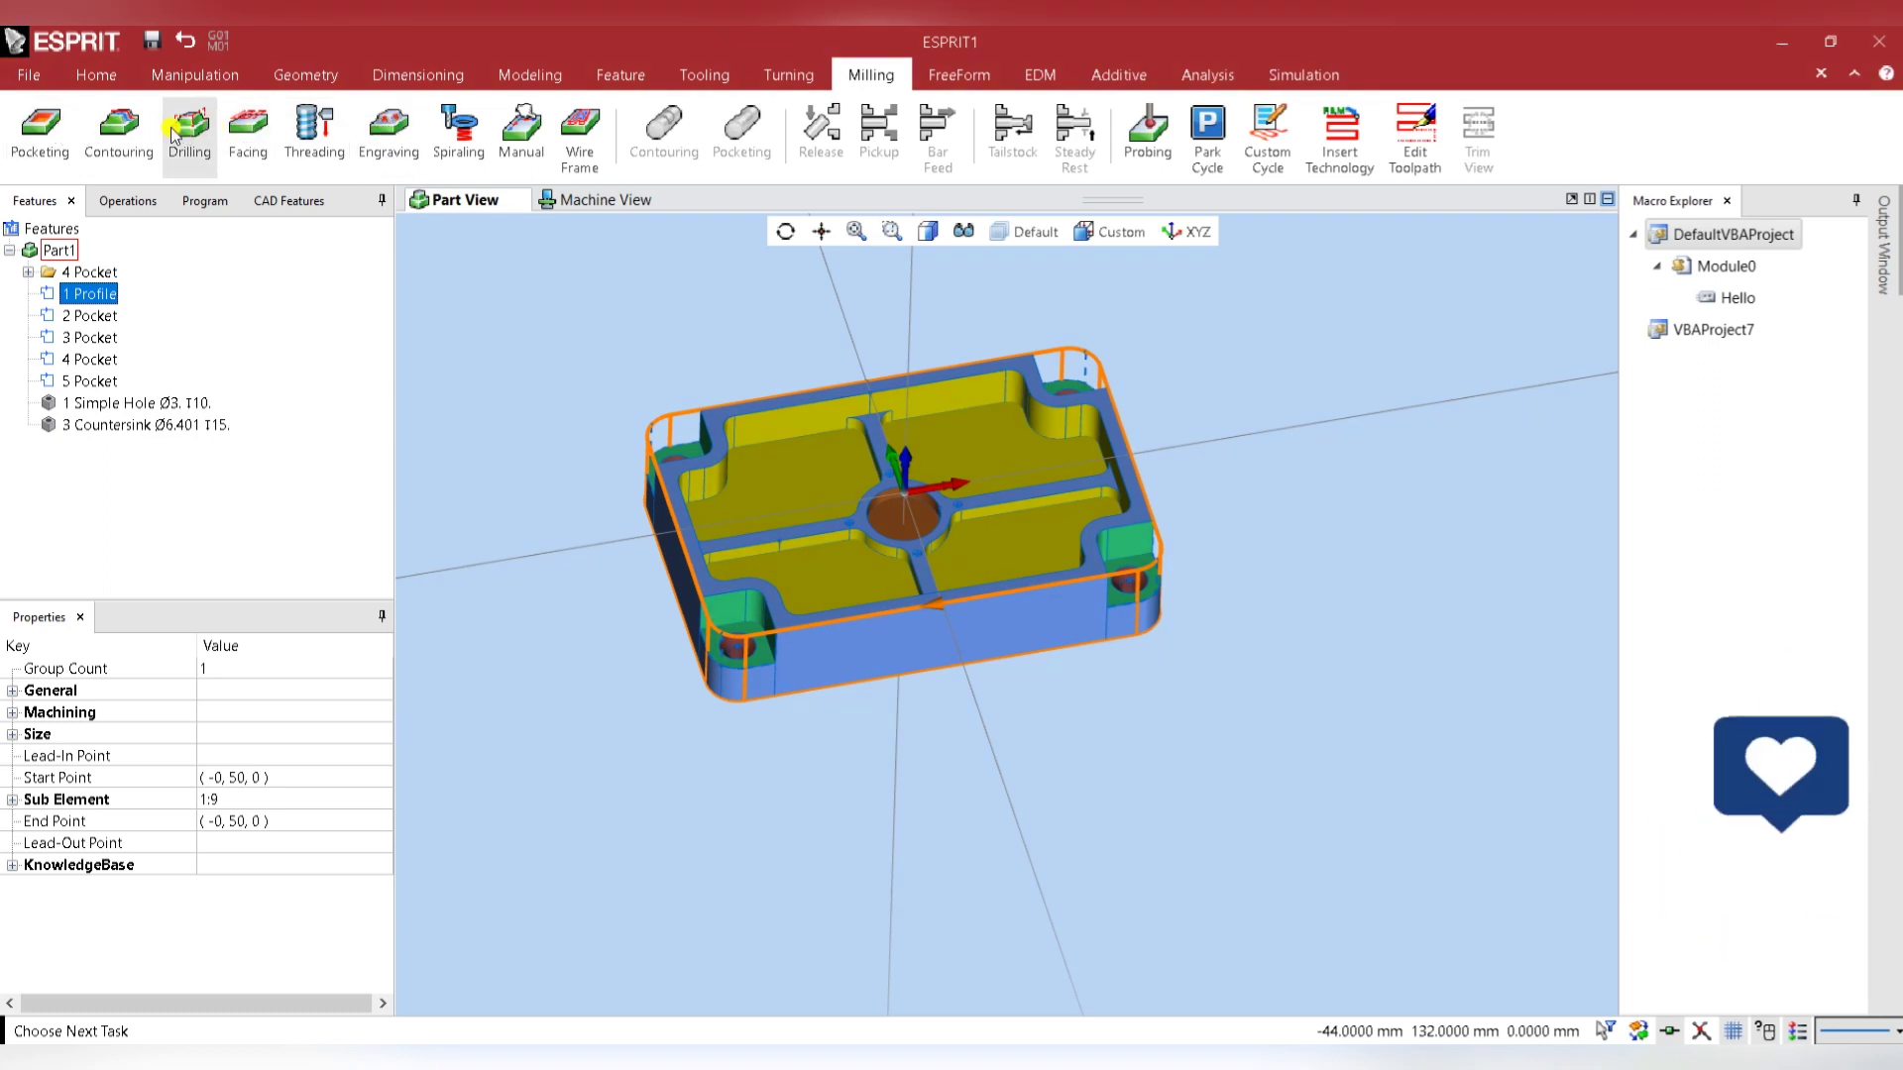
{"action": "left_click", "coordinate": [250, 129]}
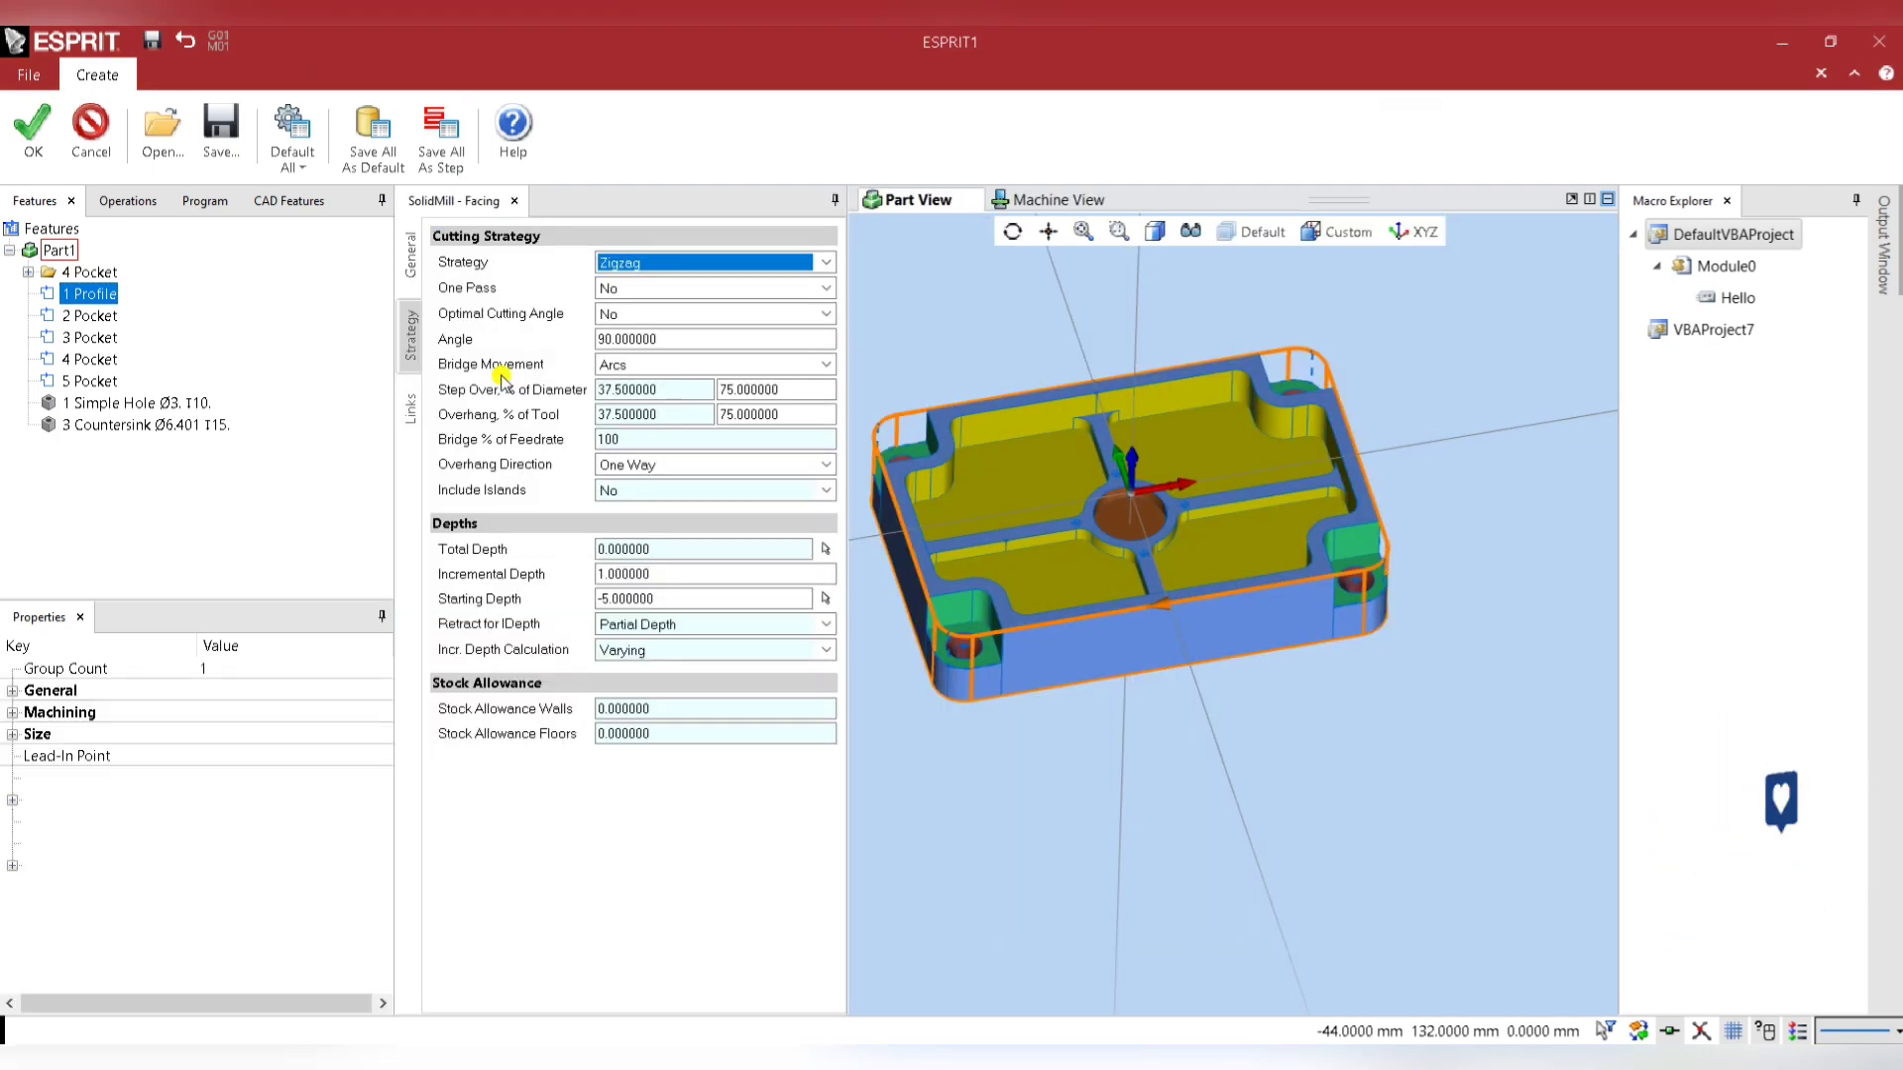
{"action": "left_click", "coordinate": [410, 255]}
{"action": "left_click", "coordinate": [801, 322]}
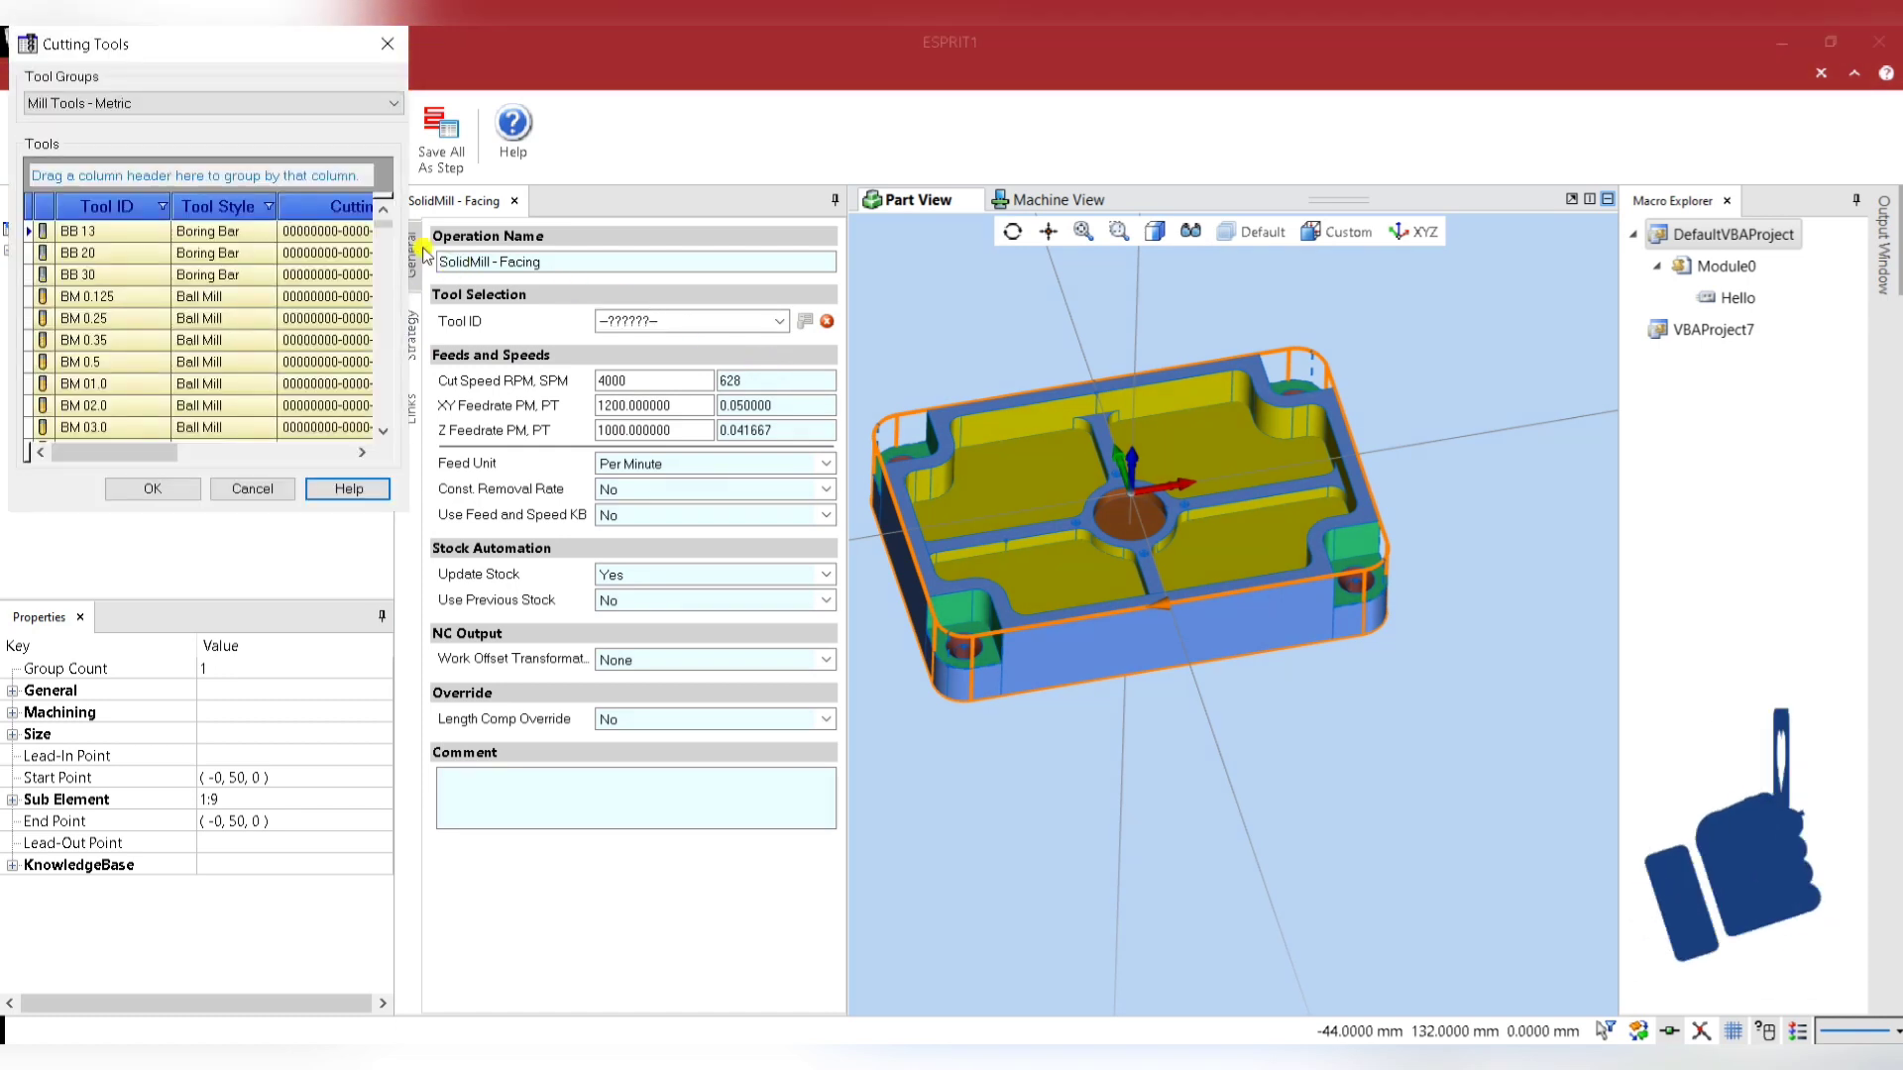
{"action": "left_click_drag", "start_coordinate": [387, 230], "coordinate": [392, 357]}
{"action": "left_click", "coordinate": [106, 301]}
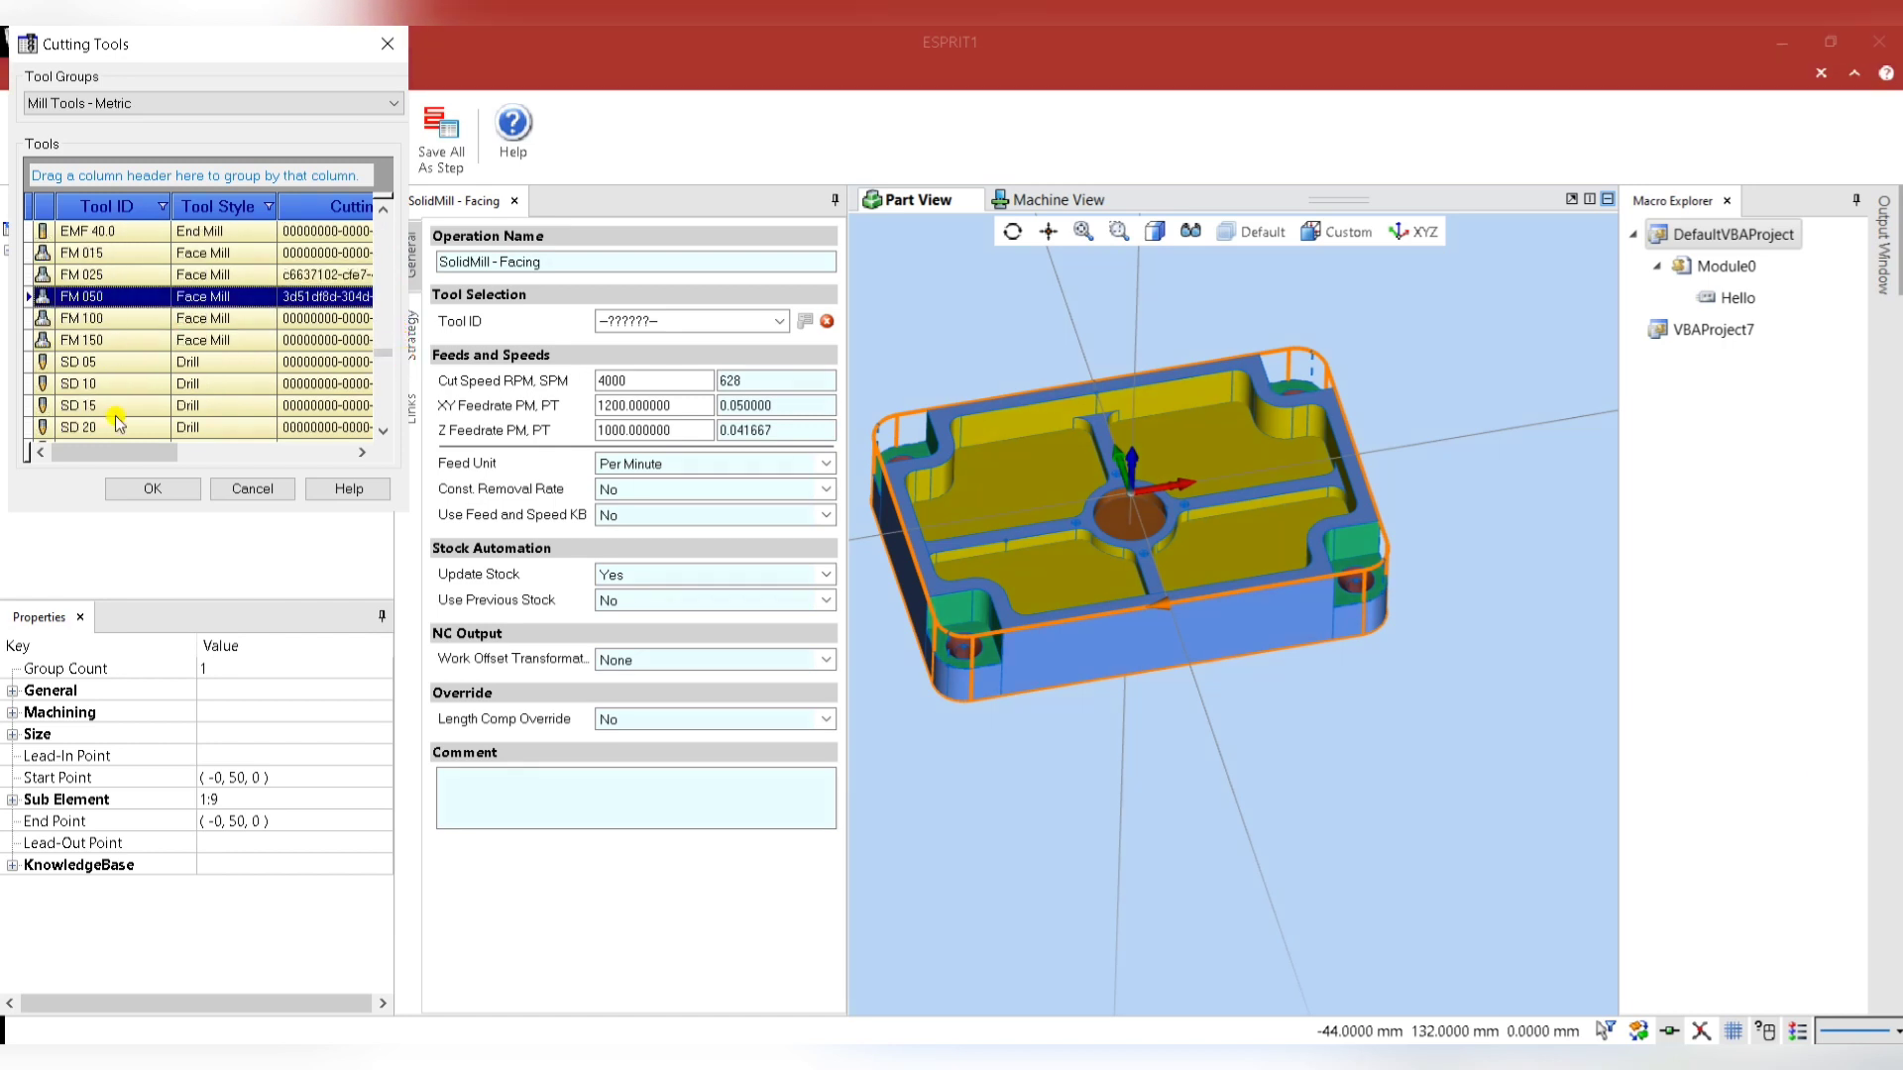
{"action": "left_click", "coordinate": [133, 489]}
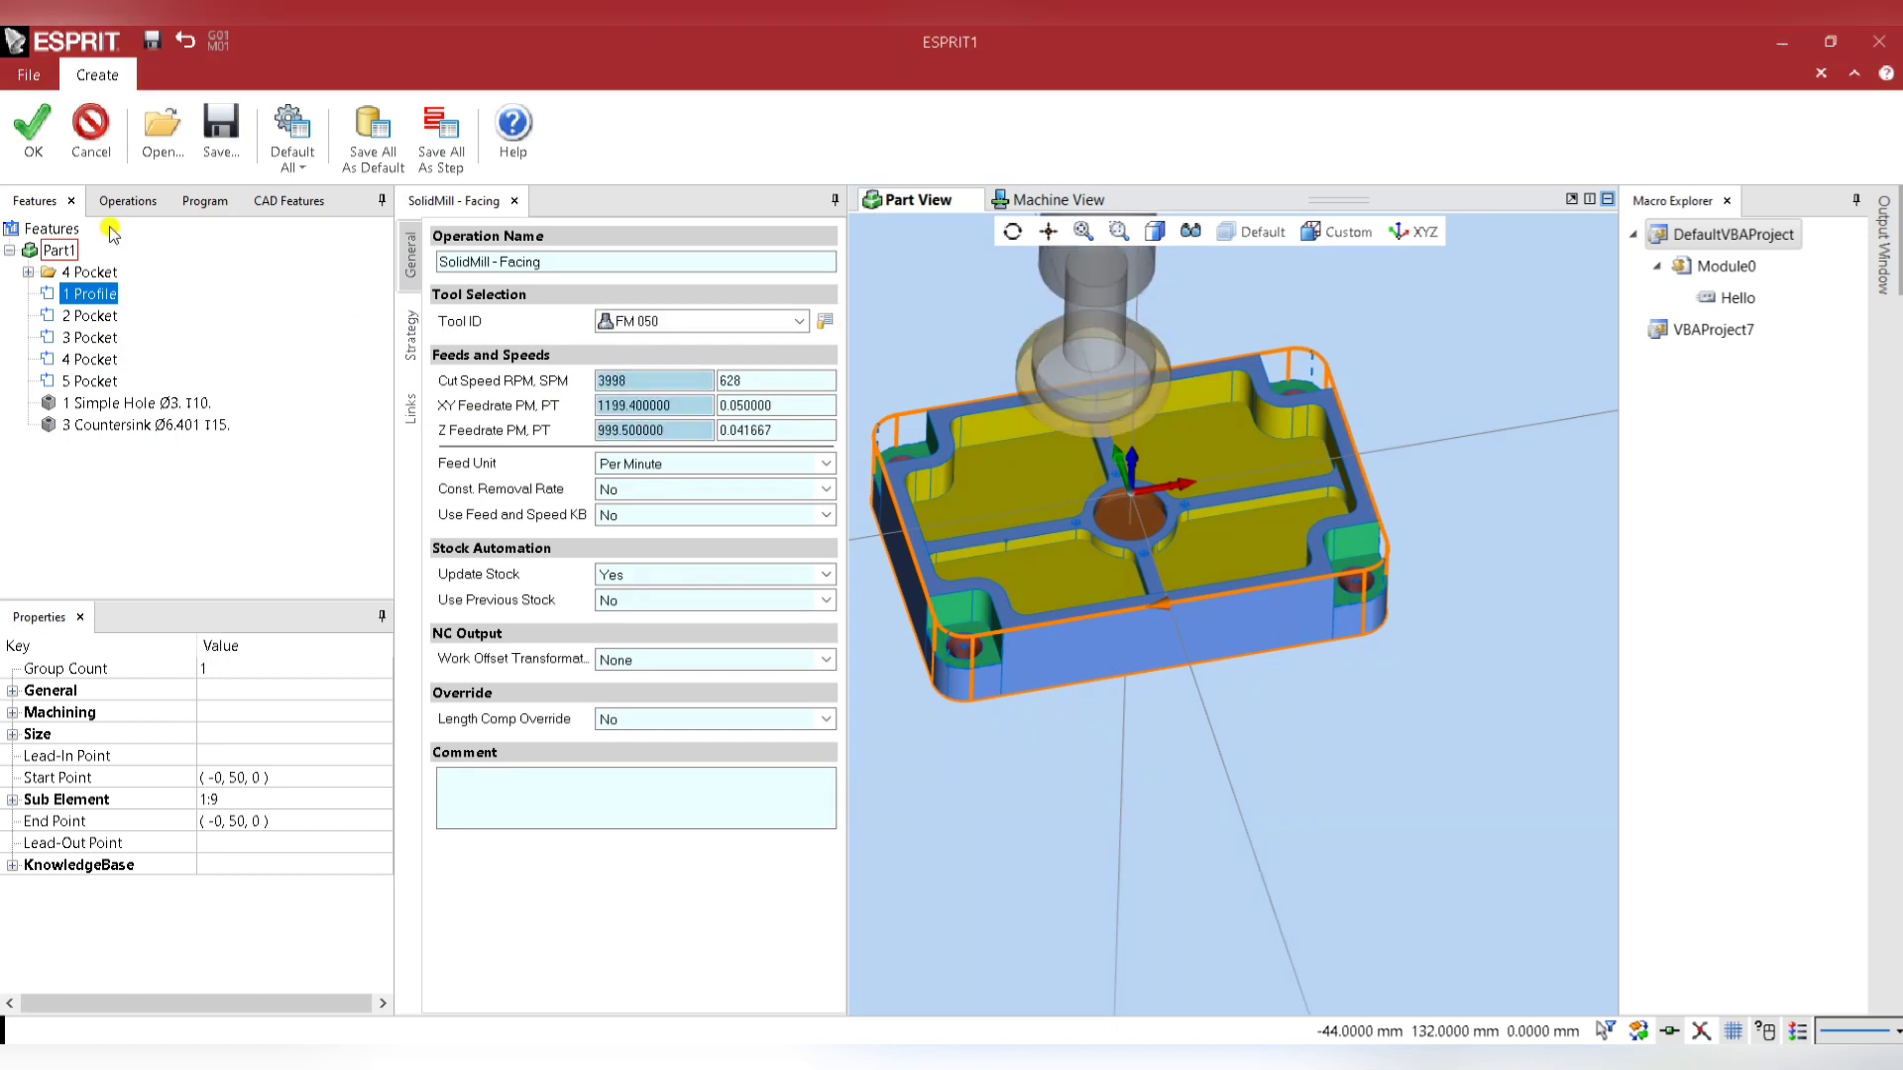
{"action": "left_click", "coordinate": [32, 126]}
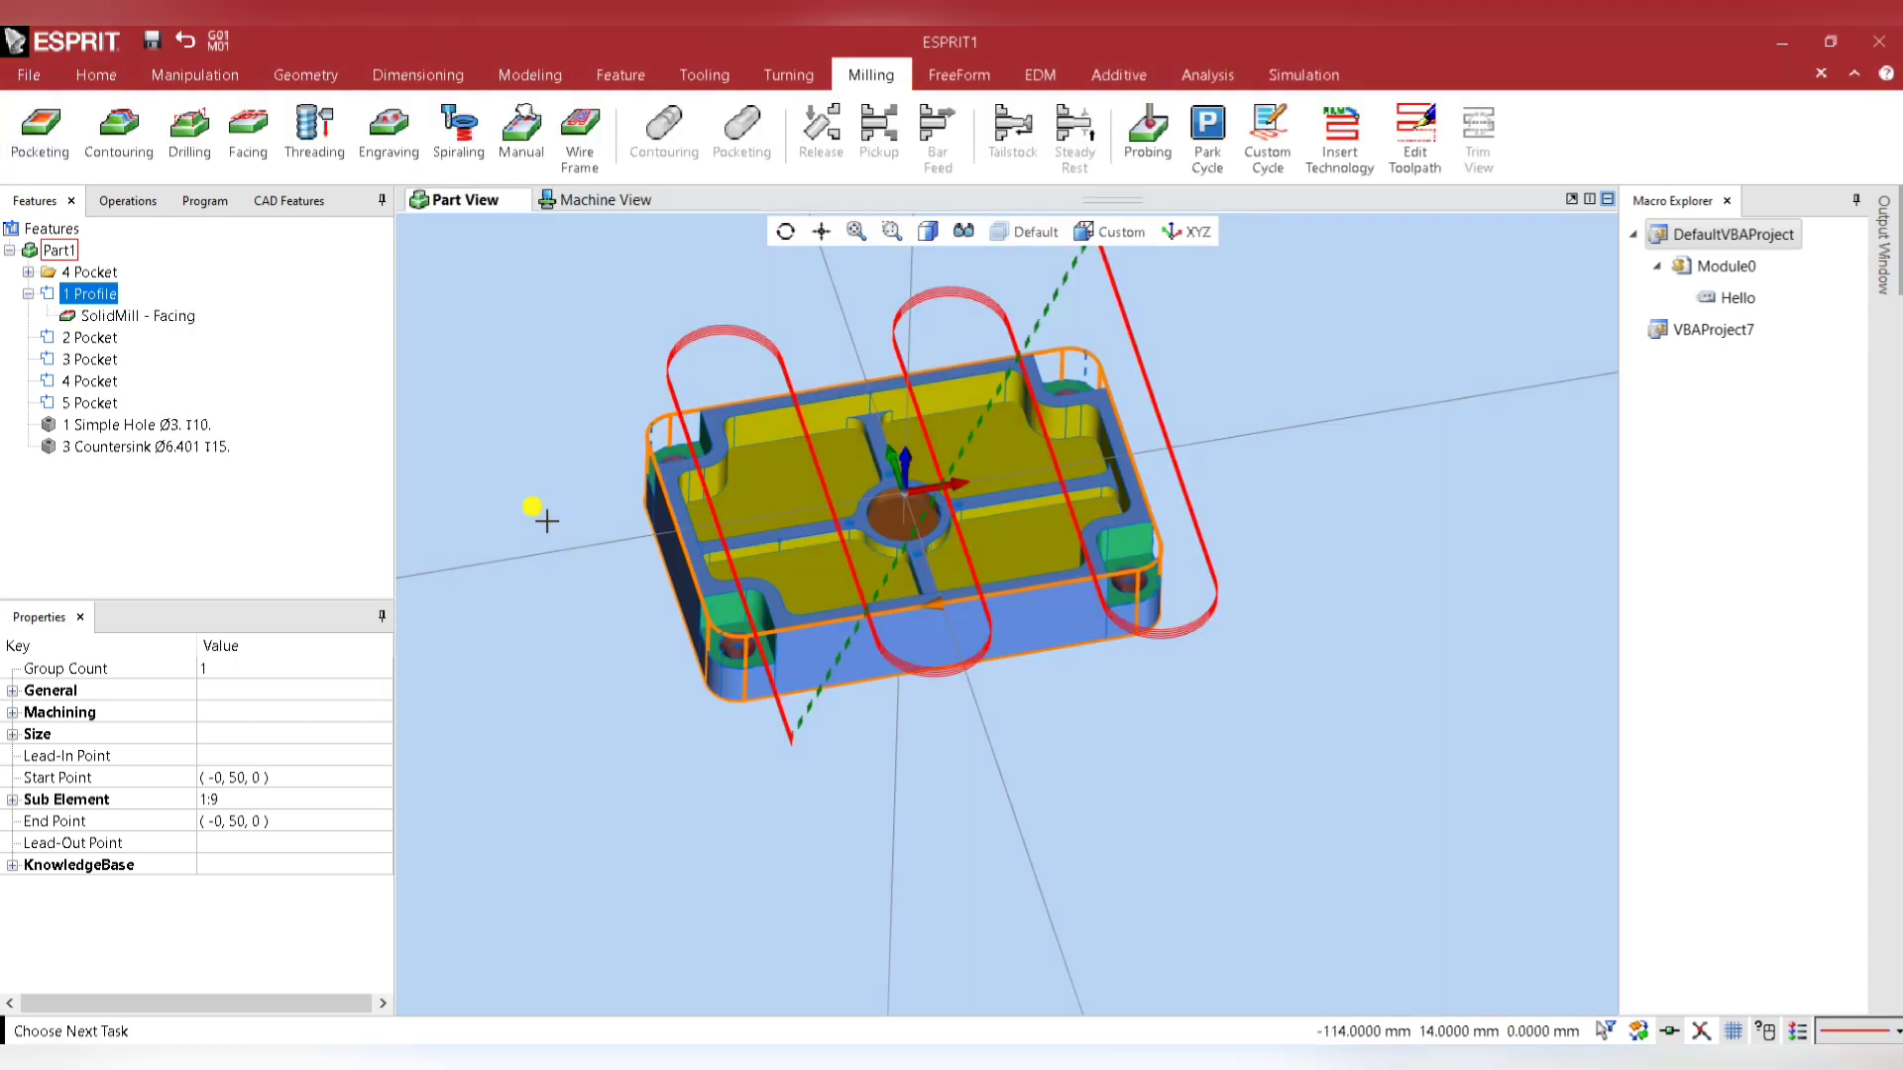
Set up a pocketing operation on the front-left corner pocket with the EM 05.0 end mill and try to accept it.
{"action": "scroll", "coordinate": [544, 553], "scroll_direction": "down", "scroll_amount": 2}
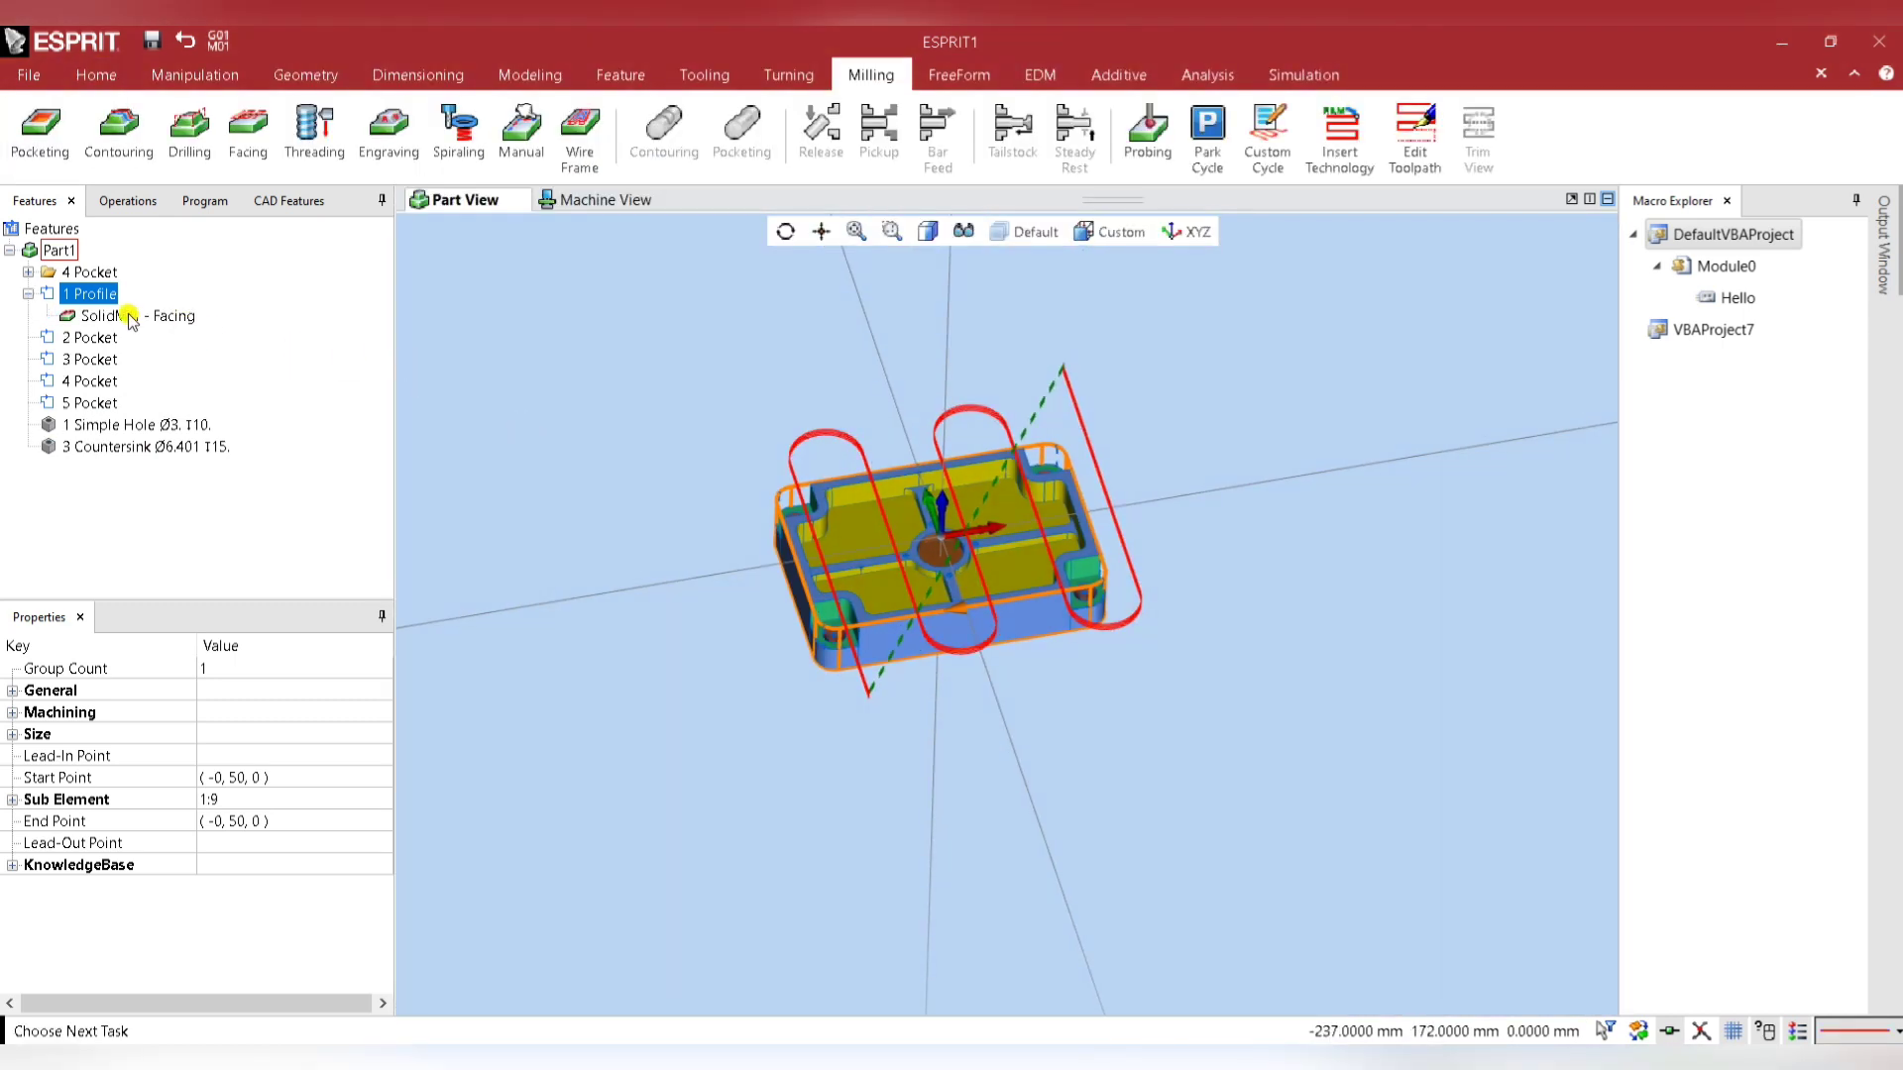
{"action": "left_click", "coordinate": [107, 338]}
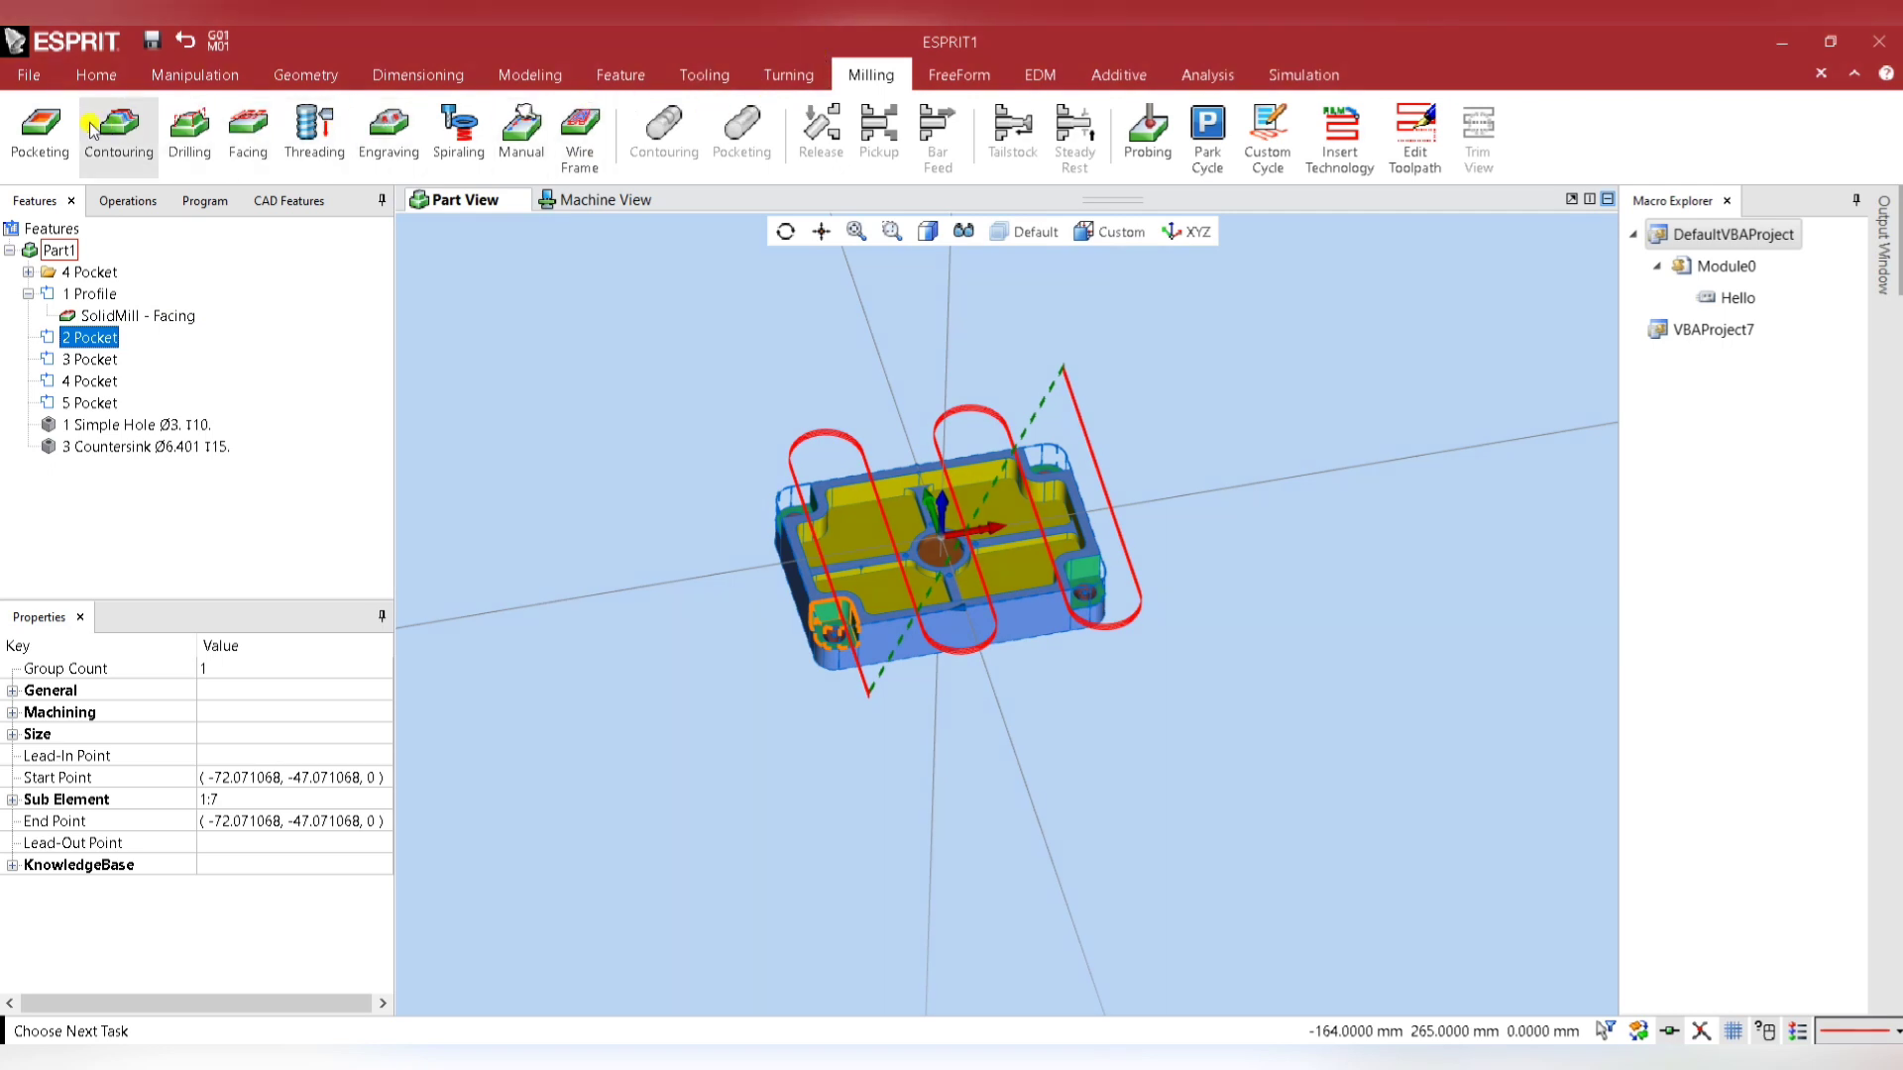
{"action": "left_click", "coordinate": [39, 127]}
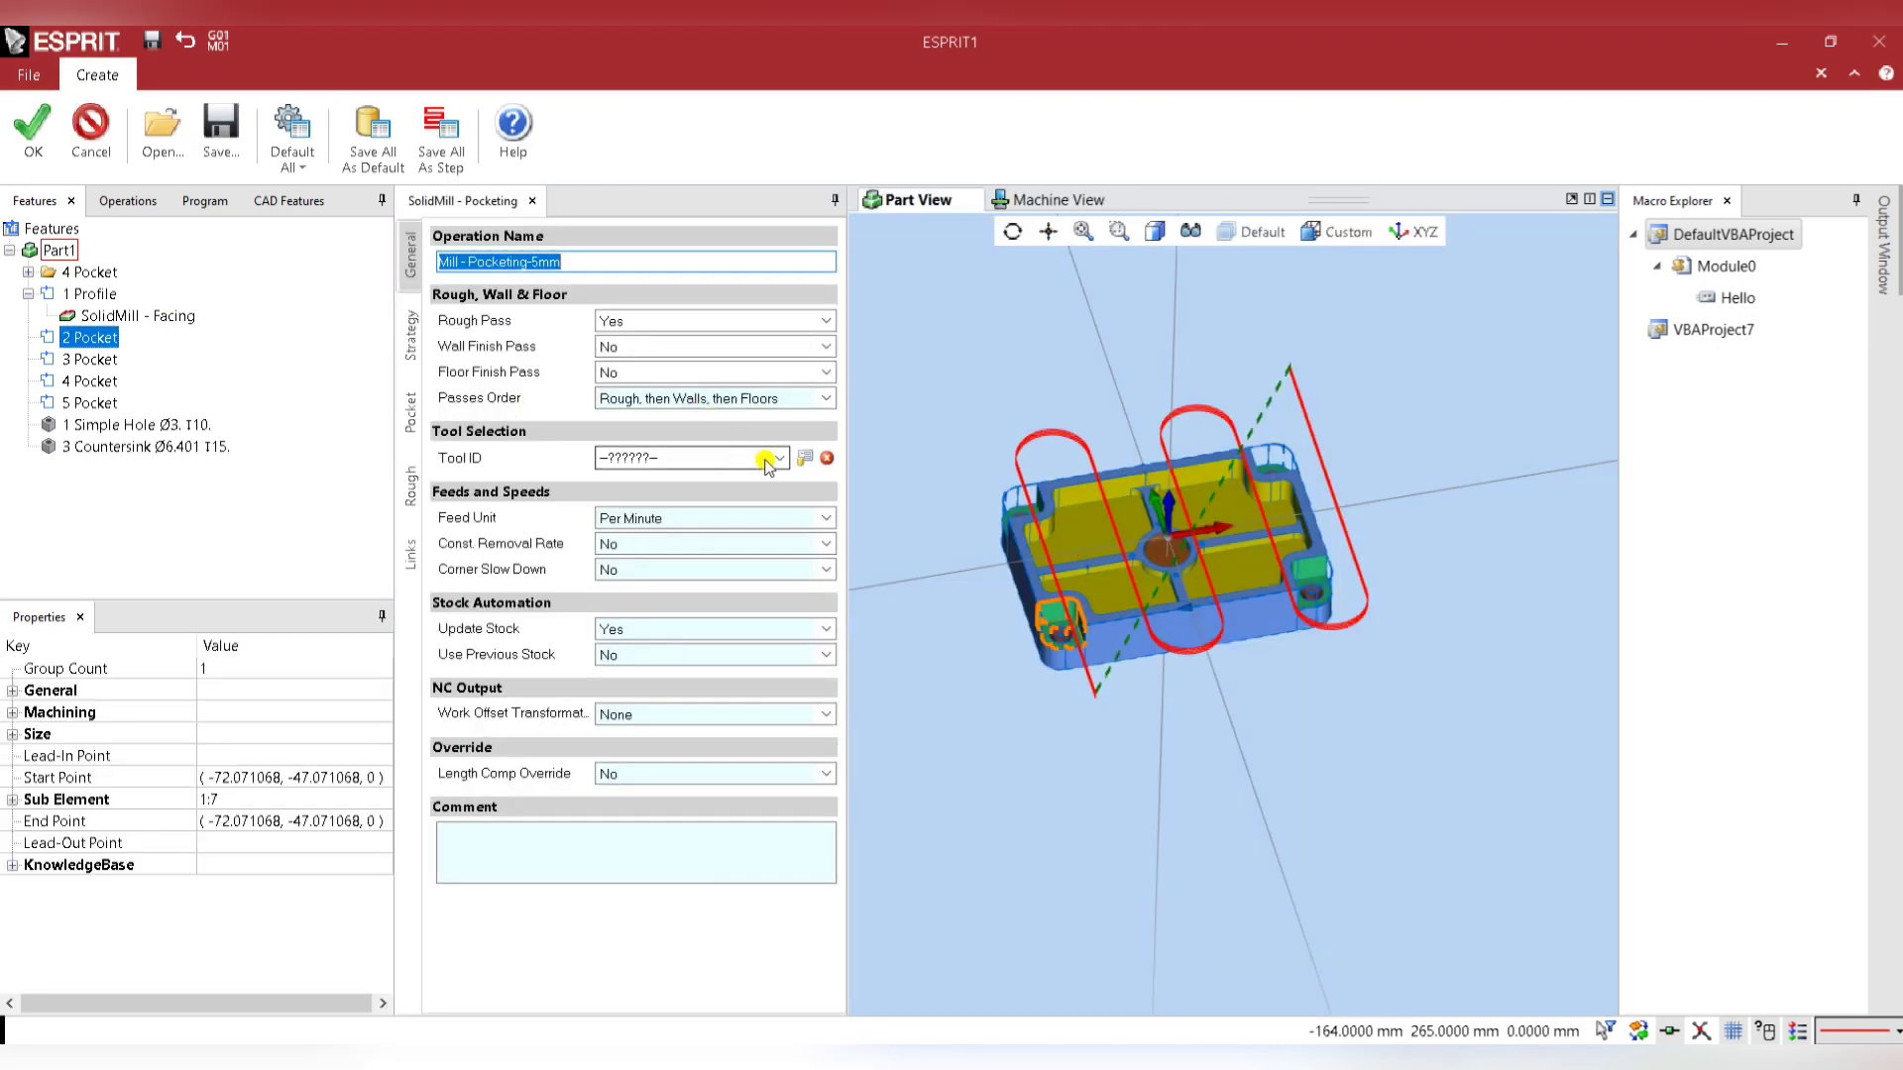
{"action": "left_click", "coordinate": [804, 458]}
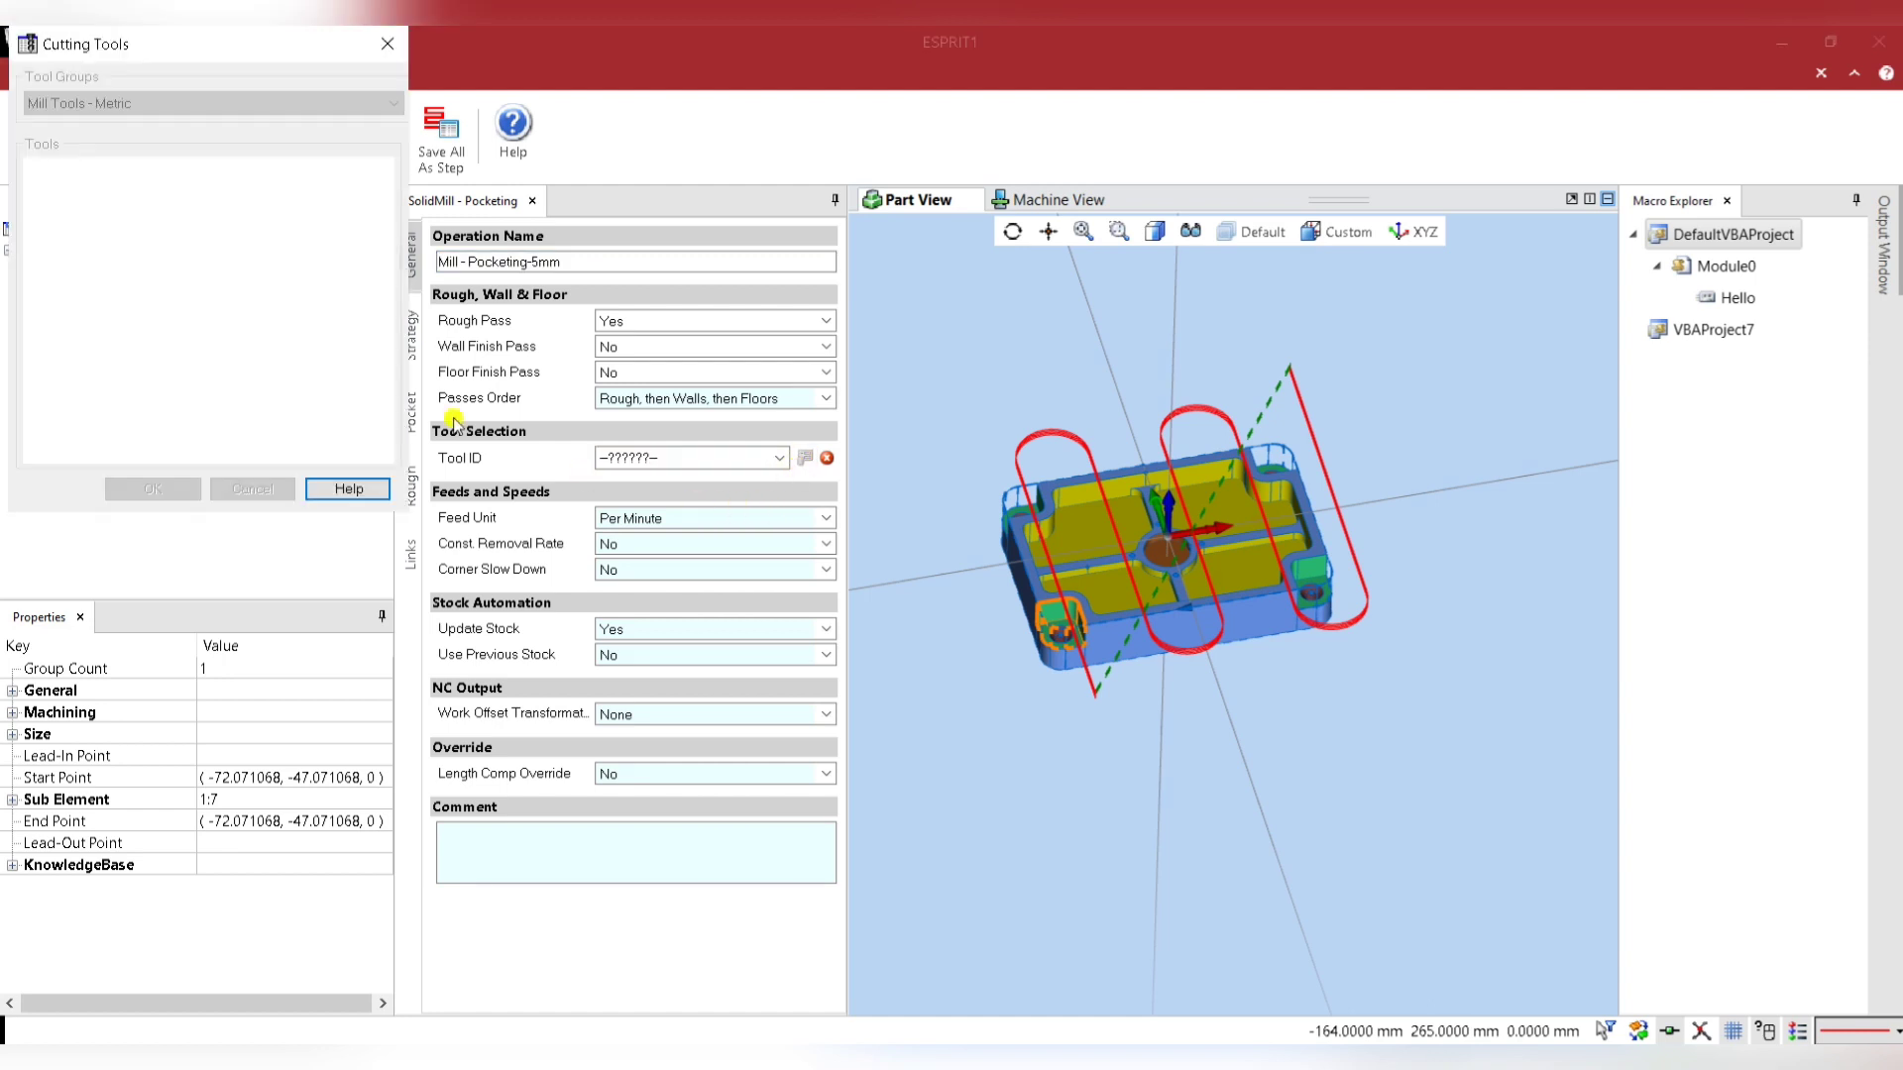
{"action": "left_click_drag", "start_coordinate": [393, 231], "coordinate": [398, 327]}
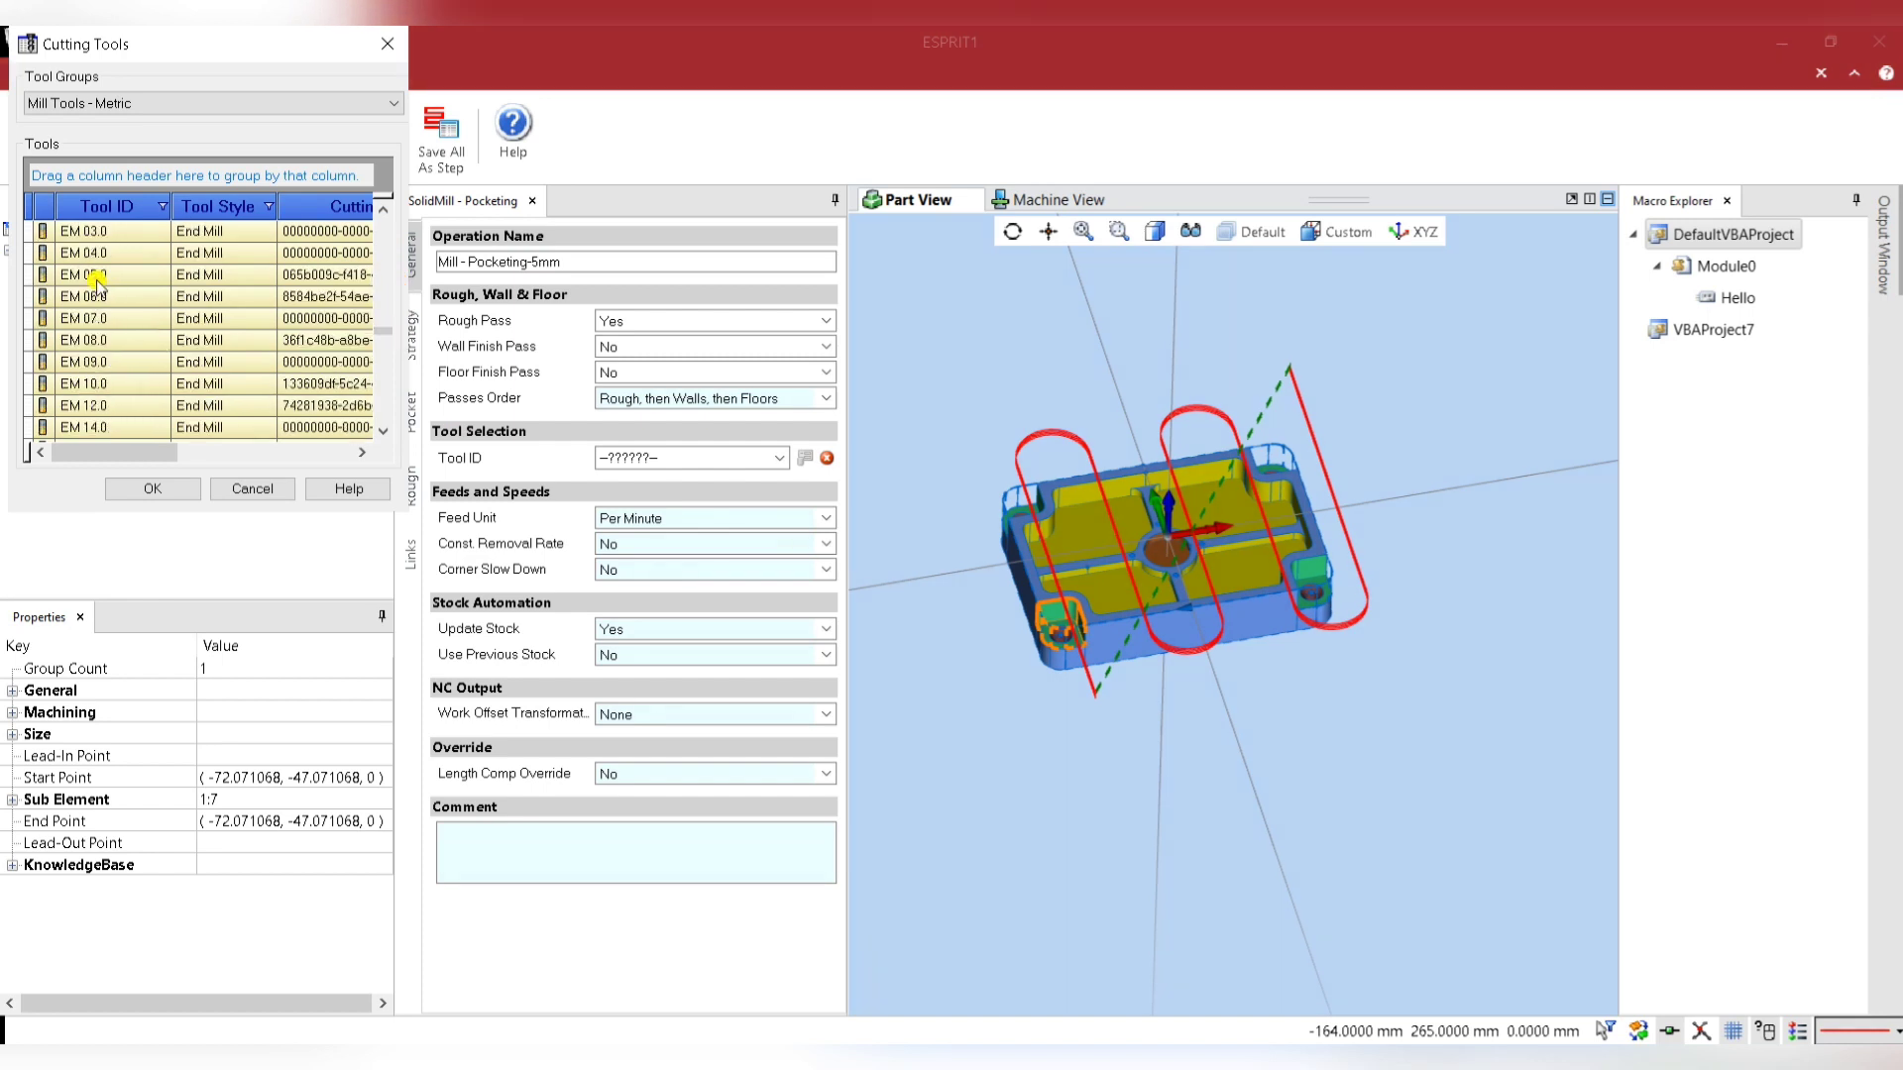
{"action": "left_click", "coordinate": [95, 277]}
{"action": "left_click", "coordinate": [188, 489]}
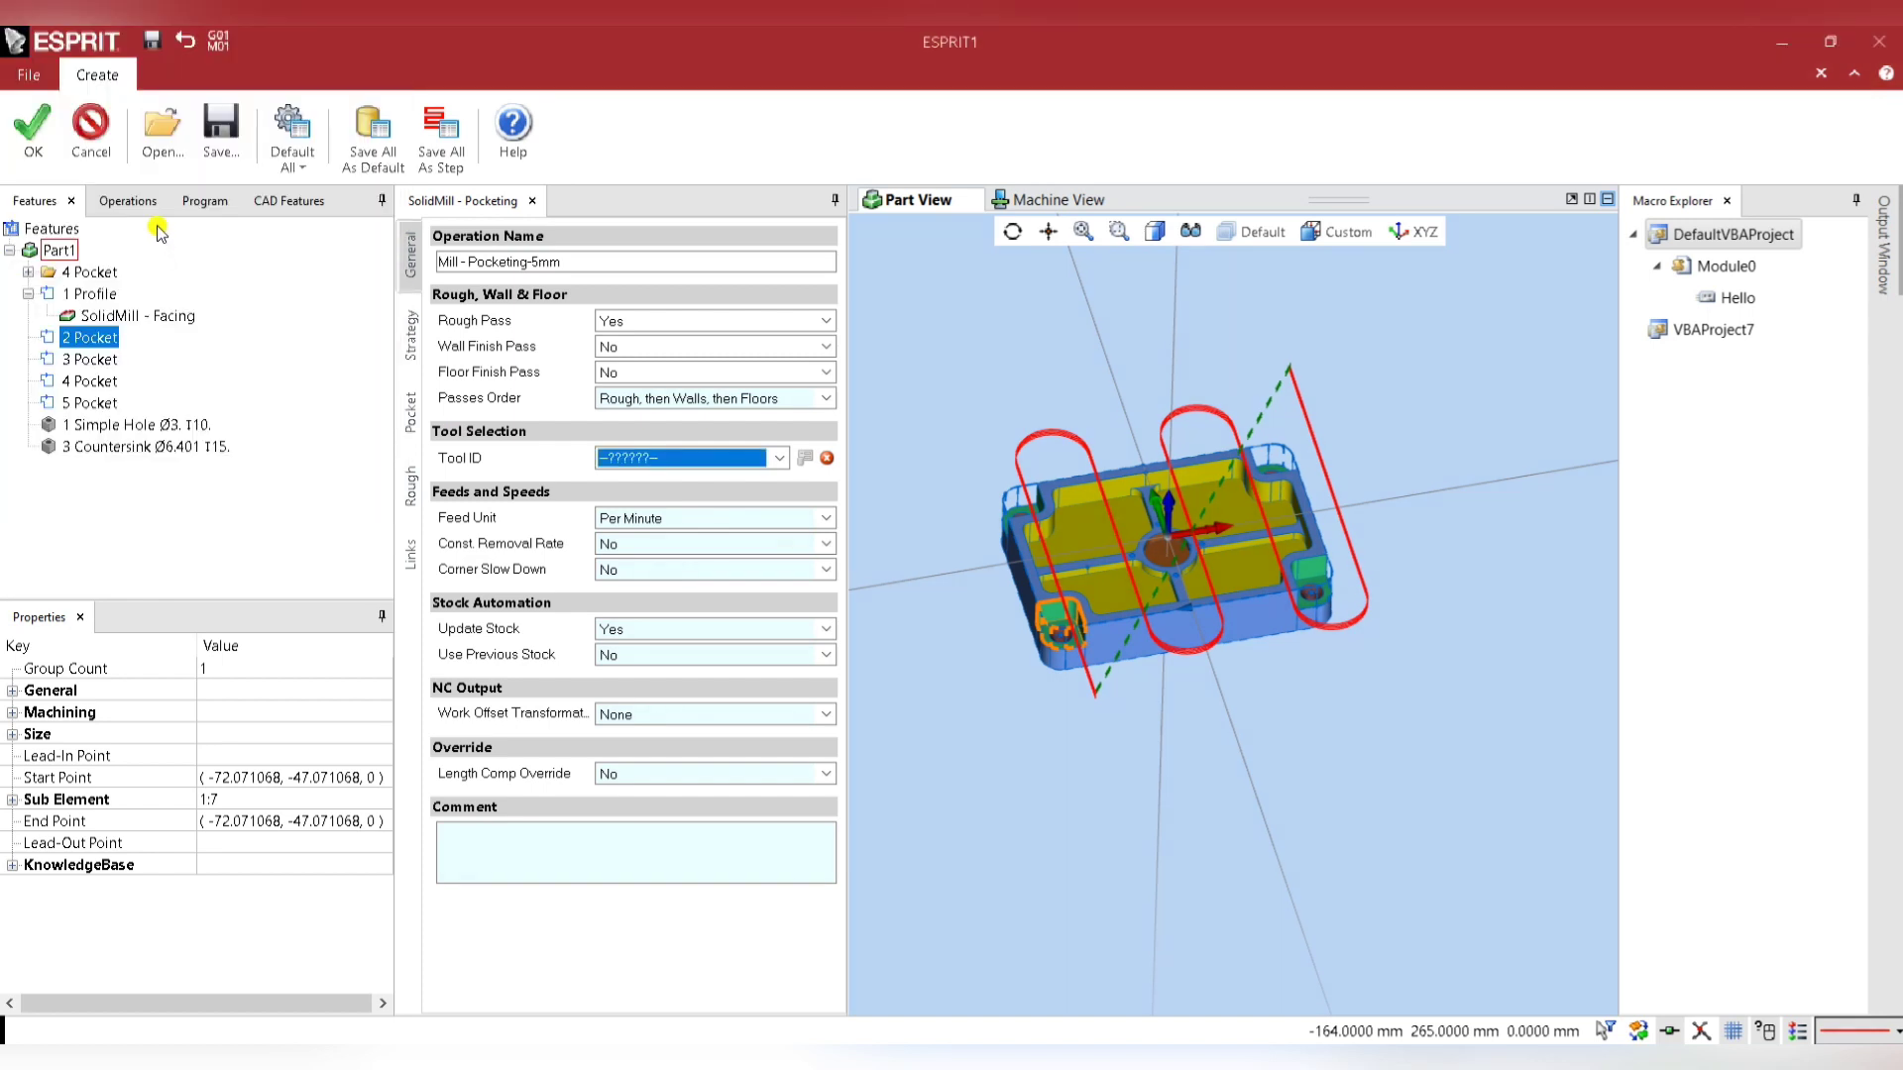
{"action": "left_click", "coordinate": [38, 139]}
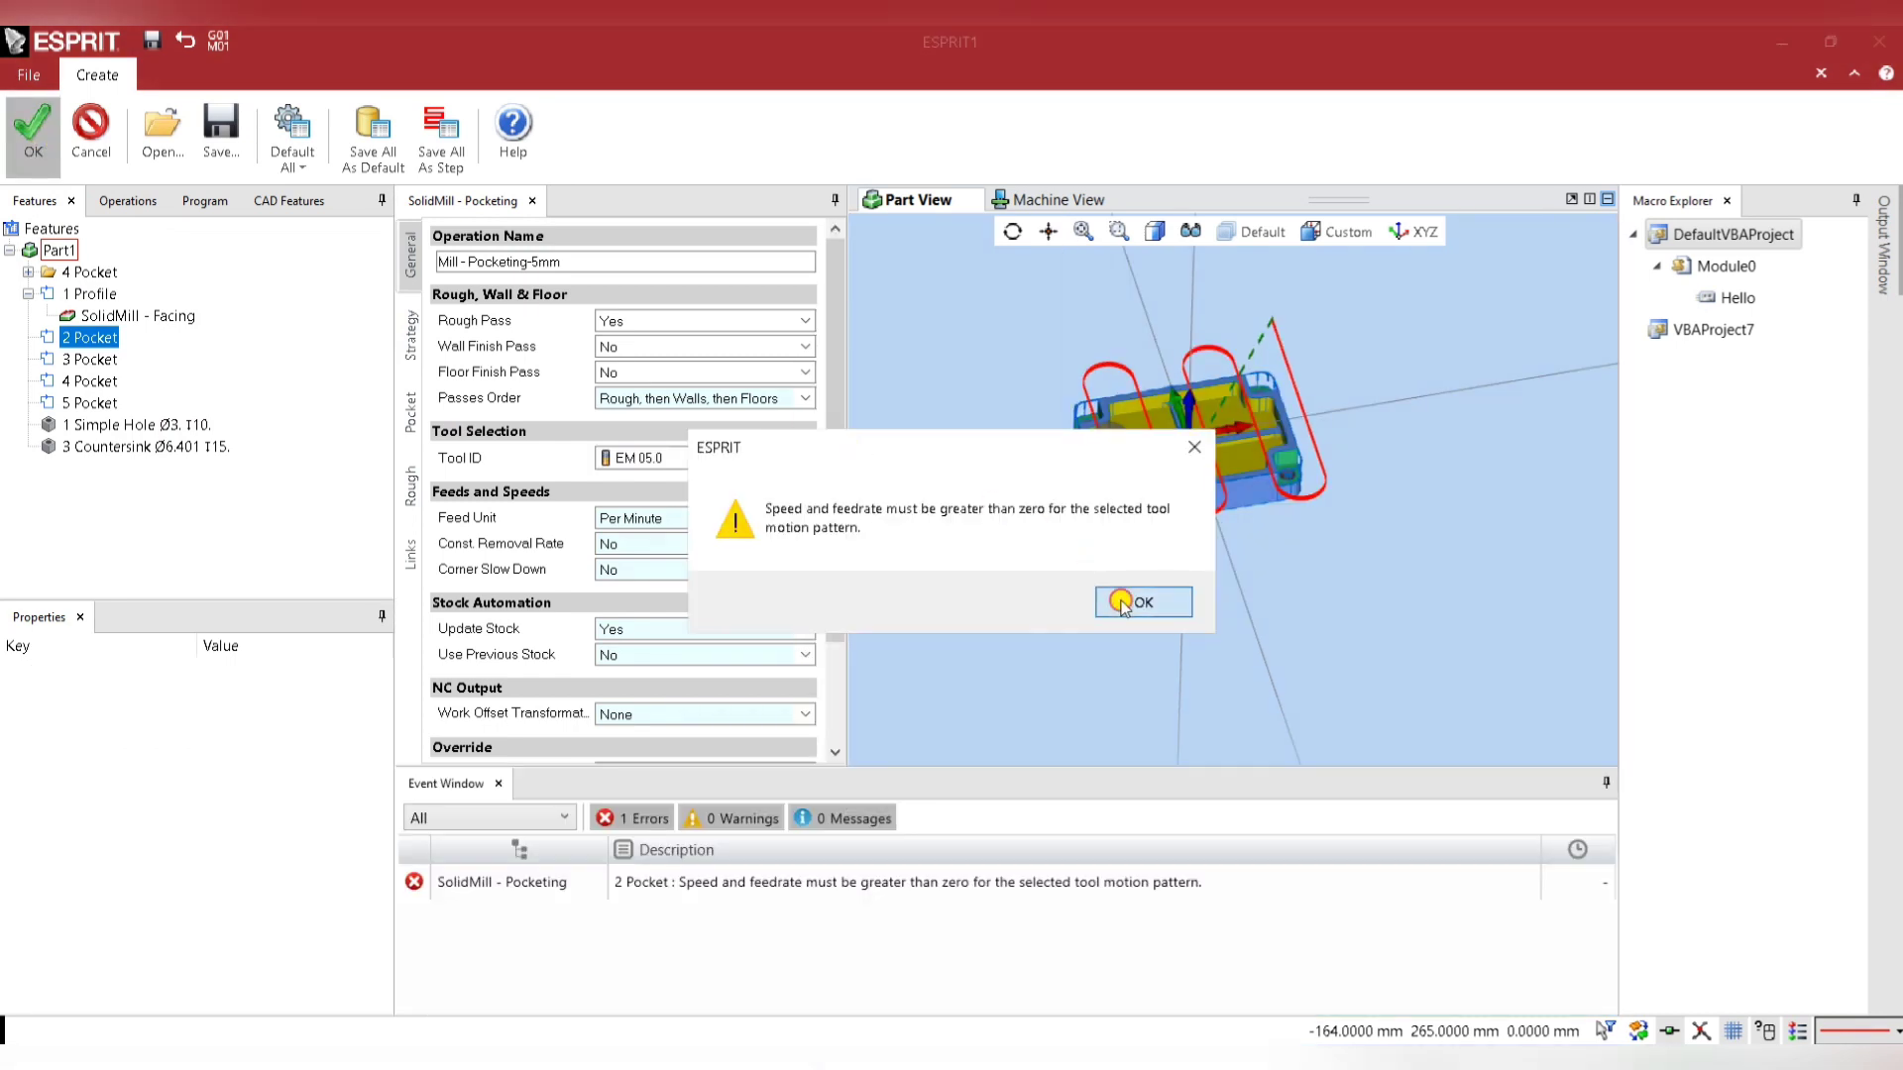
{"action": "left_click", "coordinate": [1124, 604]}
{"action": "left_click", "coordinate": [498, 783]}
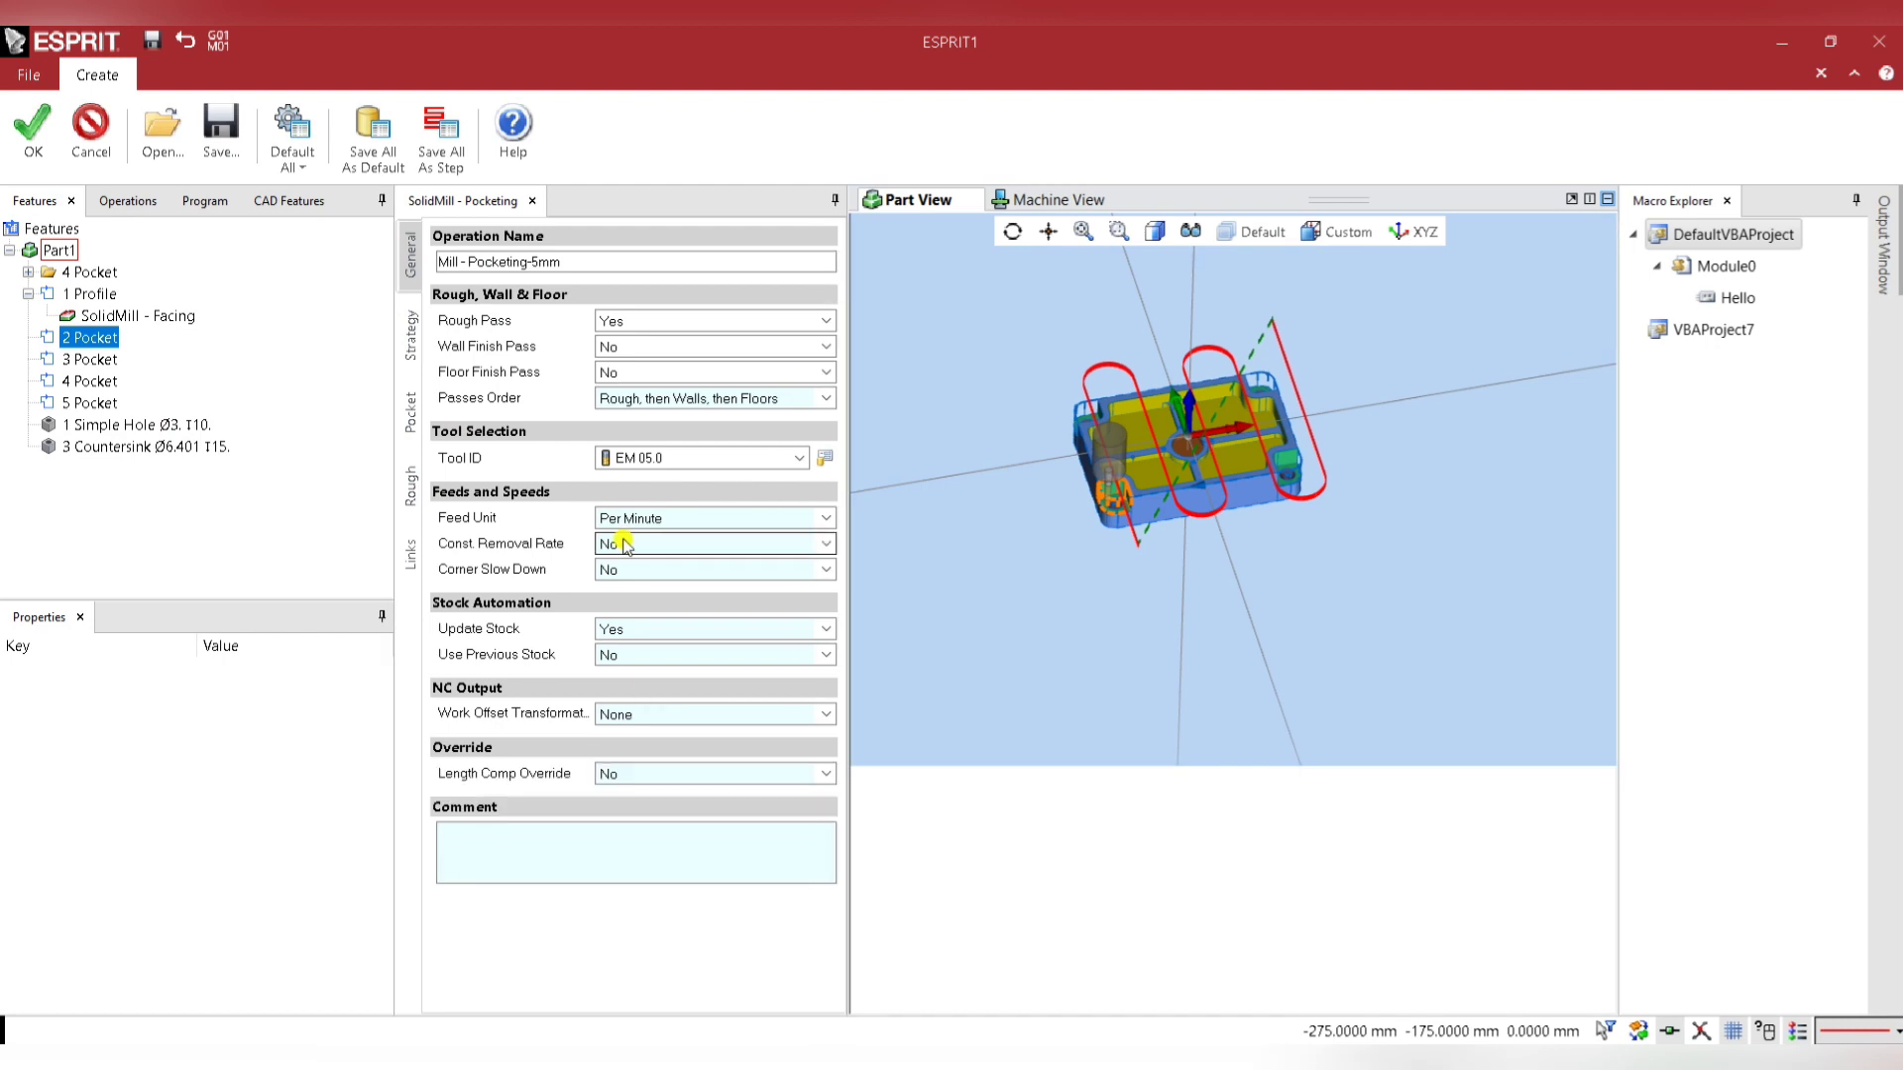
Set the pocketing operation's slotting XY feedrate to 1000 per minute.
{"action": "left_click", "coordinate": [412, 357]}
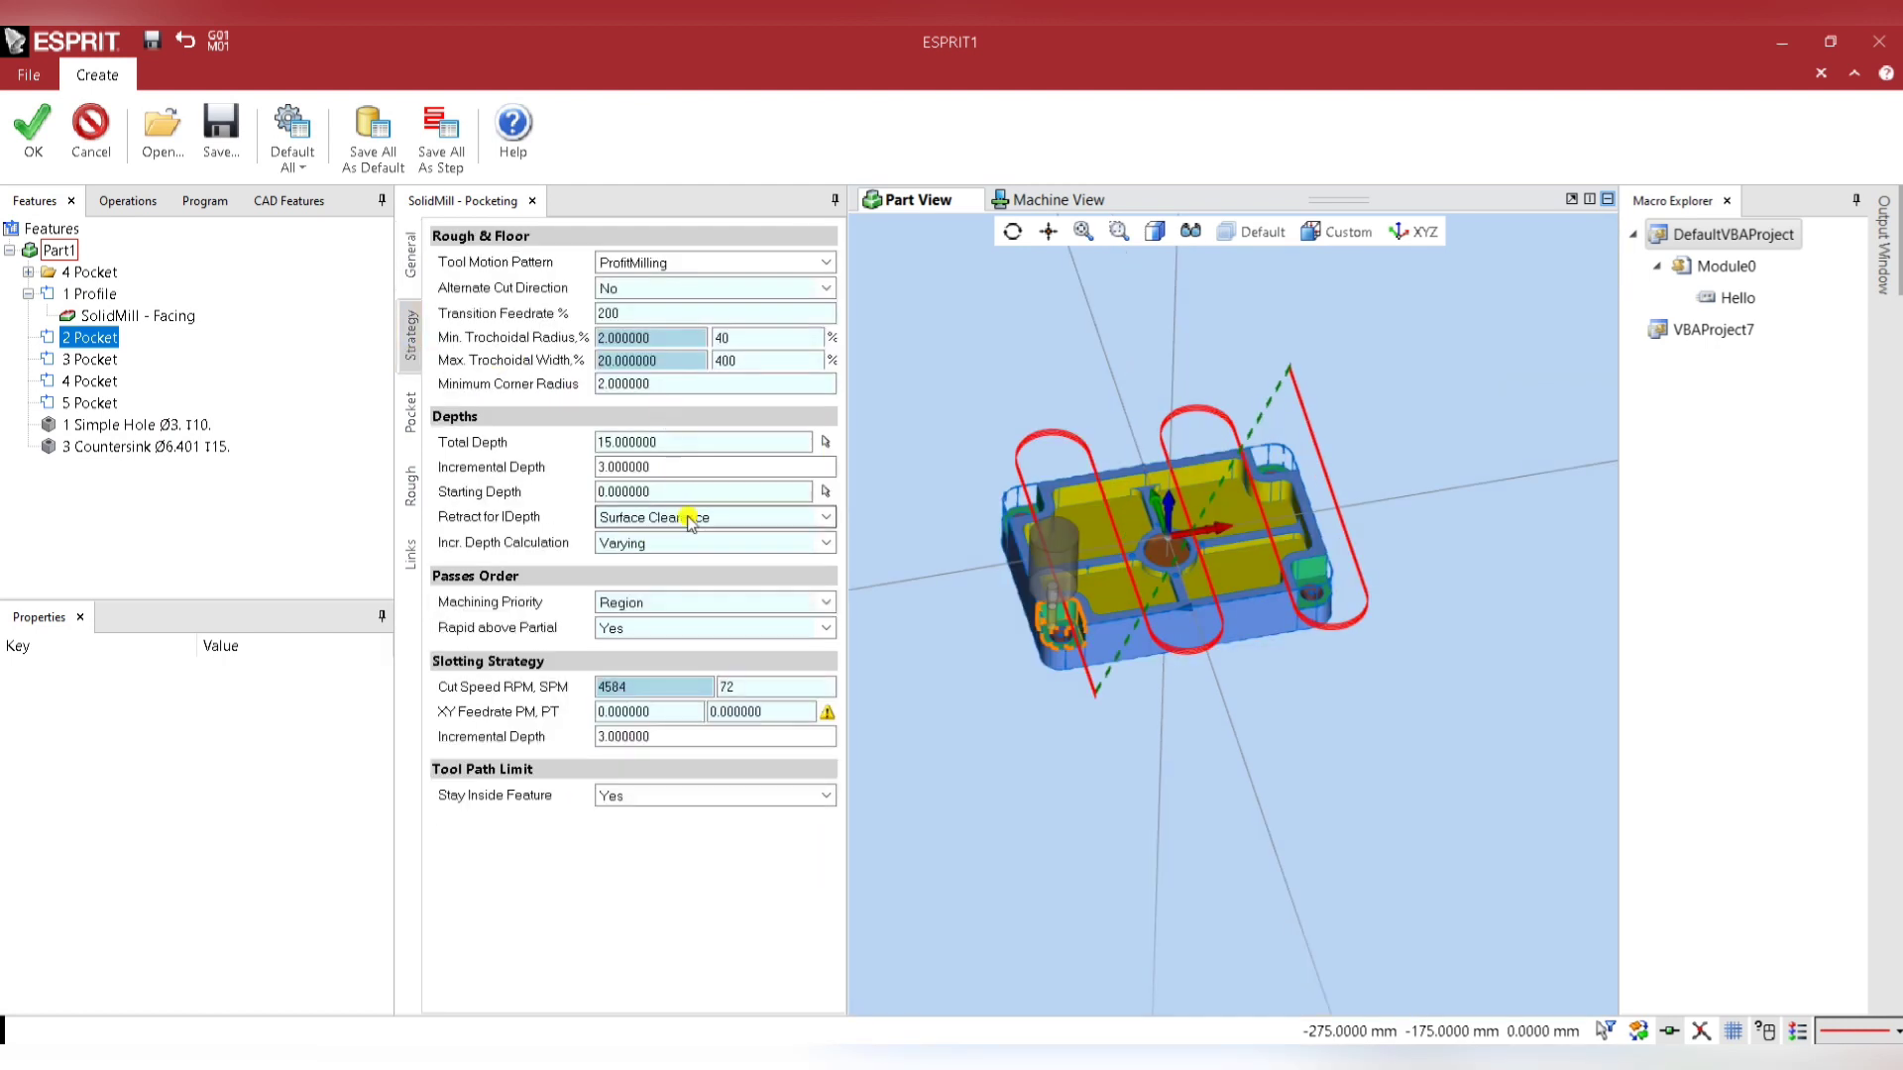
{"action": "left_click", "coordinate": [649, 710]}
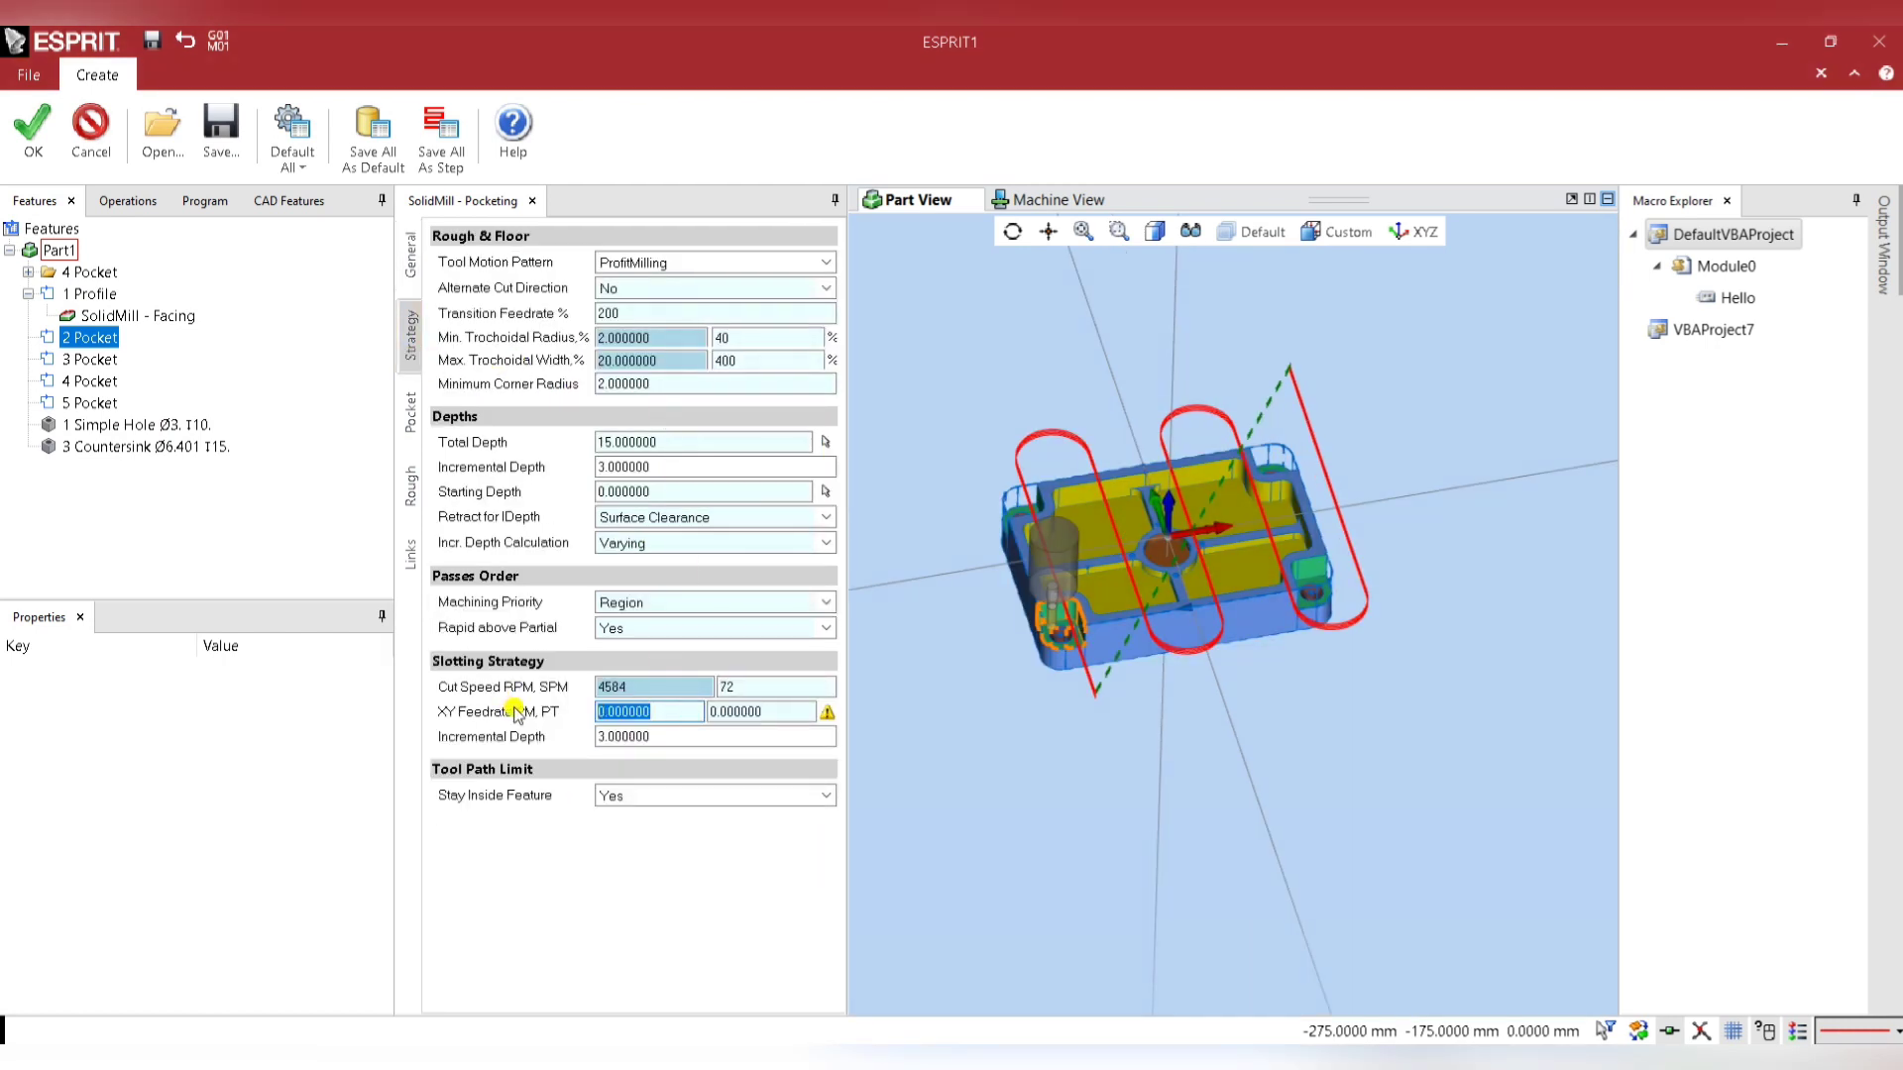
{"action": "type", "text": "100"}
{"action": "left_click", "coordinate": [658, 685]}
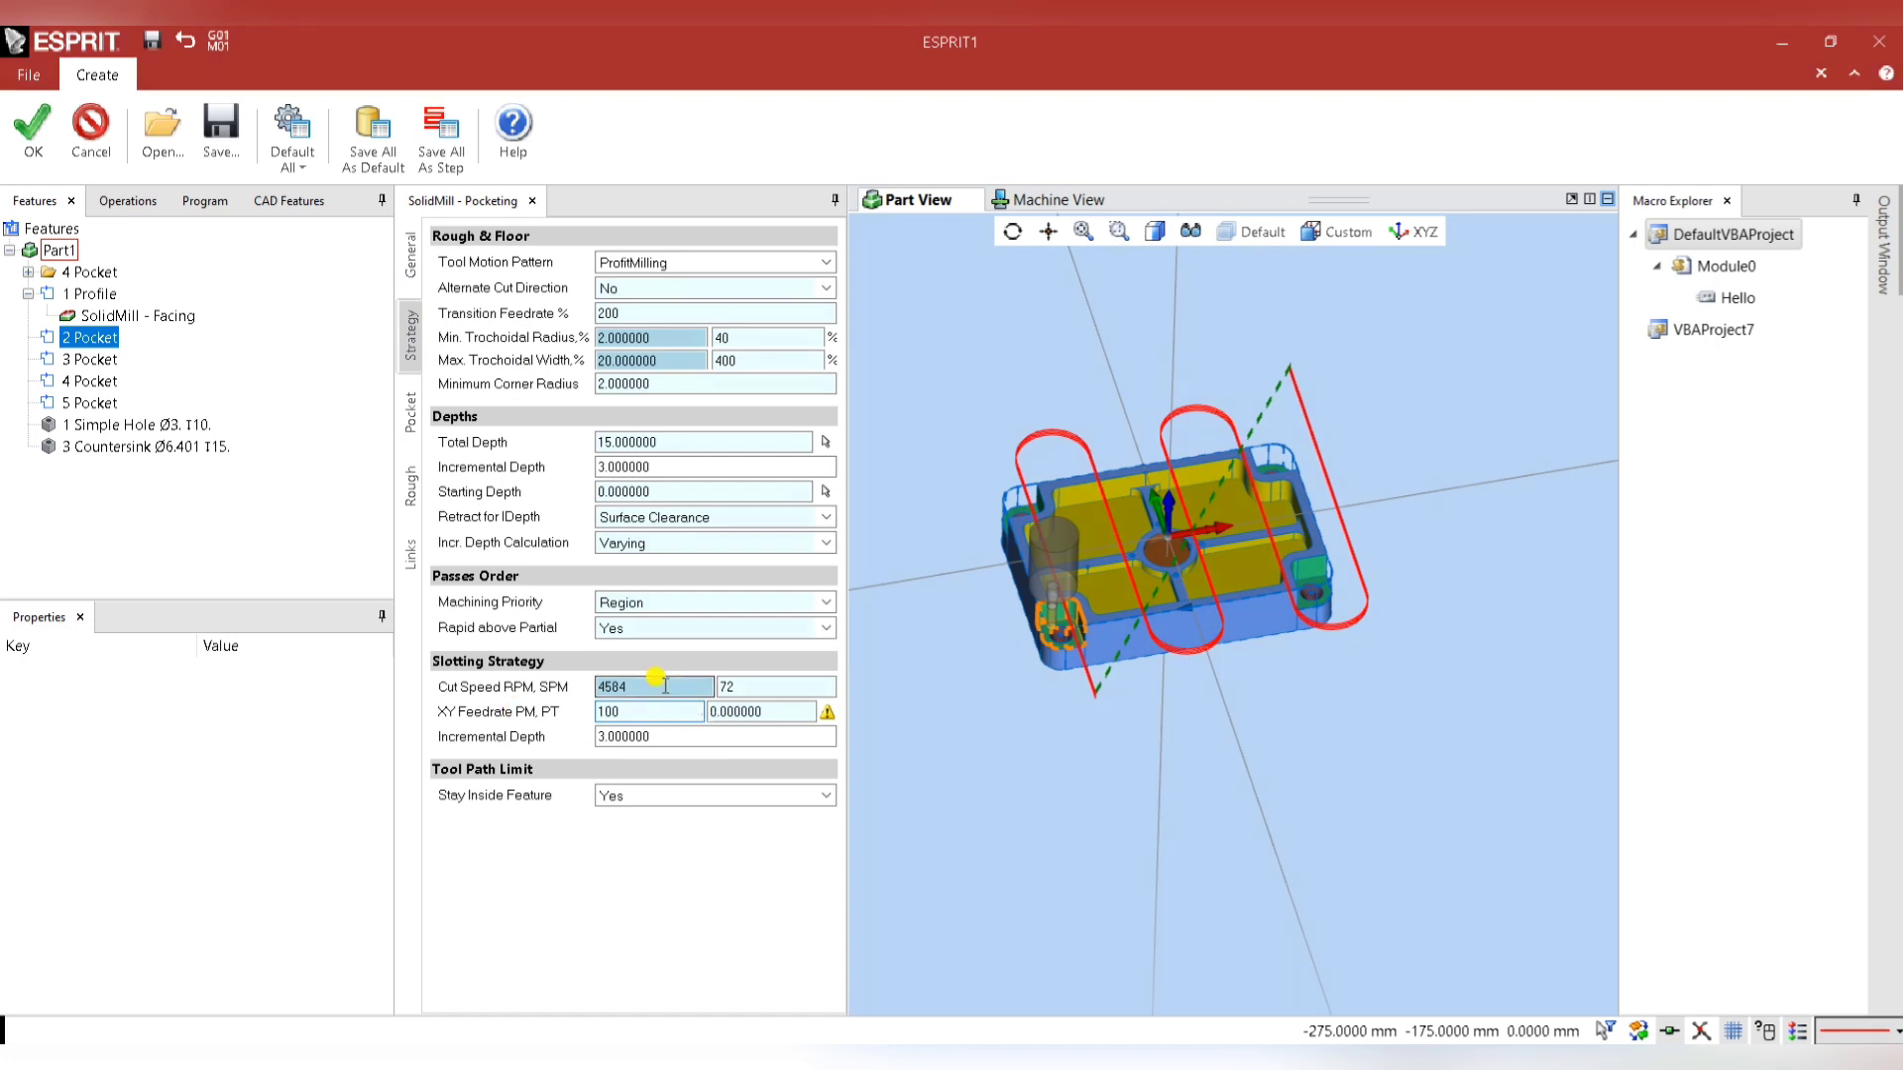
{"action": "left_click", "coordinate": [678, 713]}
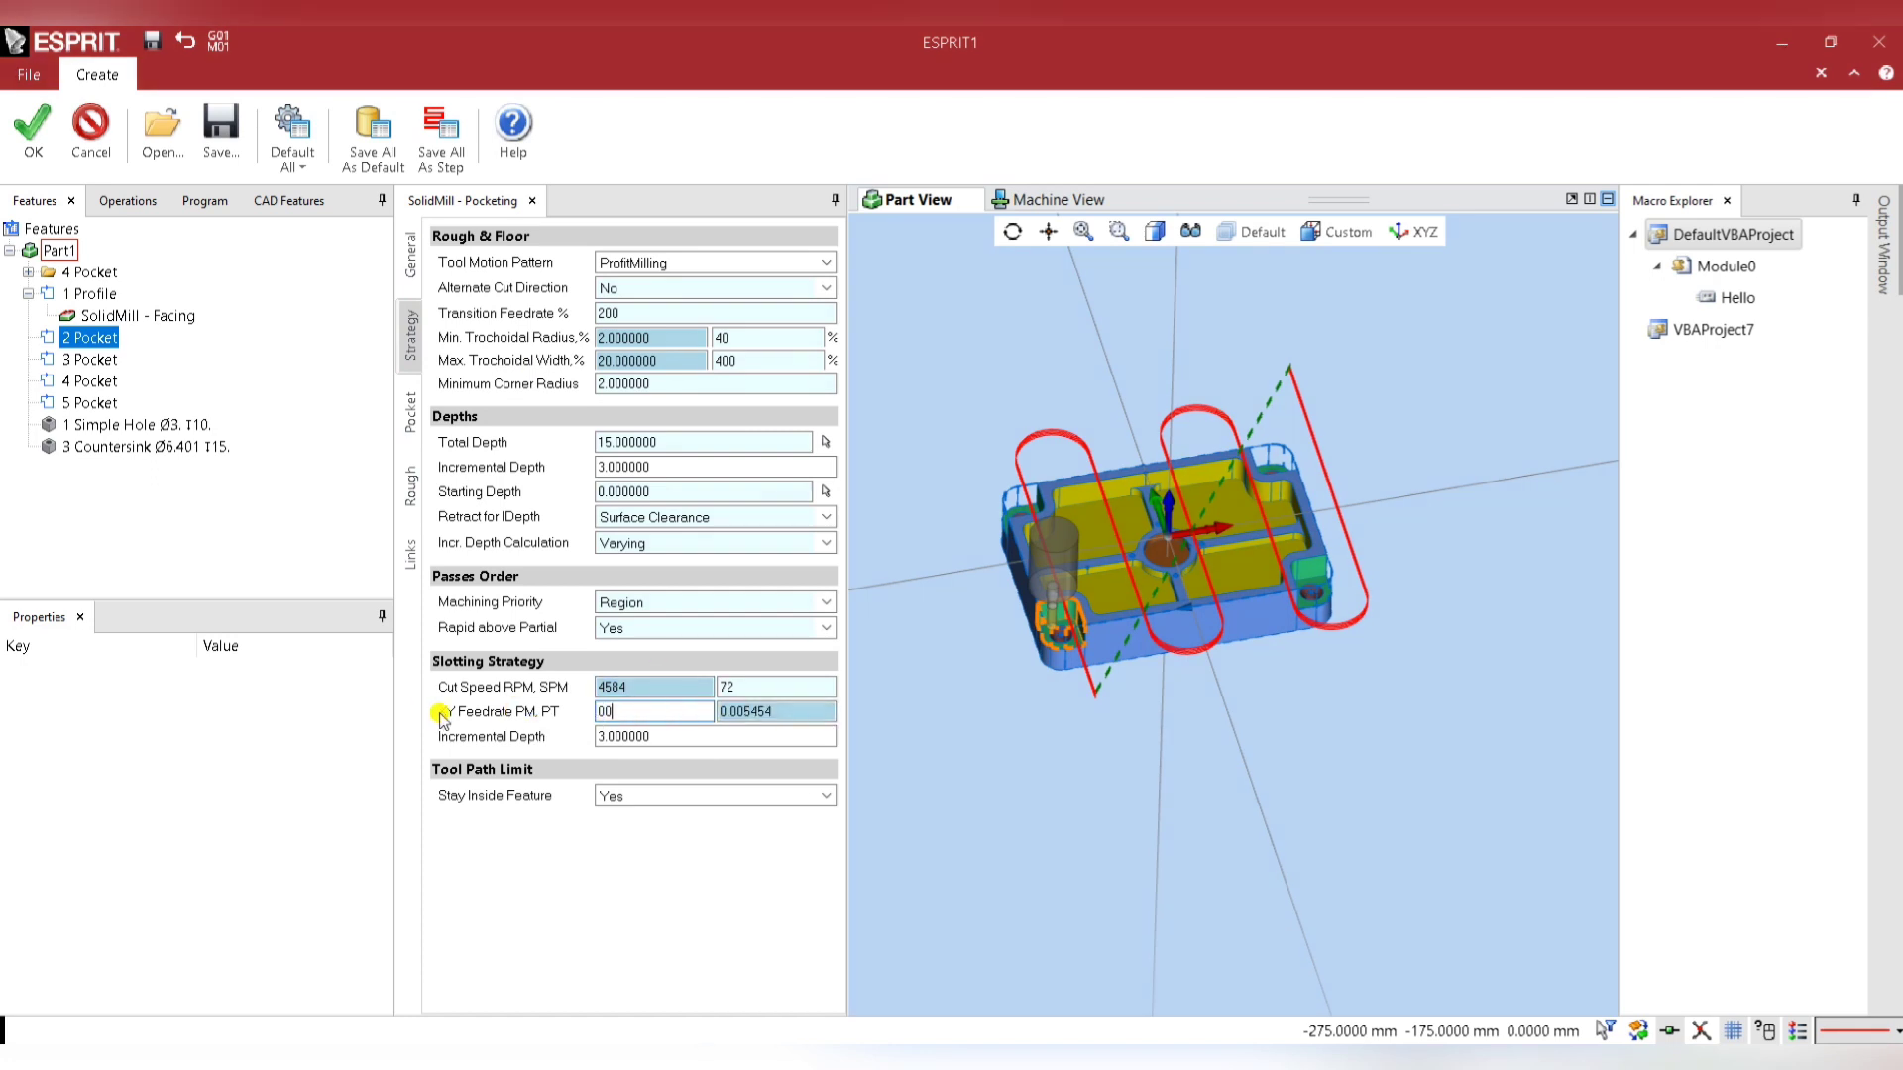
{"action": "type", "text": "1000"}
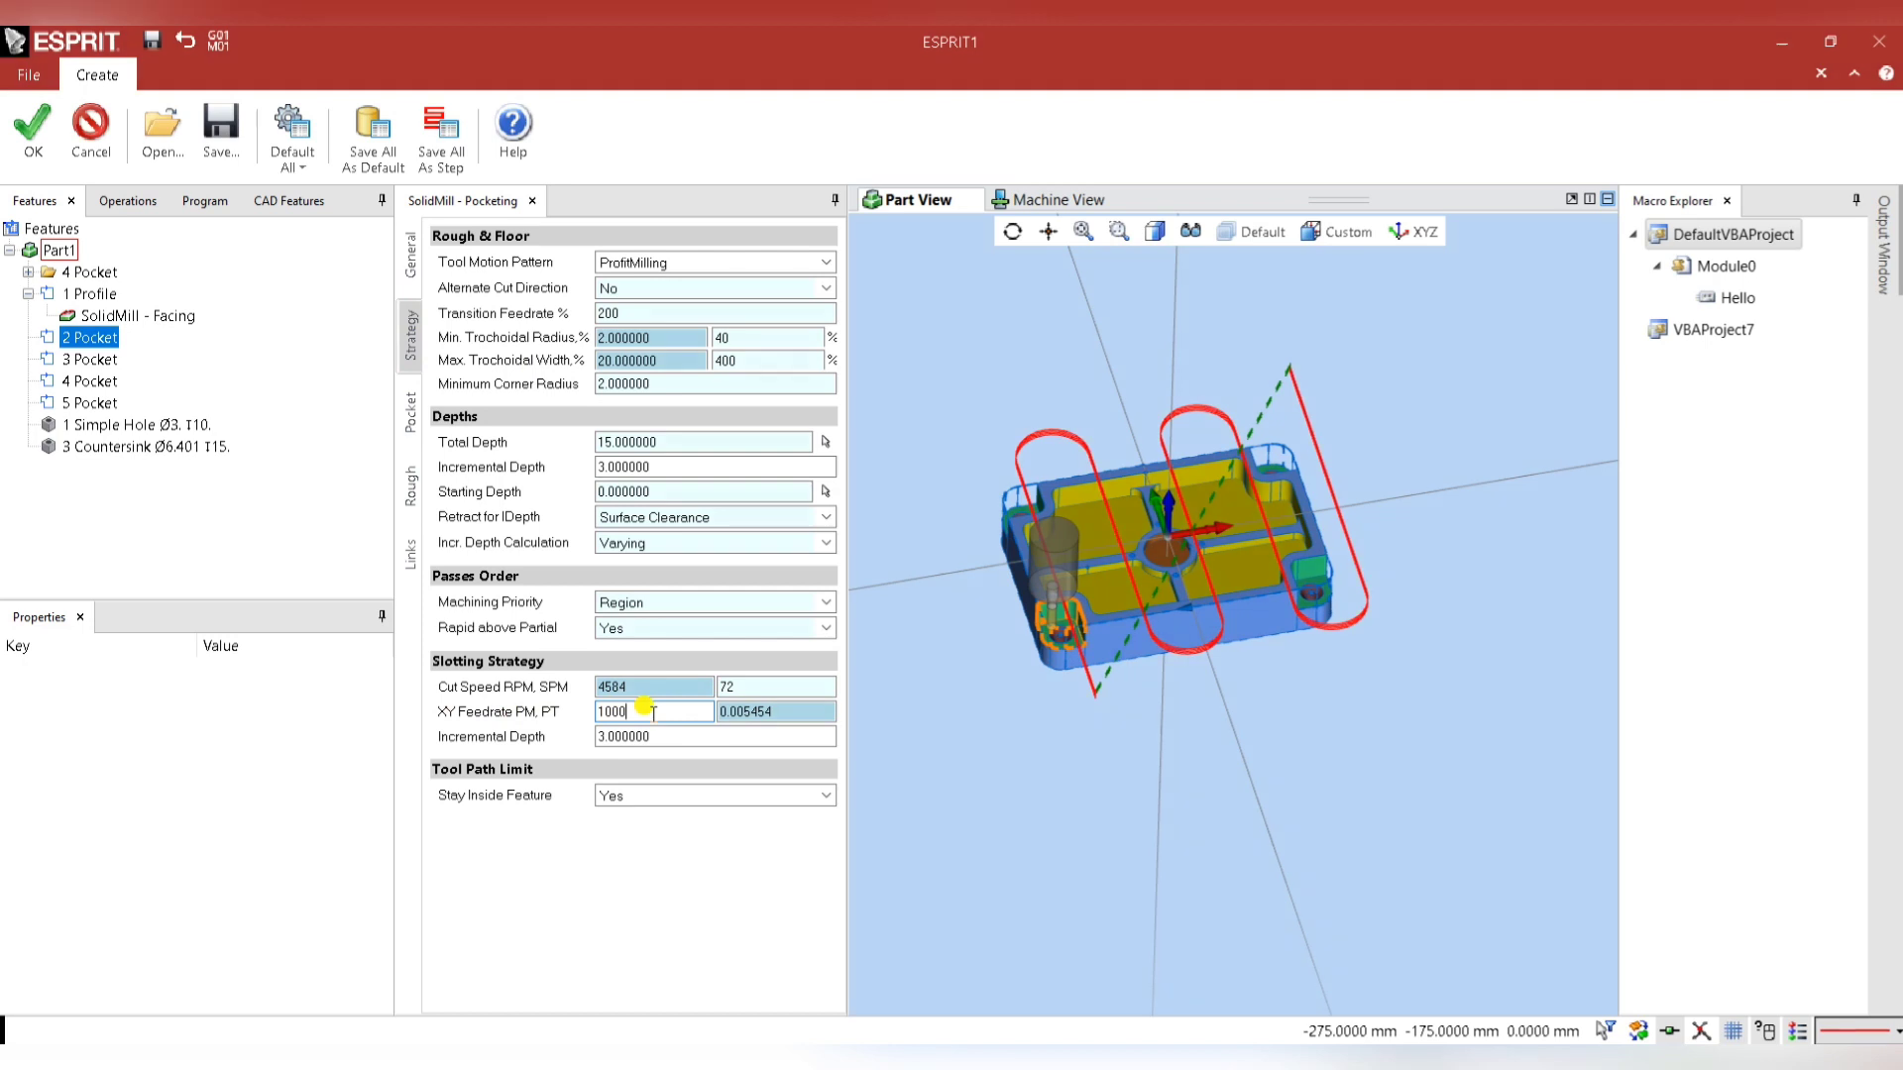
Set the pocketing operation's roughing XY and Z feedrates to 1000 per minute and accept the operation.
{"action": "left_click", "coordinate": [652, 694]}
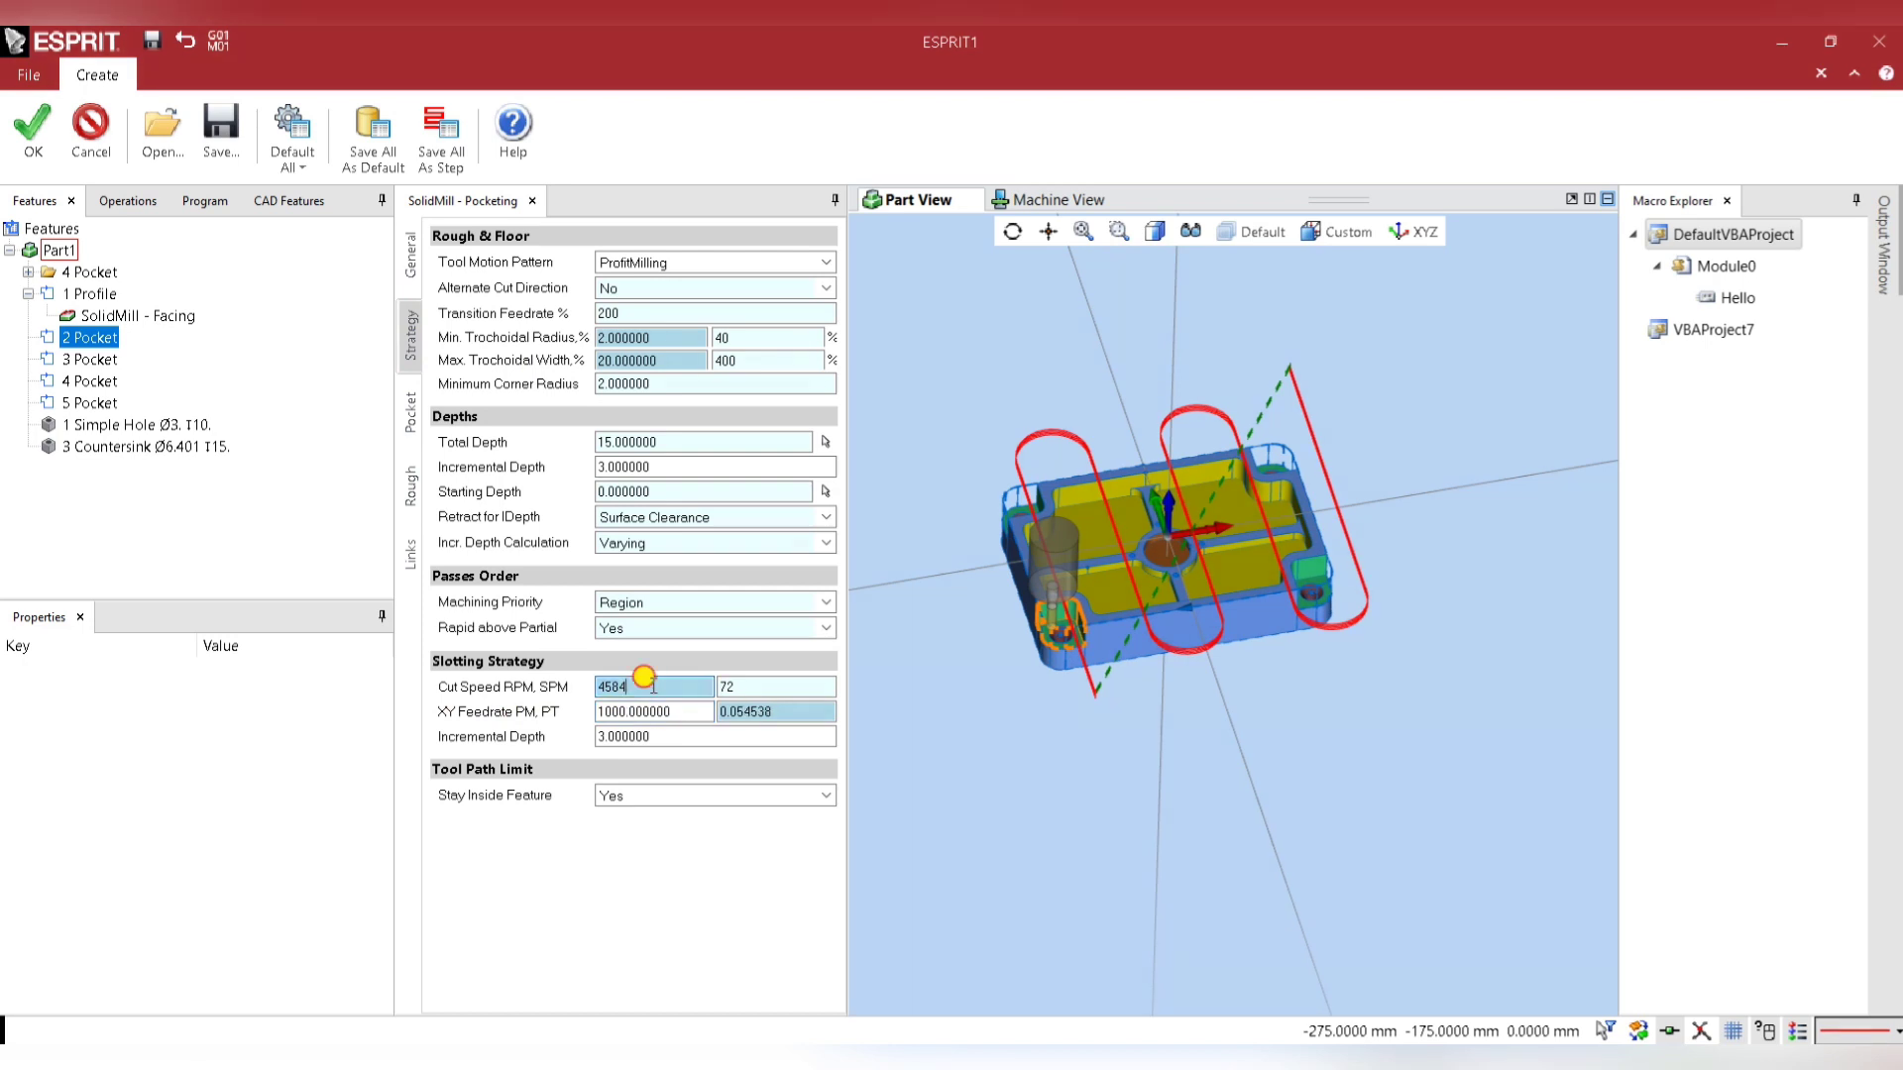
{"action": "left_click", "coordinate": [415, 415]}
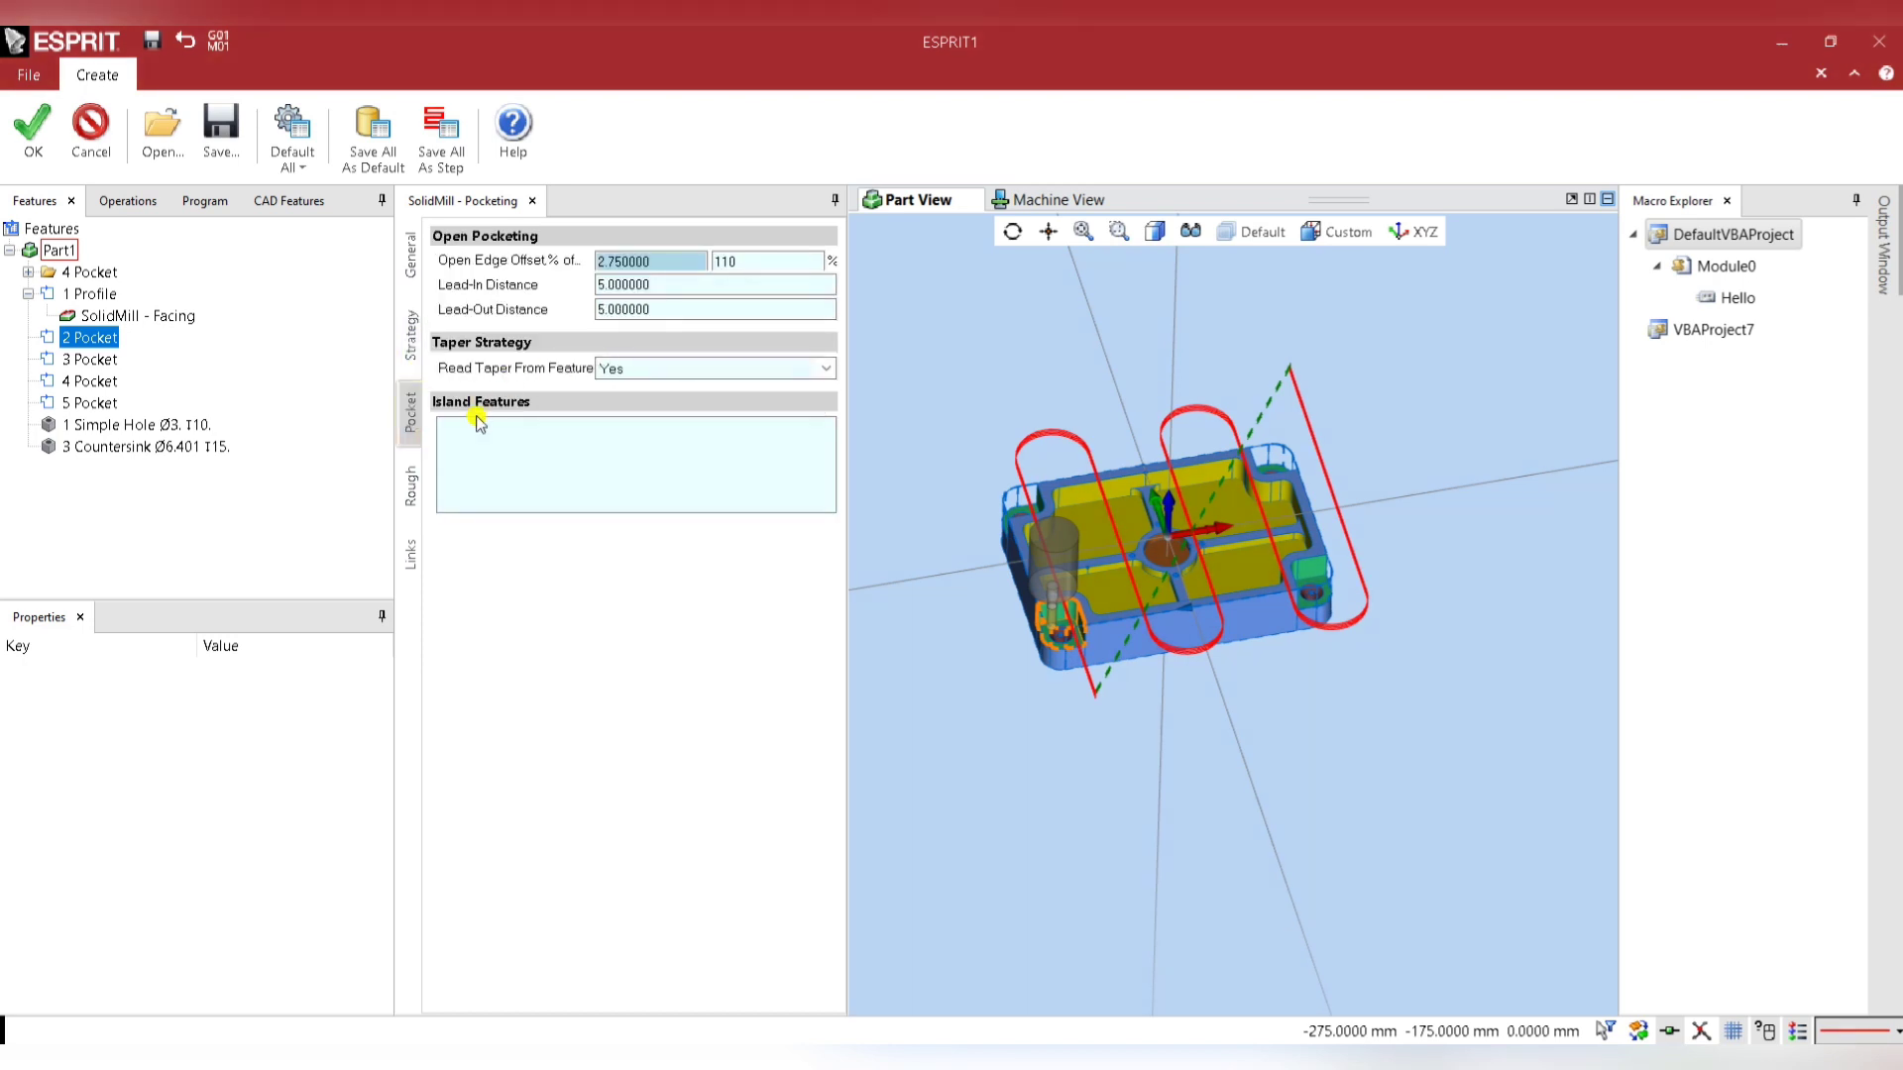
{"action": "left_click", "coordinate": [421, 488]}
{"action": "double_click", "coordinate": [680, 286]}
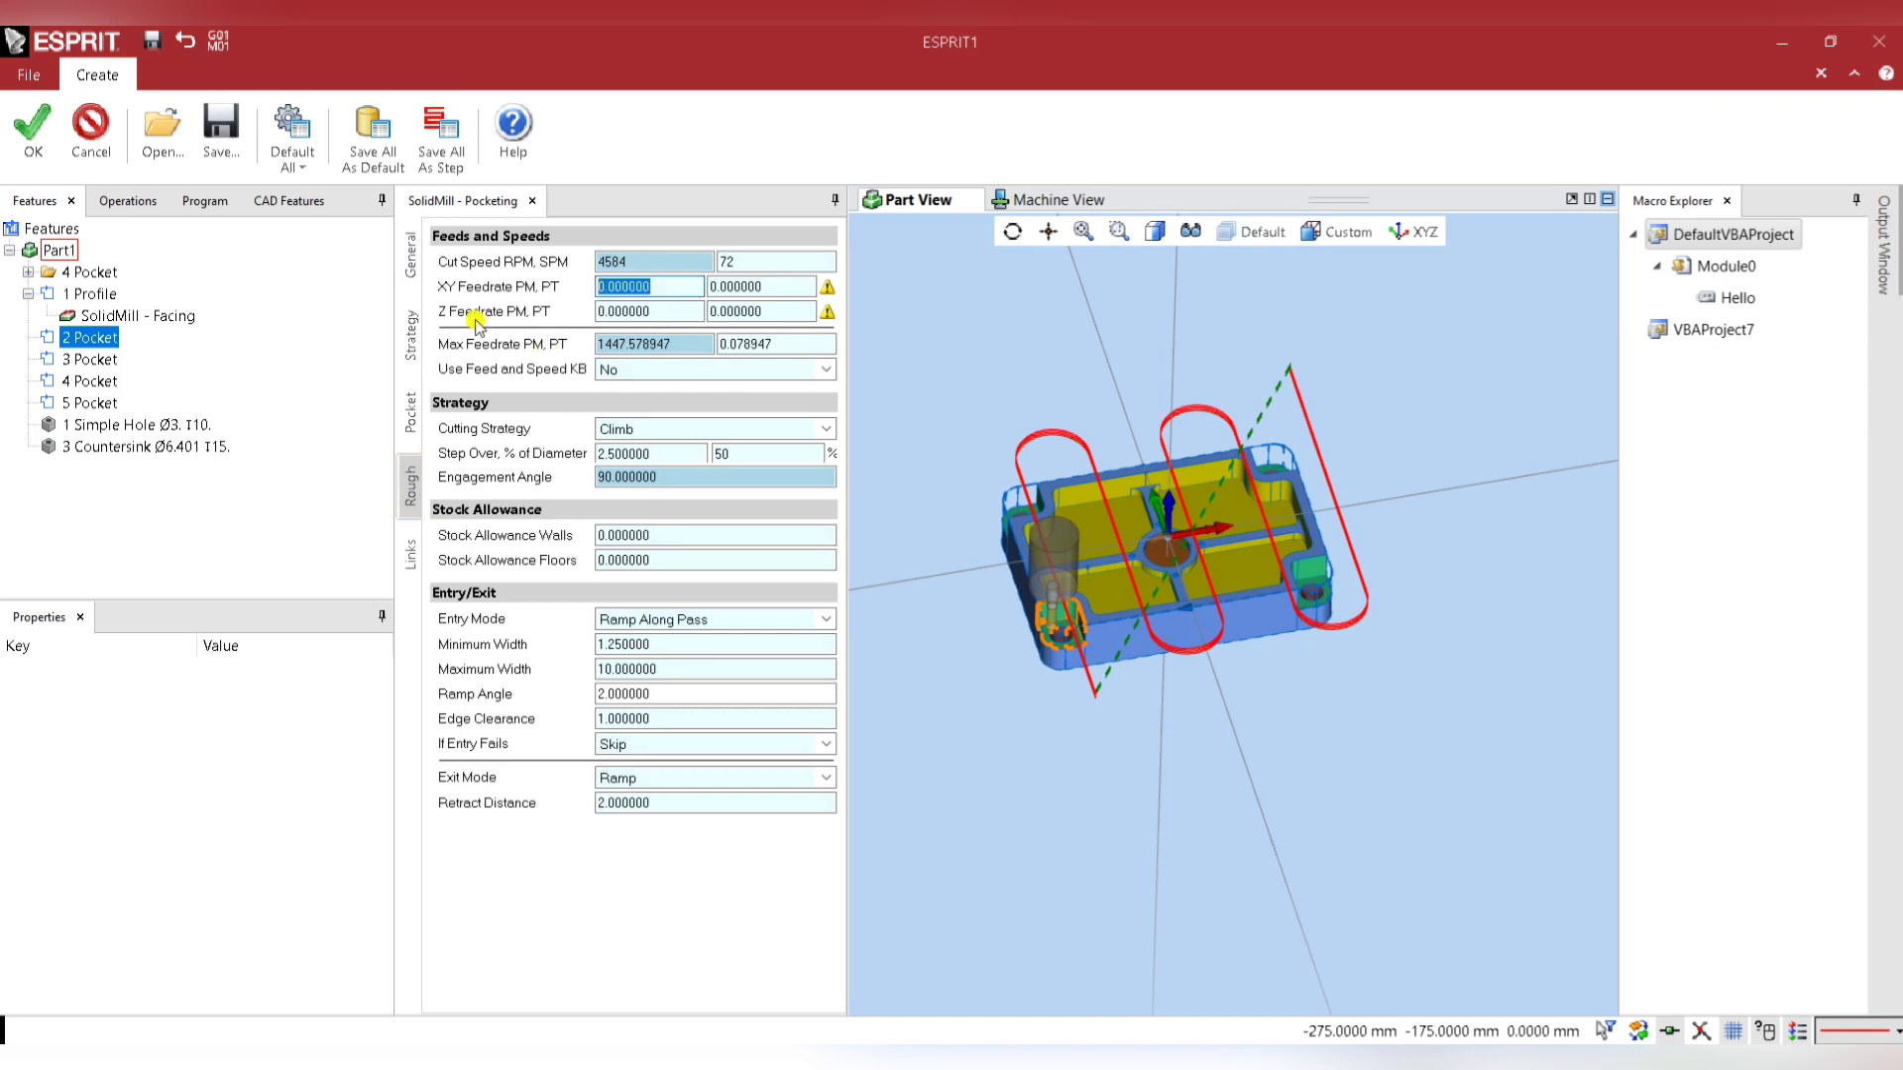
{"action": "type", "text": "0"}
{"action": "left_click", "coordinate": [678, 287]}
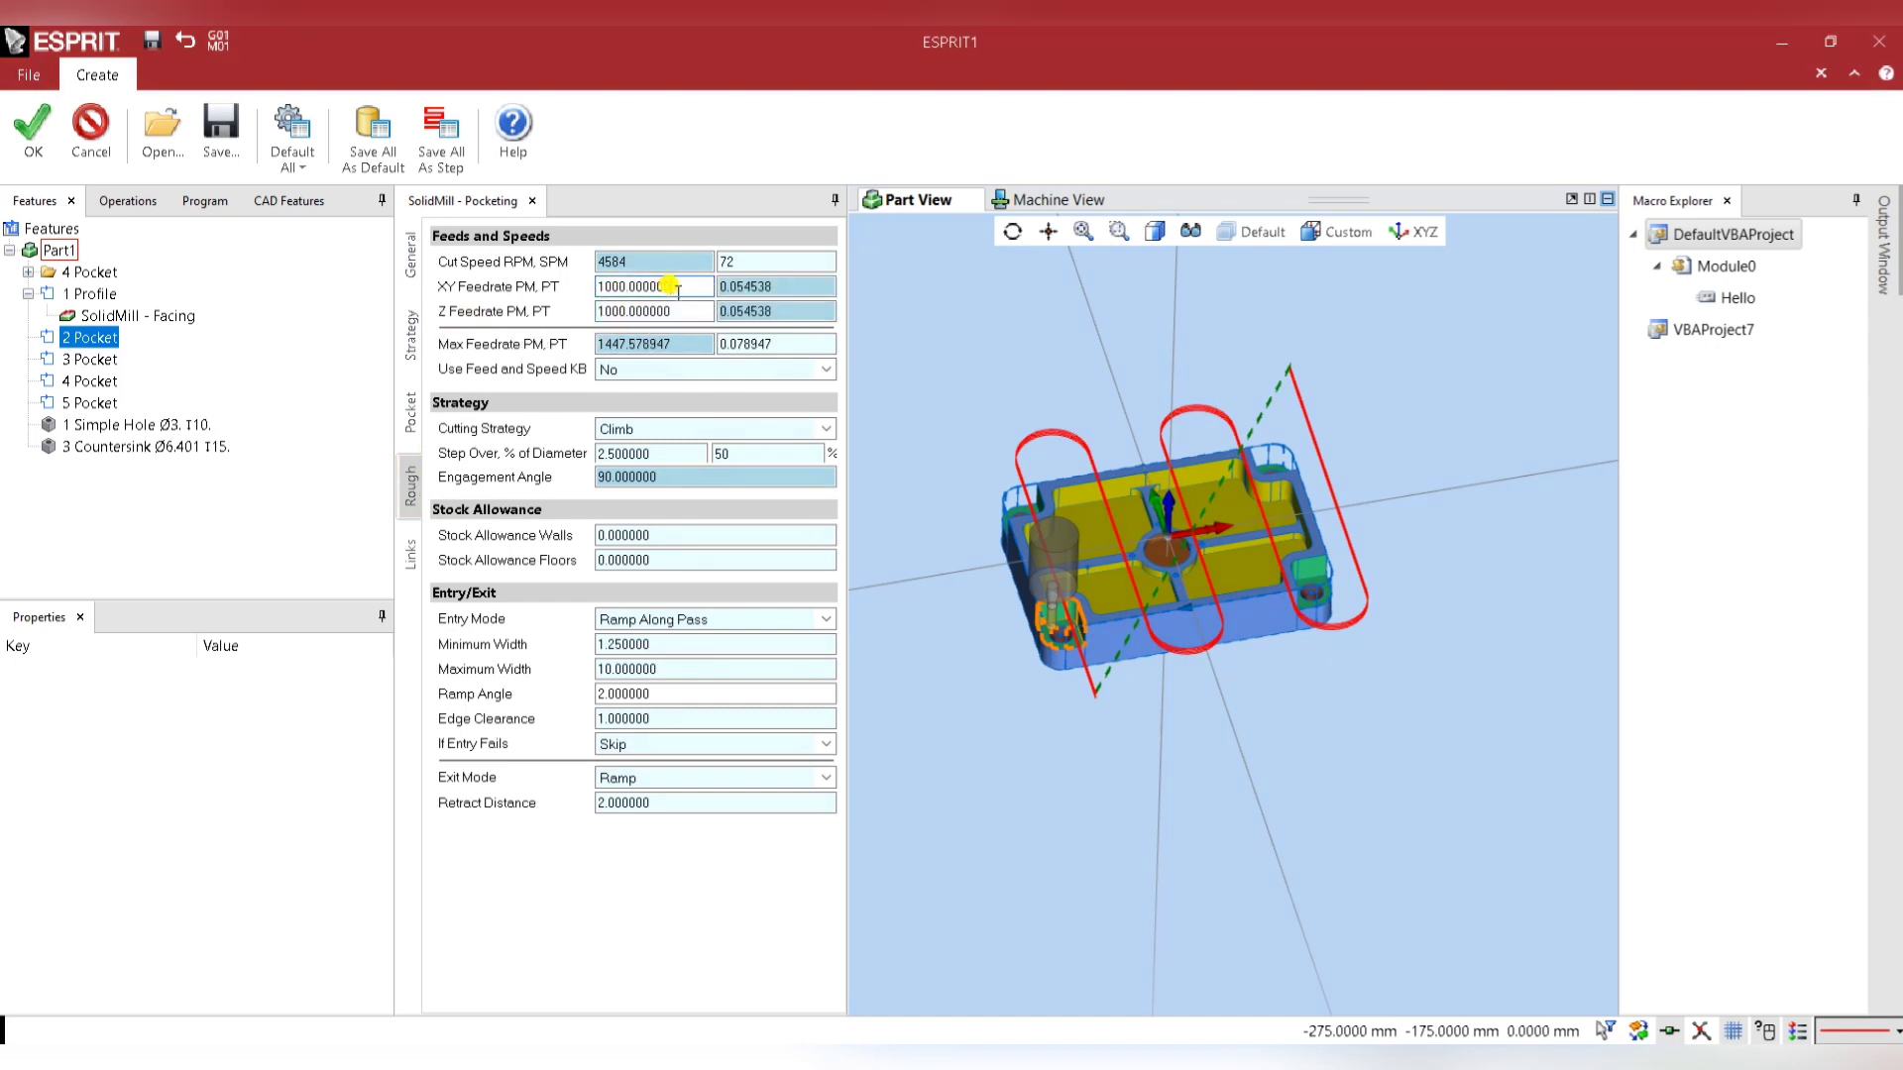
{"action": "left_click", "coordinate": [34, 139]}
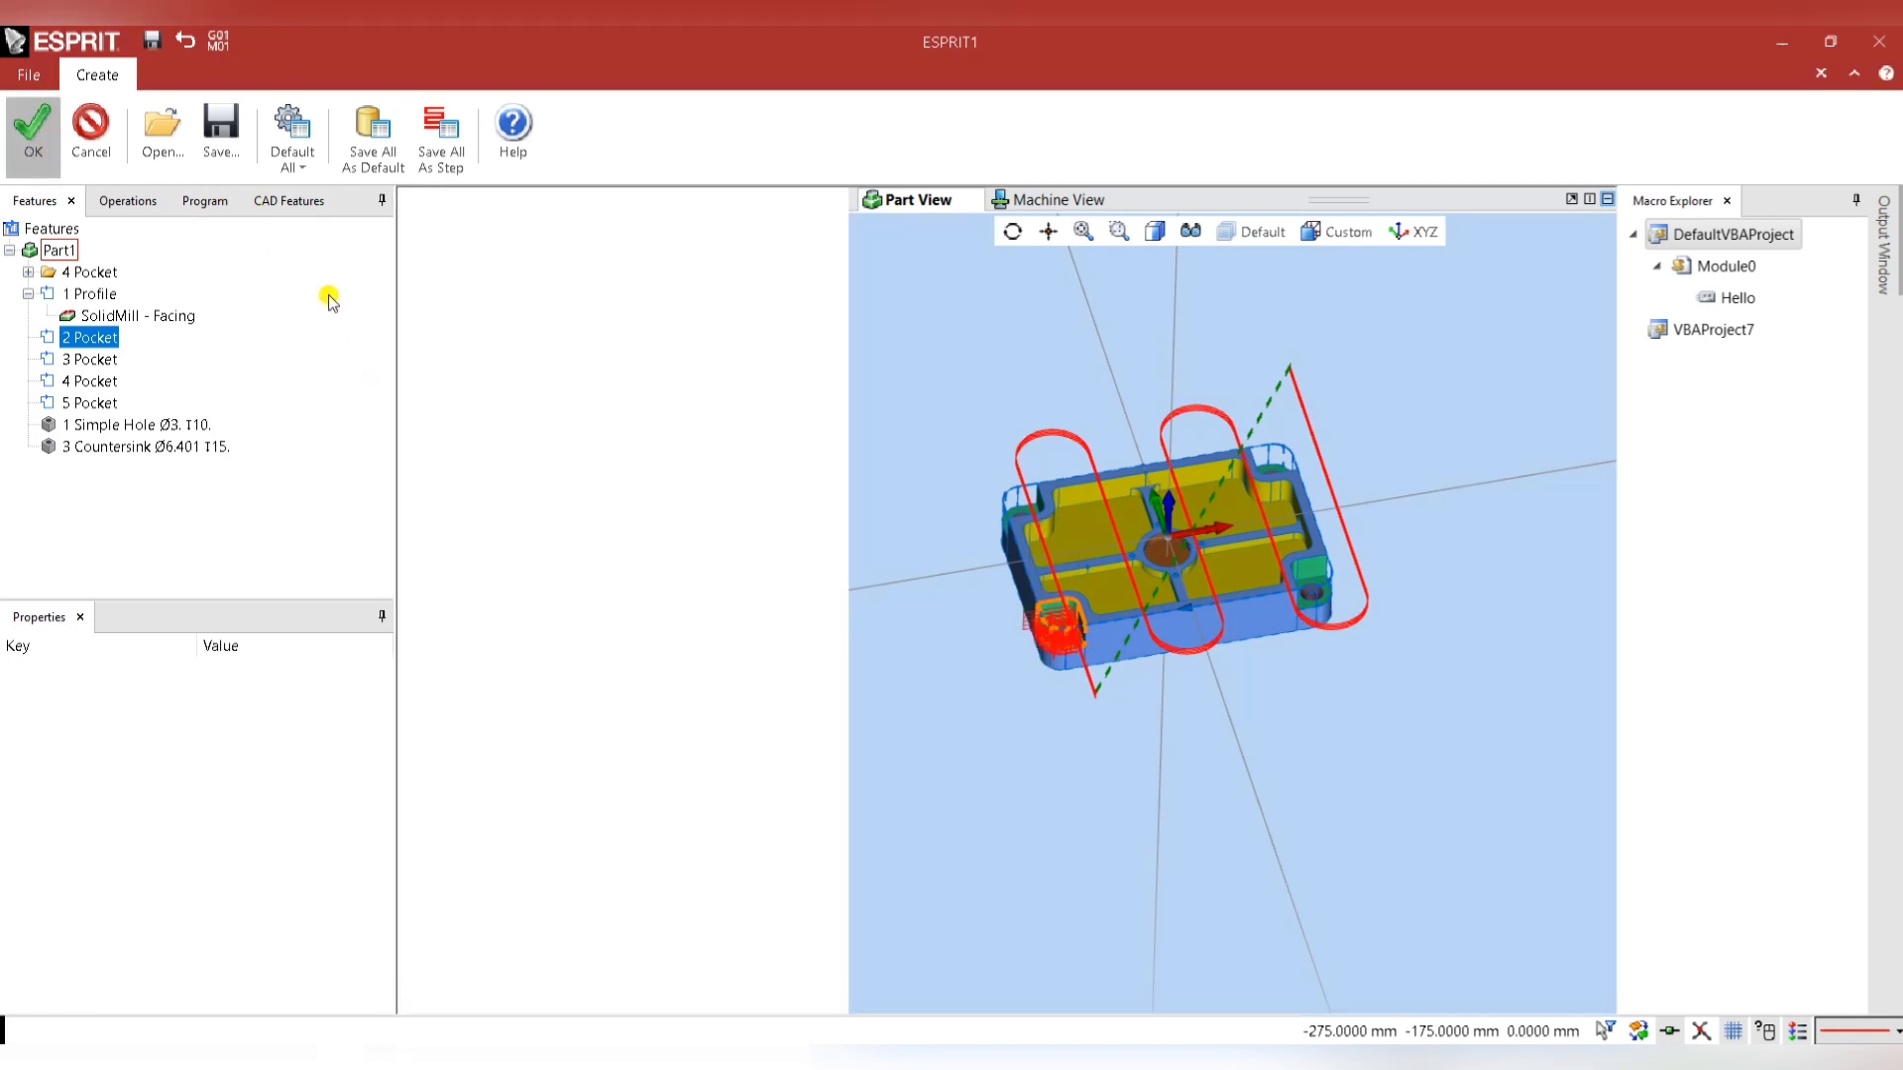
{"action": "left_click", "coordinate": [771, 688]}
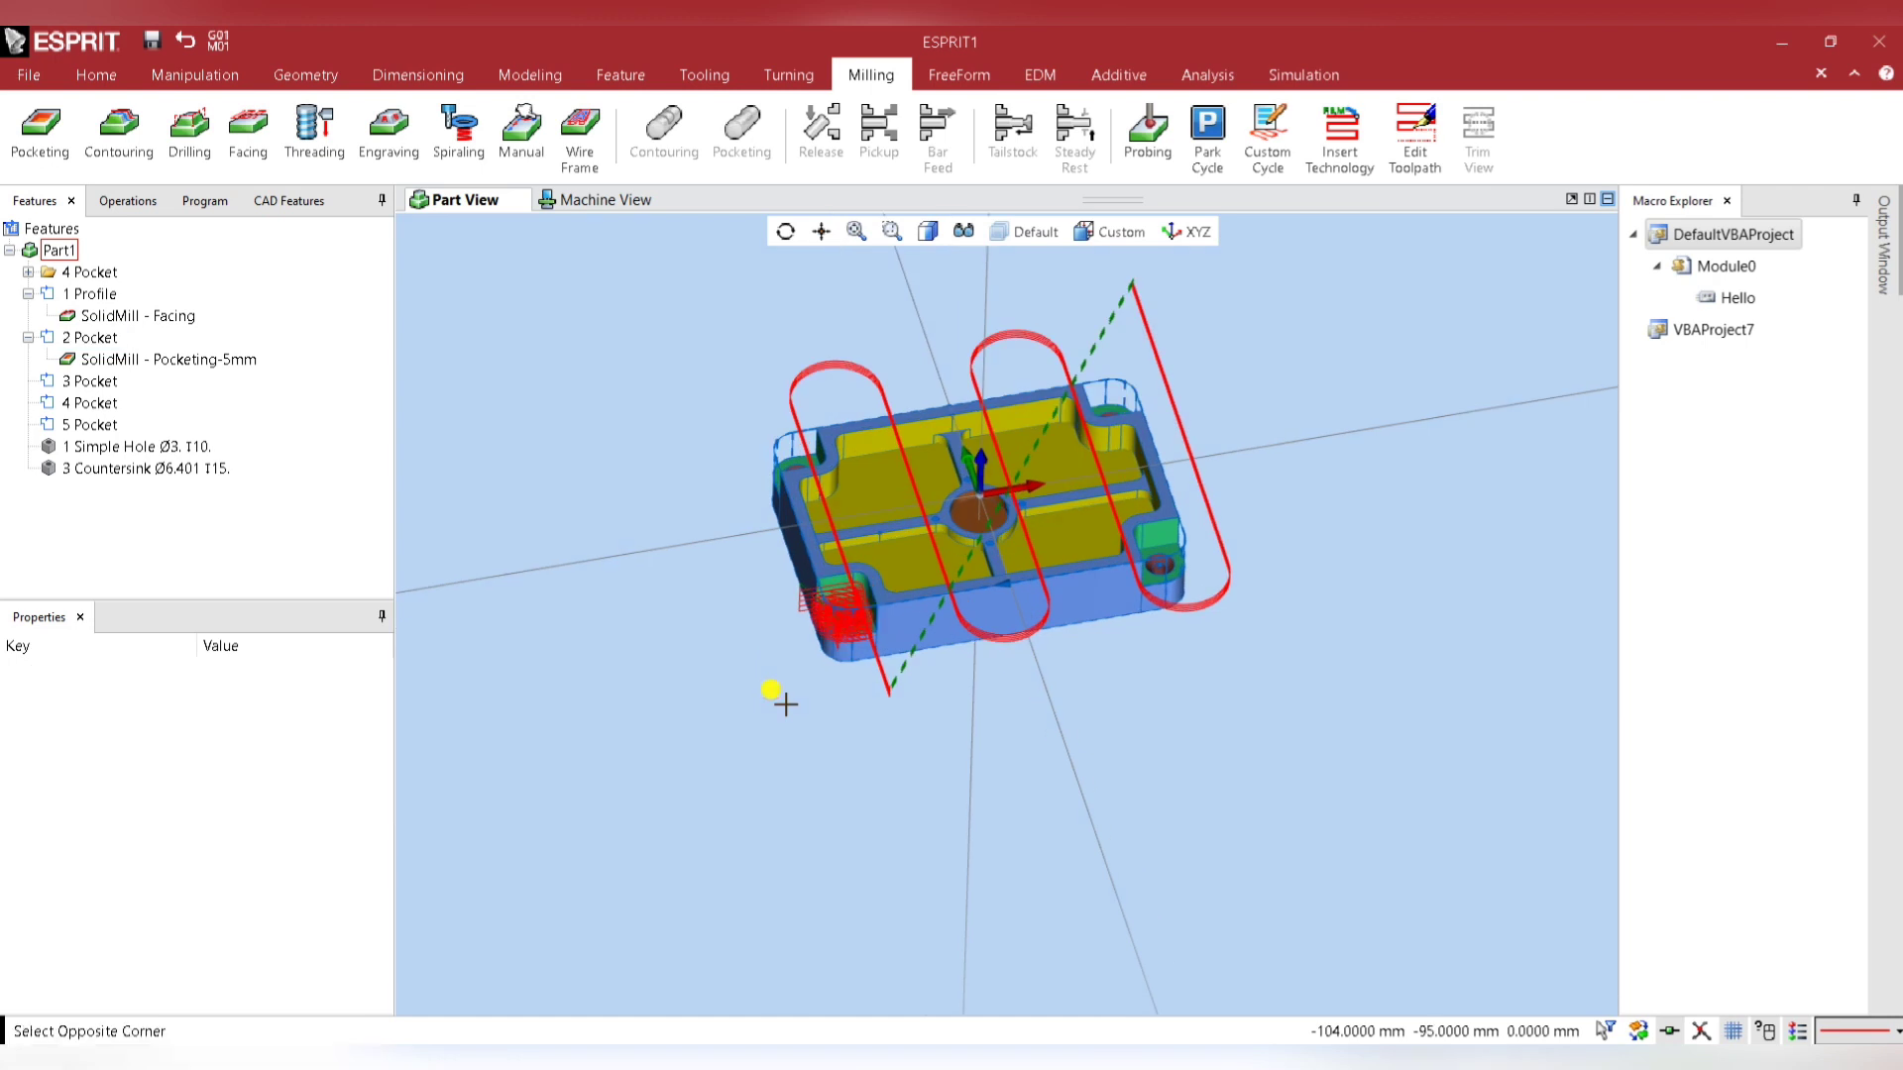
Copy the 5 mm pocketing operation from the front-left corner pocket onto the other three corner pockets.
{"action": "scroll", "coordinate": [846, 544], "scroll_direction": "up", "scroll_amount": 3}
{"action": "left_click", "coordinate": [168, 367]}
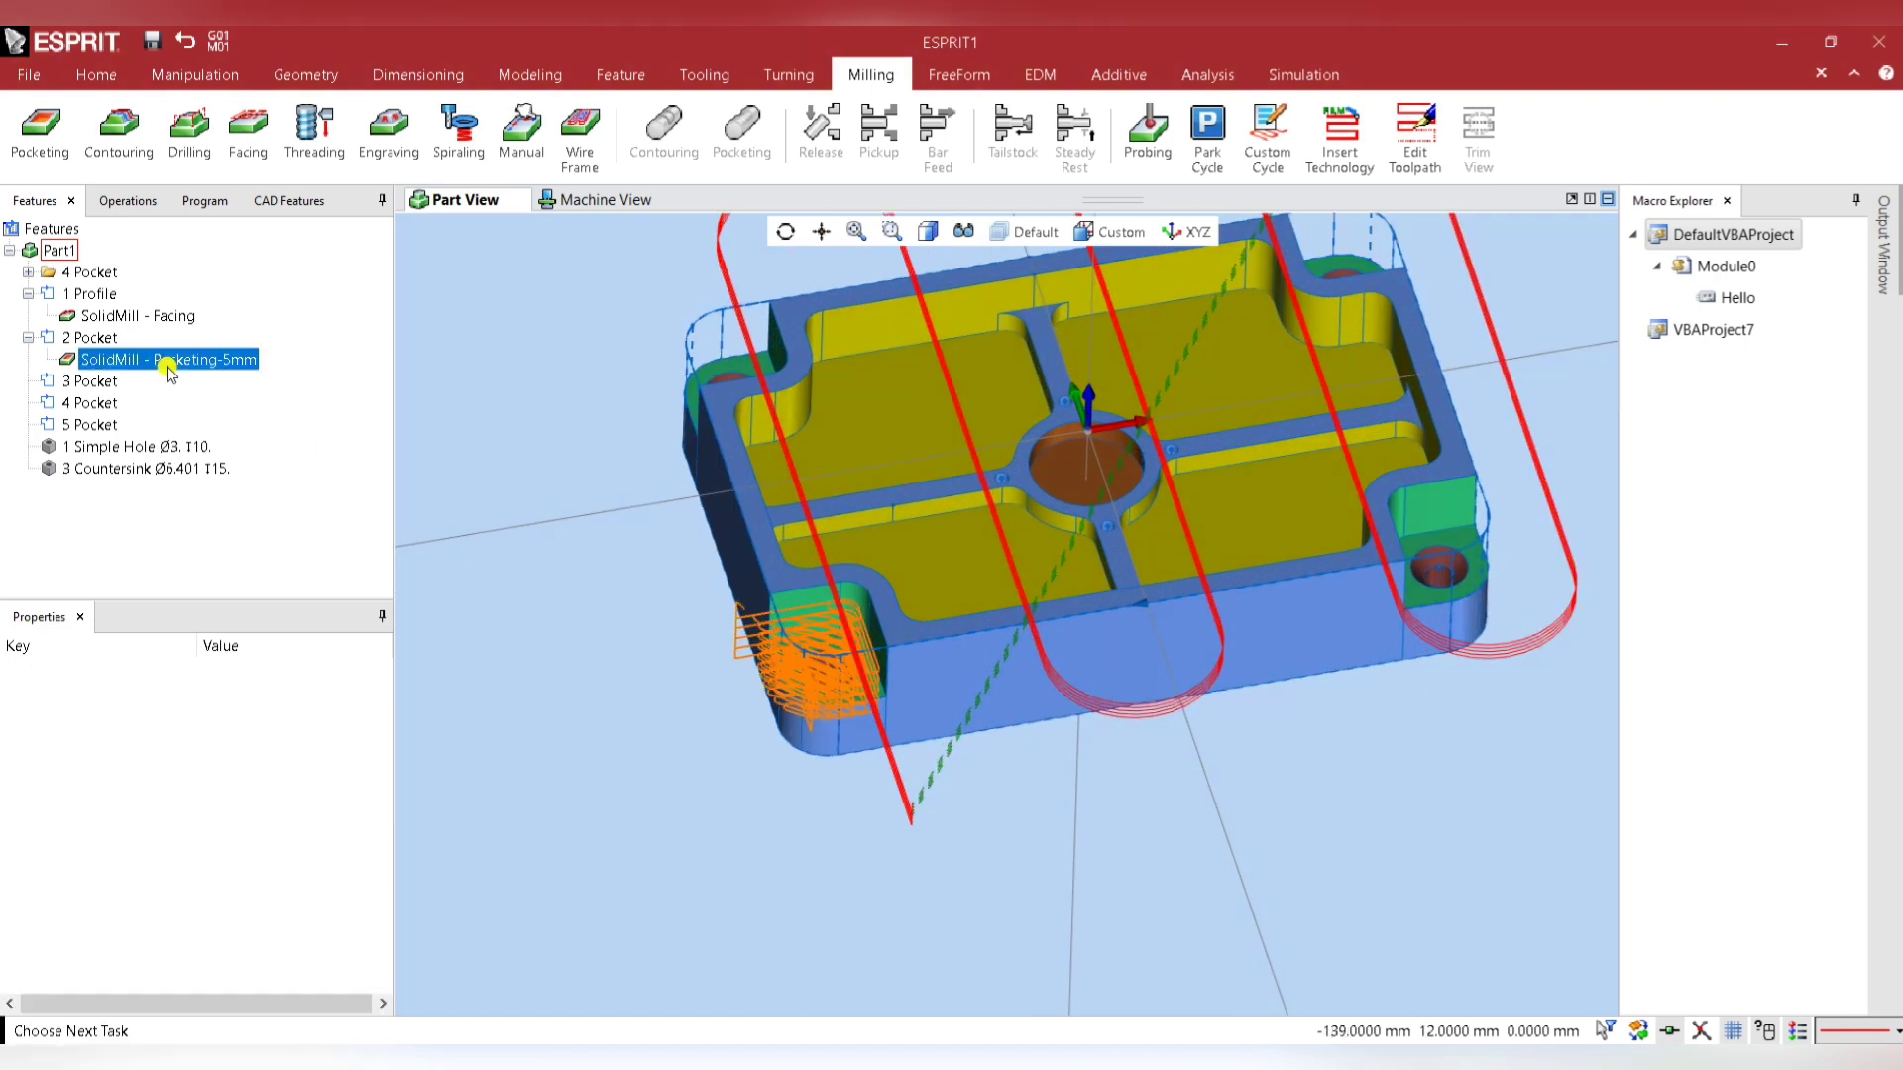
{"action": "right_click", "coordinate": [168, 363]}
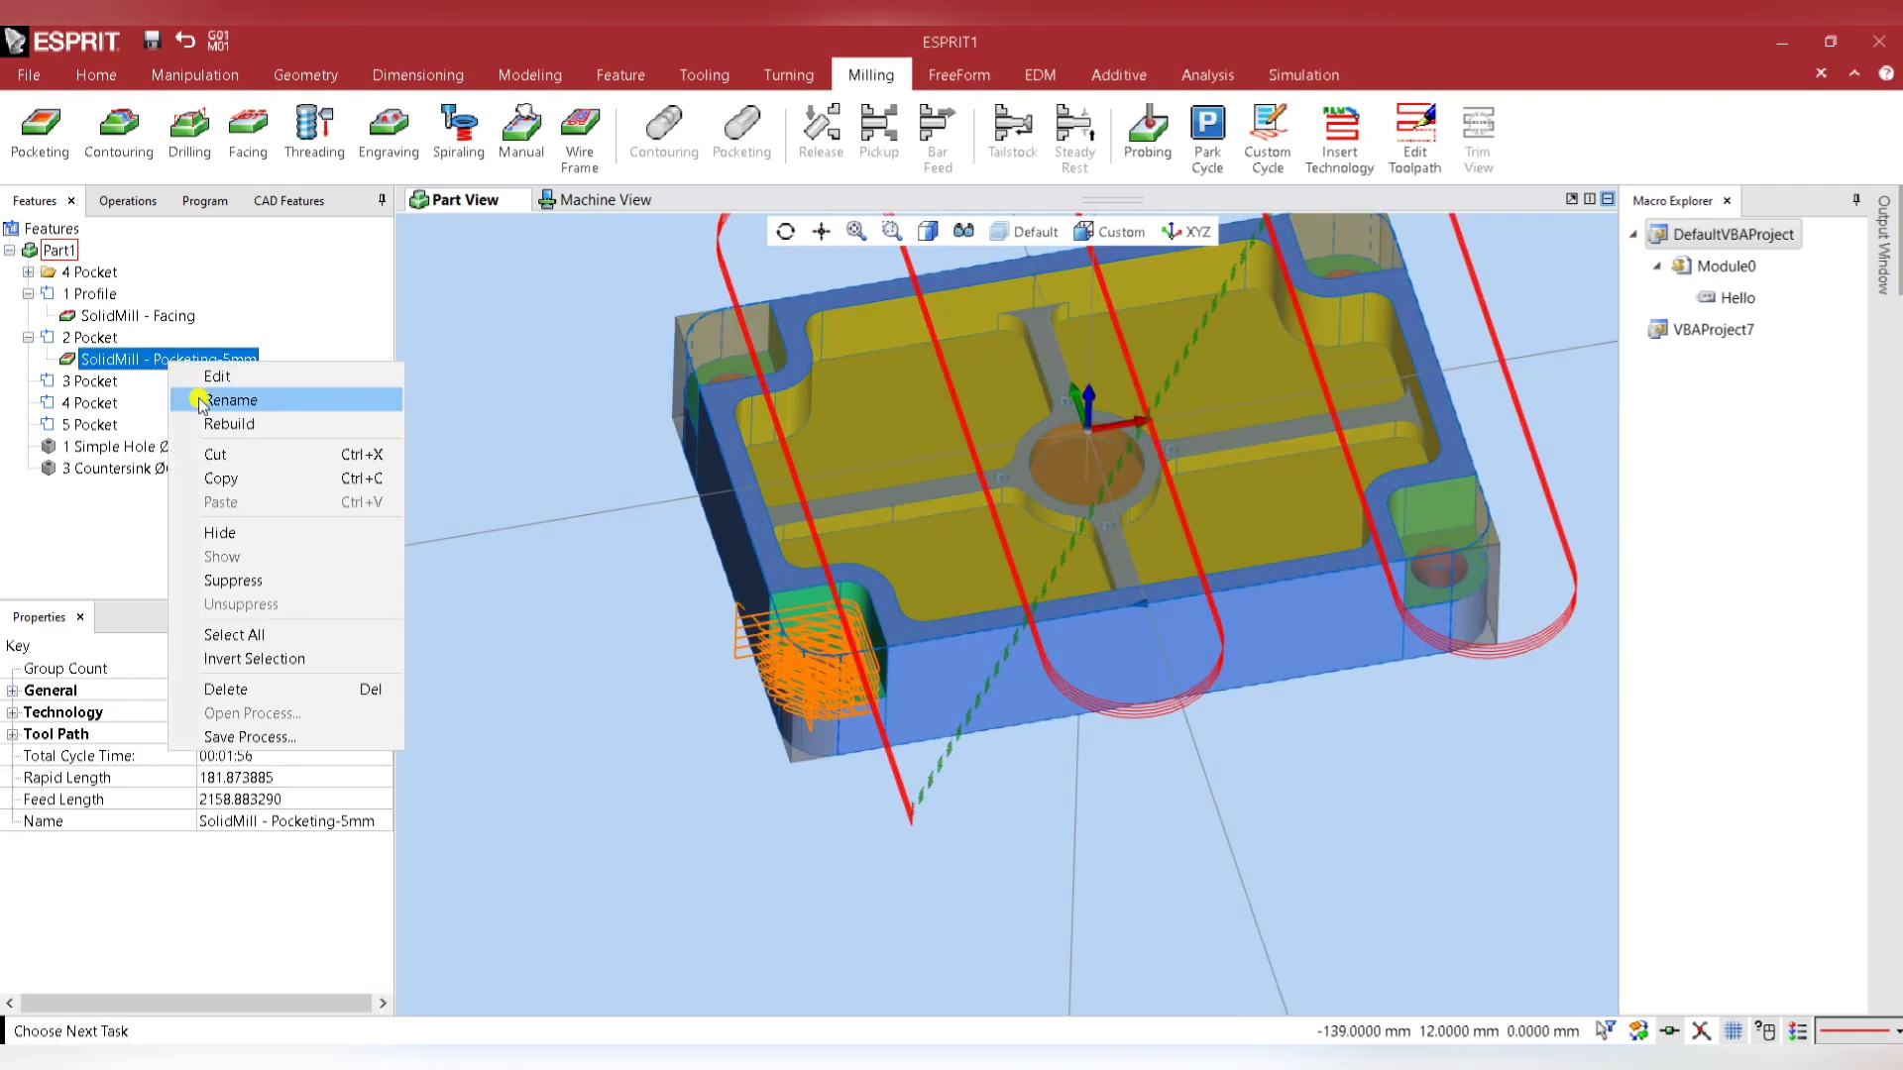
{"action": "left_click", "coordinate": [212, 478]}
{"action": "left_click", "coordinate": [95, 382]}
{"action": "right_click", "coordinate": [99, 383]}
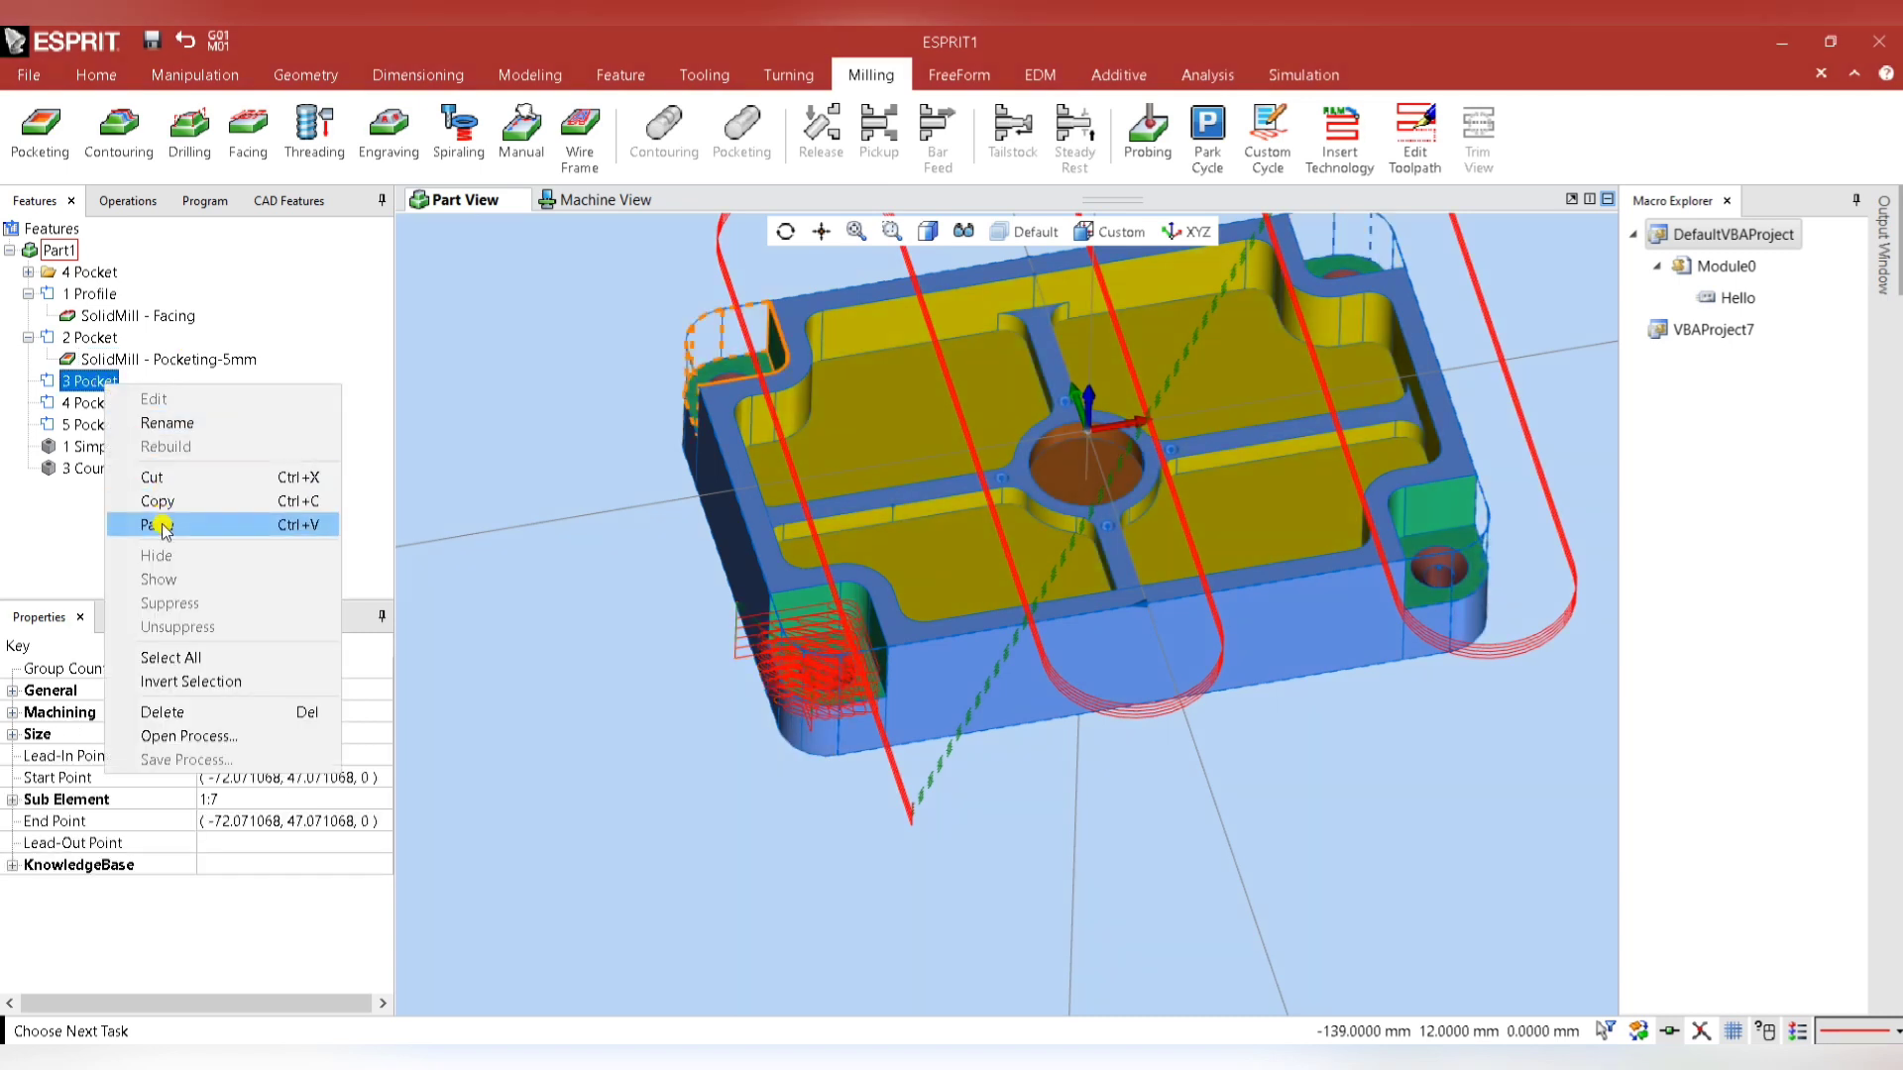
{"action": "left_click", "coordinate": [153, 478]}
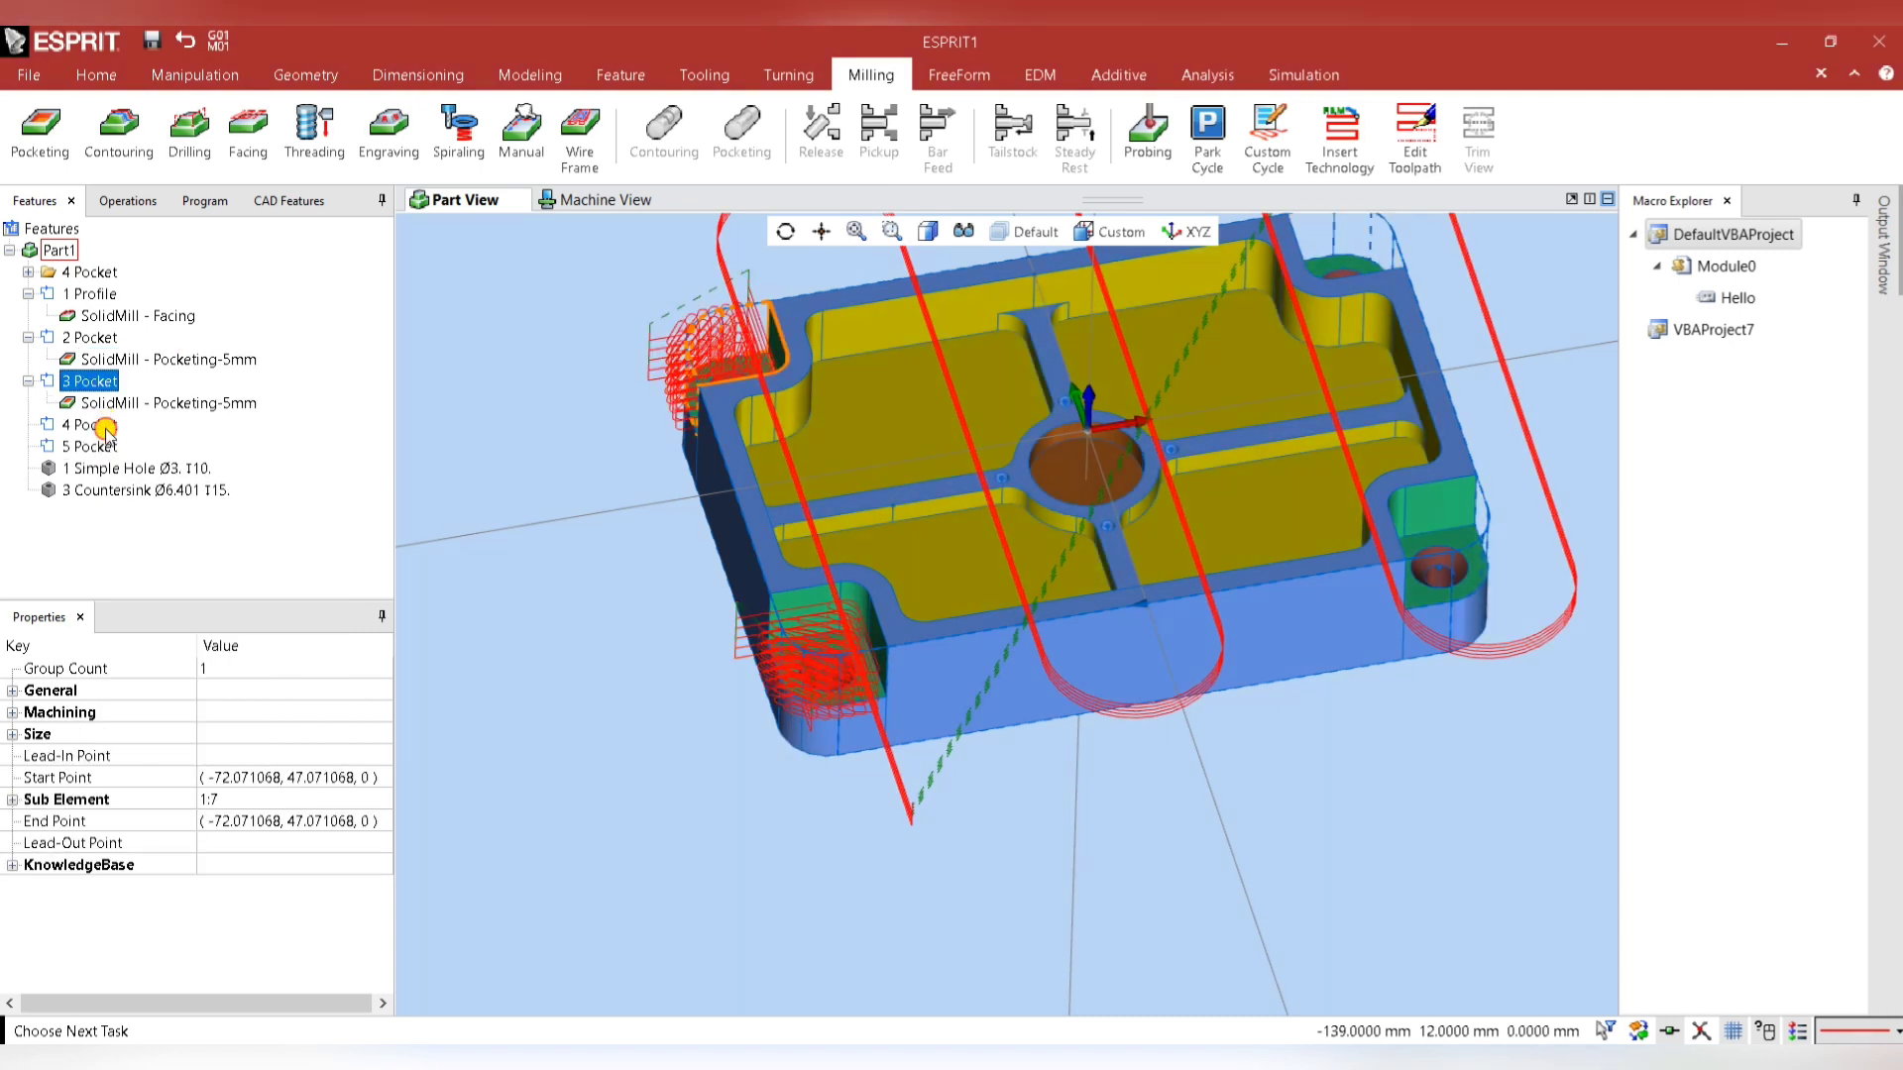
{"action": "right_click", "coordinate": [106, 434]}
{"action": "left_click", "coordinate": [164, 572]}
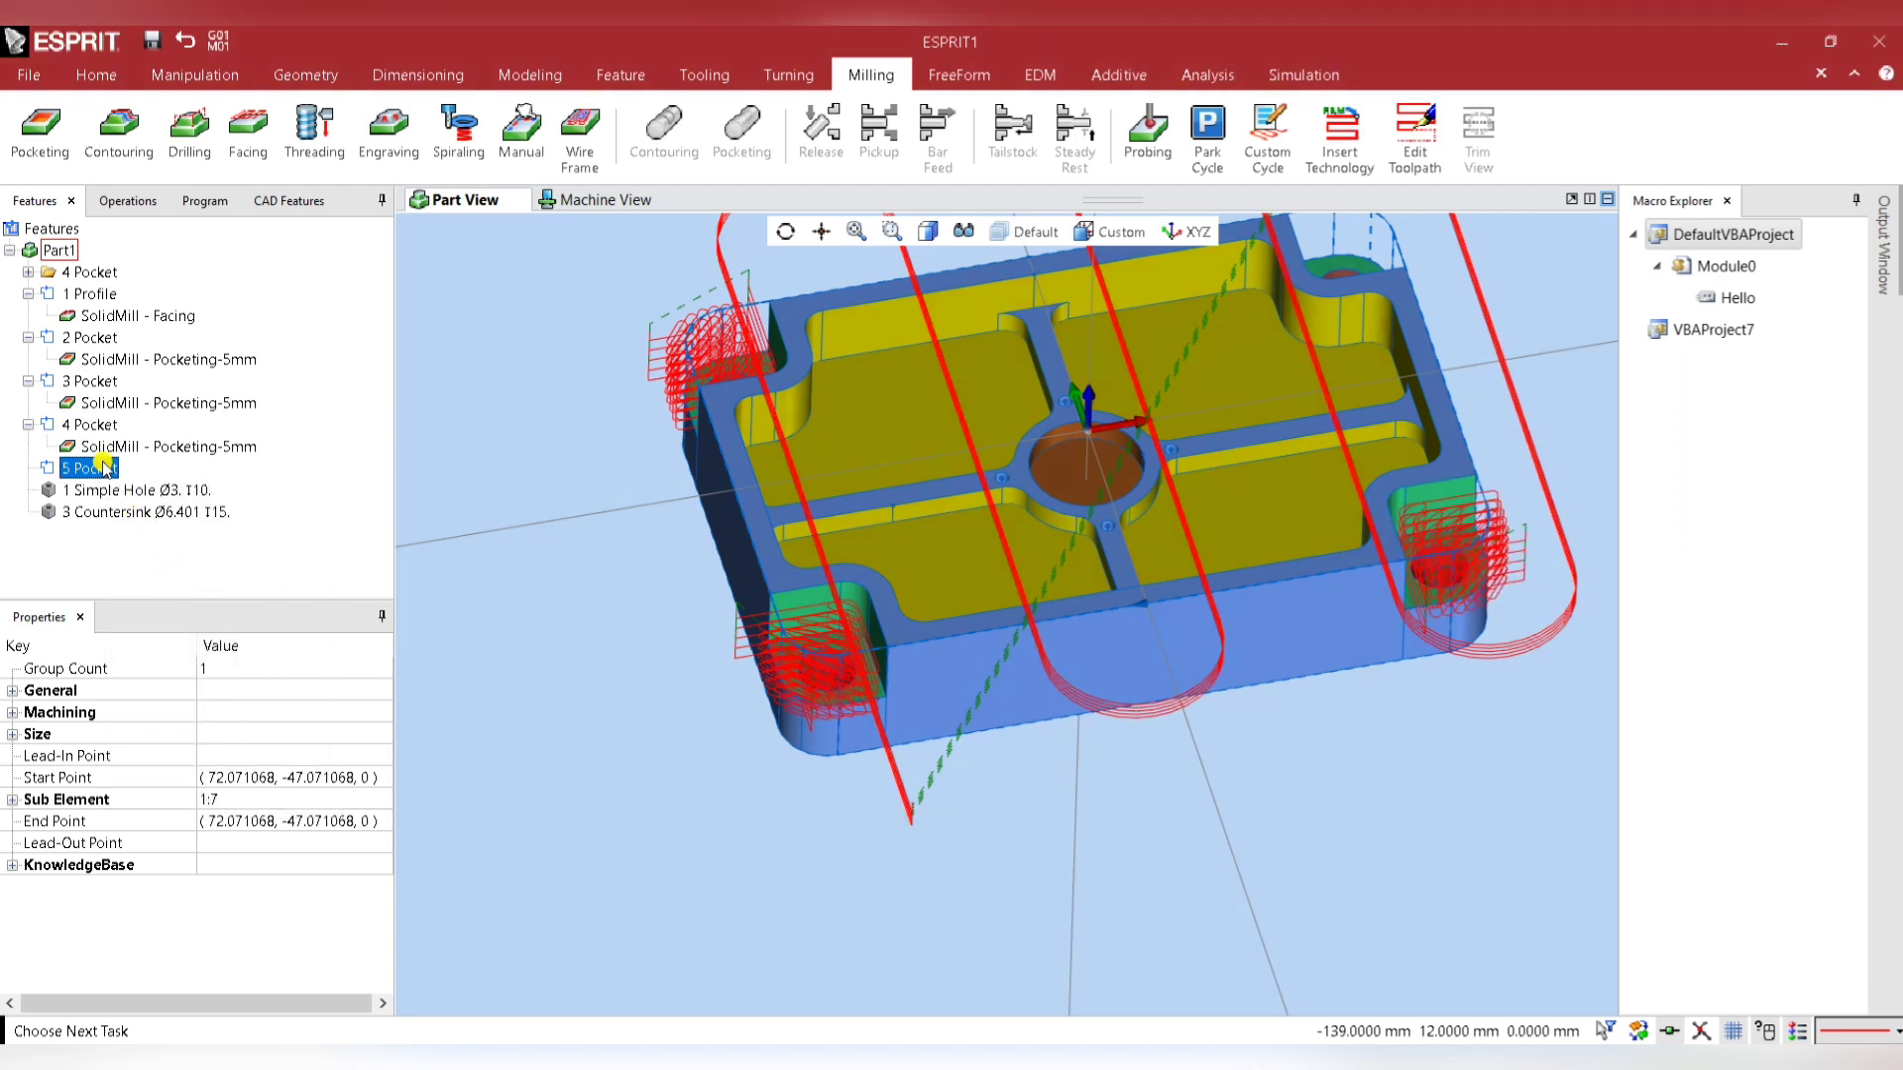
{"action": "right_click", "coordinate": [106, 468]}
{"action": "left_click", "coordinate": [198, 601]}
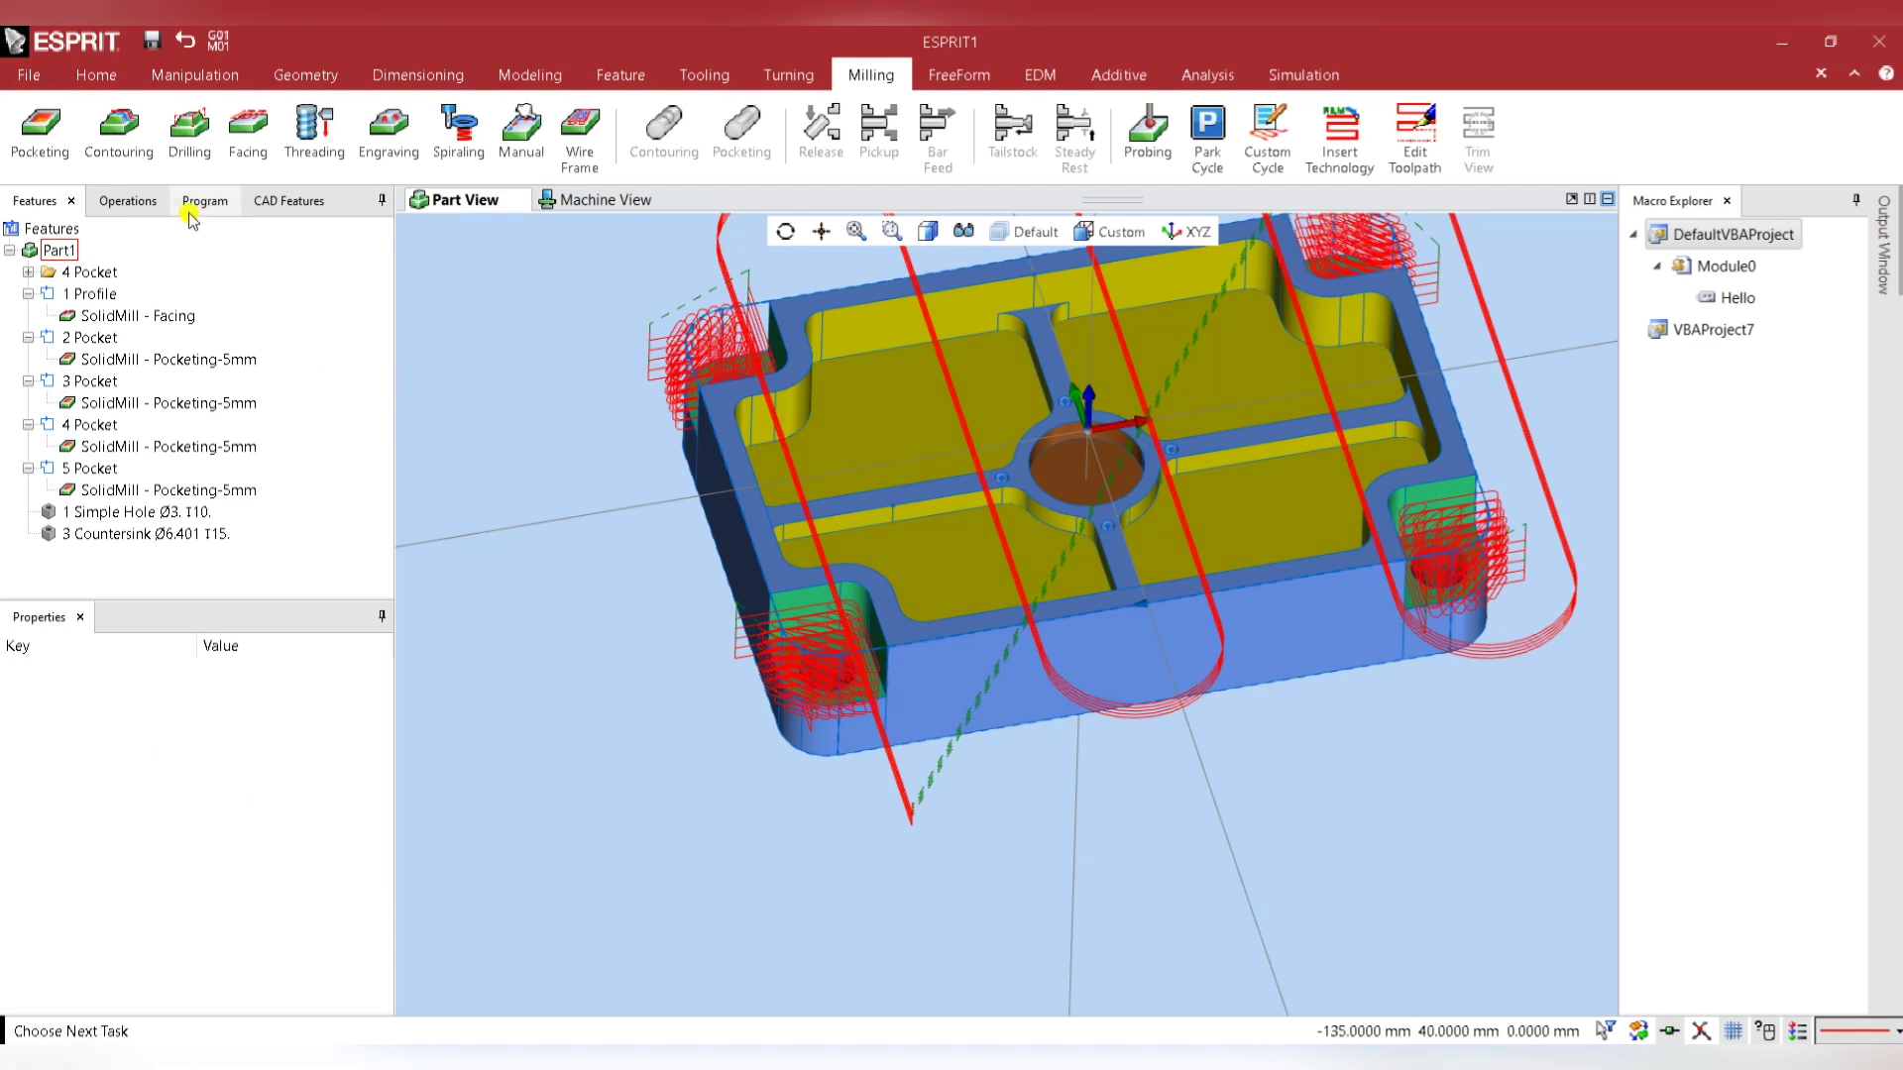
Edit the EM 05.0 end mill to a cutting length of 30 mm and a tool length of 60 mm.
{"action": "left_click", "coordinate": [160, 200]}
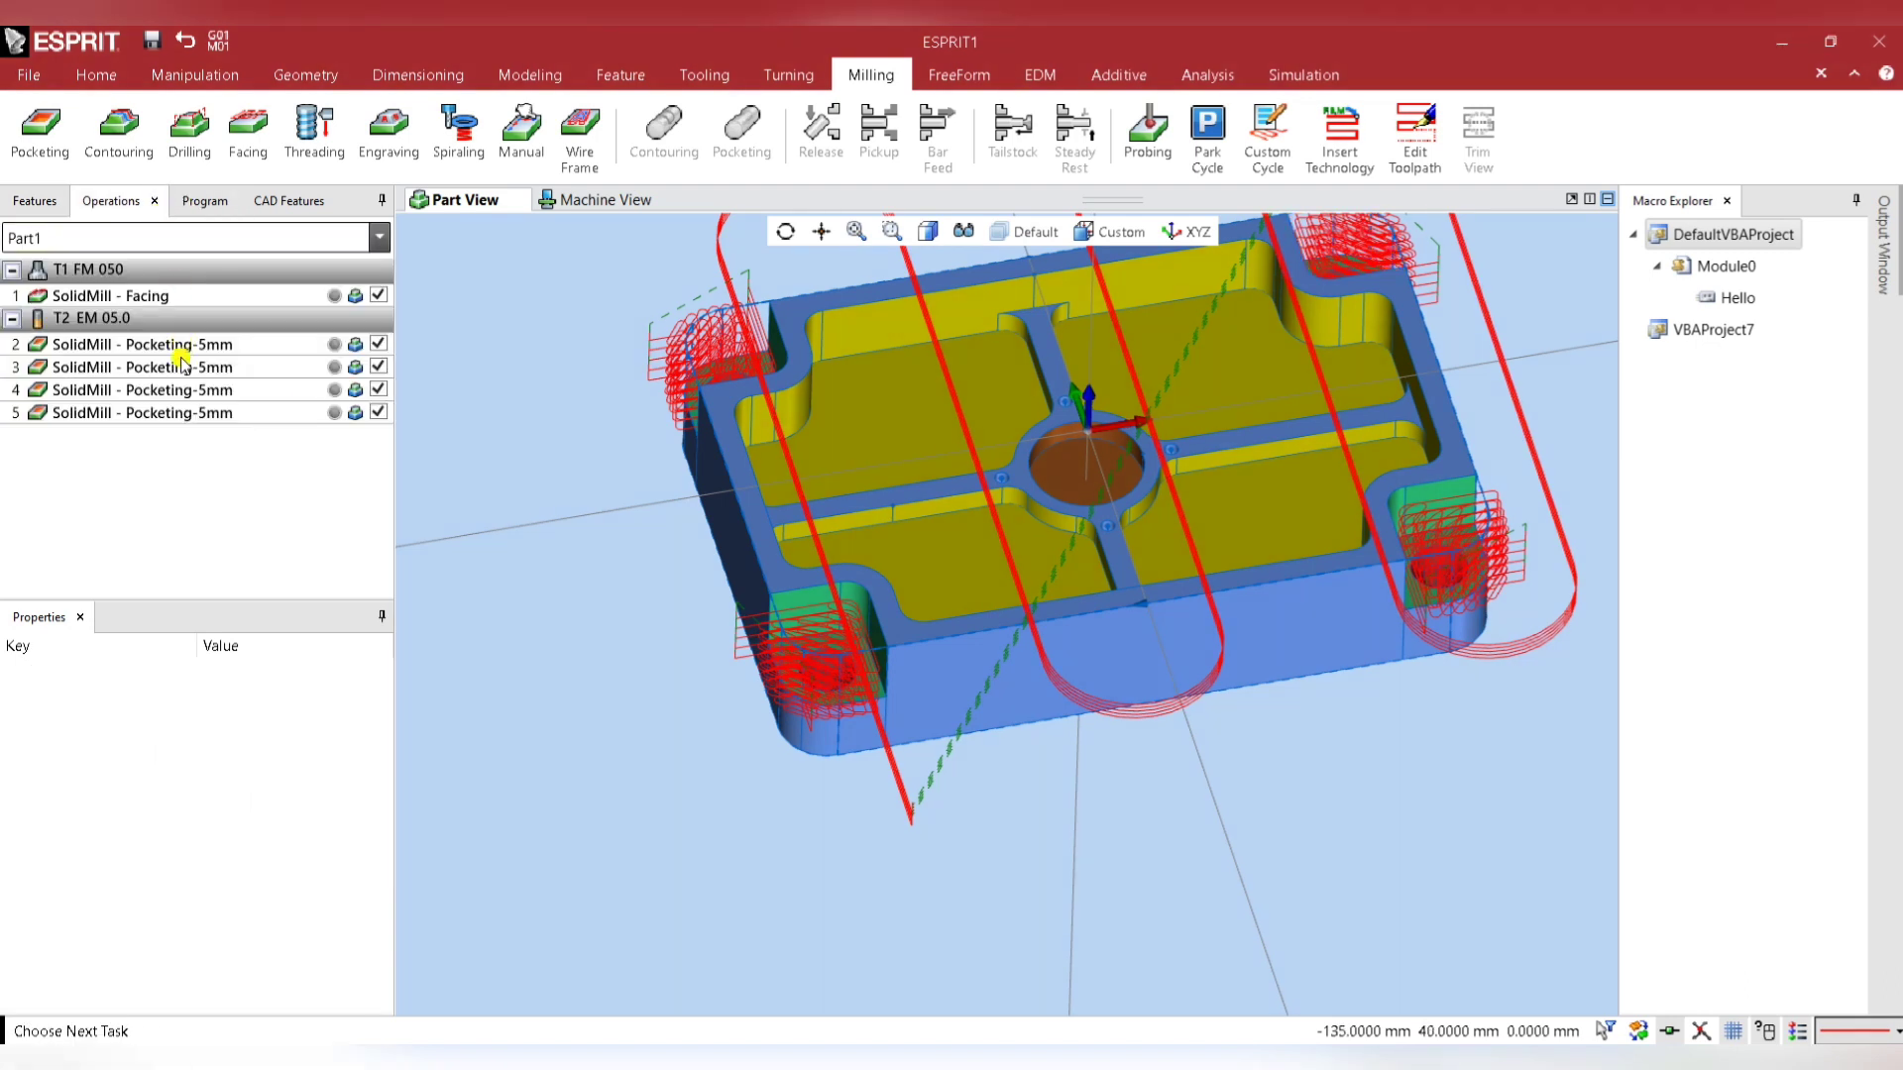
{"action": "double_click", "coordinate": [134, 322]}
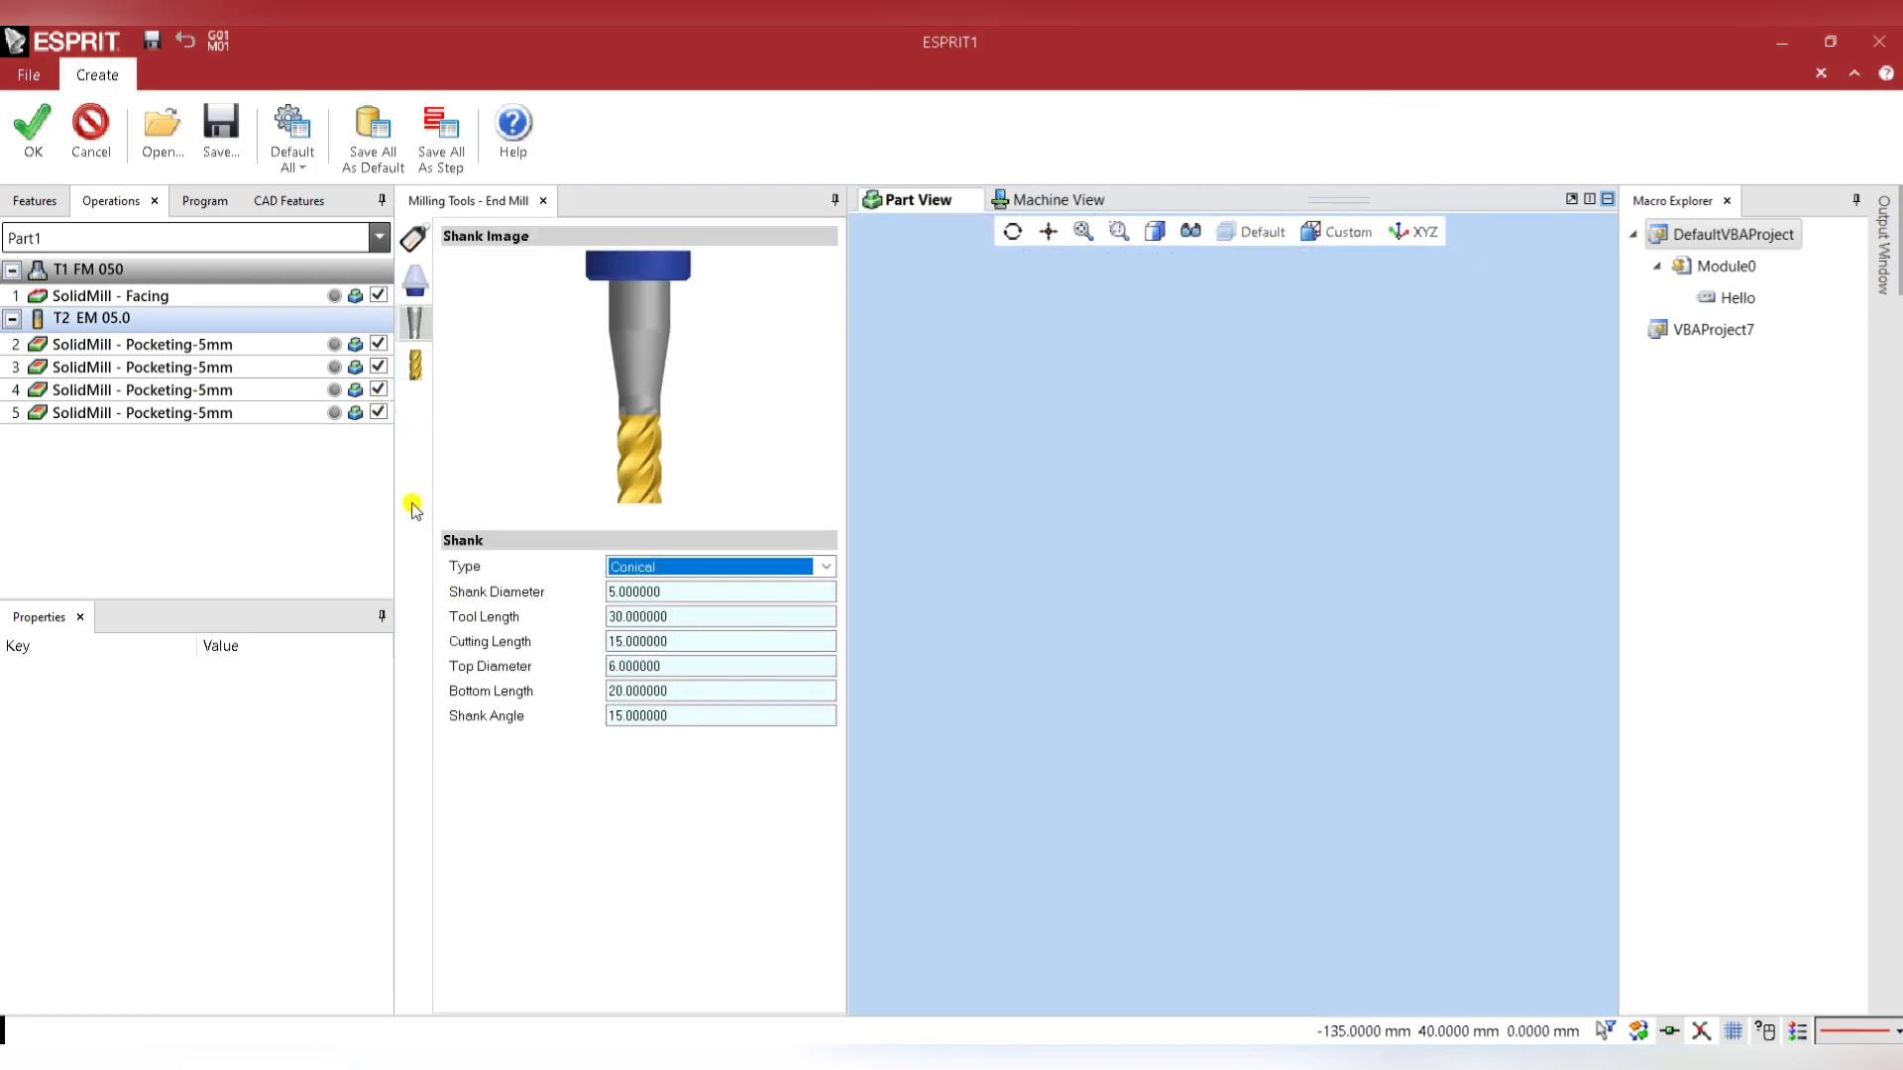
{"action": "left_click", "coordinate": [414, 367]}
{"action": "left_click", "coordinate": [649, 639]}
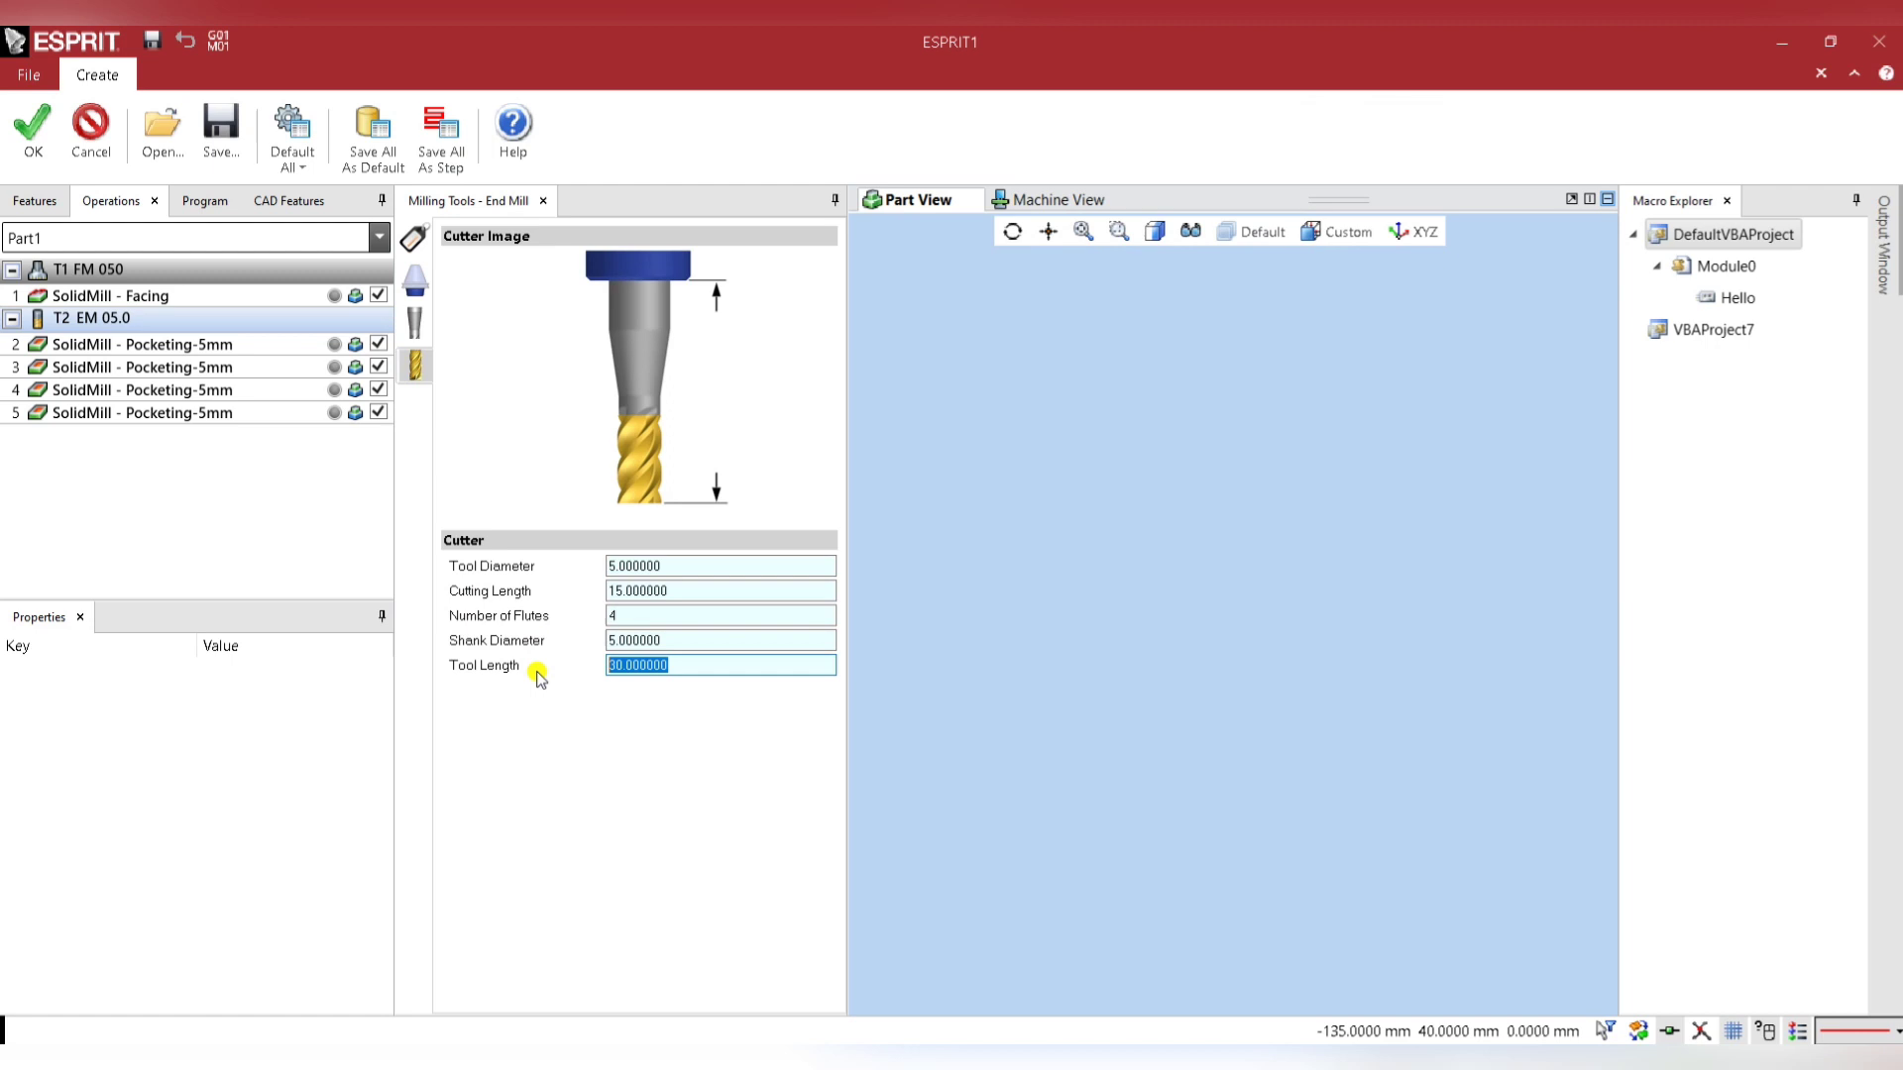
{"action": "double_click", "coordinate": [666, 591]}
{"action": "type", "text": "30"}
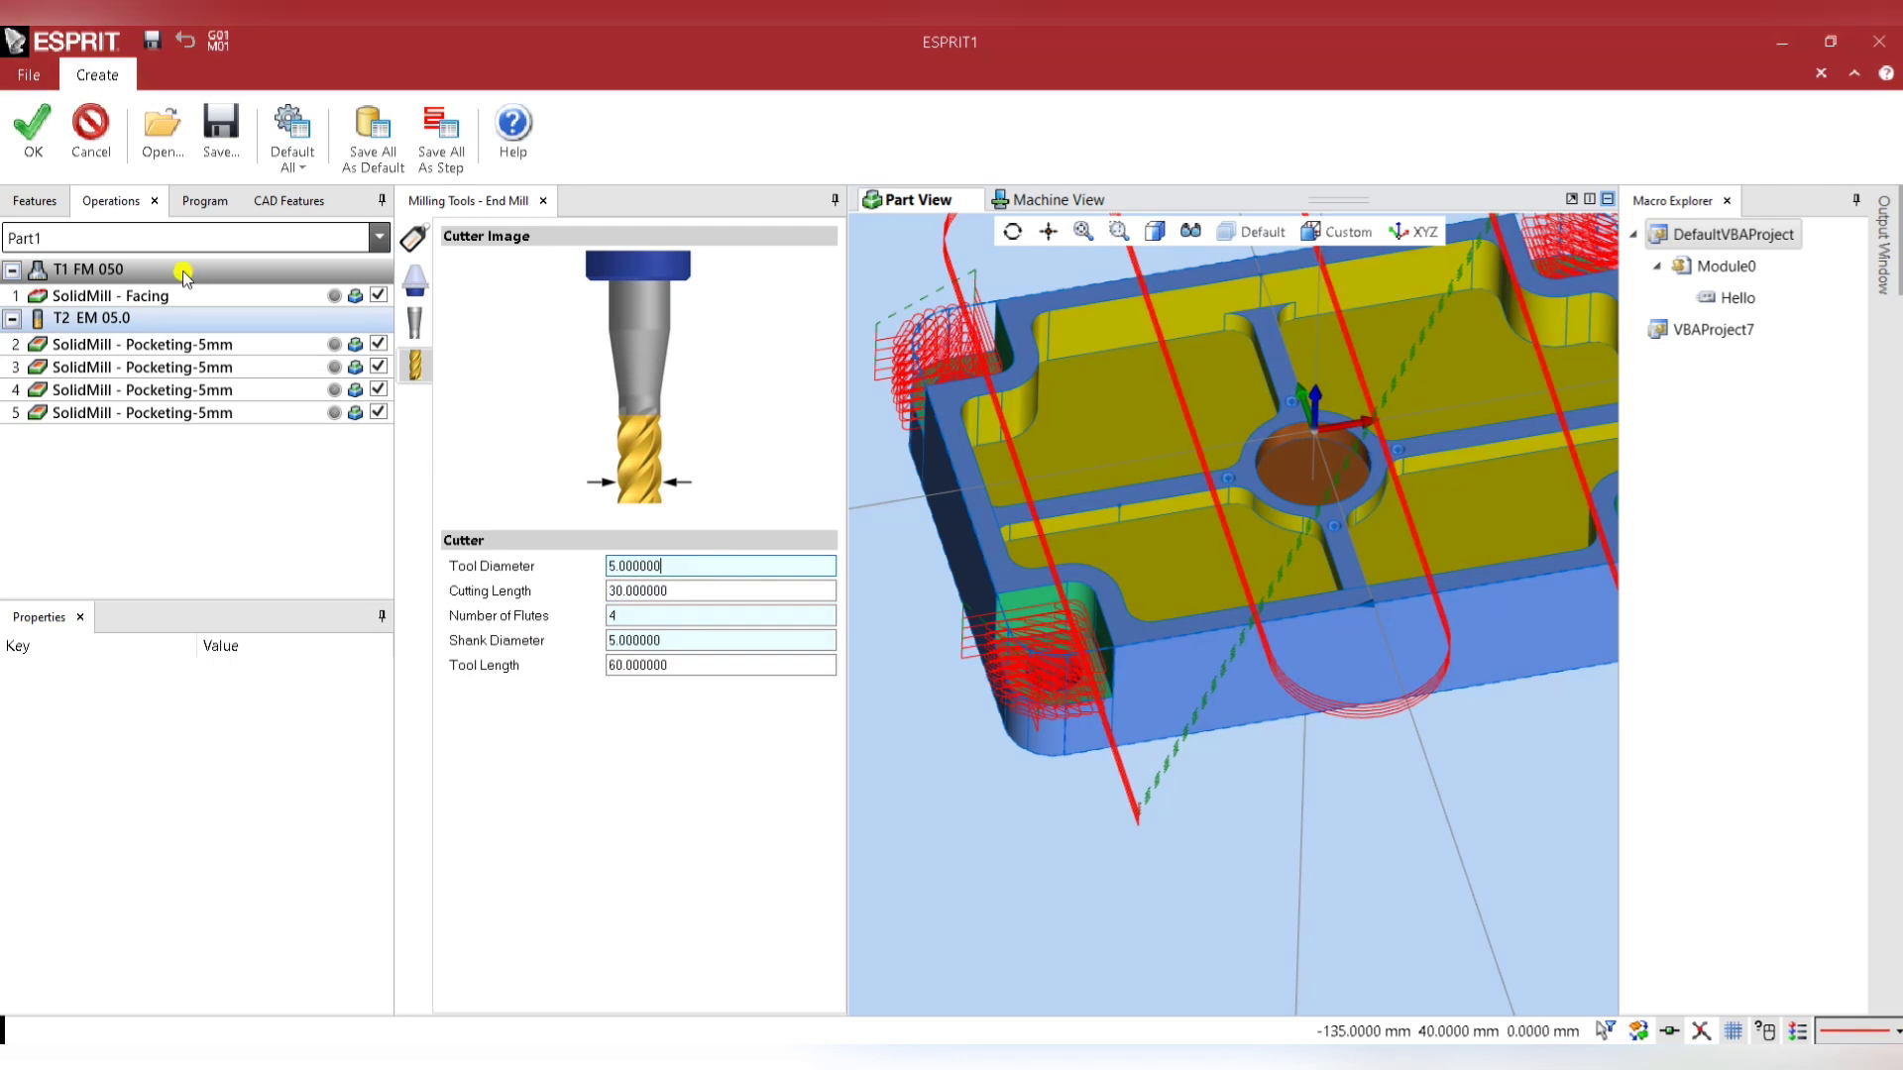
{"action": "left_click", "coordinate": [27, 144]}
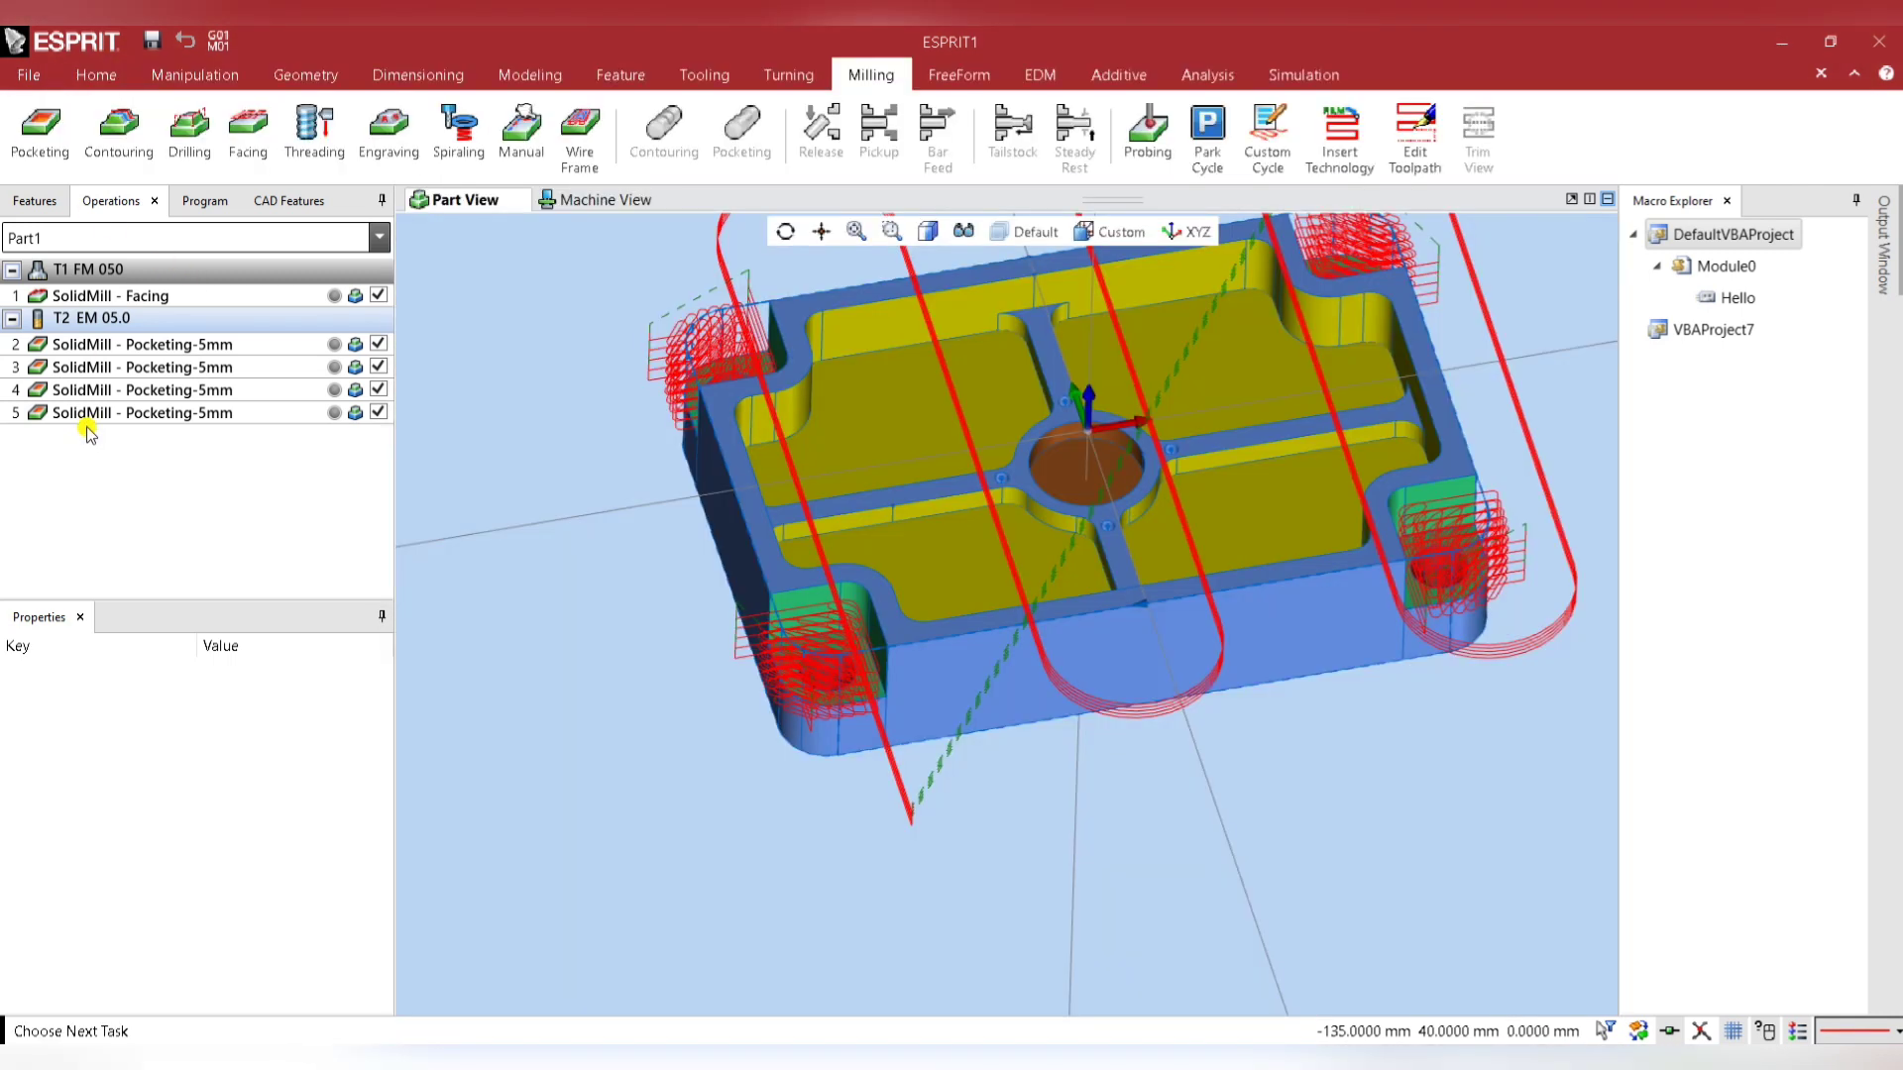
Return to the feature list and hide the toolpaths in the part view.
{"action": "left_click", "coordinate": [35, 201]}
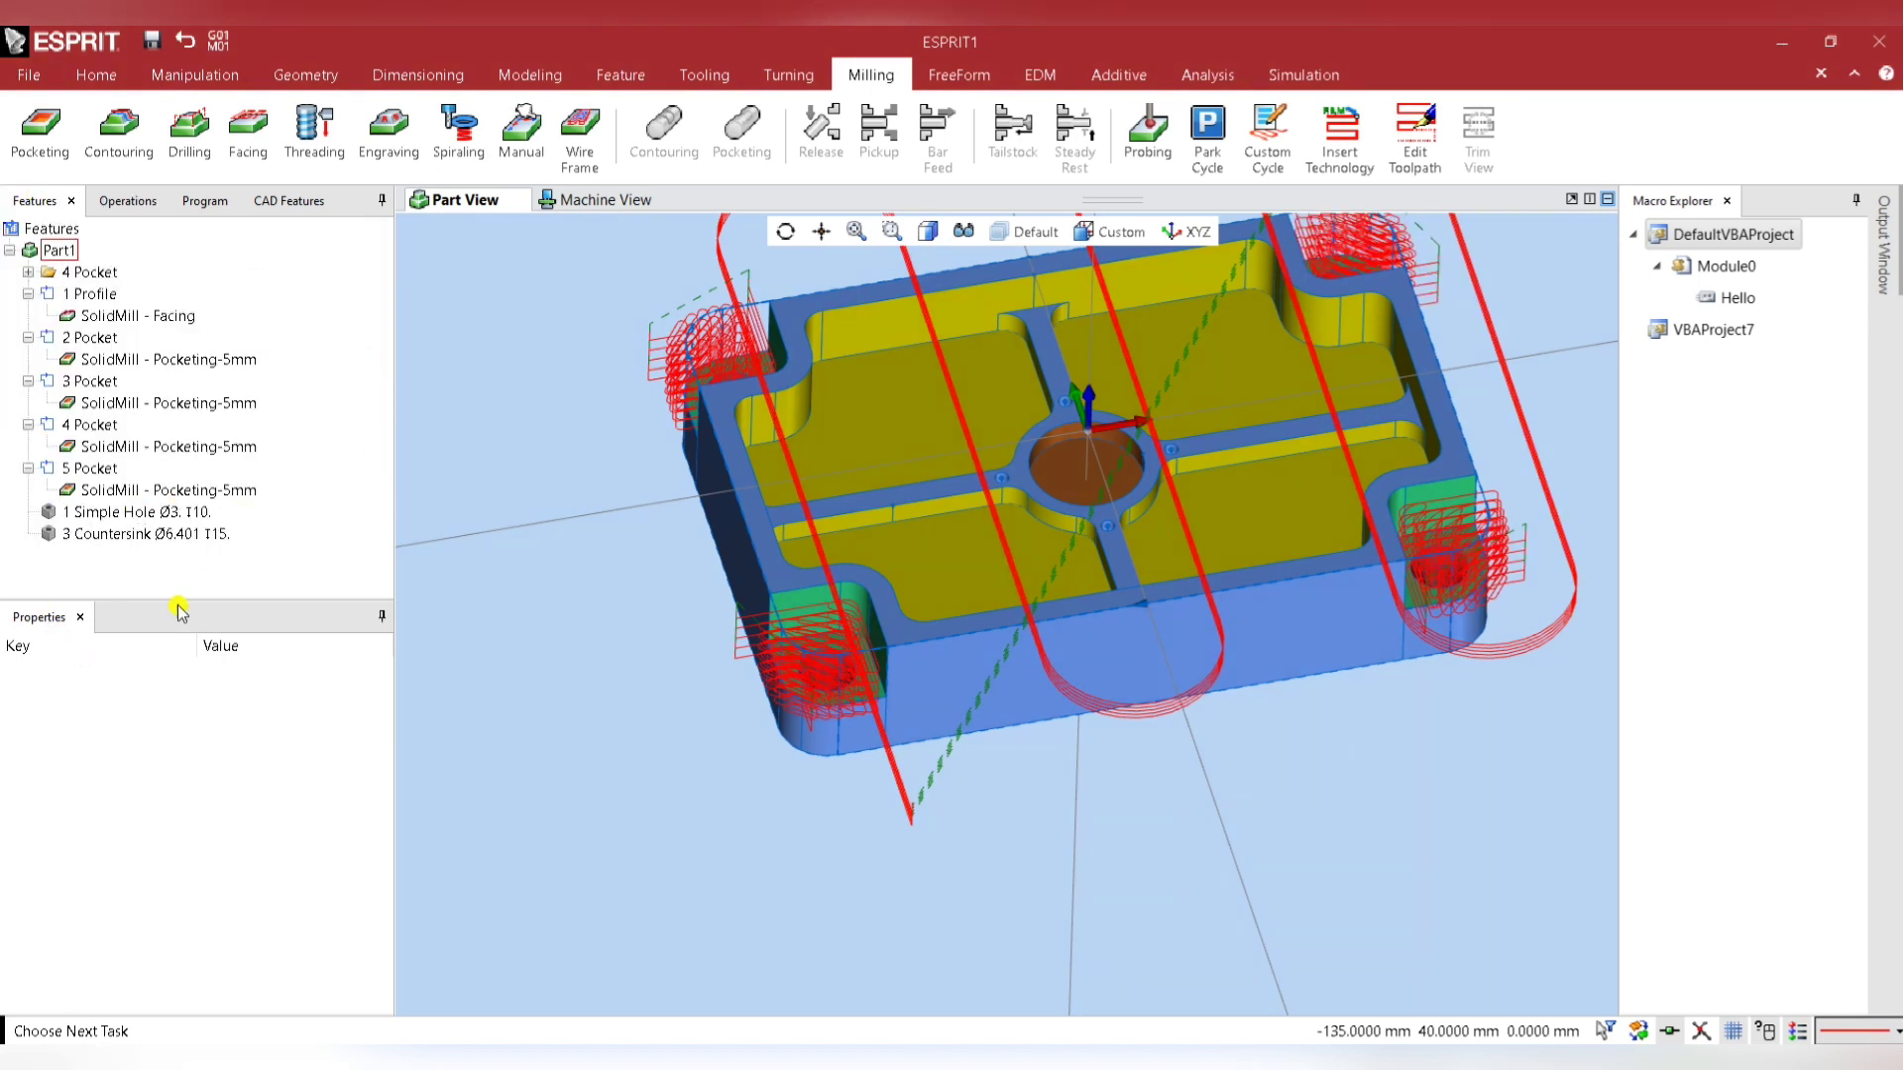
{"action": "scroll", "coordinate": [658, 593], "scroll_direction": "down", "scroll_amount": 2}
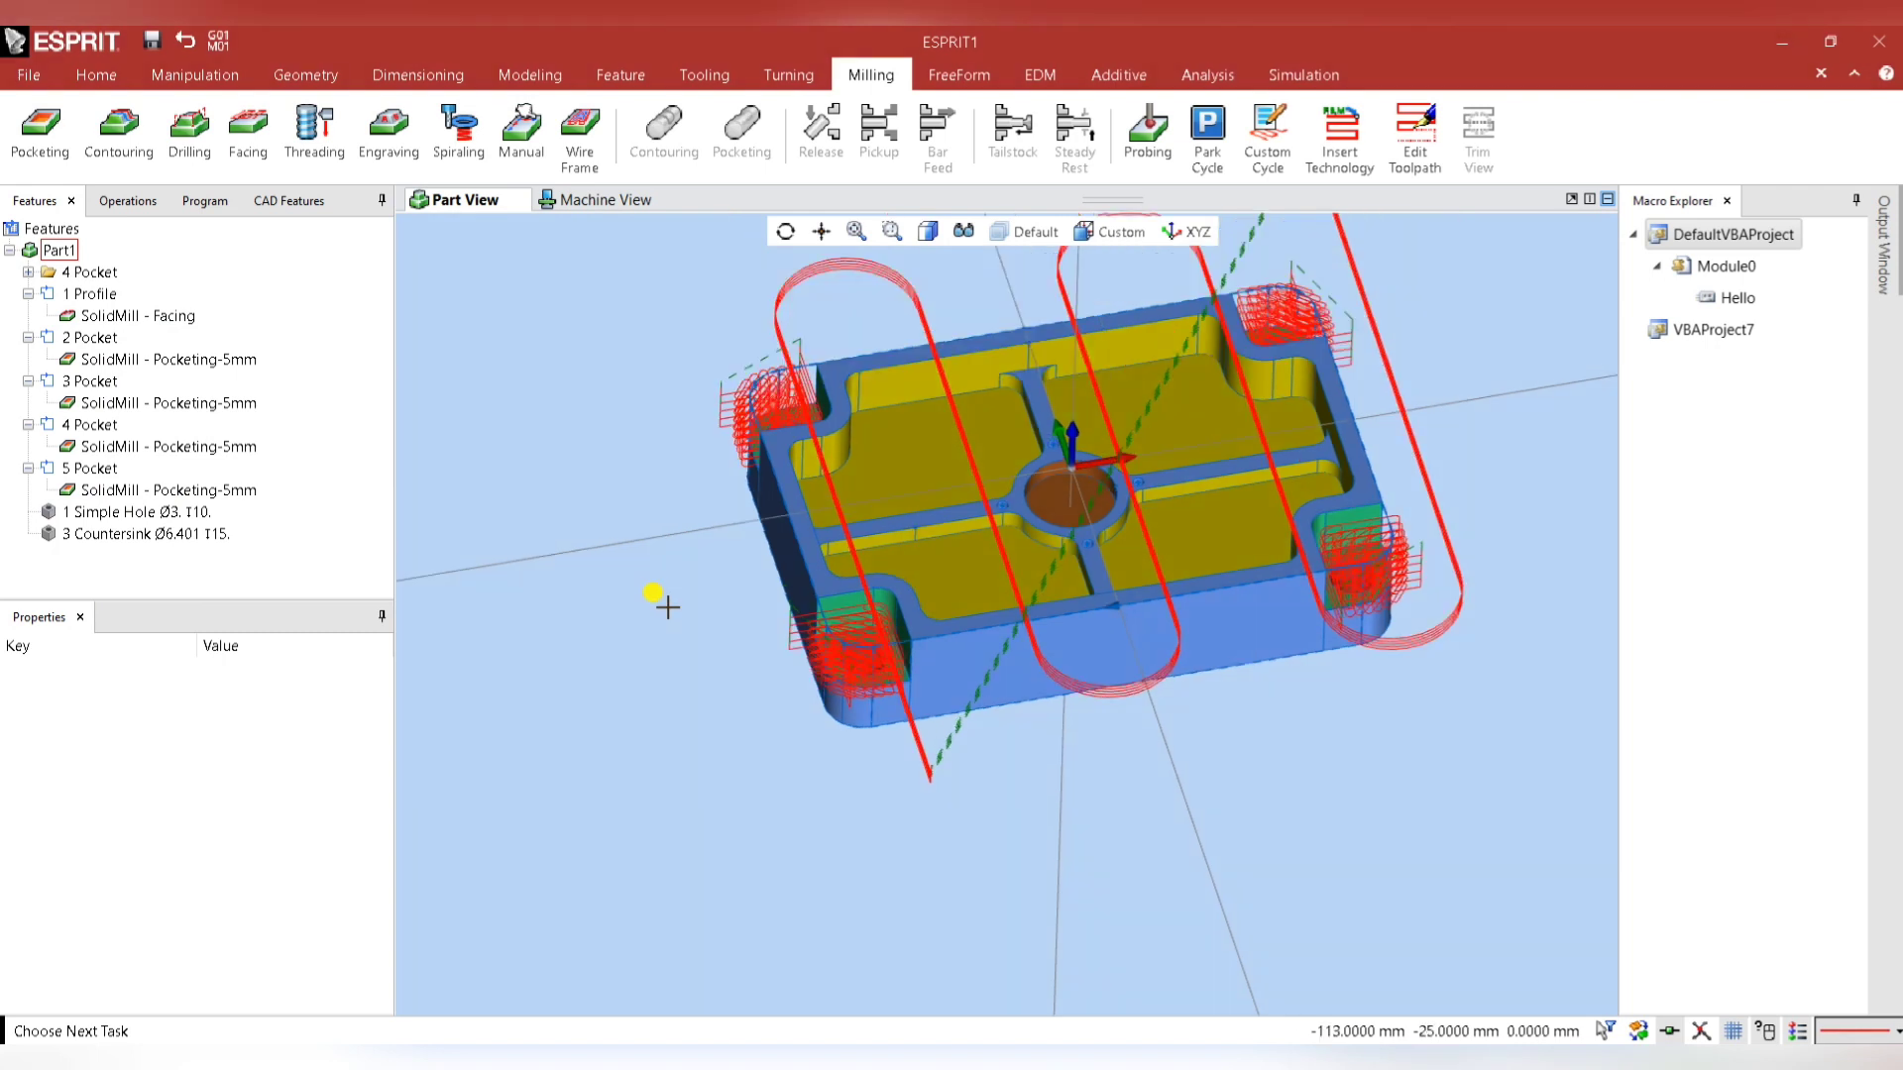
{"action": "scroll", "coordinate": [578, 446], "scroll_direction": "down", "scroll_amount": 1}
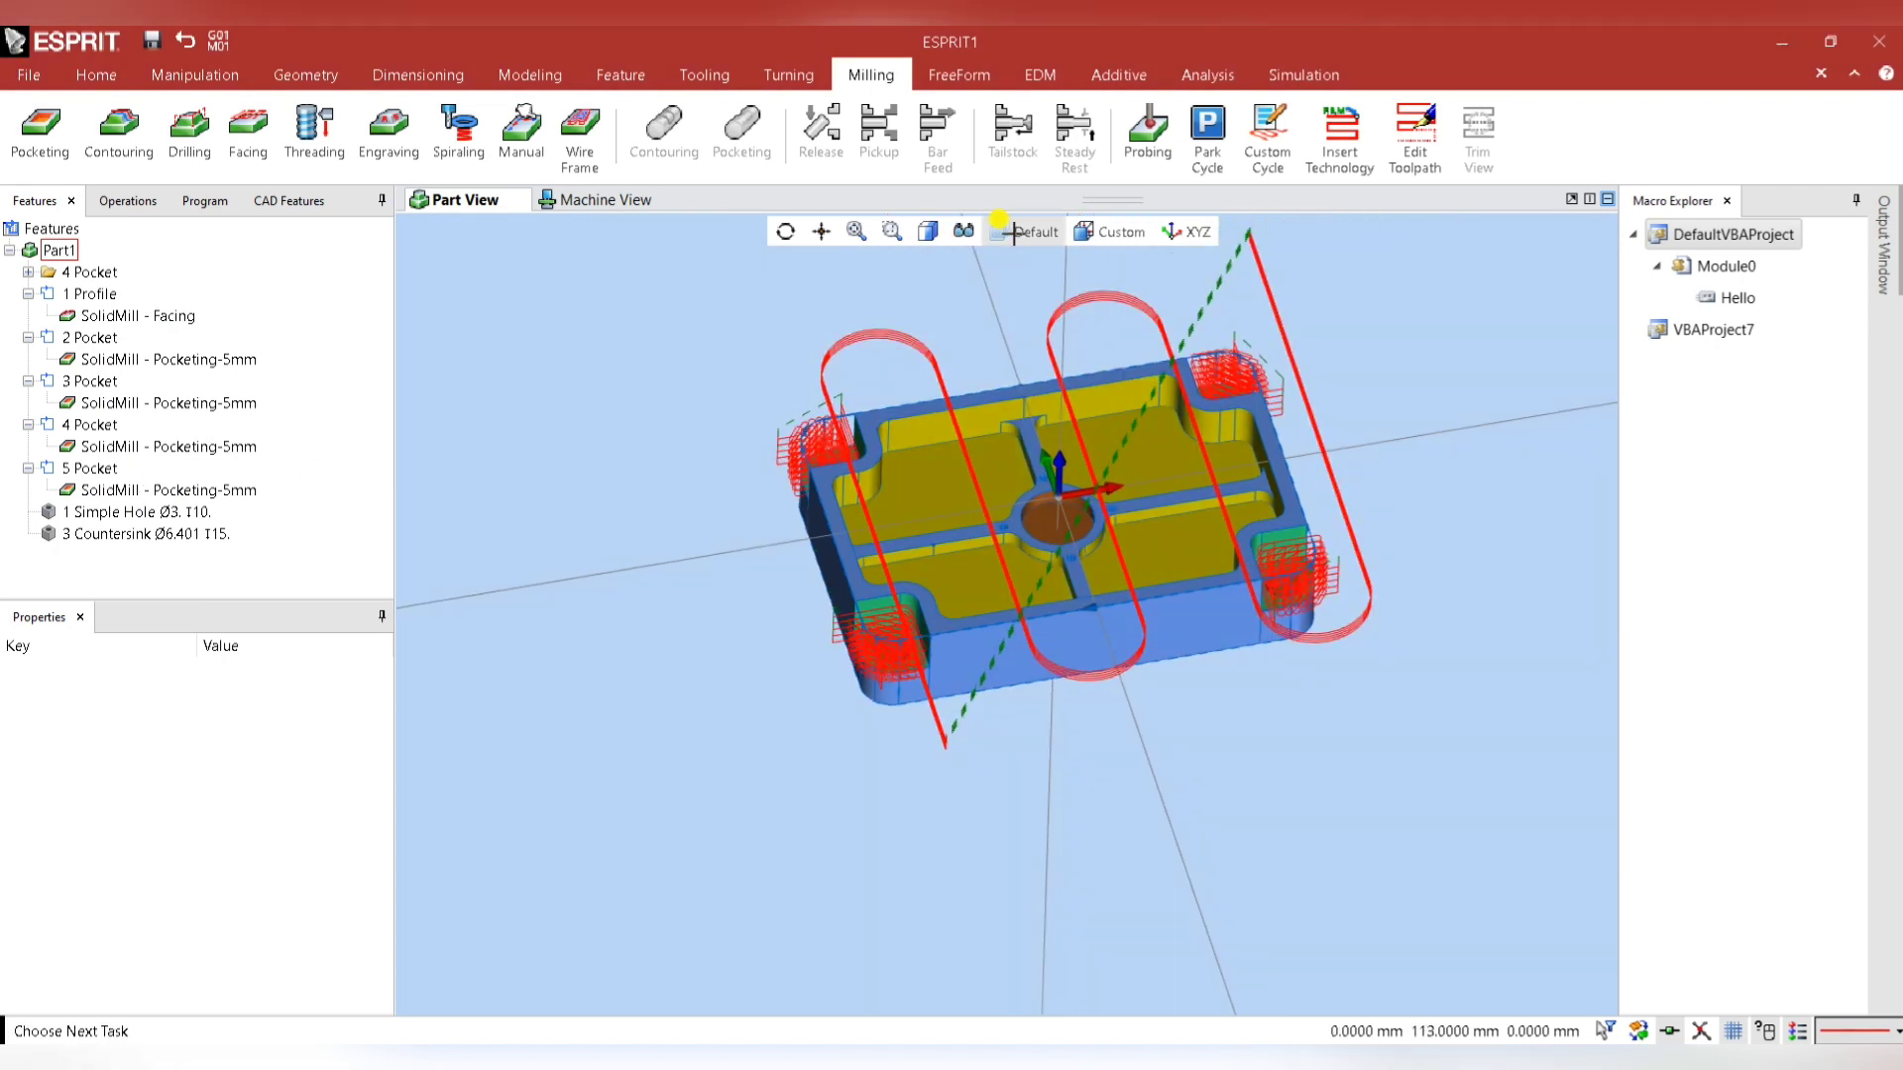
{"action": "left_click", "coordinate": [953, 231]}
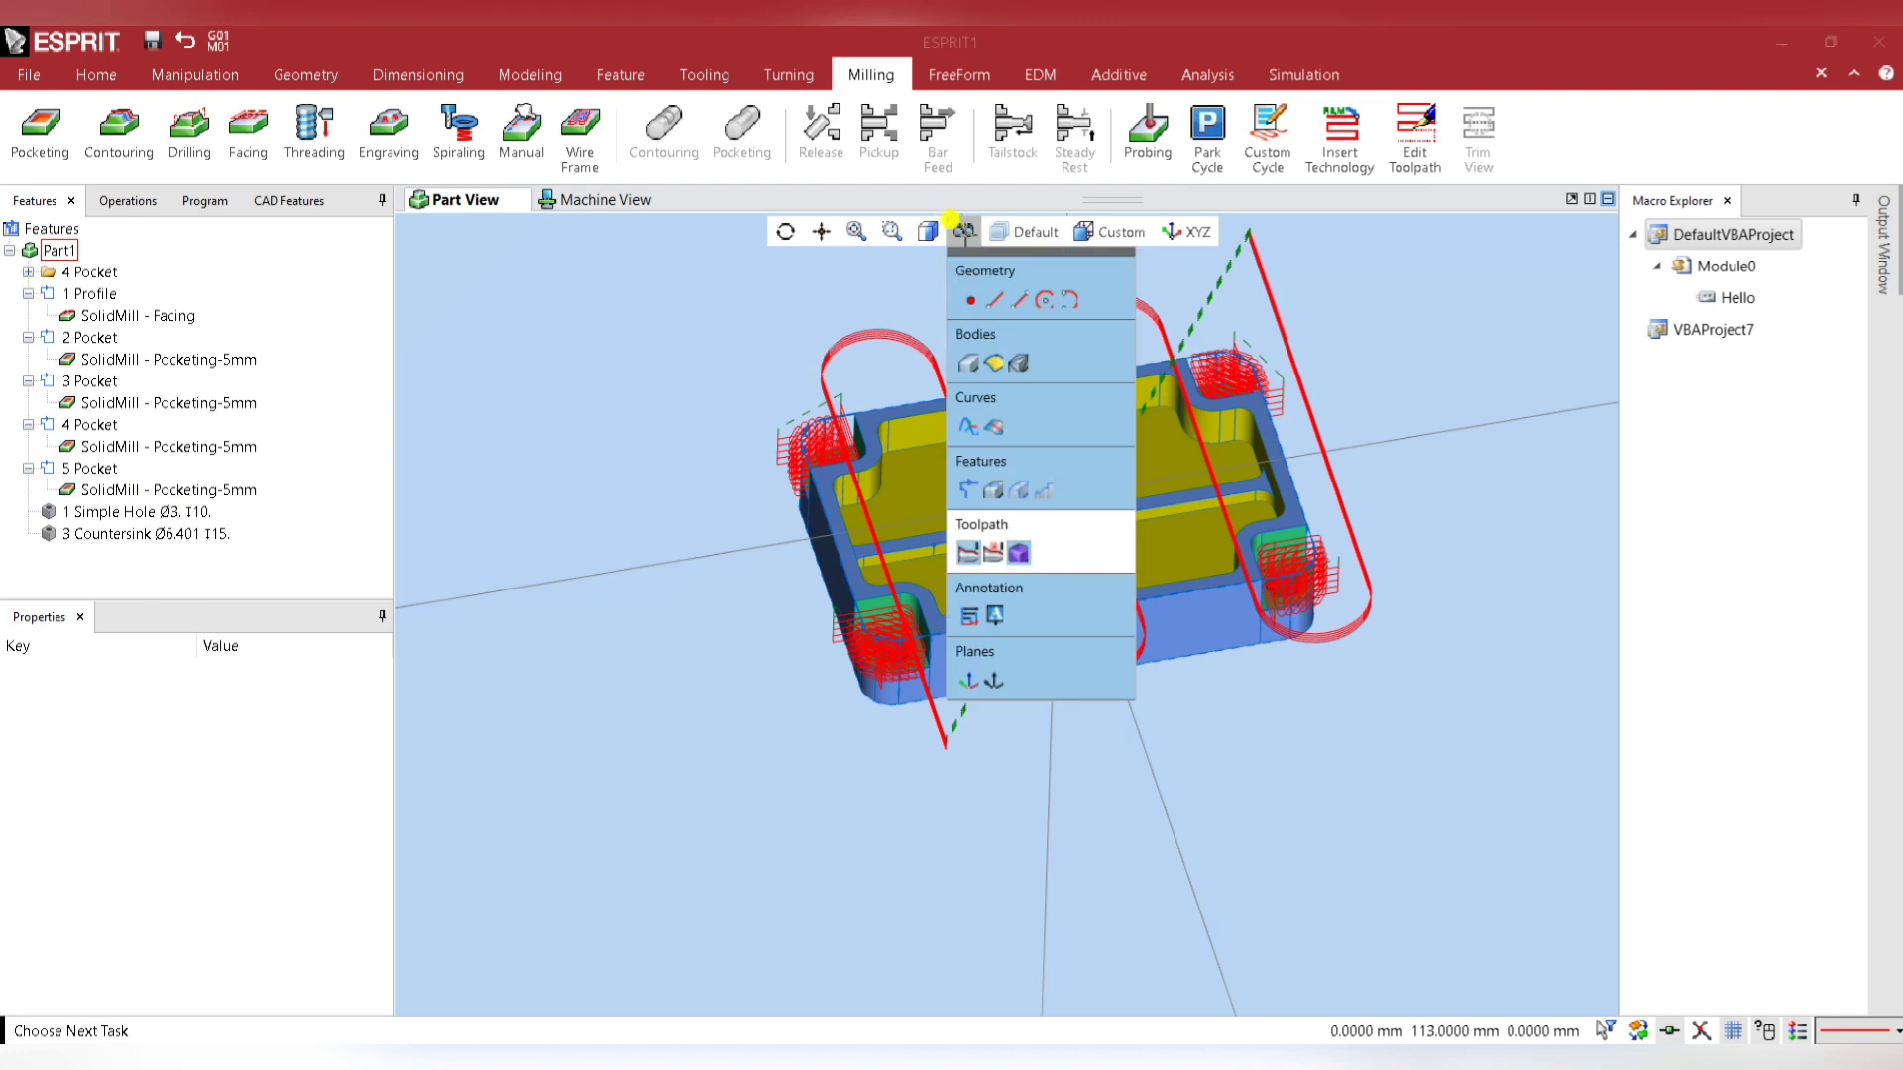
{"action": "left_click", "coordinate": [1081, 552]}
{"action": "scroll", "coordinate": [1183, 456], "scroll_direction": "up", "scroll_amount": 2}
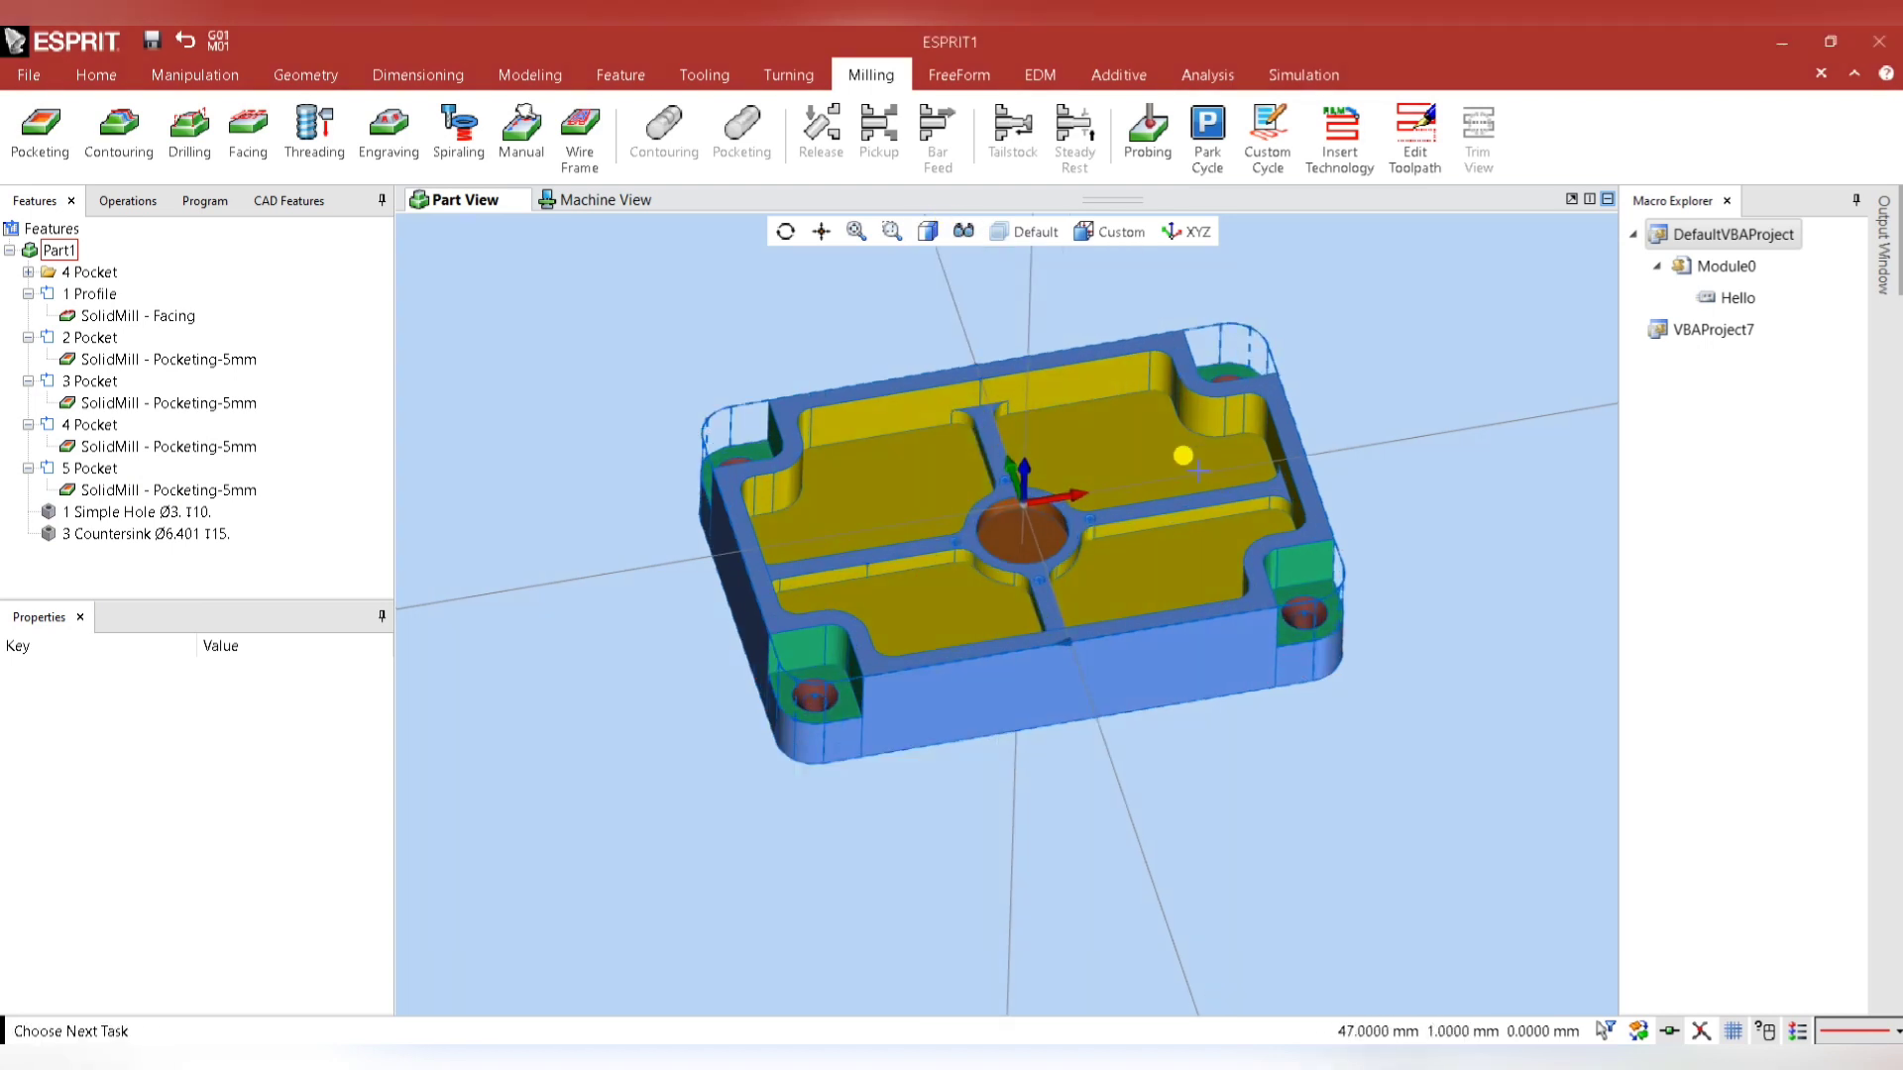
Create a pocketing operation on the 2 Pocket feature nested under 3 Island, using the EM 05.0 end mill and 1000 per minute feedrates.
{"action": "left_click", "coordinate": [28, 273]}
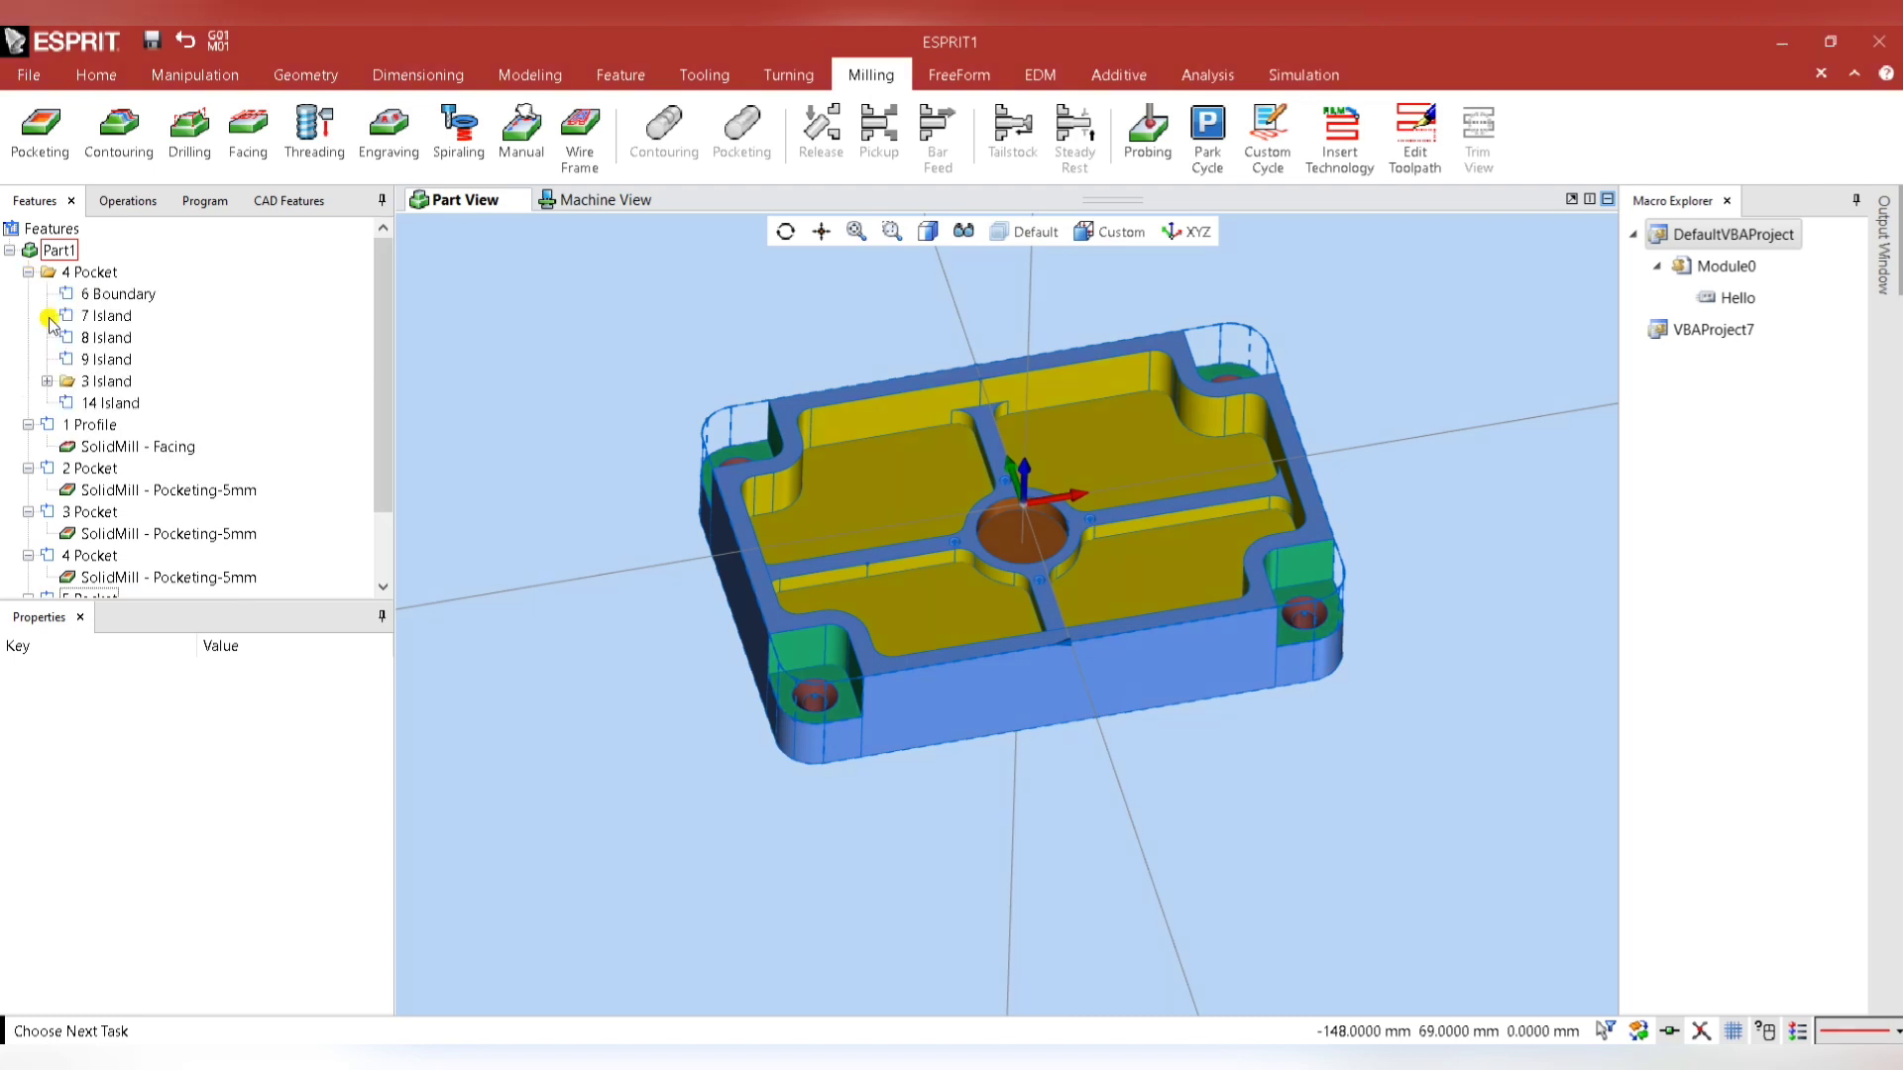
{"action": "left_click", "coordinate": [46, 384]}
{"action": "left_click", "coordinate": [140, 425]}
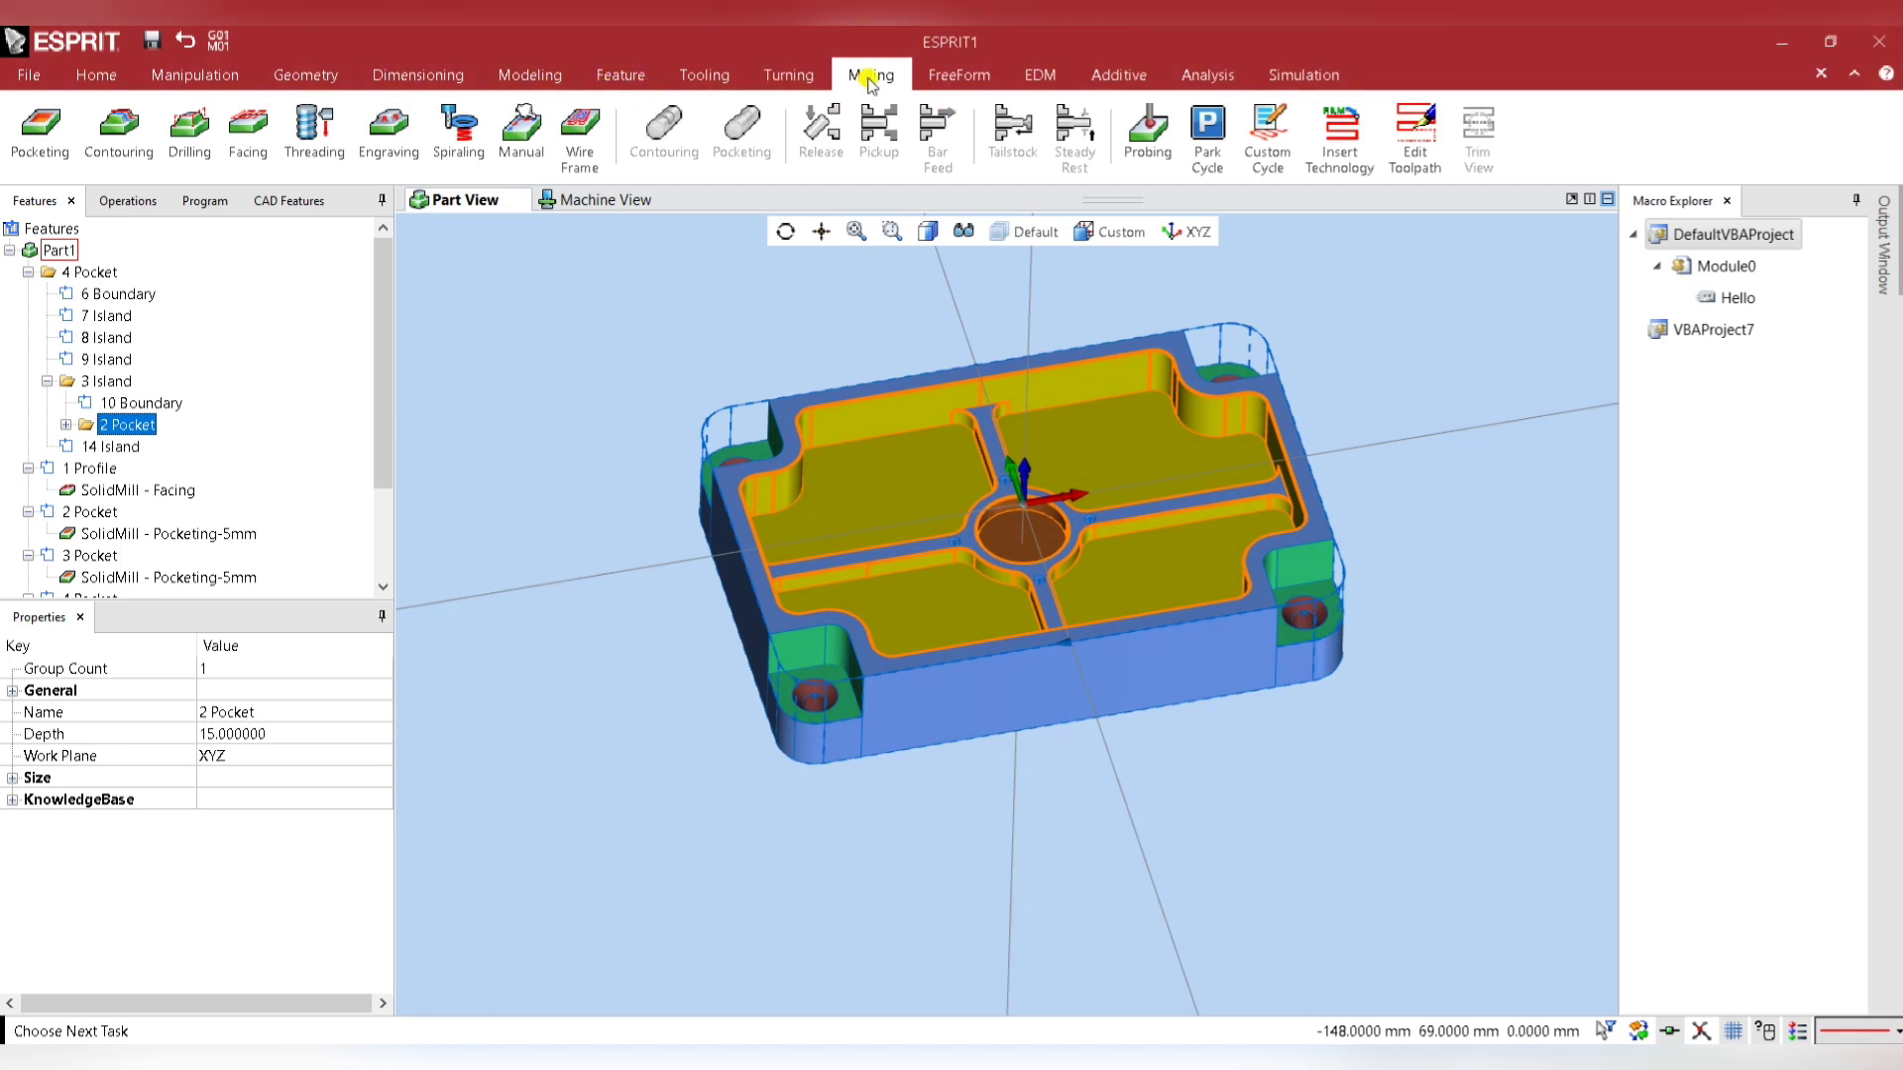
{"action": "left_click", "coordinate": [39, 127]}
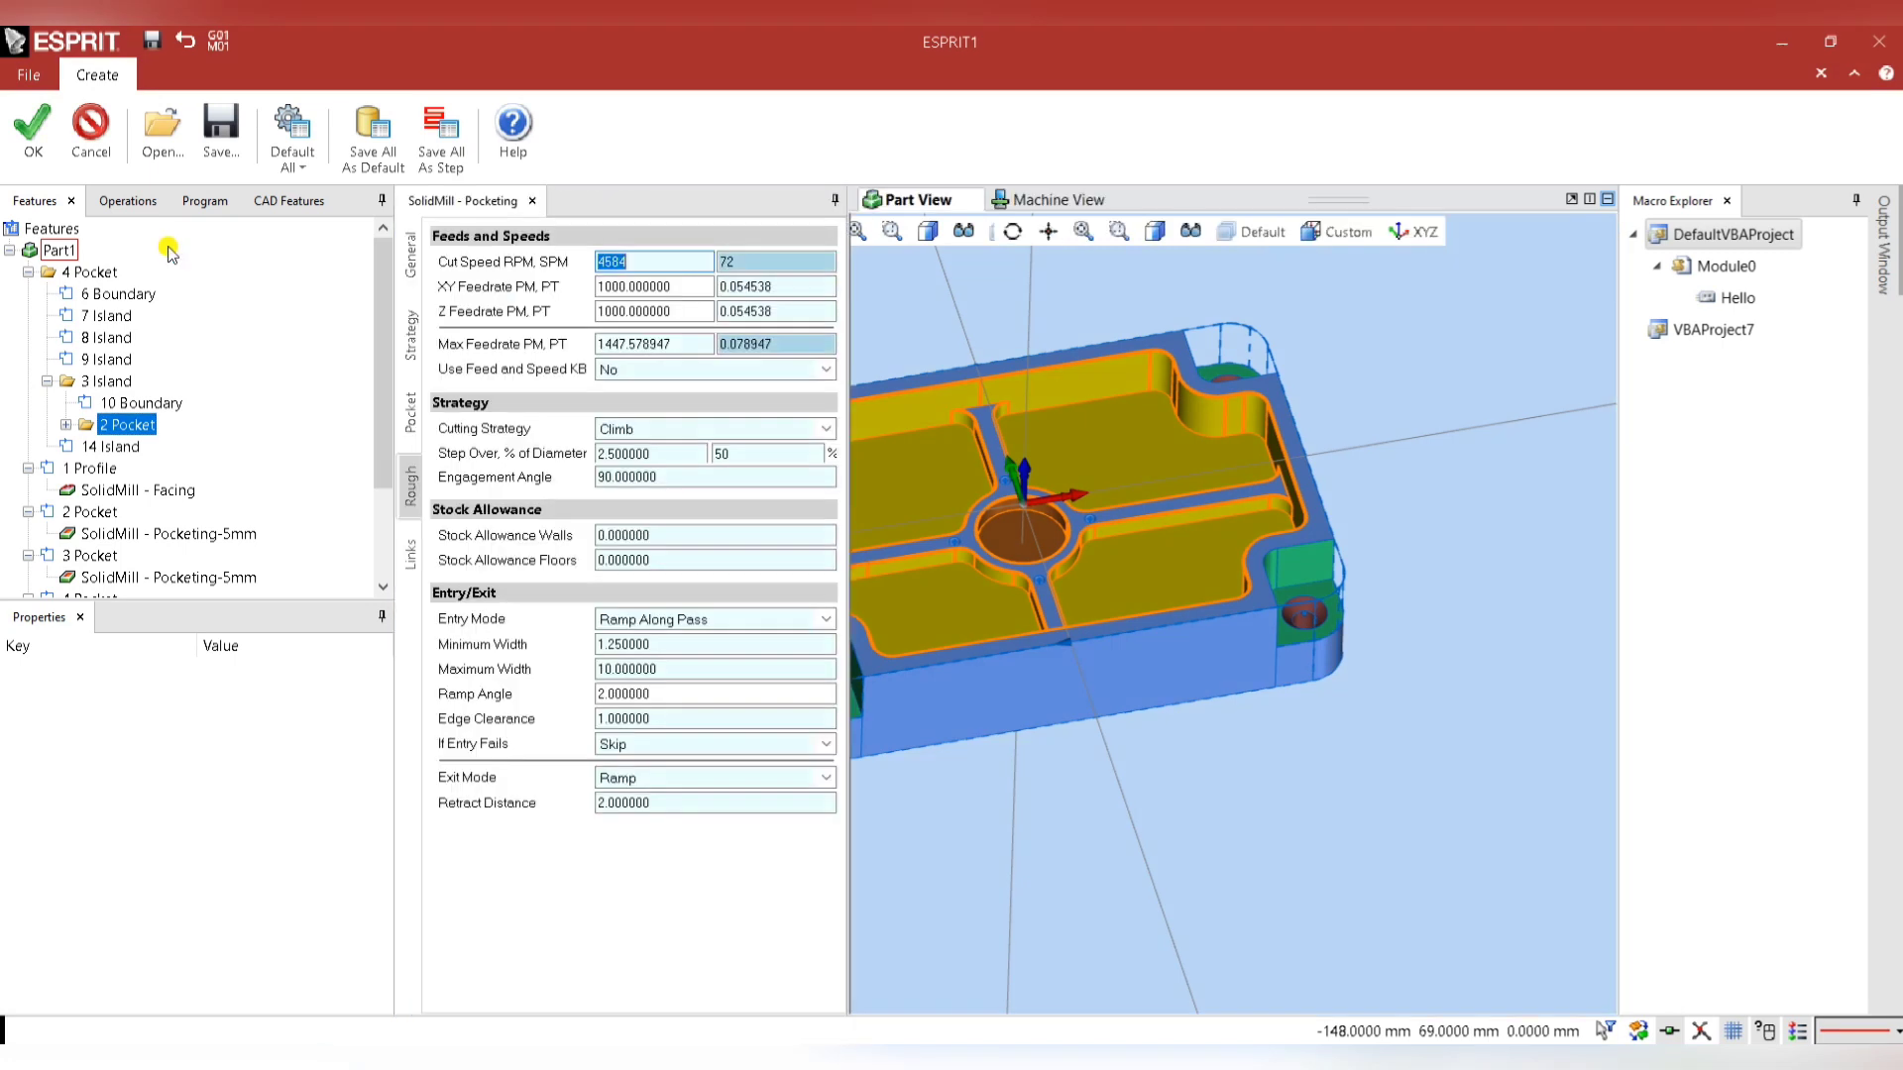
{"action": "left_click", "coordinate": [411, 256]}
{"action": "left_click", "coordinate": [413, 412]}
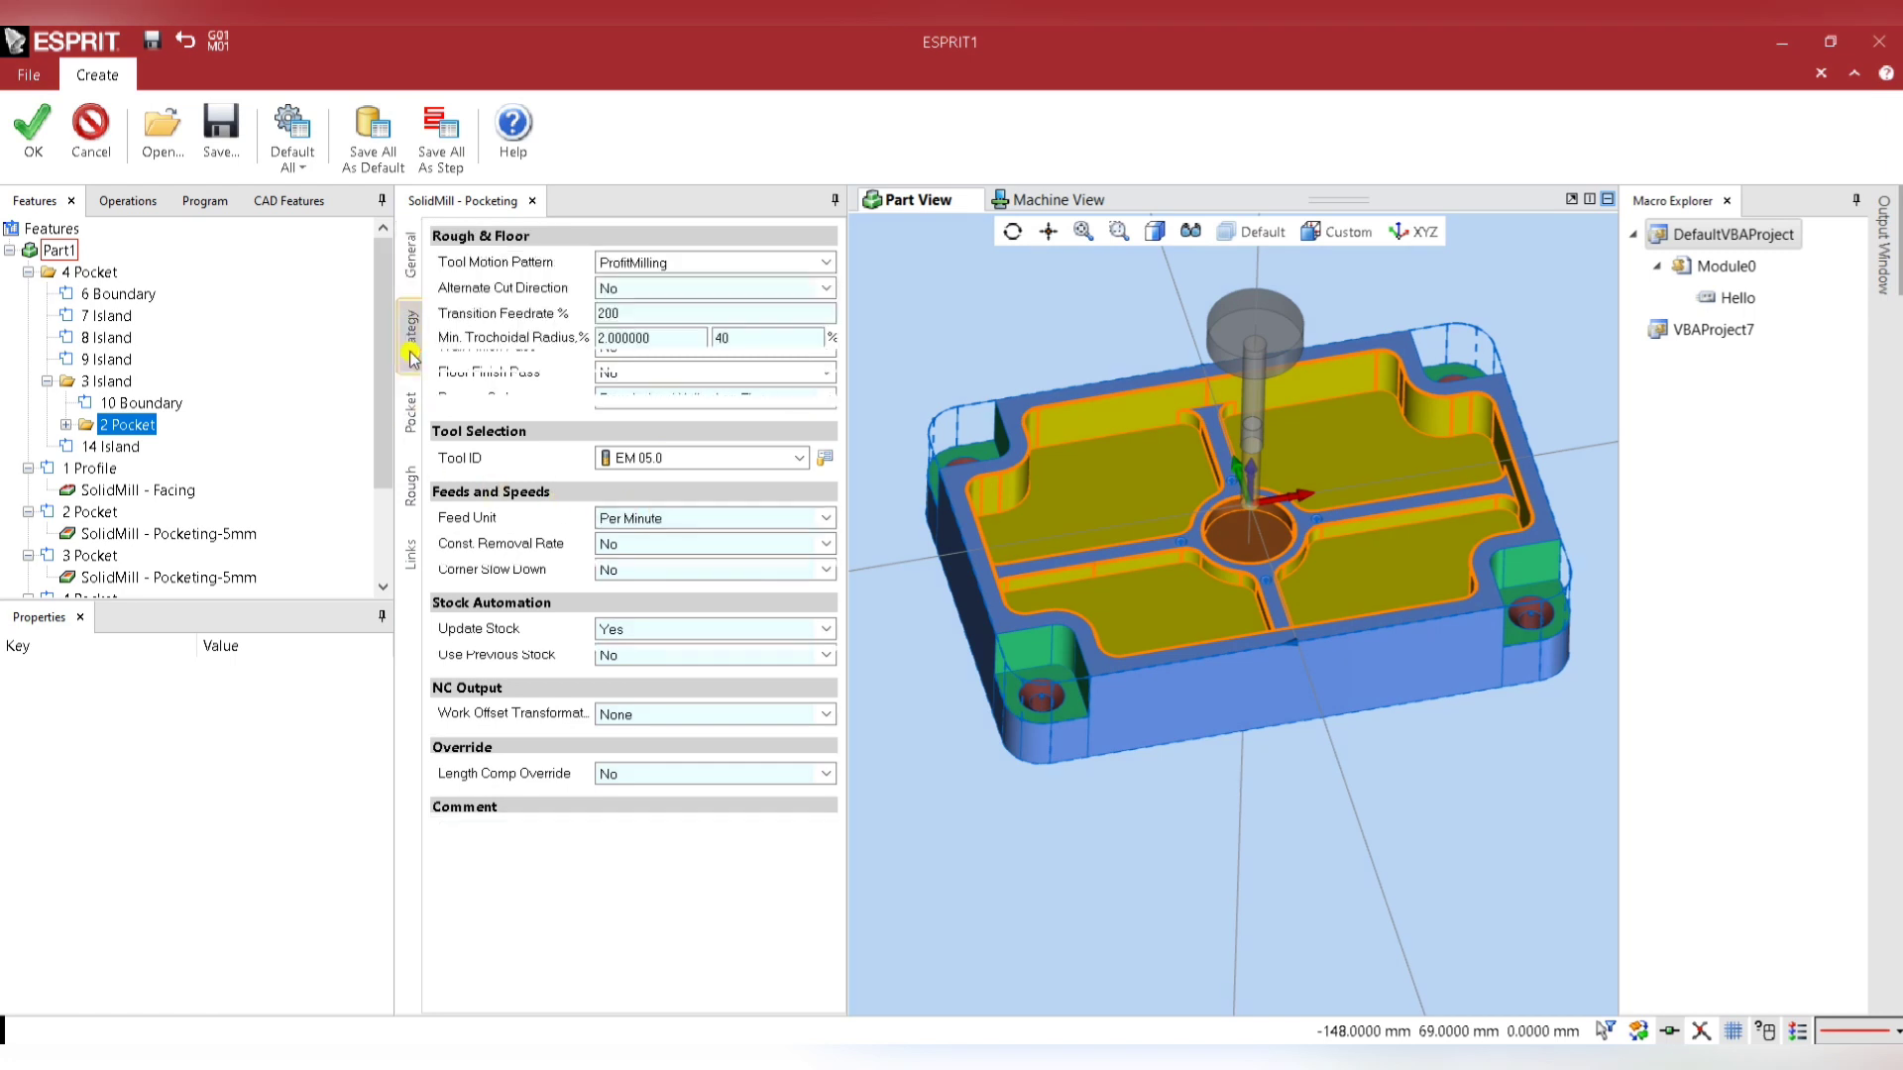
{"action": "left_click", "coordinate": [410, 484]}
{"action": "left_click", "coordinate": [410, 540]}
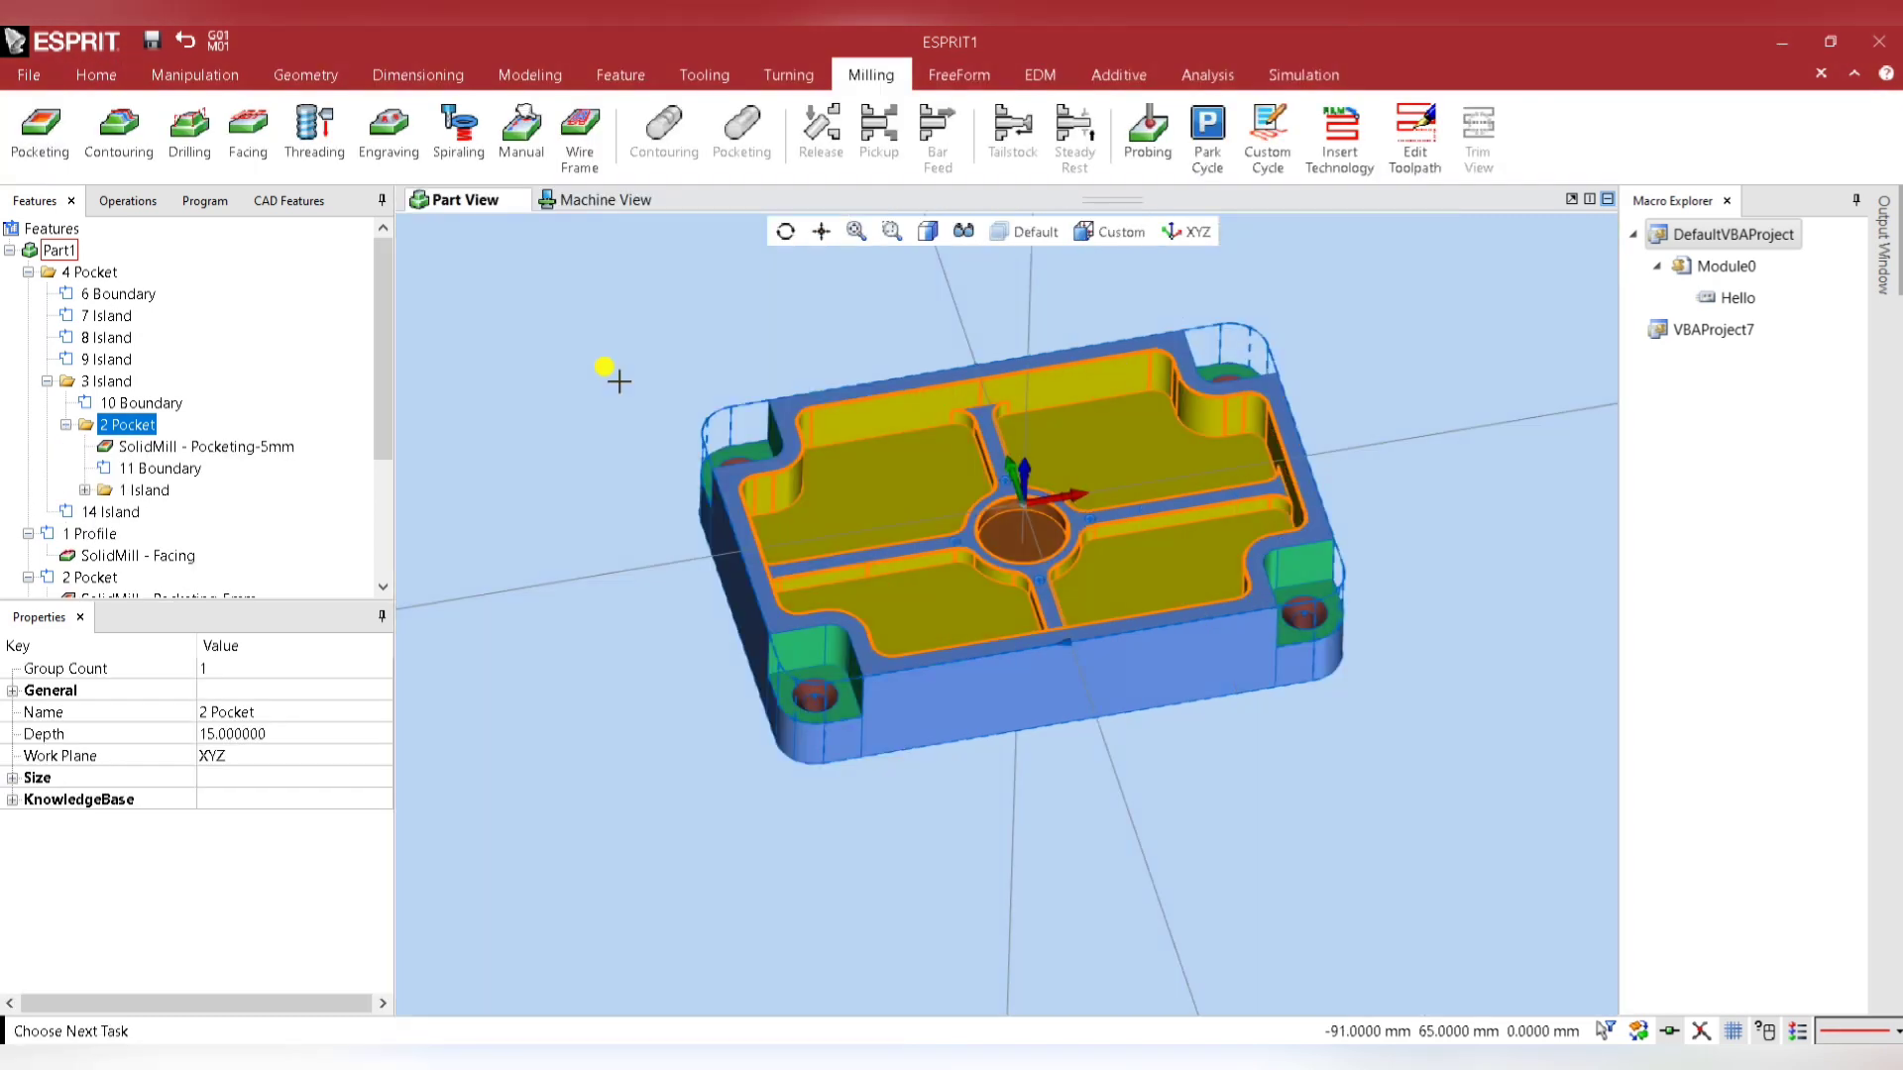
Examine the central pocketing operation's toolpath on the part, then collapse the nested pocket features and clear the selection.
{"action": "left_click", "coordinate": [177, 448]}
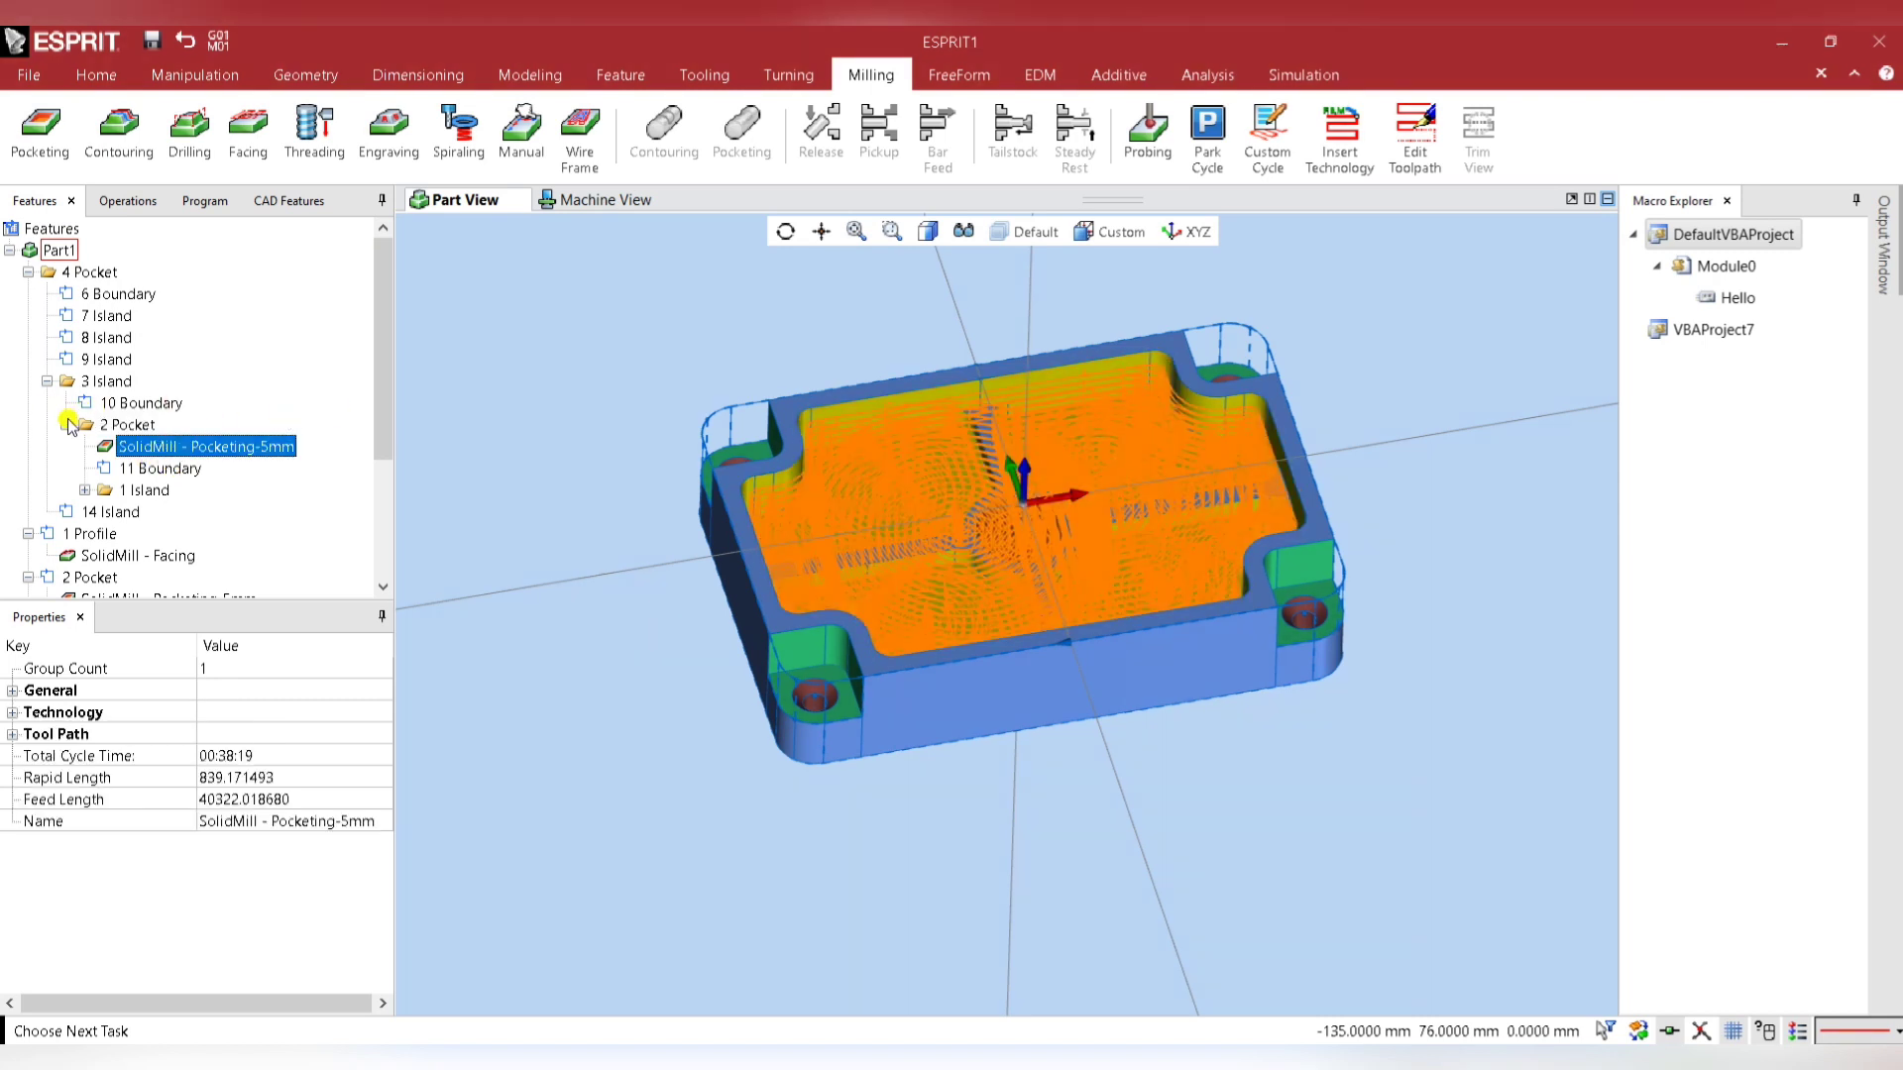
{"action": "left_click", "coordinate": [51, 382]}
{"action": "left_click", "coordinate": [28, 272]}
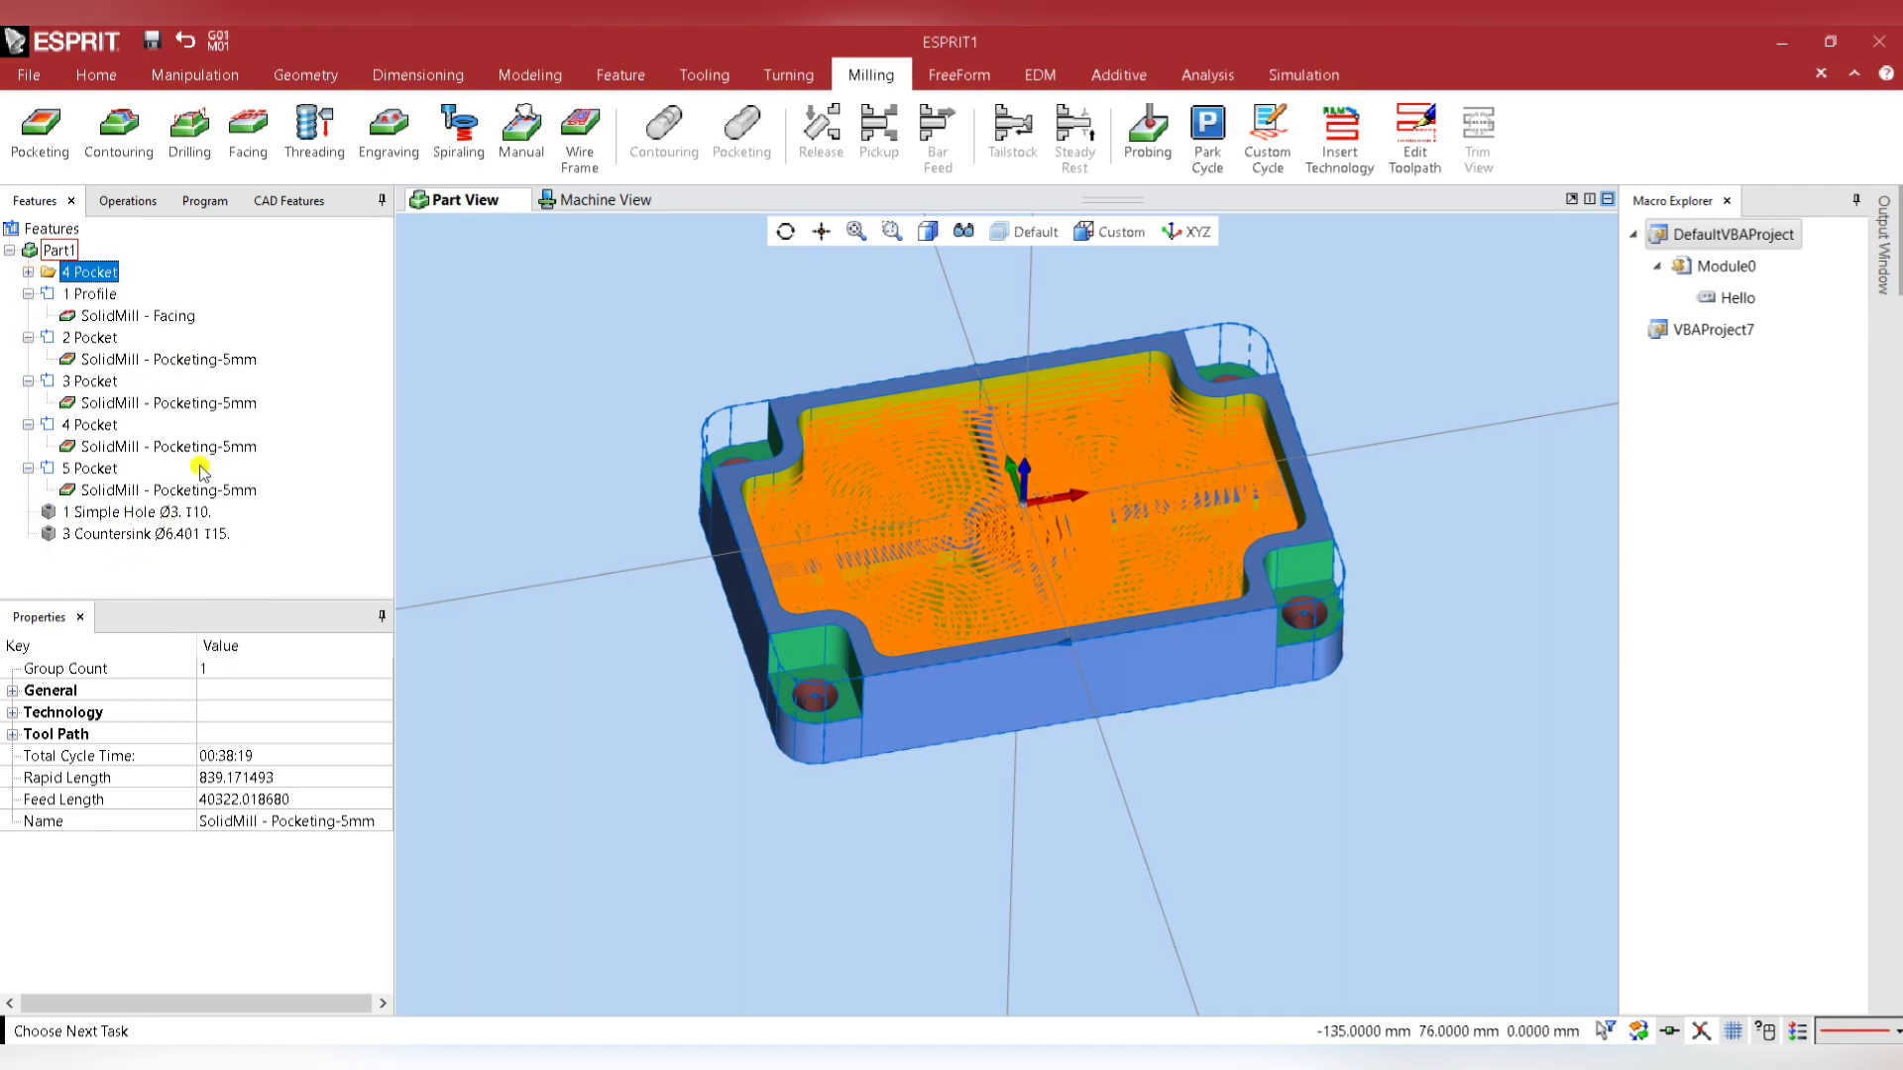
{"action": "left_click", "coordinate": [567, 348]}
Start a hole machining operation on the 1 Simple Hole Ø3 feature and assign the DR 02.9 drill.
{"action": "scroll", "coordinate": [849, 692], "scroll_direction": "up", "scroll_amount": 8}
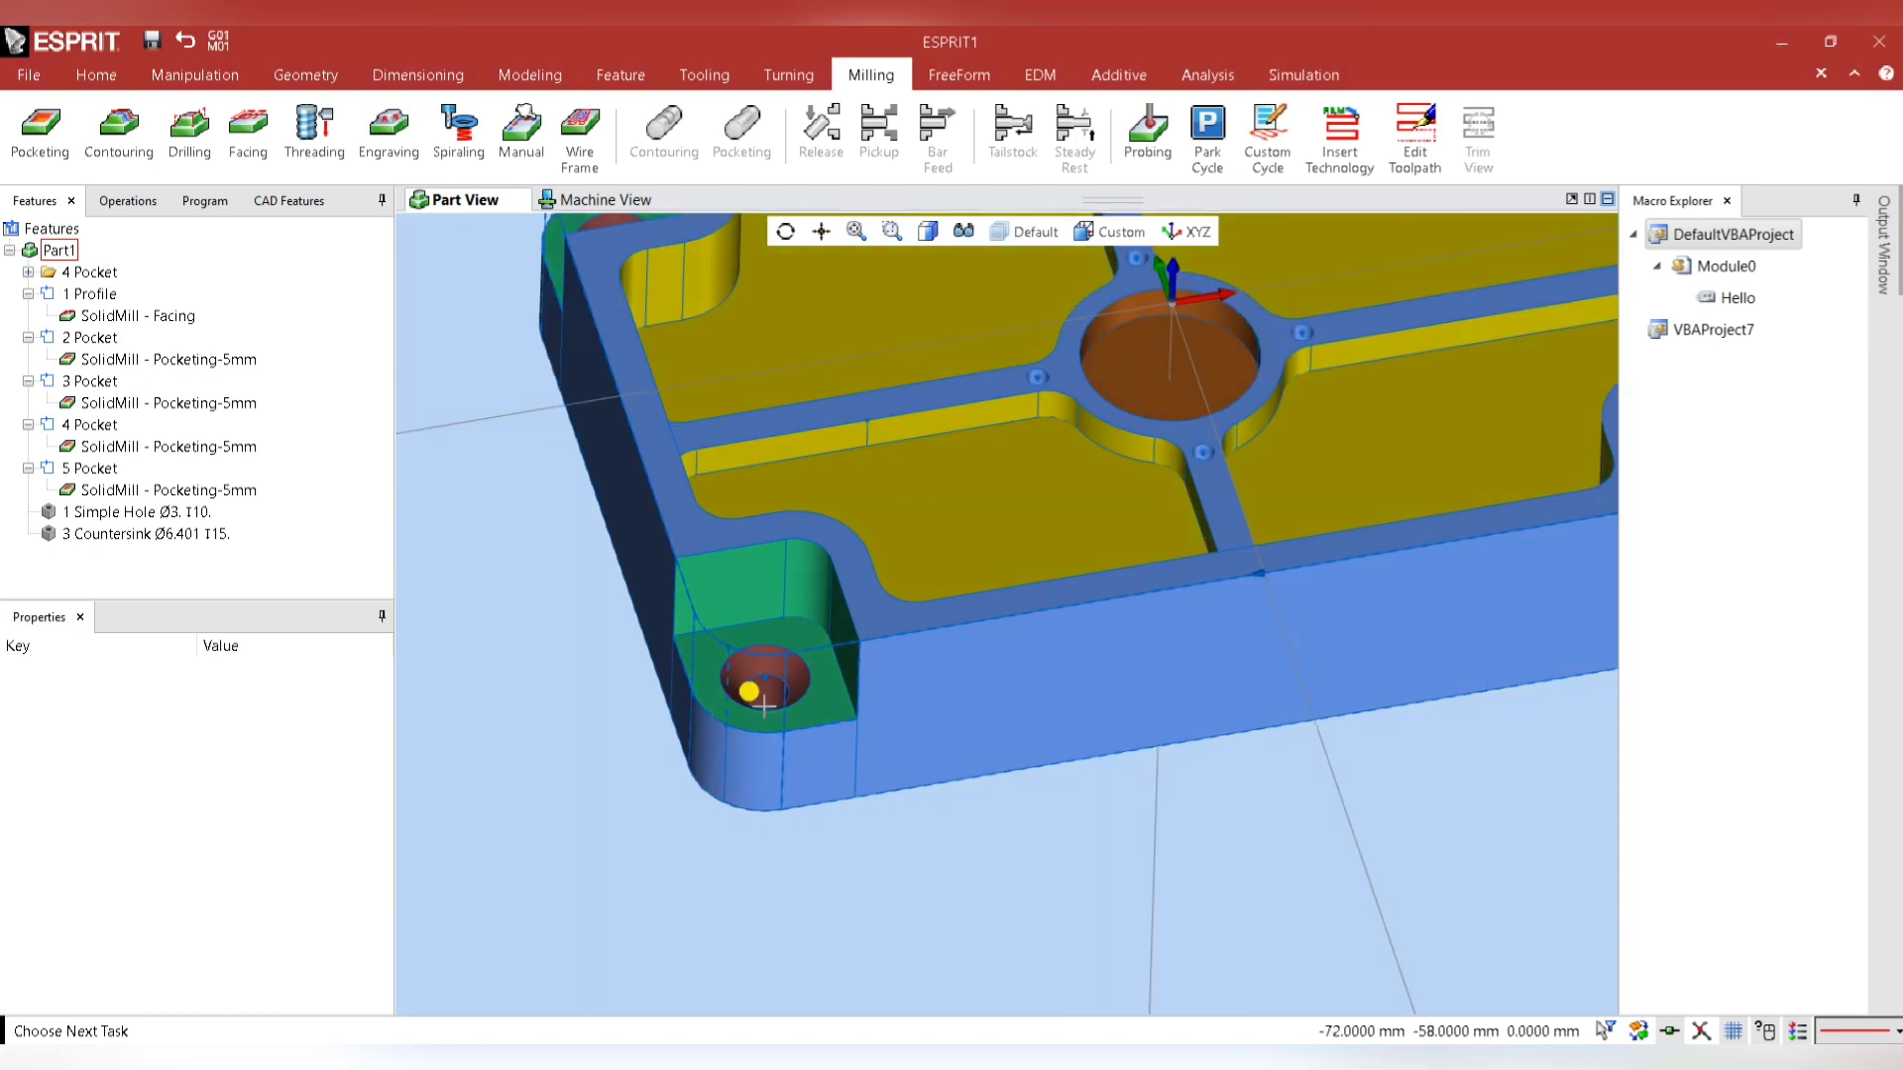
{"action": "left_click", "coordinate": [184, 513]}
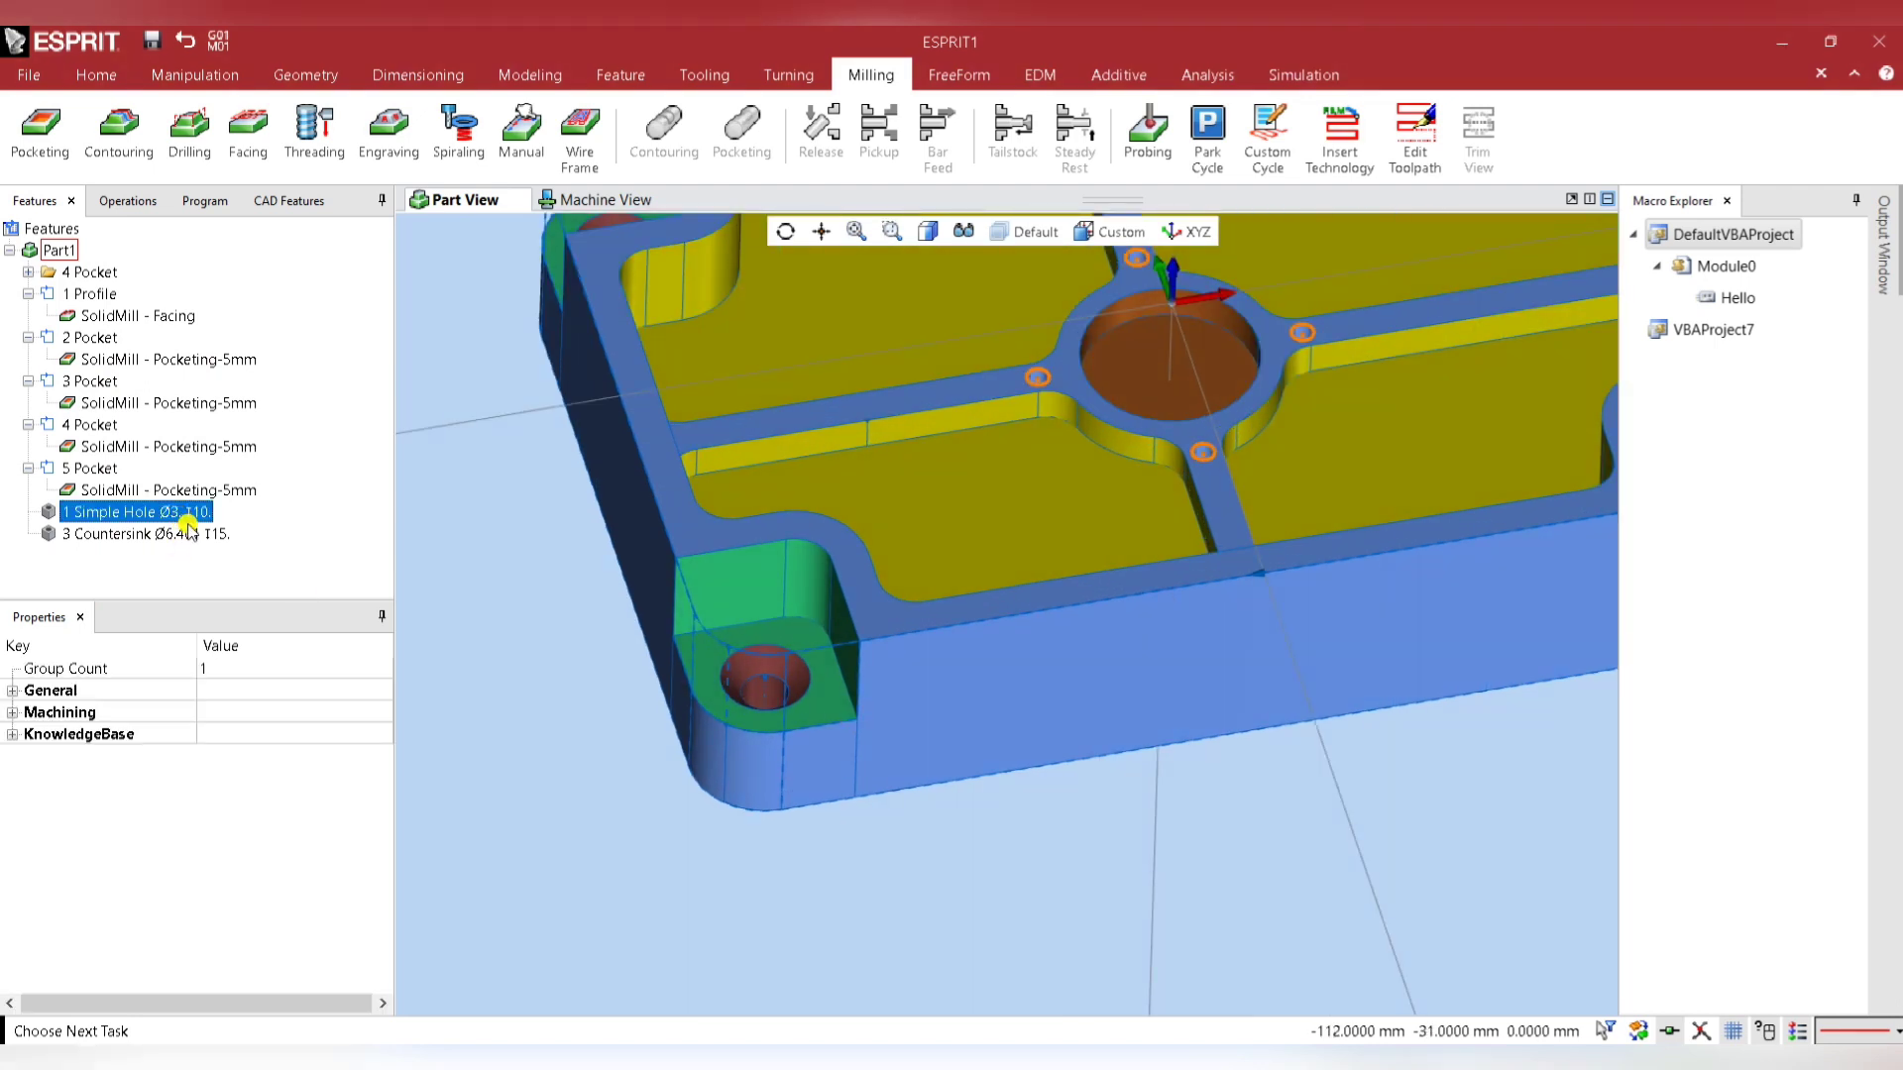
{"action": "scroll", "coordinate": [474, 569], "scroll_direction": "down", "scroll_amount": 6}
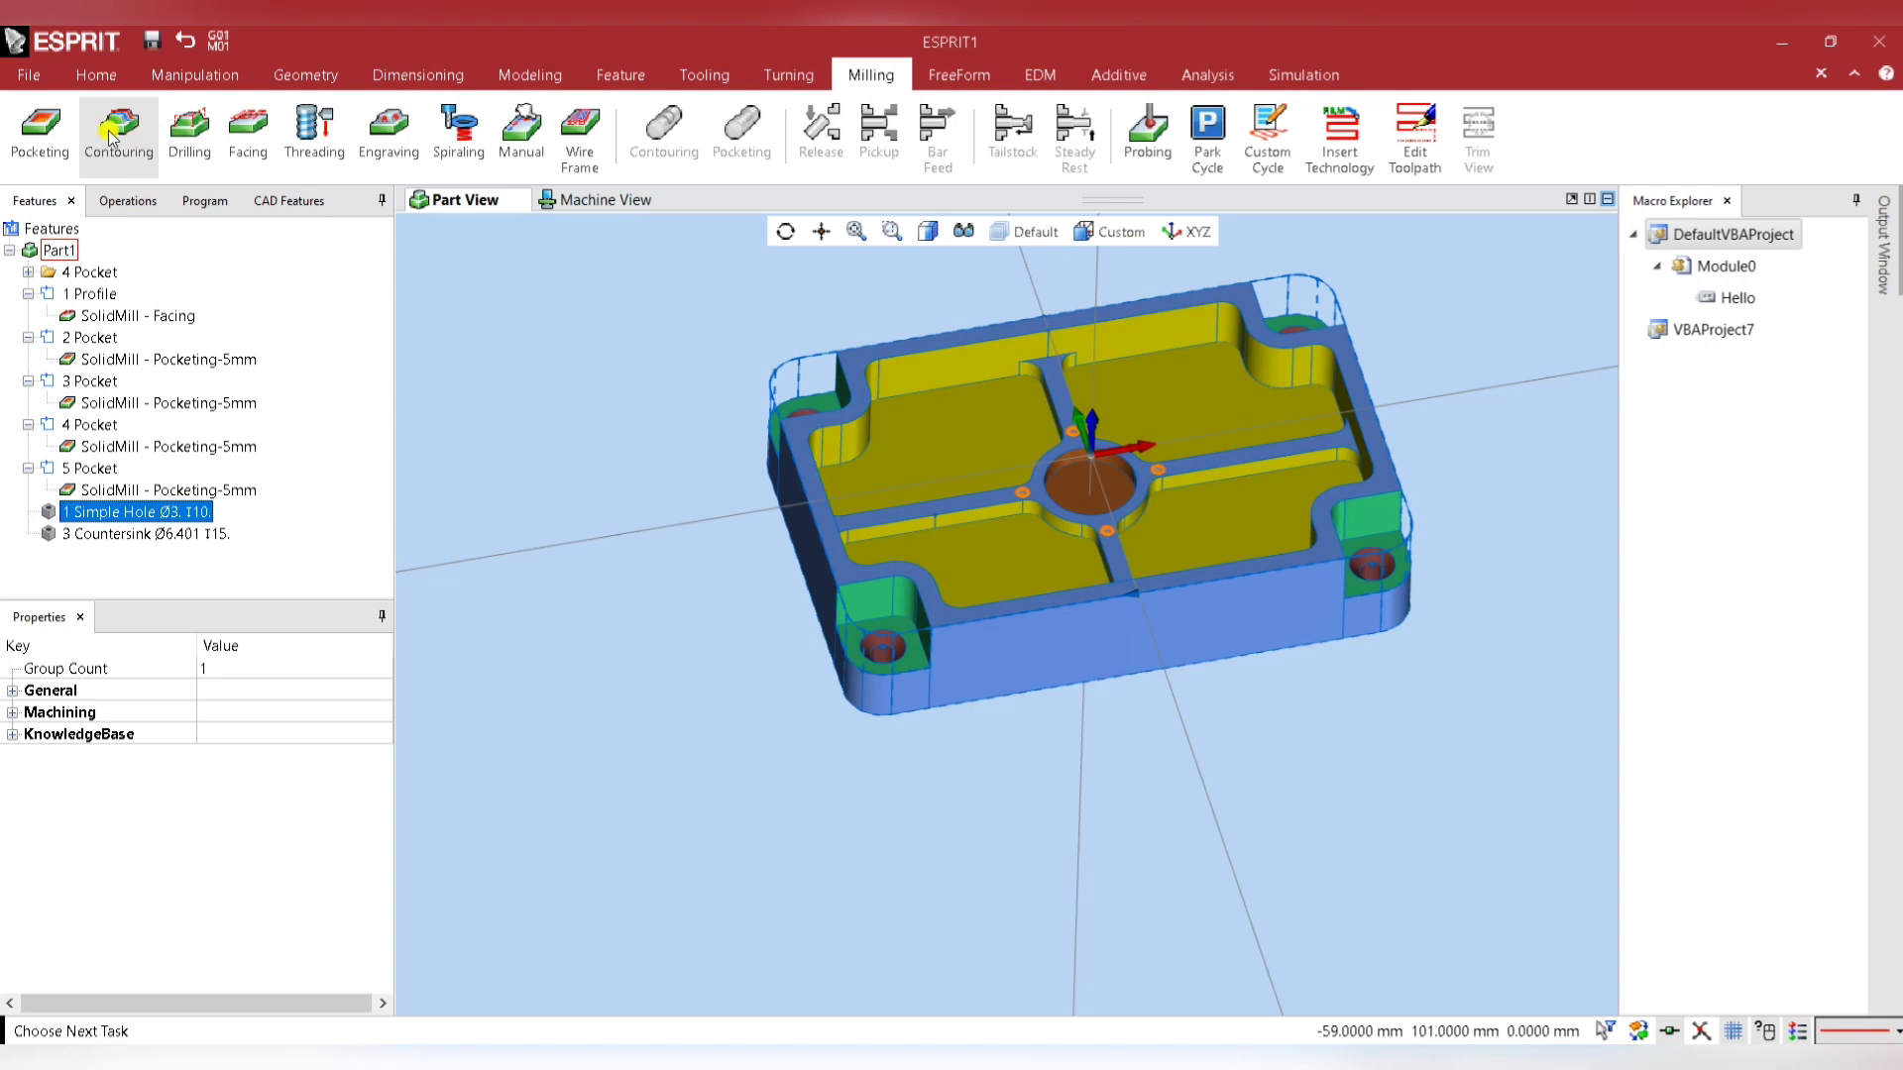
{"action": "left_click", "coordinate": [191, 134]}
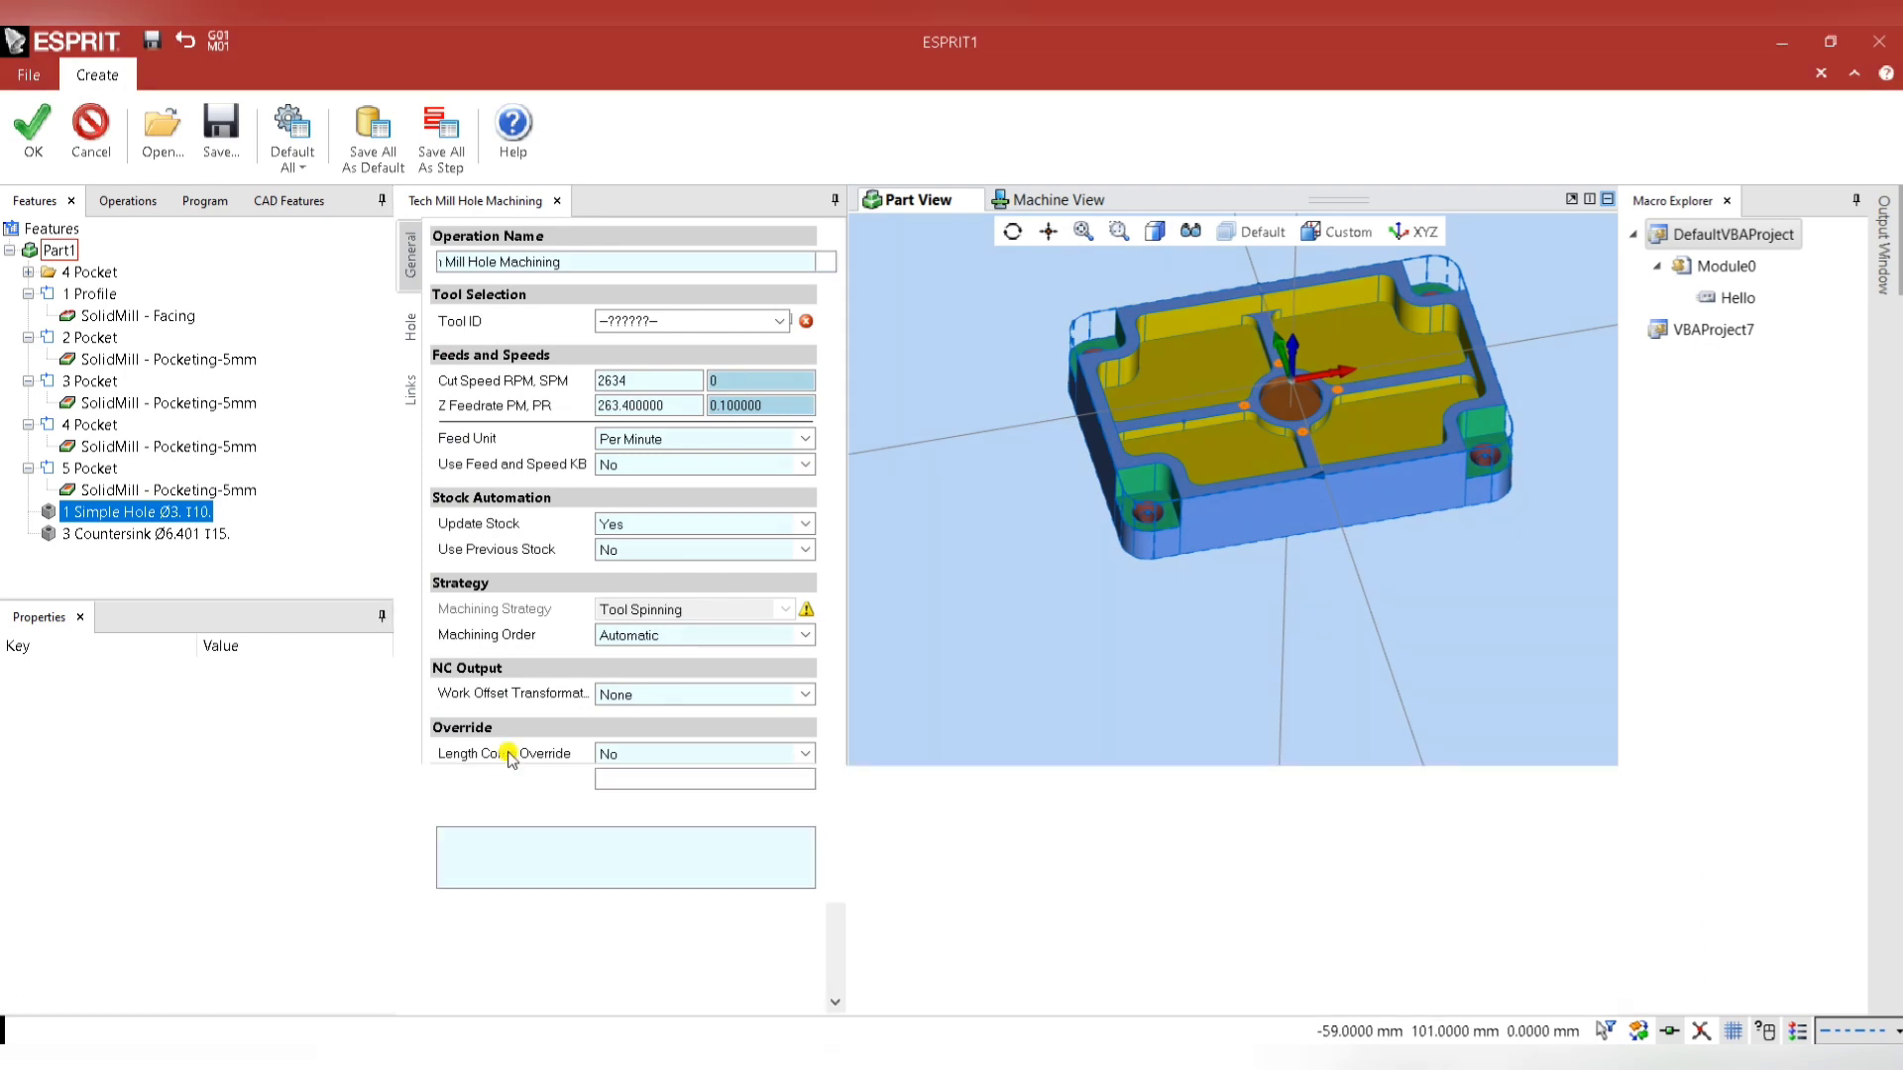
{"action": "left_click", "coordinate": [801, 323]}
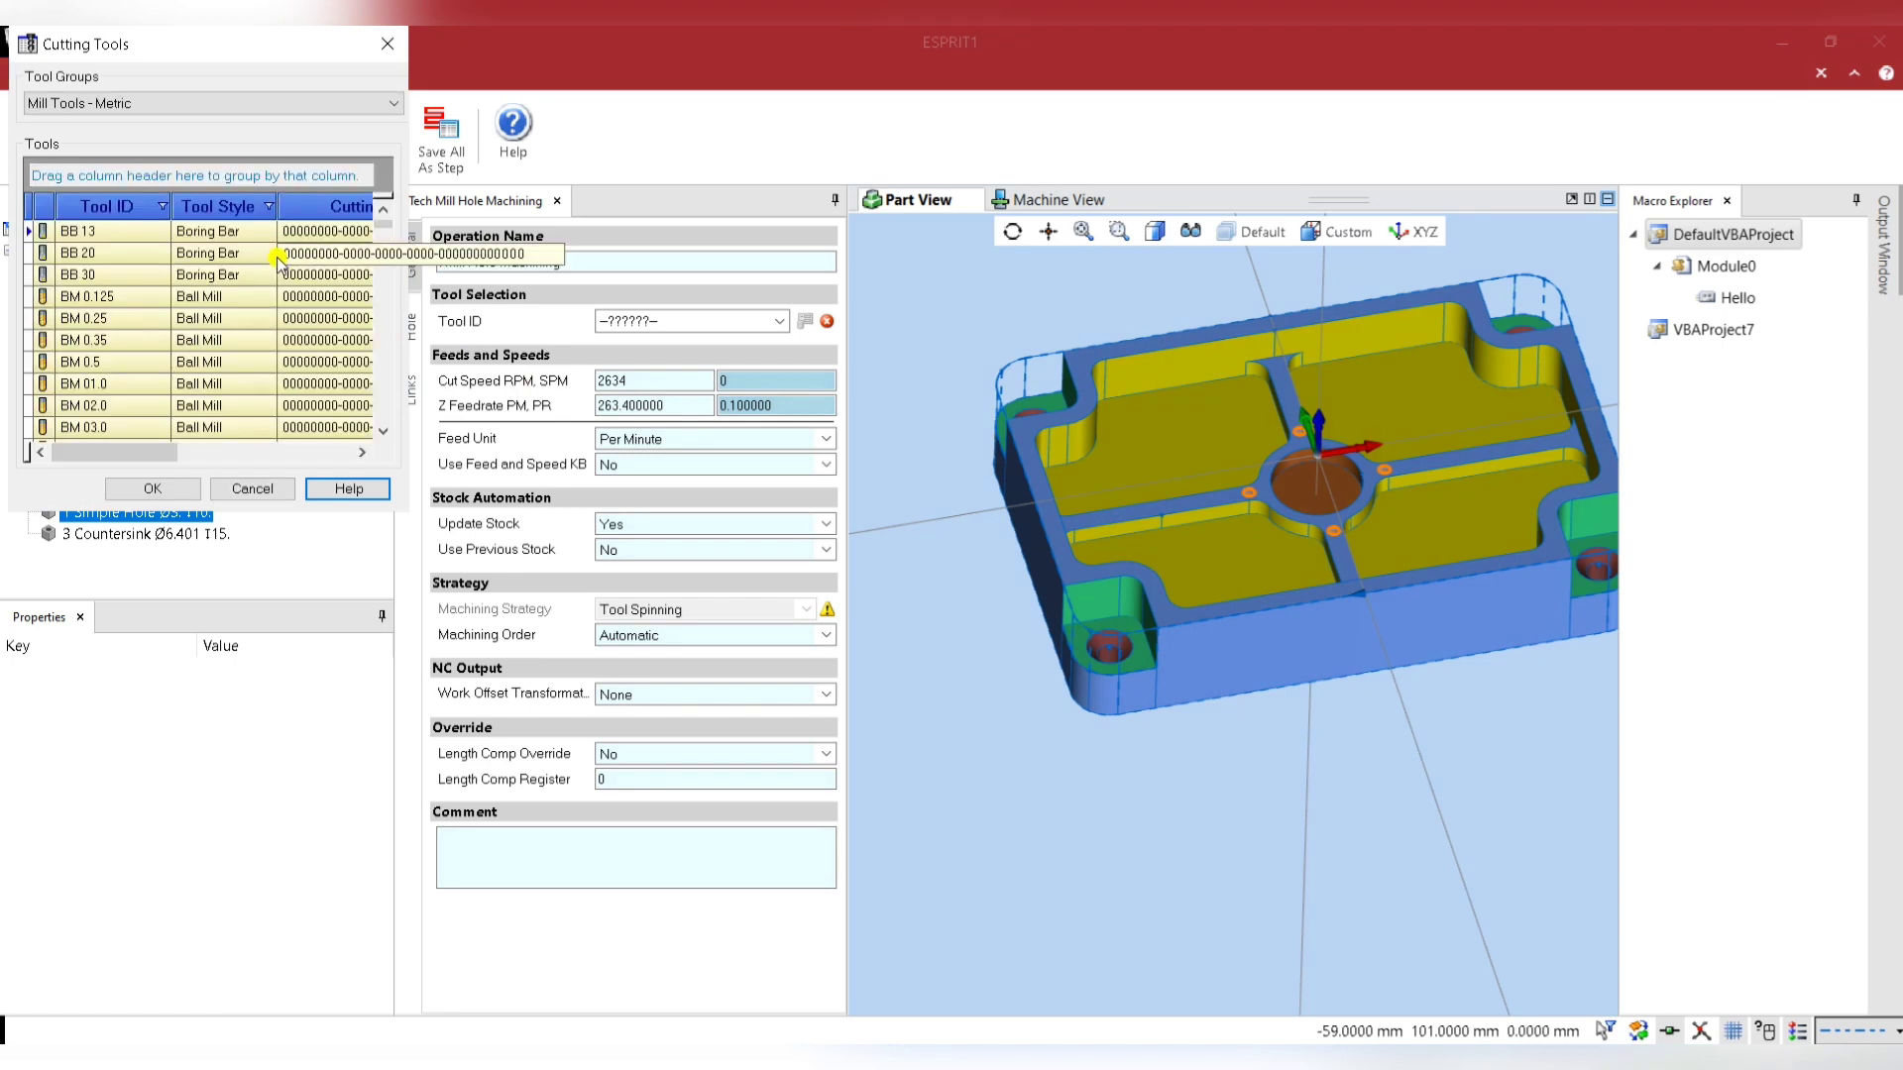
{"action": "left_click_drag", "start_coordinate": [392, 236], "coordinate": [384, 274]}
{"action": "left_click", "coordinate": [158, 318]}
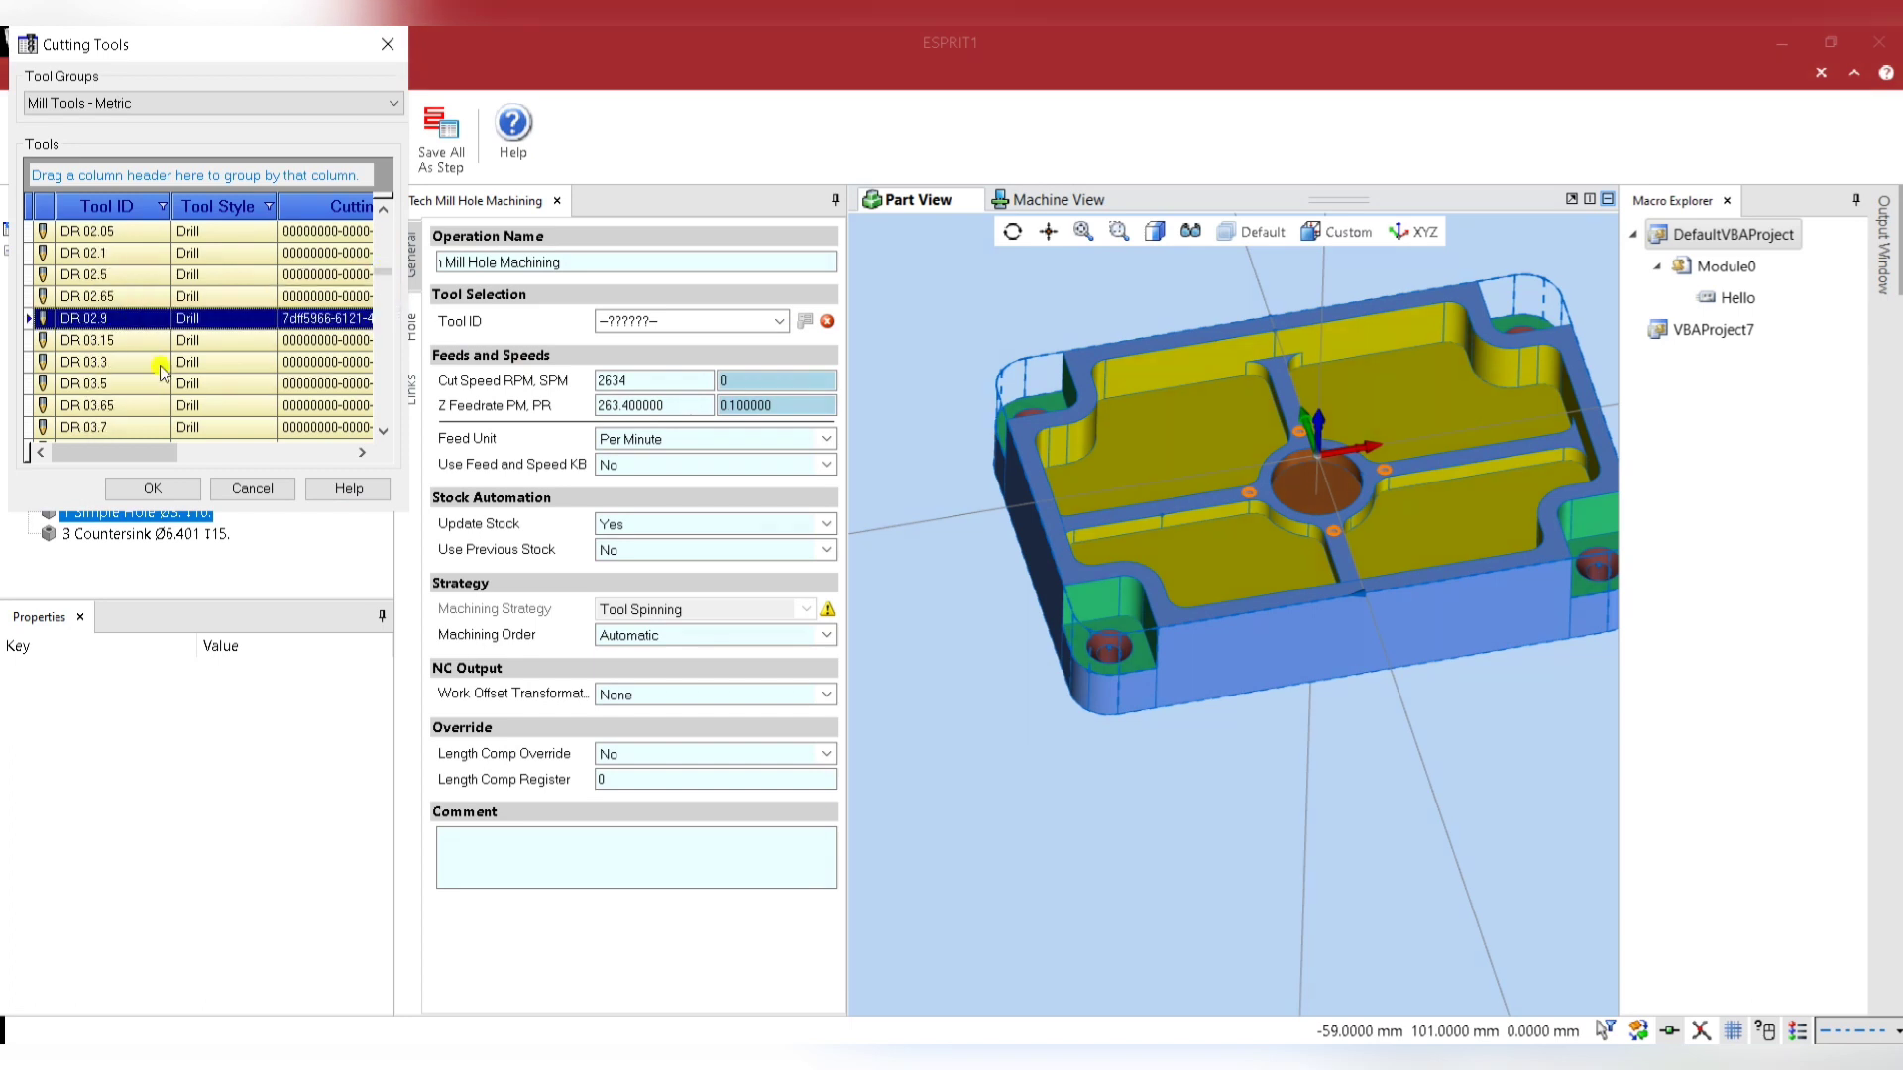
{"action": "left_click", "coordinate": [148, 490]}
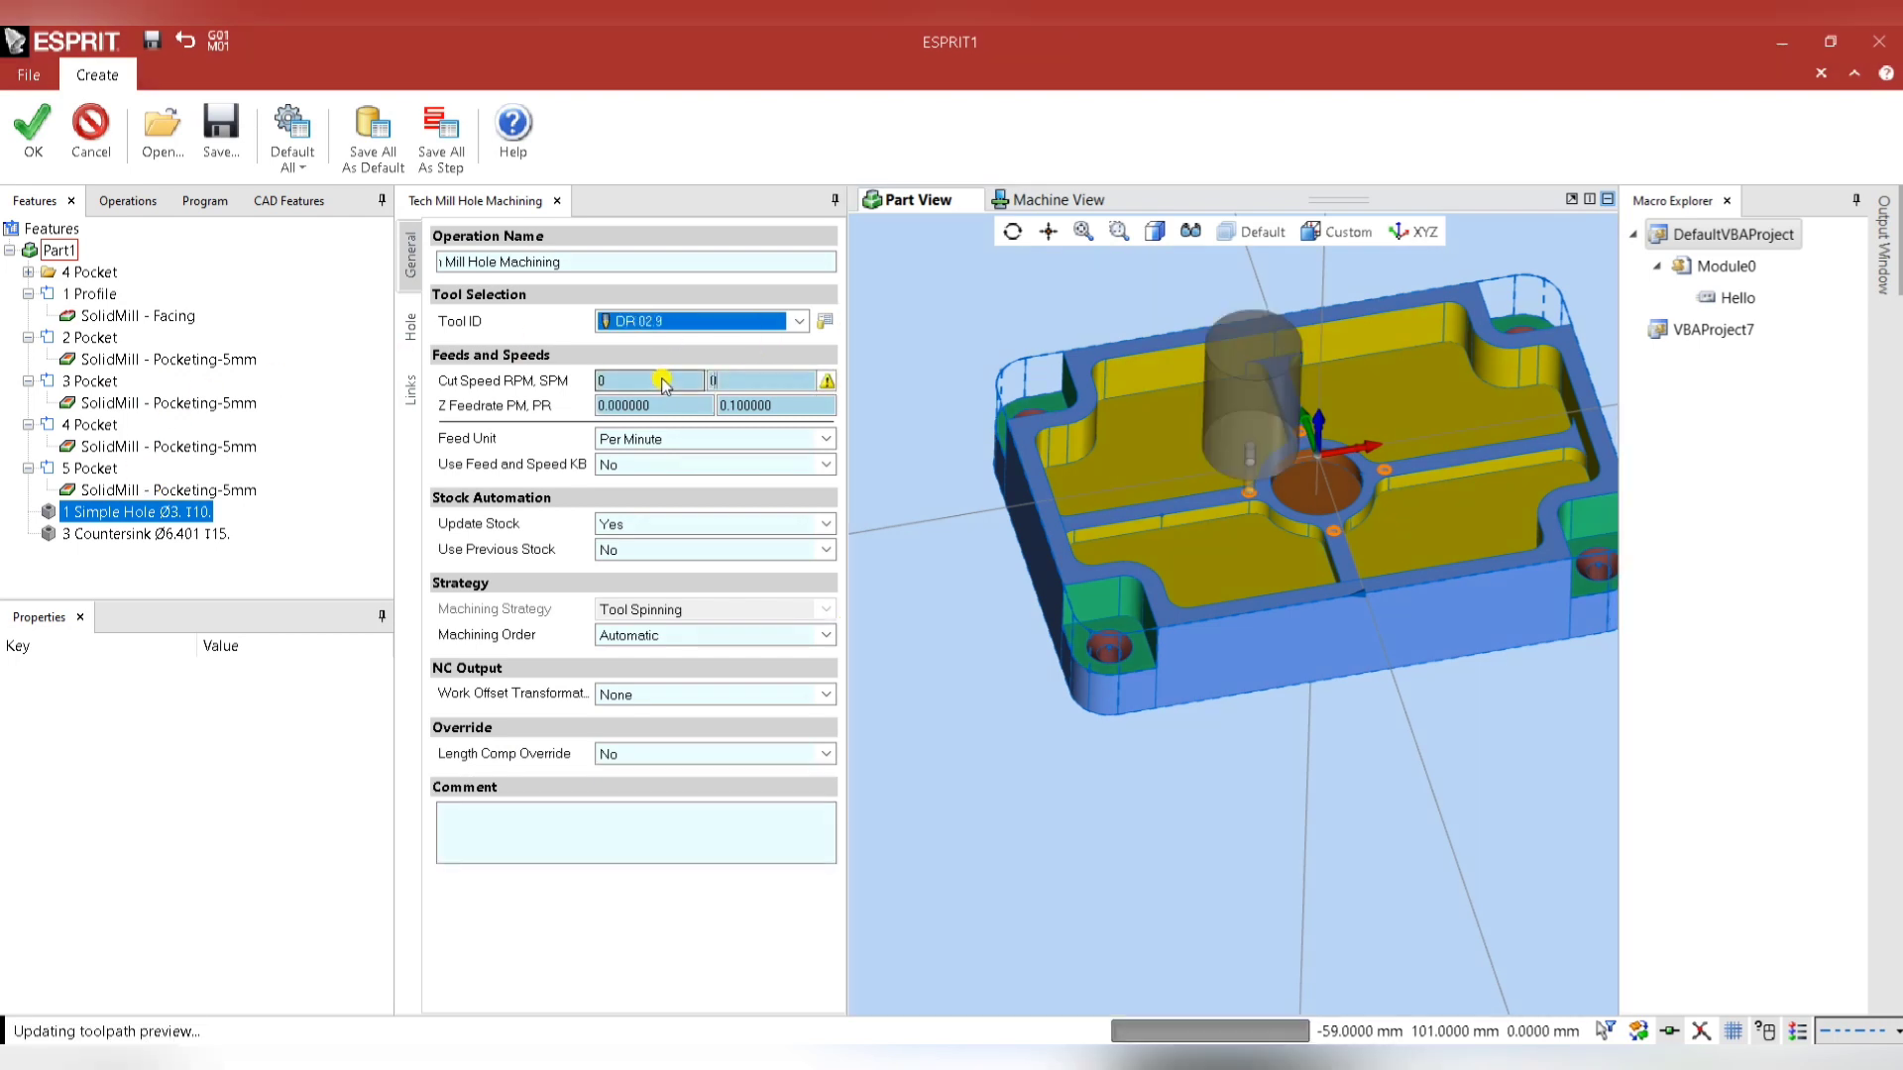
Set the cut speed to 1200 RPM, create the simple hole drilling operation and select it under its feature.
{"action": "type", "text": "1200"}
{"action": "key", "text": "Return"}
{"action": "left_click", "coordinate": [410, 327]}
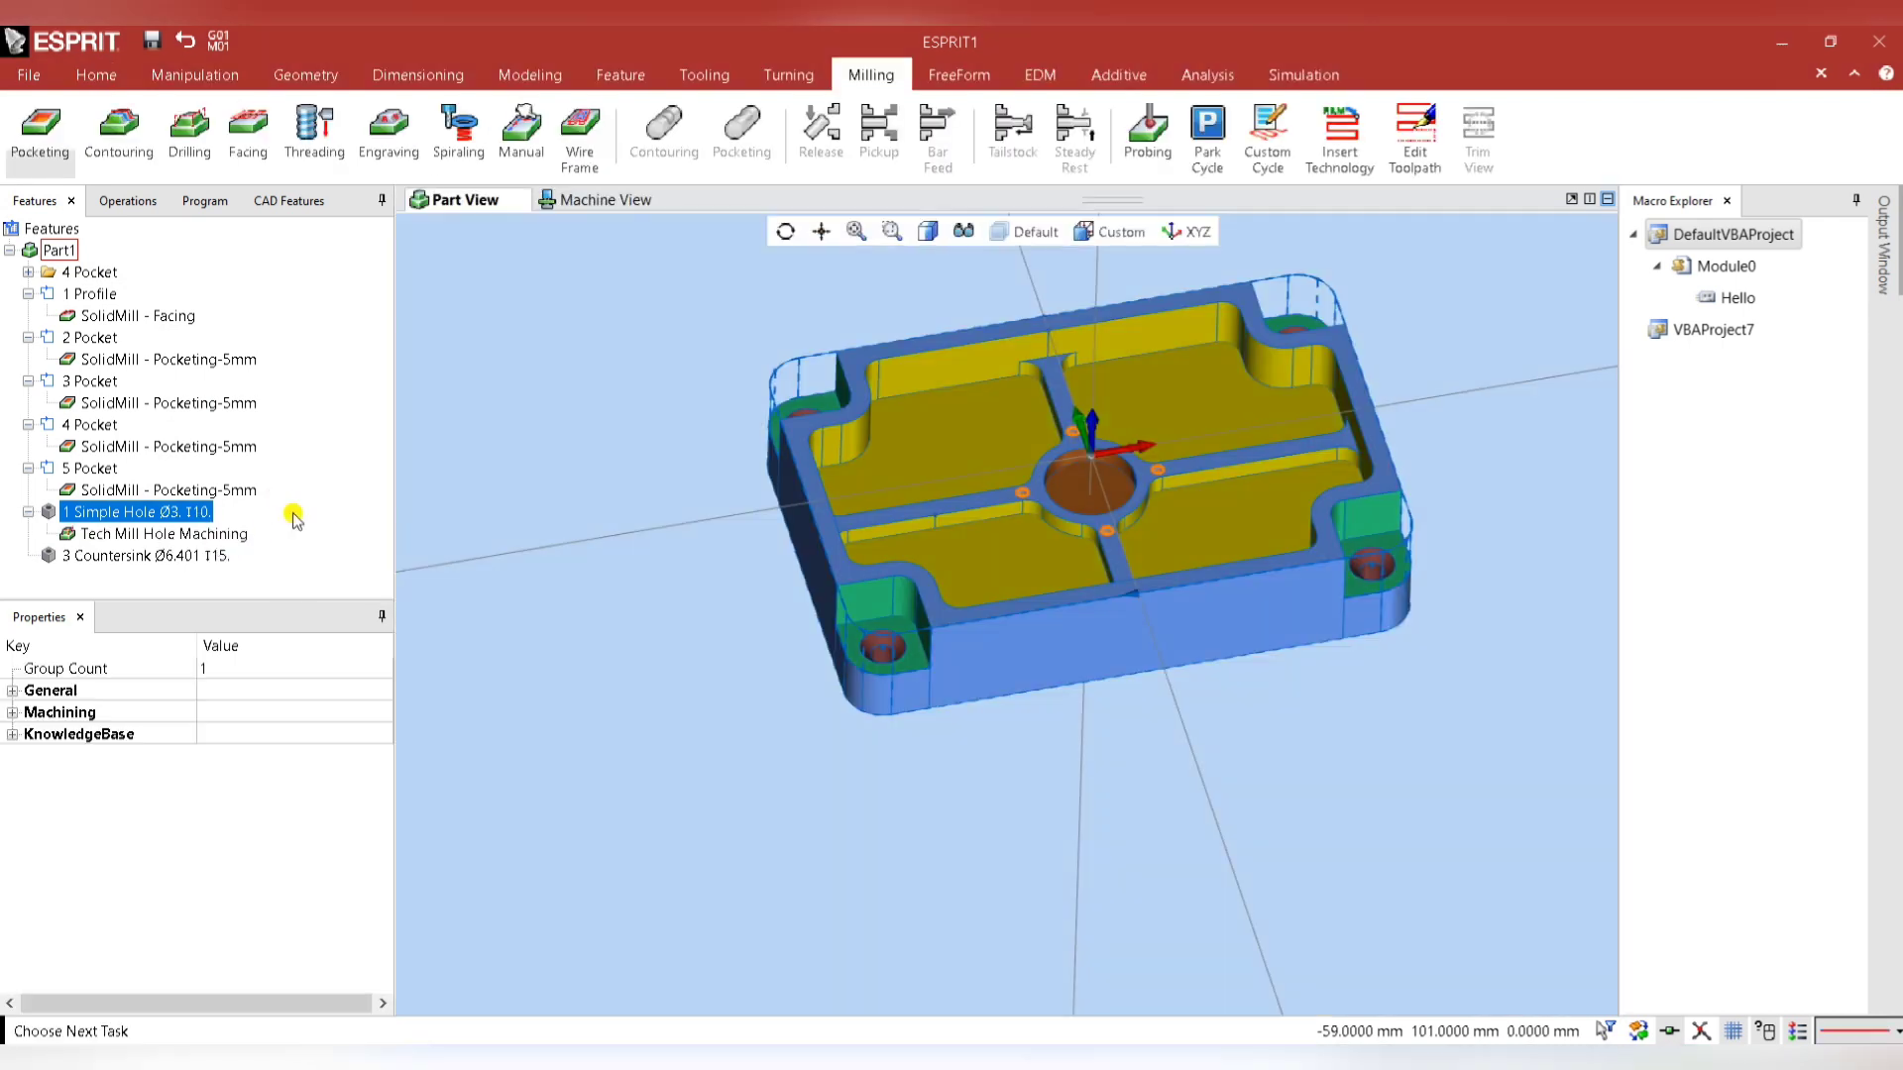
{"action": "left_click", "coordinate": [236, 535]}
Start a hole machining operation on the 3 Countersink feature and assign the DR 06.4 drill.
{"action": "left_click", "coordinate": [224, 557]}
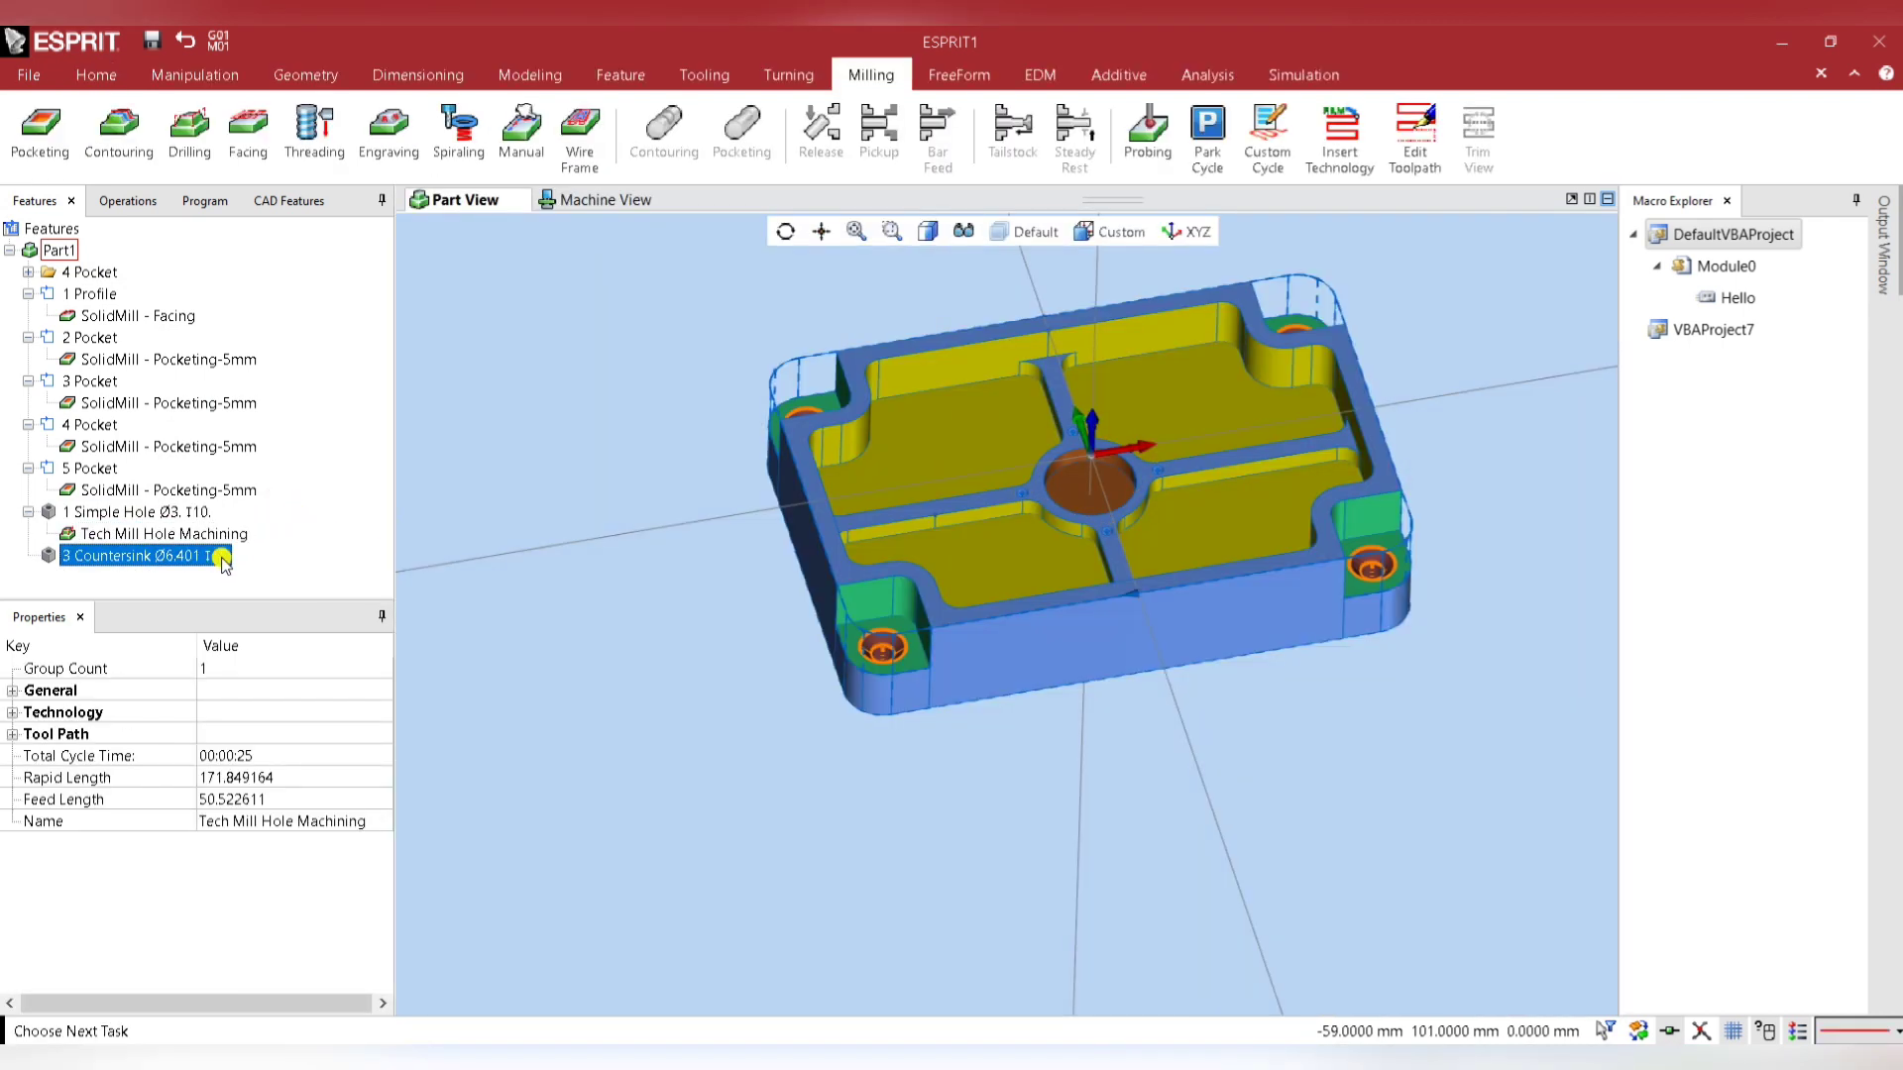
{"action": "left_click", "coordinate": [186, 148]}
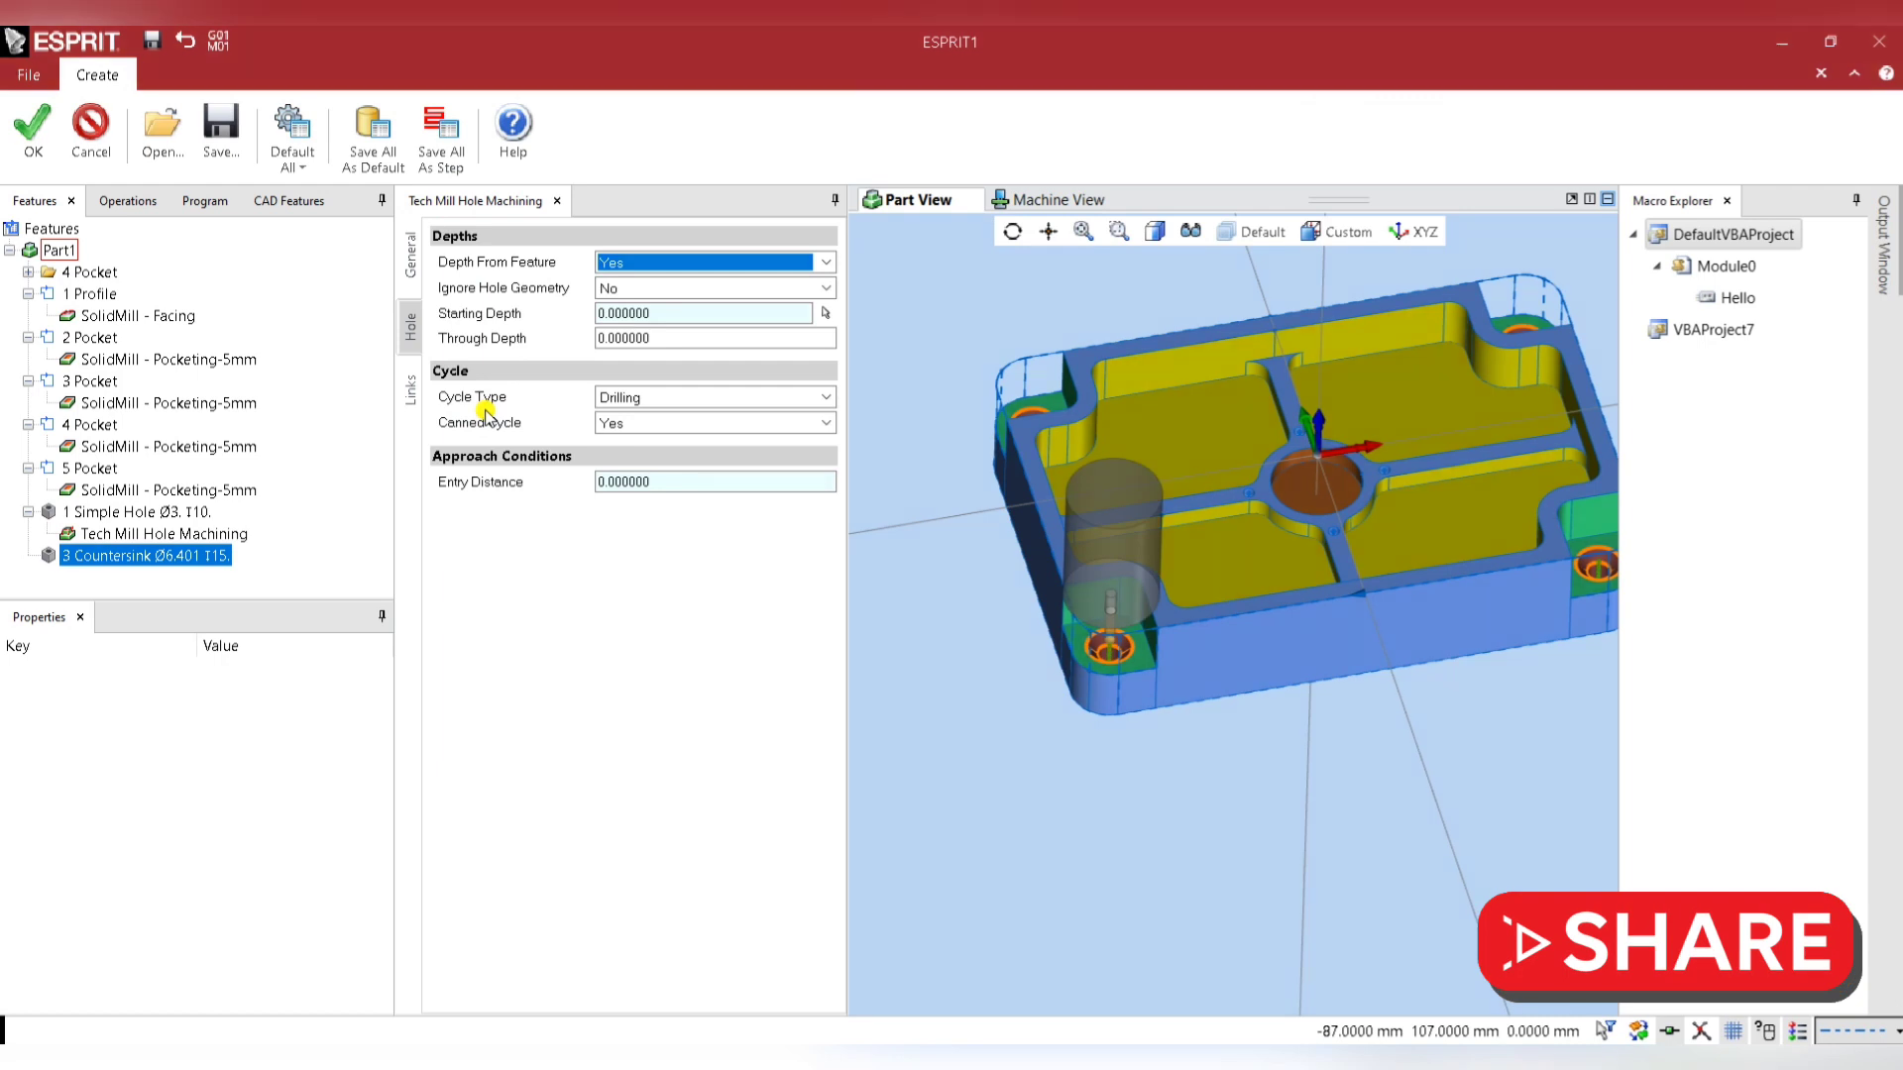
{"action": "left_click", "coordinate": [411, 256]}
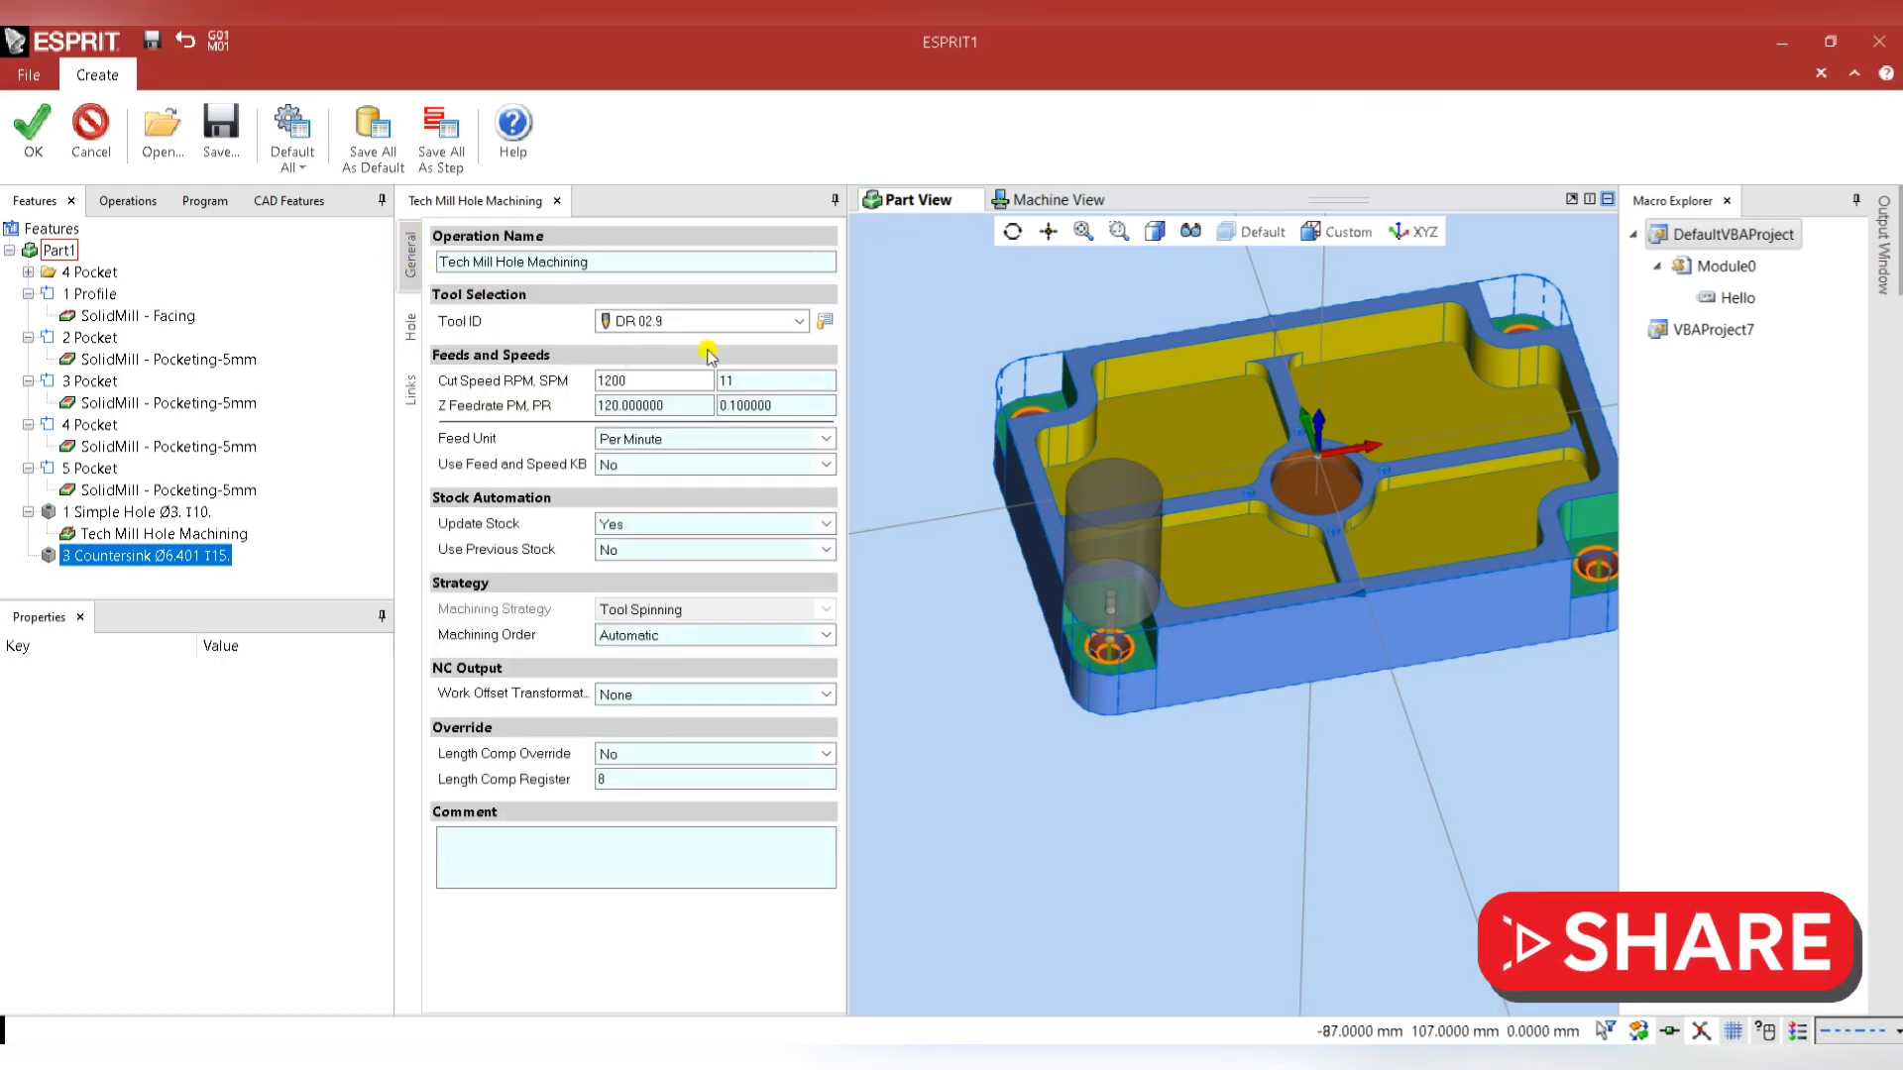
{"action": "left_click", "coordinate": [783, 321]}
{"action": "key", "text": "F2"}
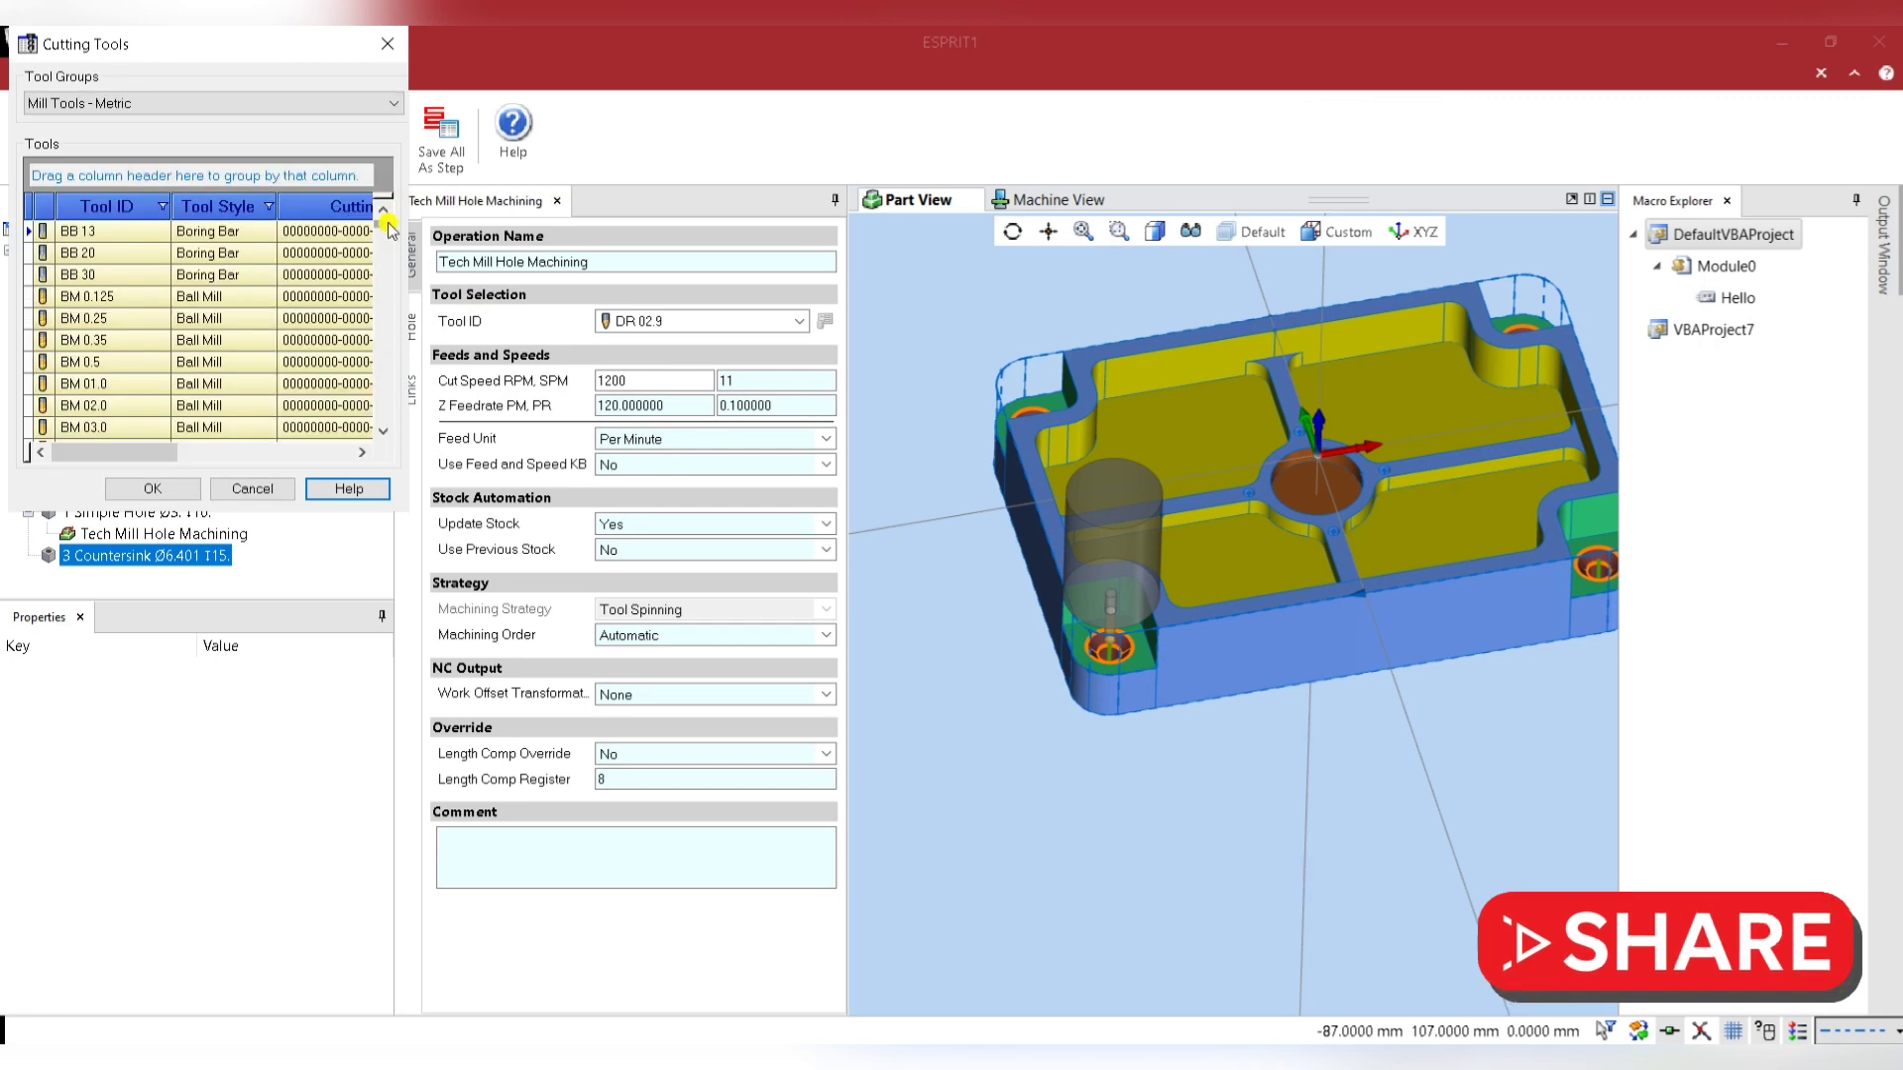
{"action": "left_click_drag", "start_coordinate": [386, 228], "coordinate": [386, 272]}
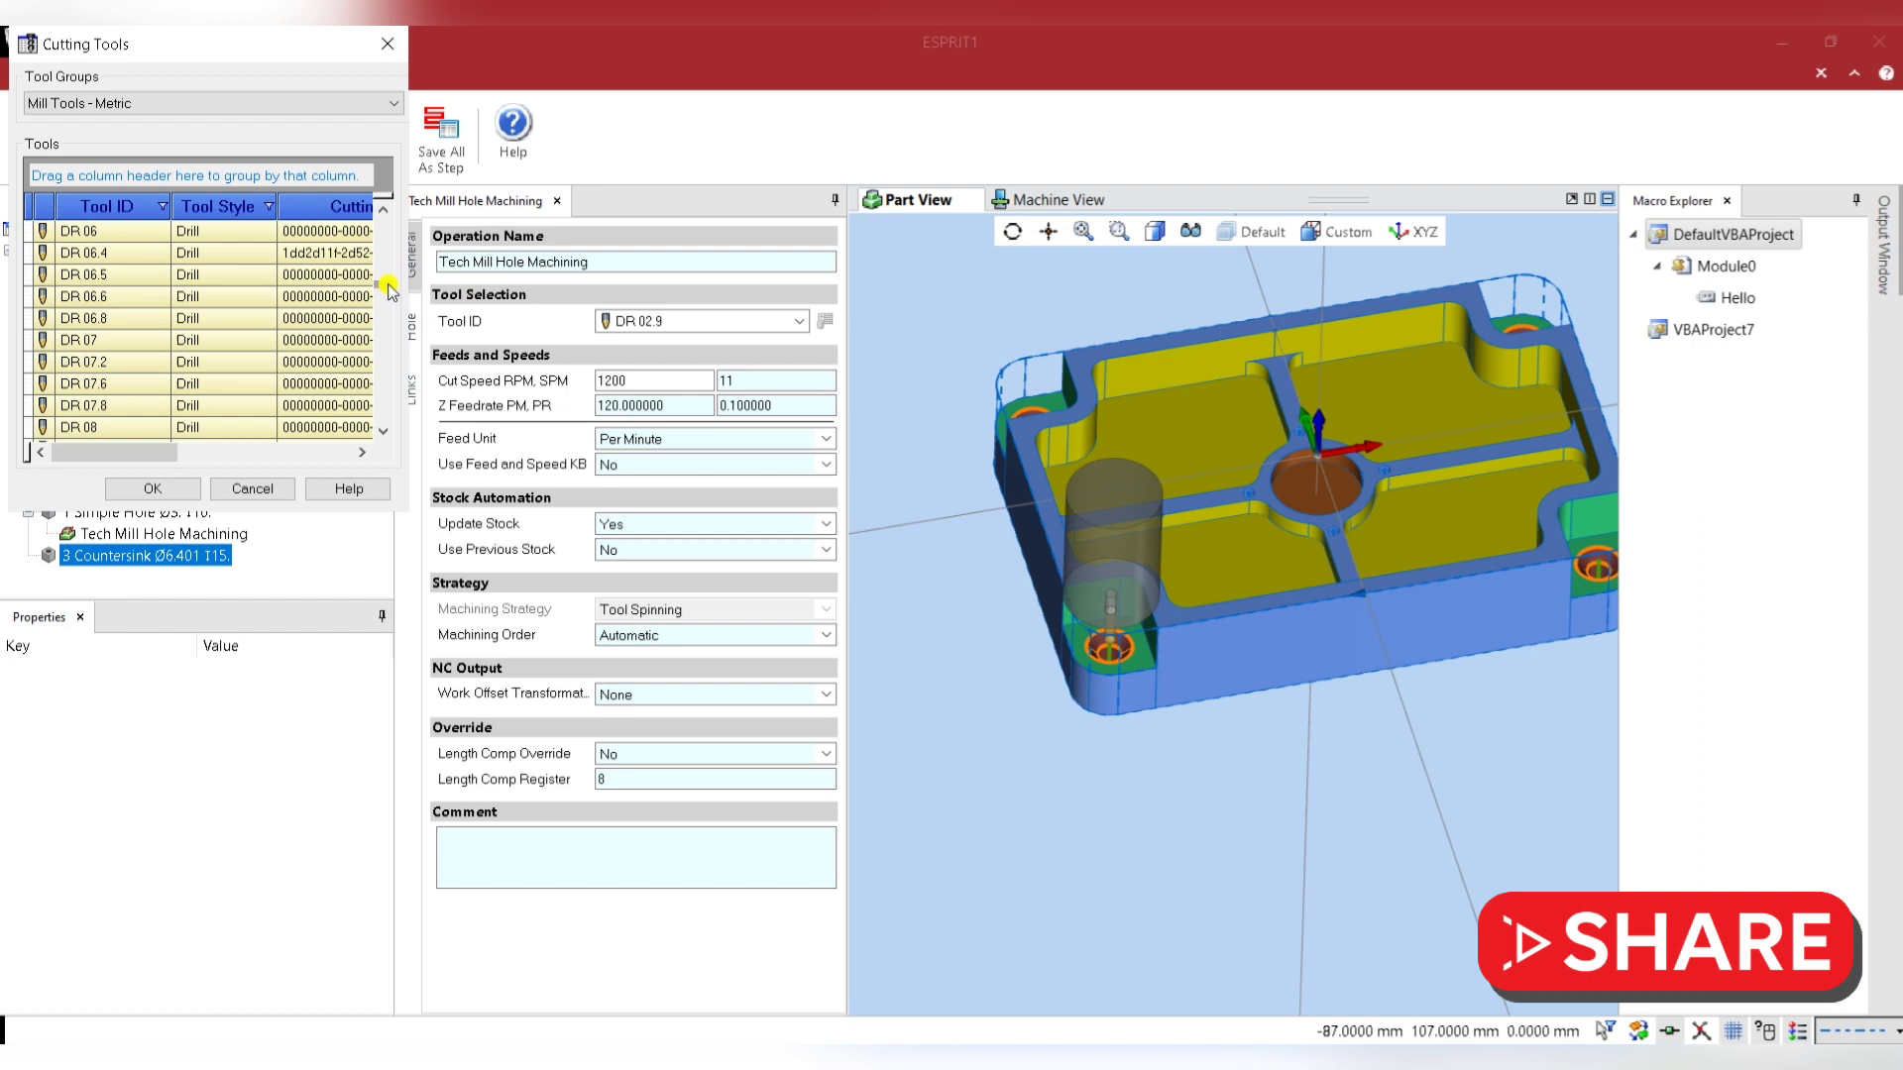
{"action": "left_click", "coordinate": [96, 251]}
{"action": "left_click", "coordinate": [171, 484]}
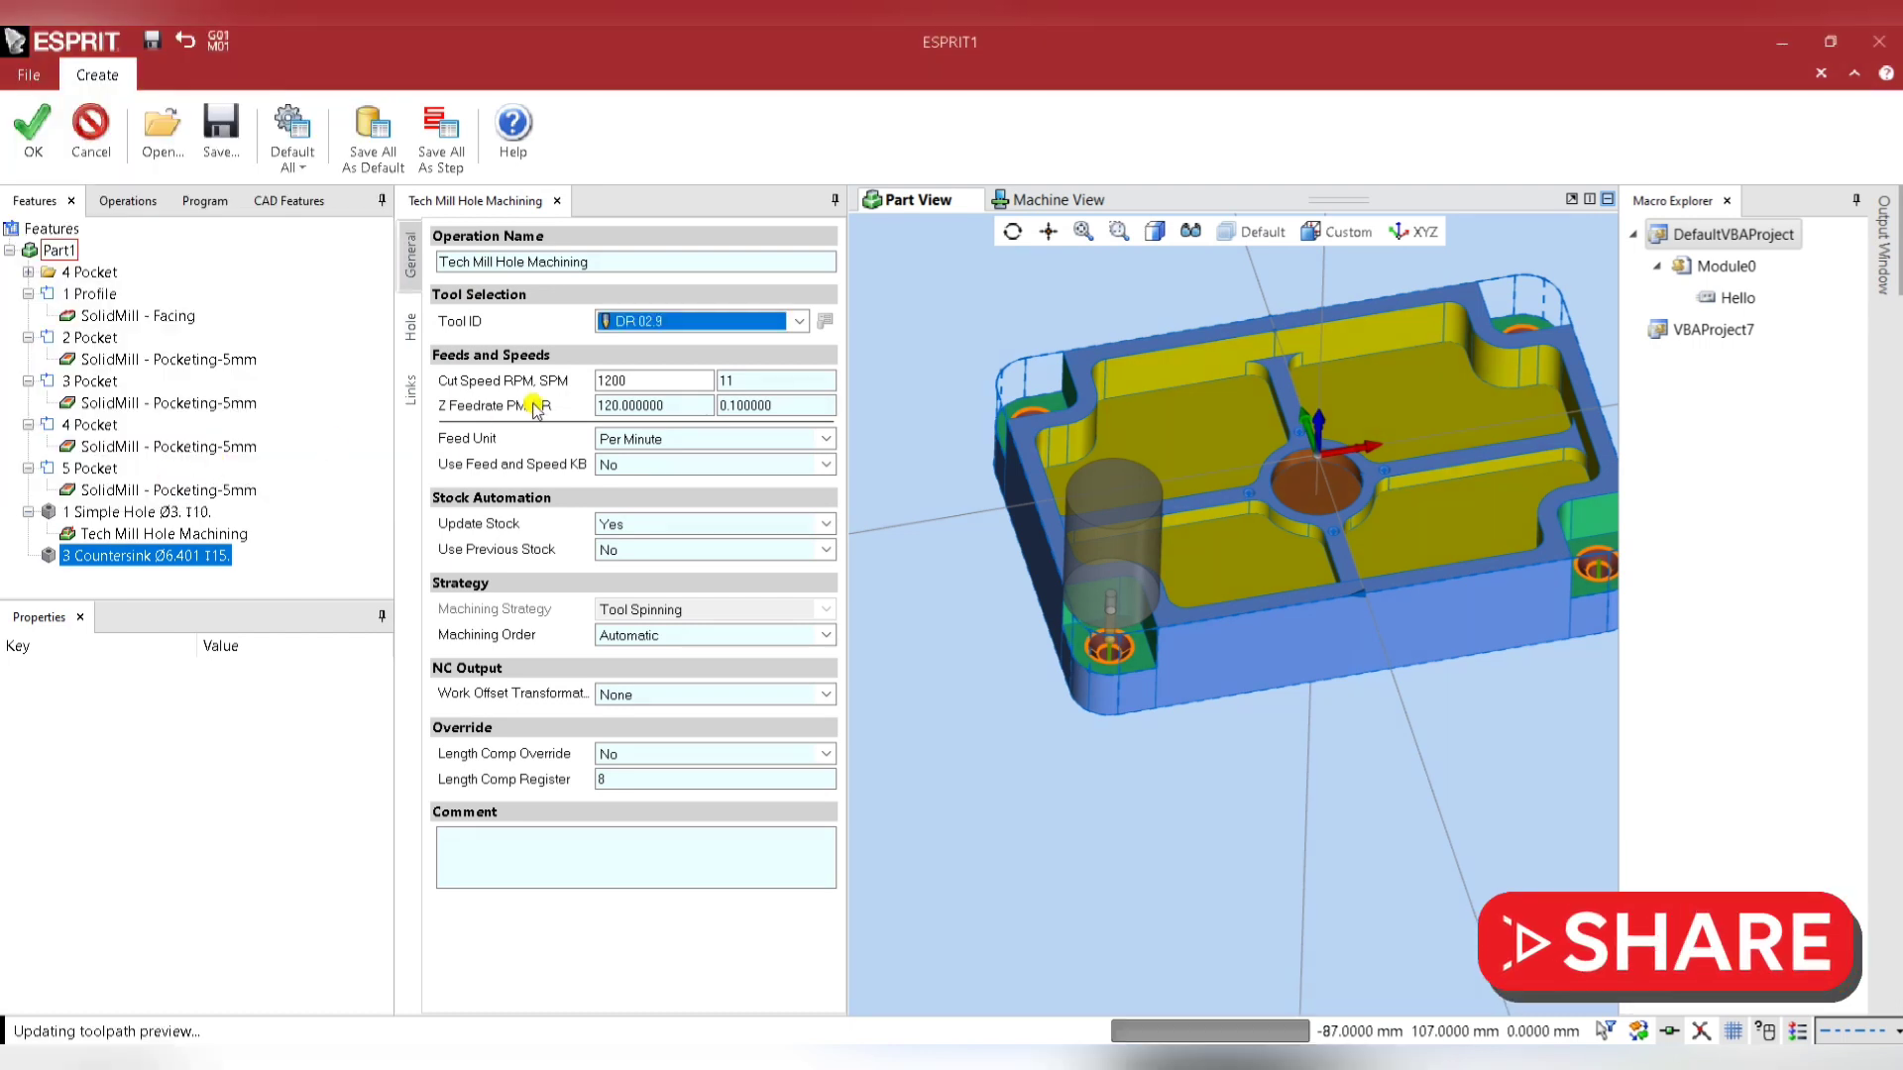
Set the countersink drilling cut speed to 1200 RPM, check the hole settings and create the operation.
{"action": "double_click", "coordinate": [645, 380]}
{"action": "type", "text": "1200"}
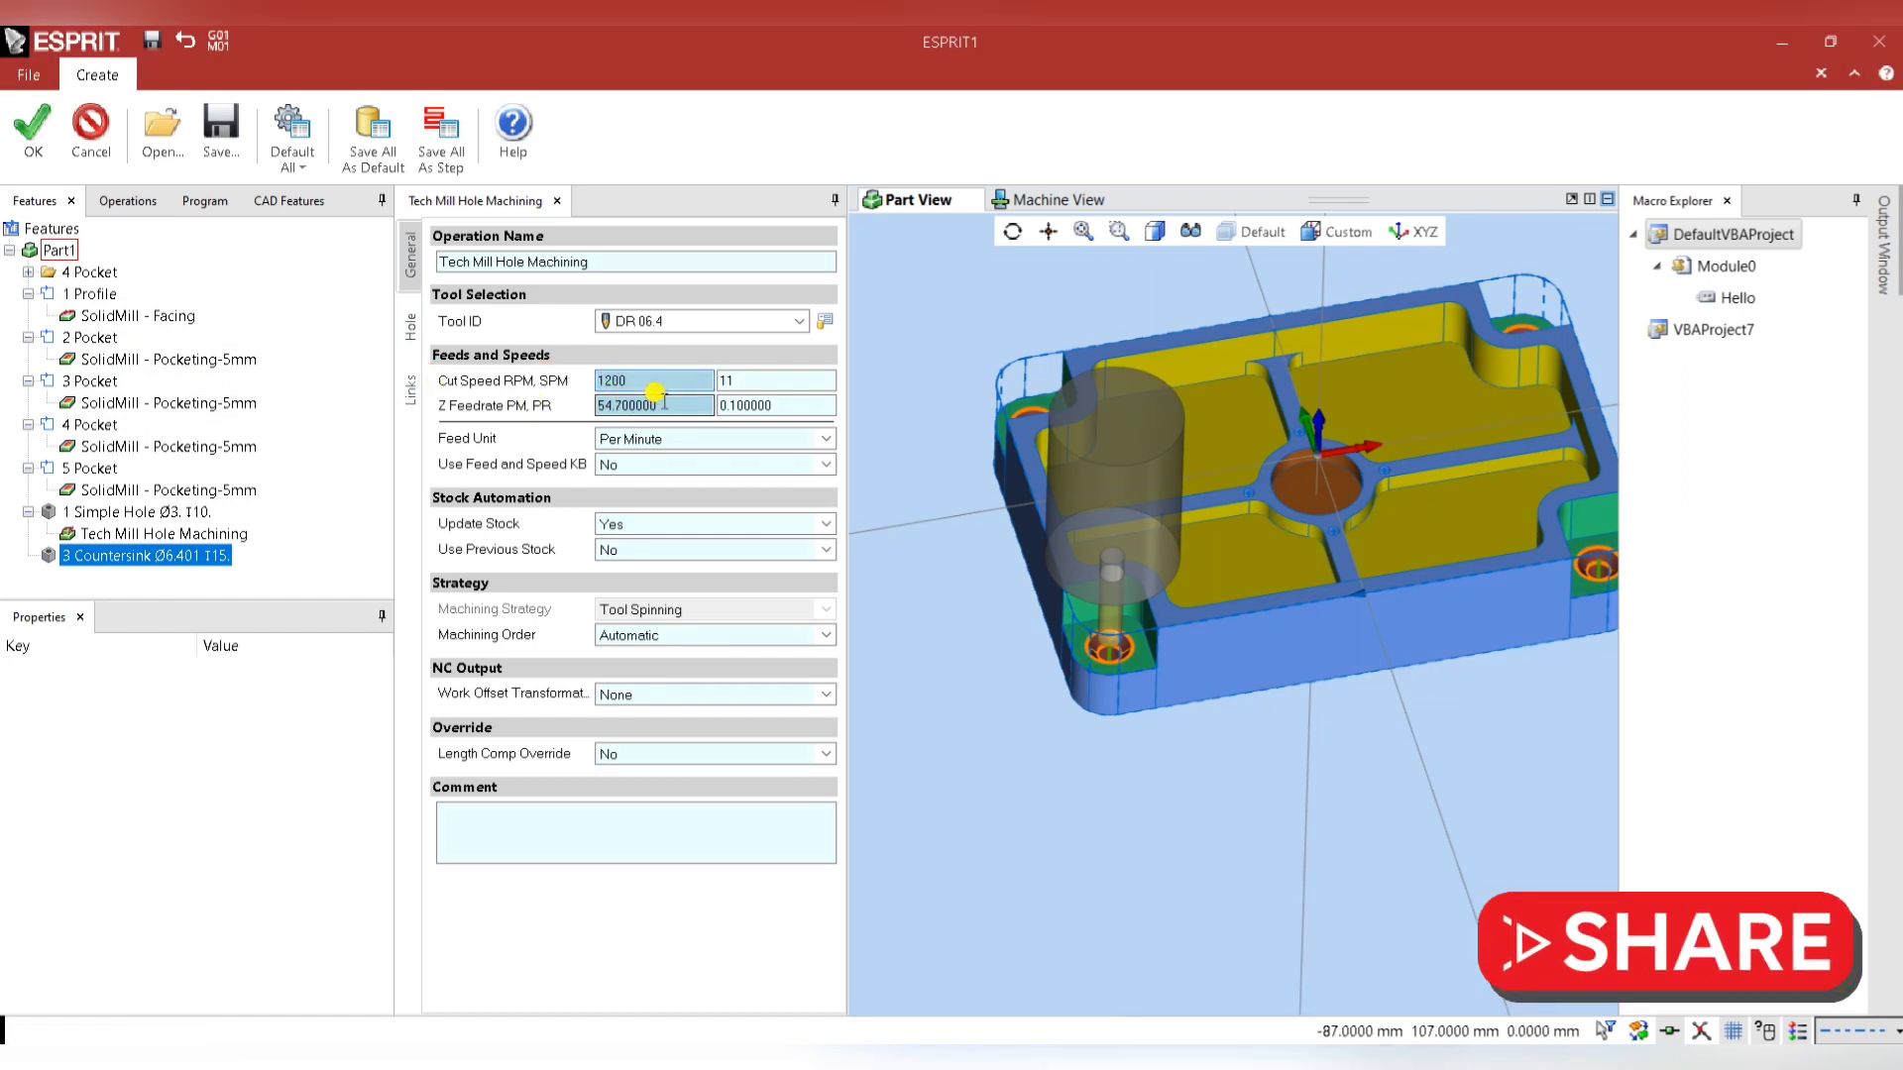
{"action": "left_click", "coordinate": [409, 307]}
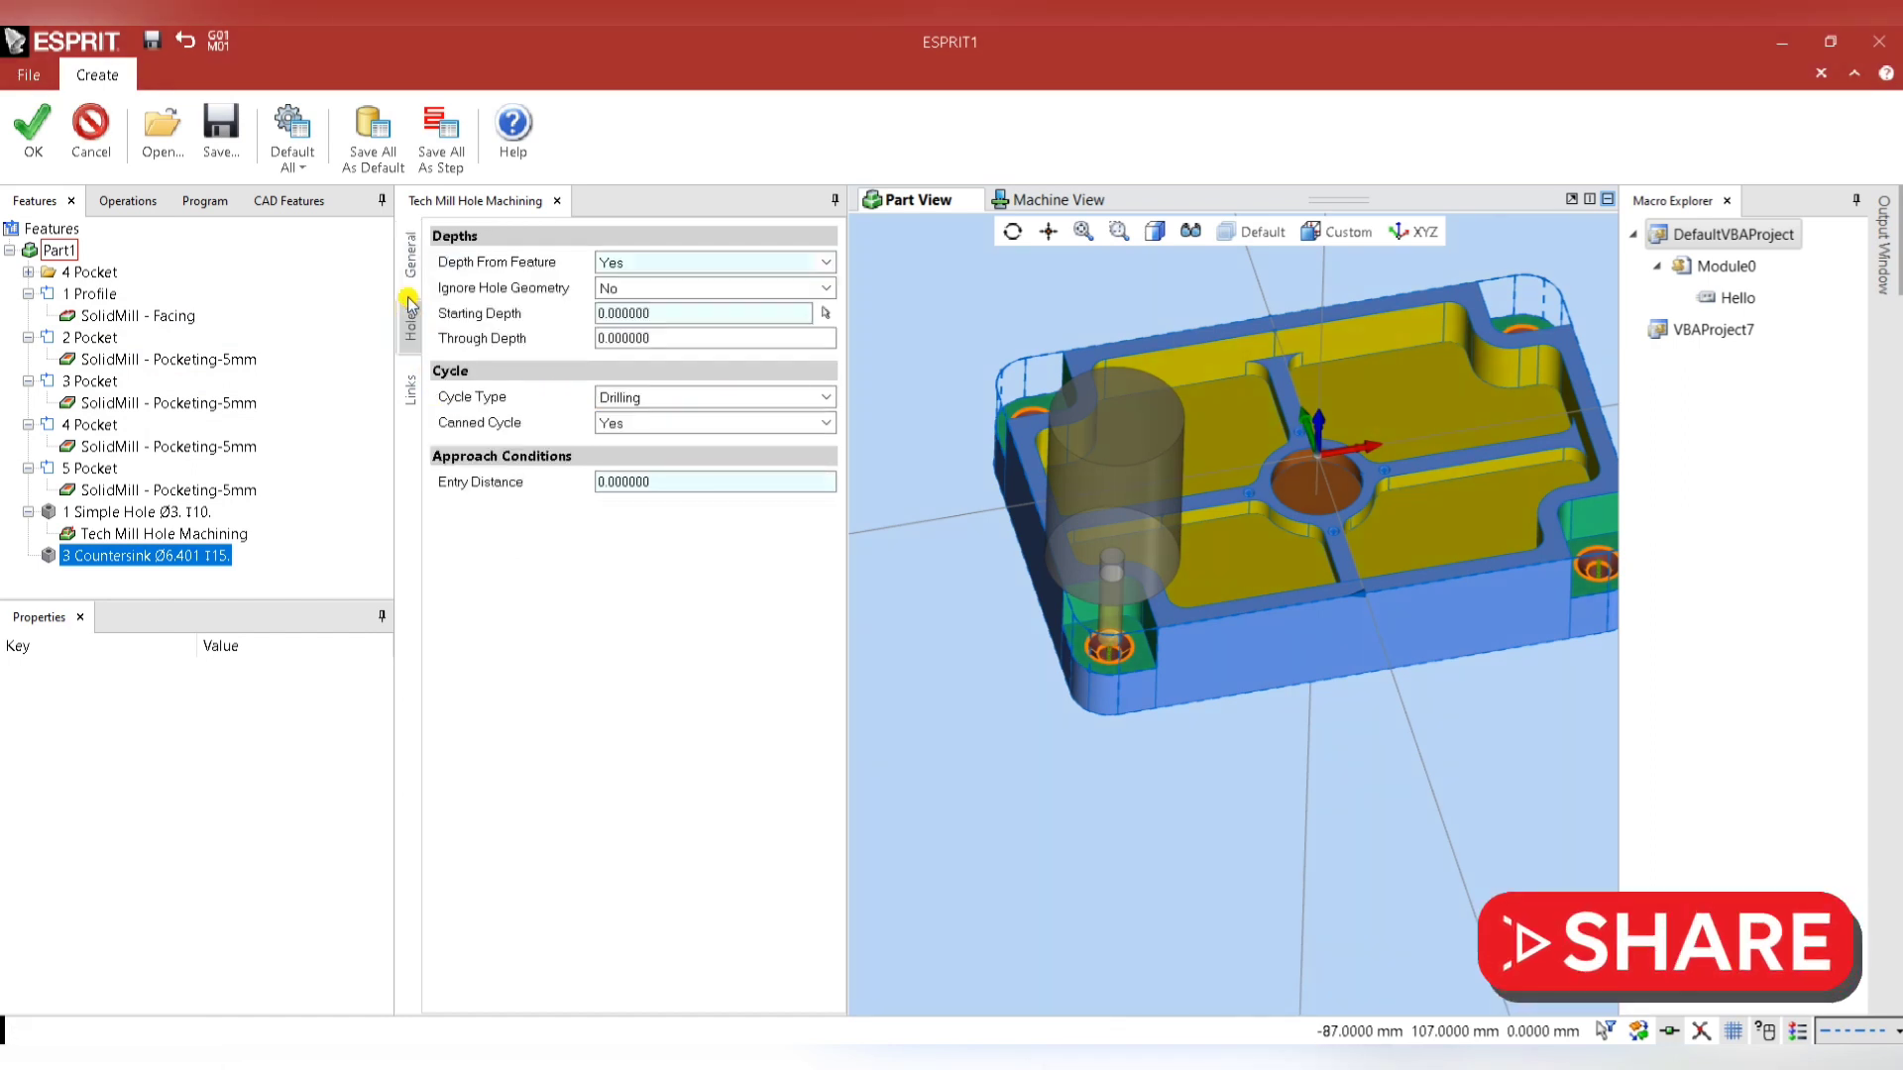
{"action": "left_click", "coordinate": [410, 256]}
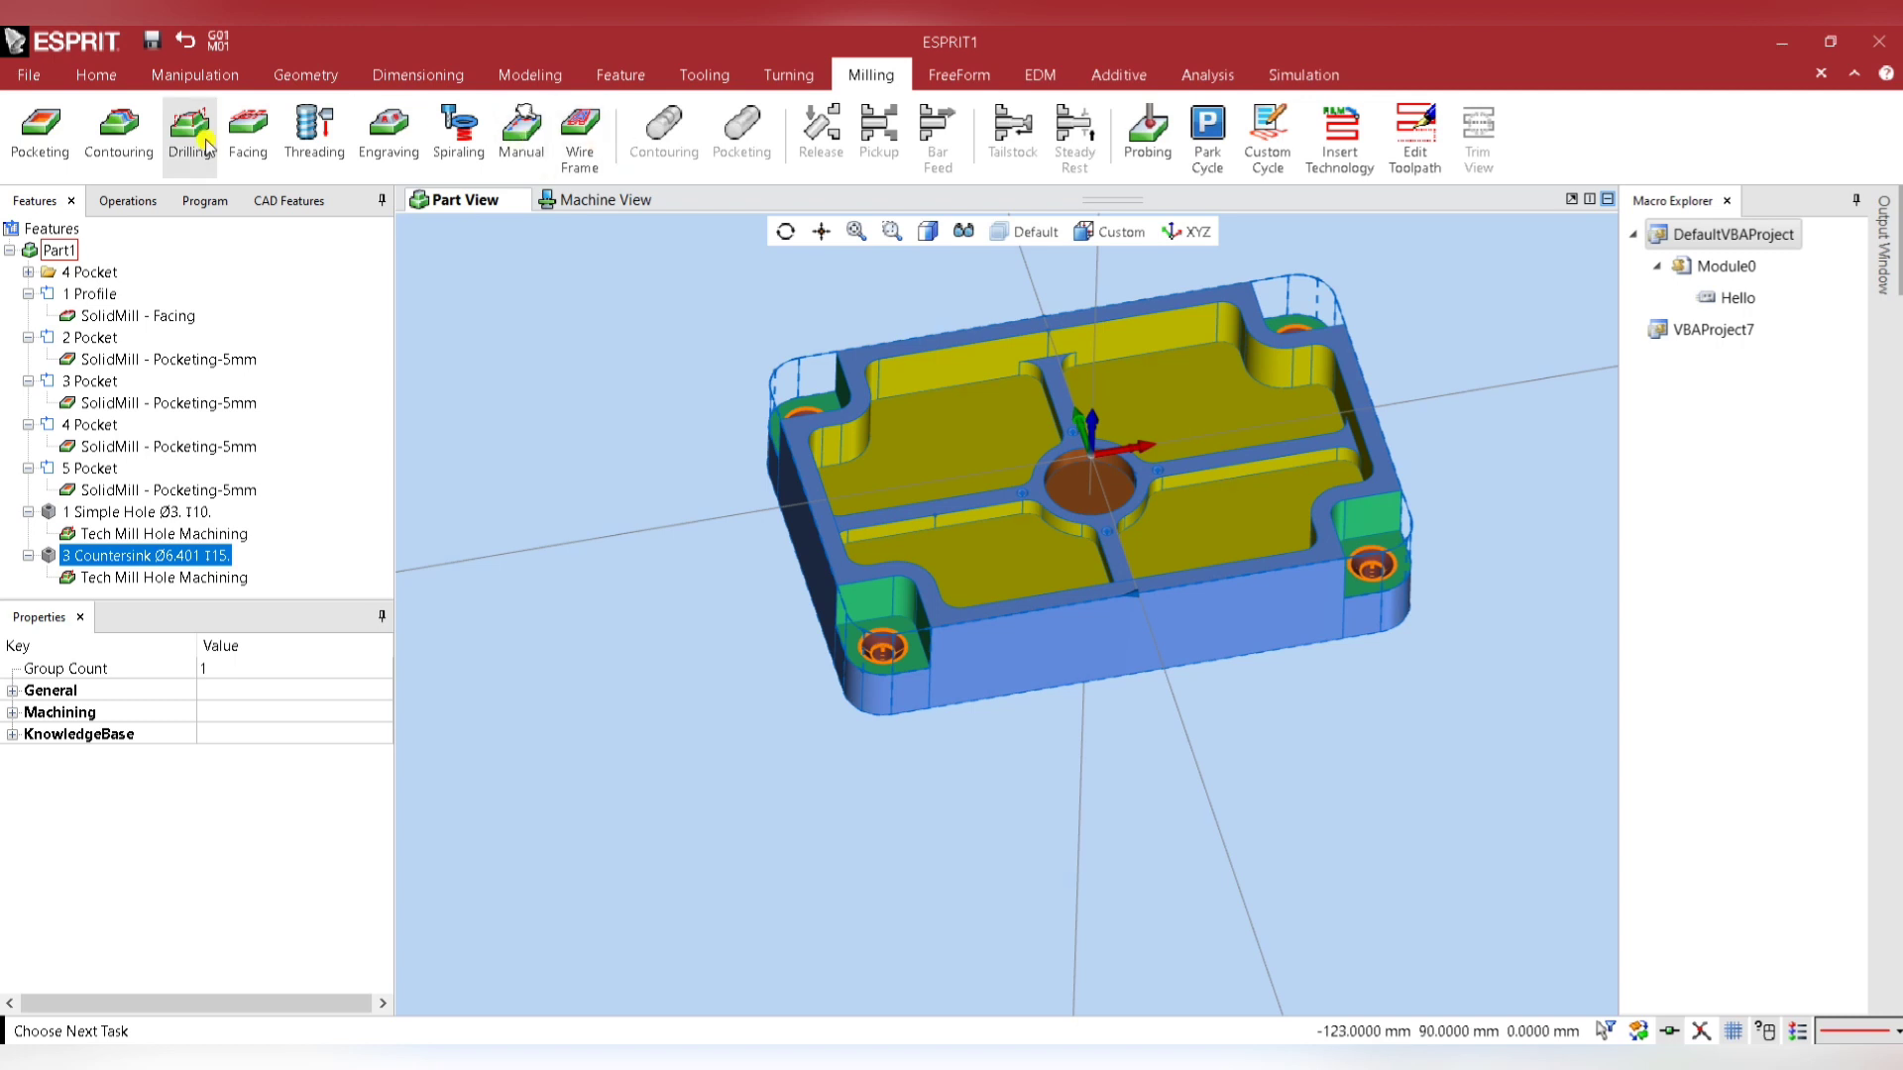
Start a second hole machining operation on the 3 Countersink feature and assign the CM 15 chamfer mill.
{"action": "left_click", "coordinate": [156, 142]}
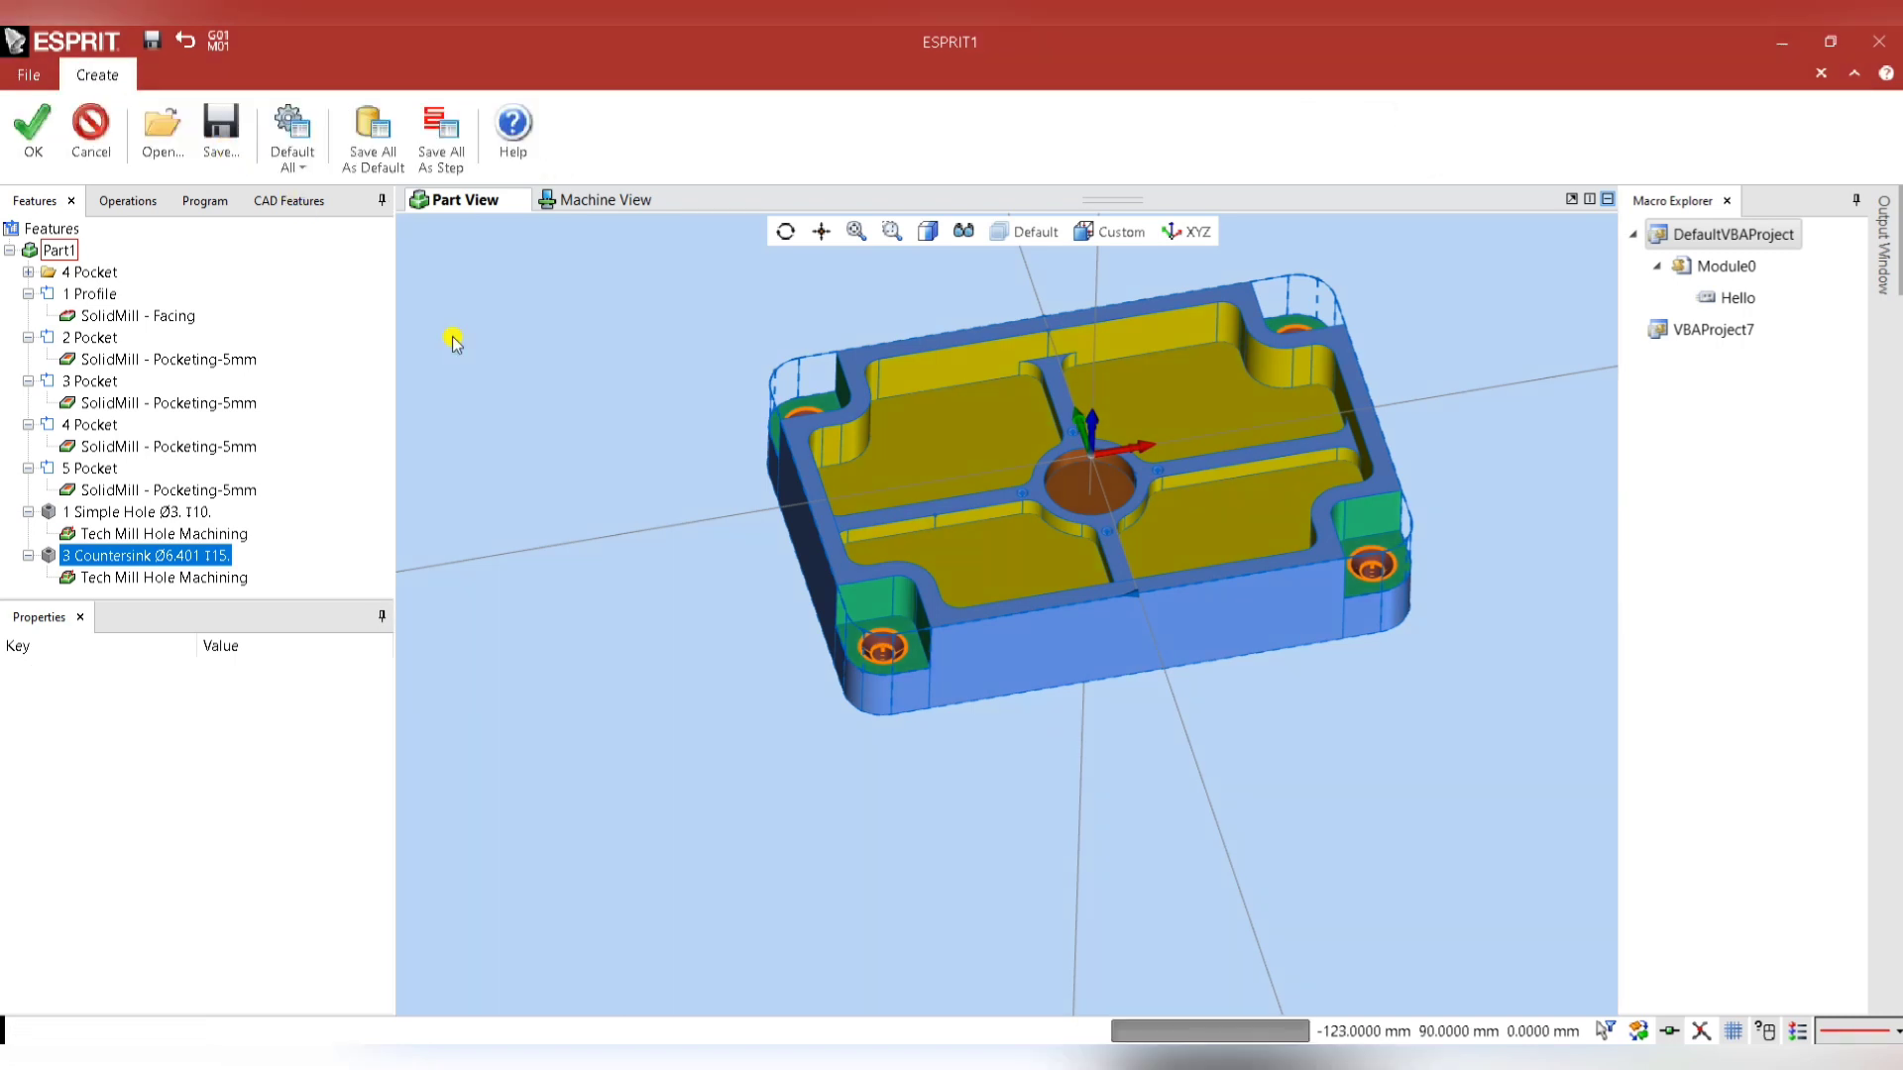
{"action": "left_click", "coordinate": [825, 321]}
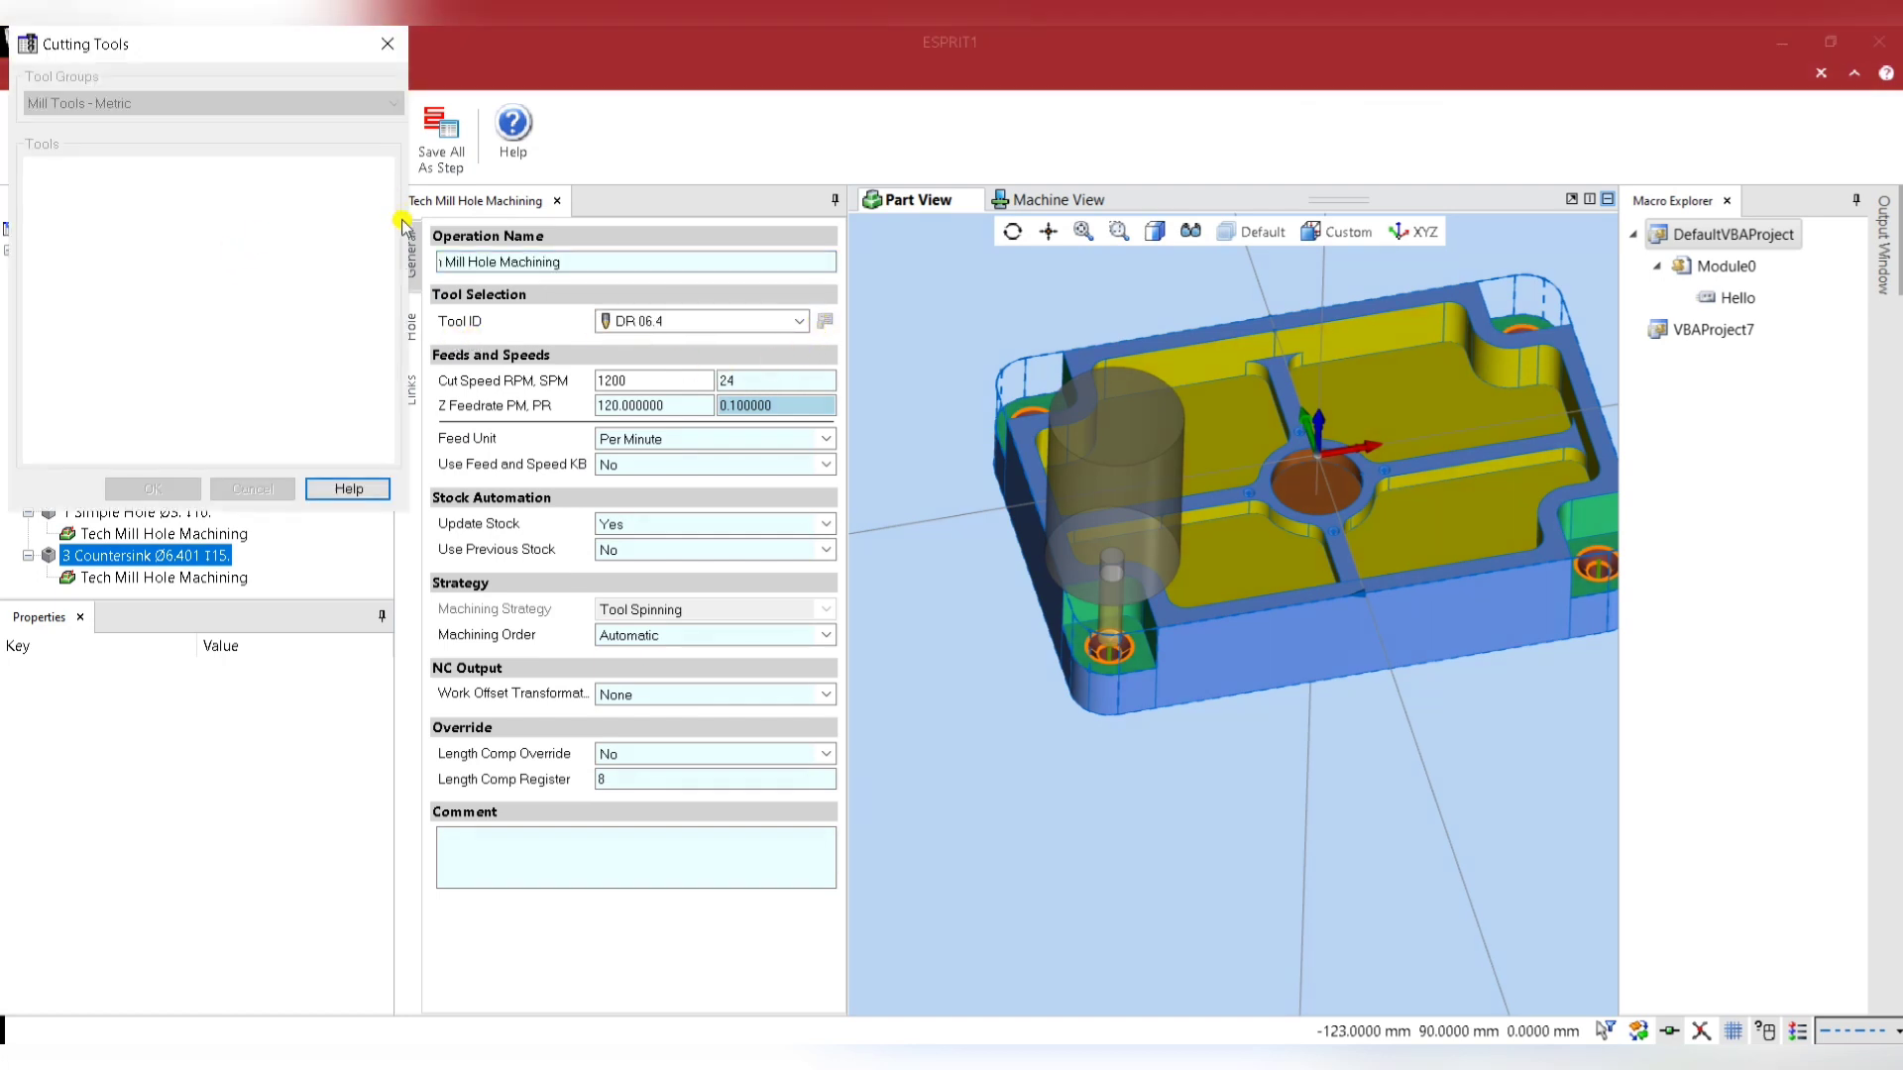
{"action": "left_click_drag", "start_coordinate": [386, 230], "coordinate": [378, 272]}
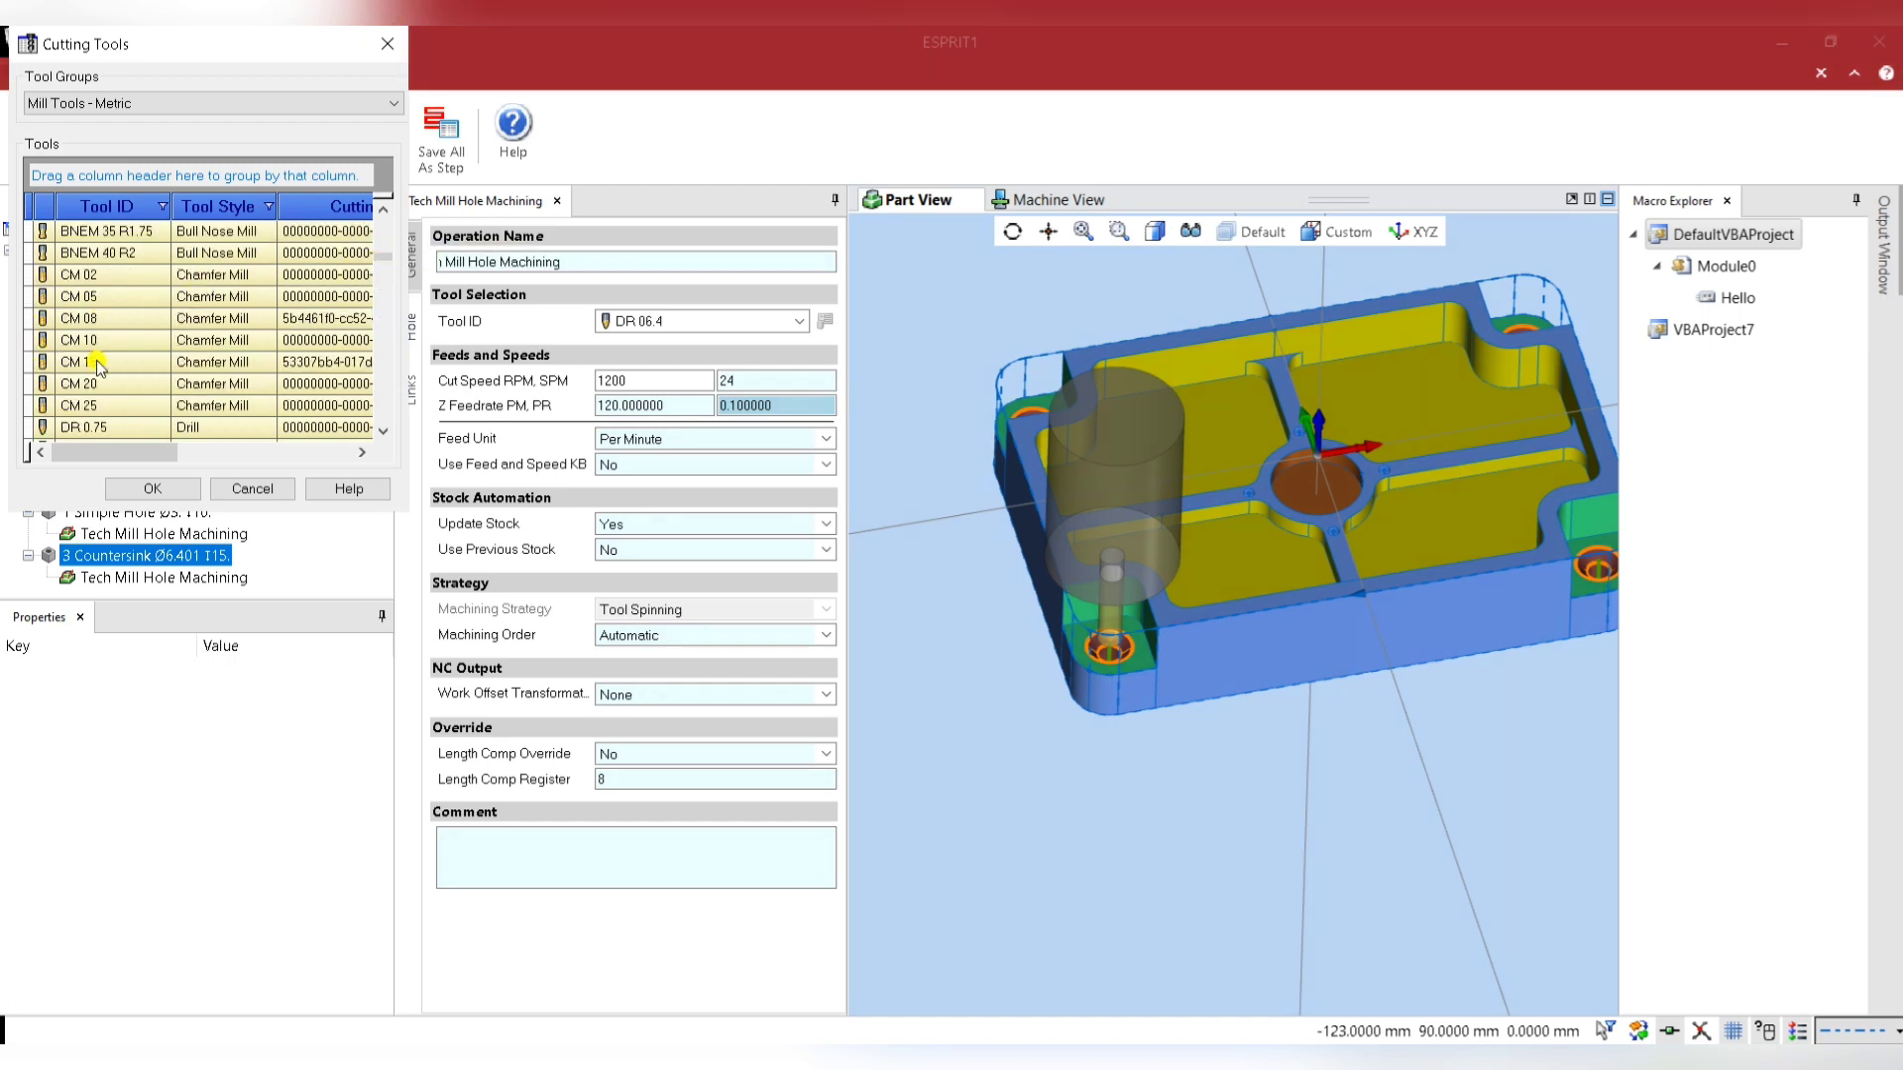
{"action": "left_click", "coordinate": [96, 364]}
{"action": "left_click", "coordinate": [253, 488]}
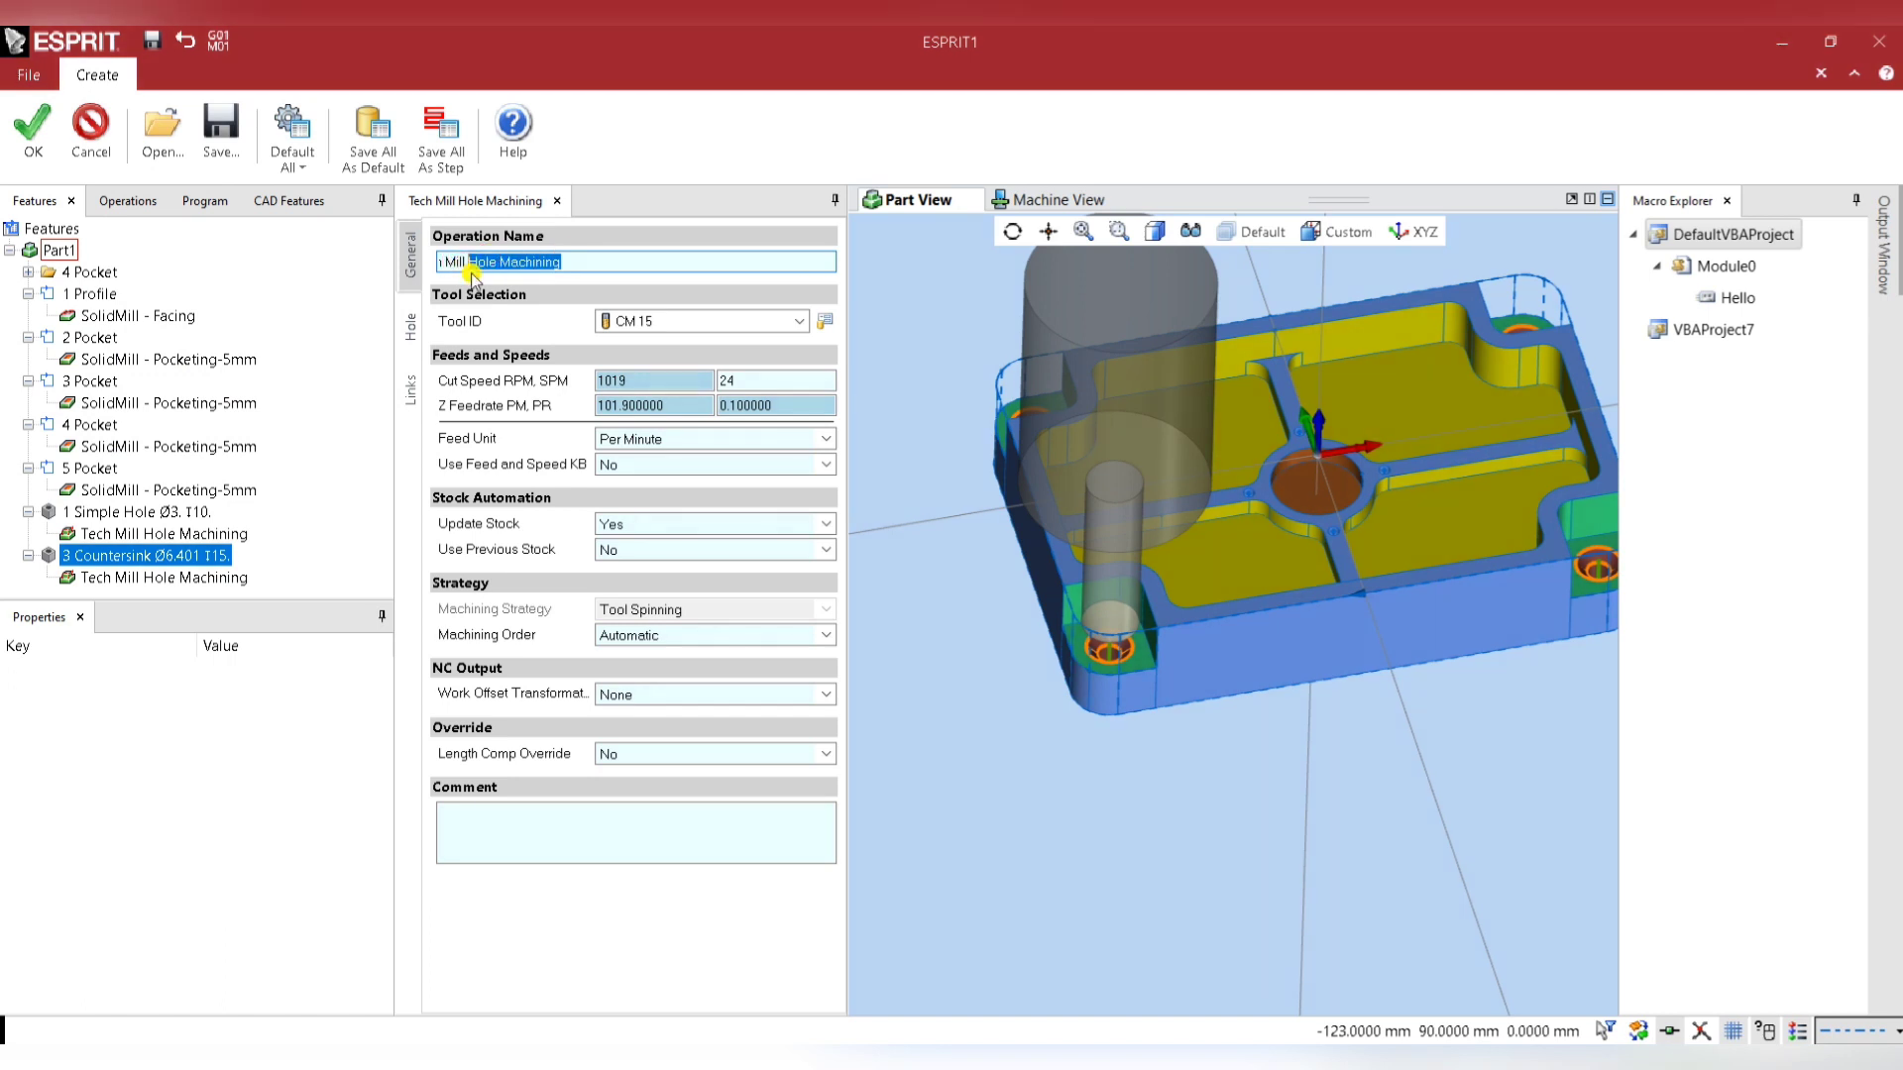
Name the operation Tech Mill Chemfer, set Ignore Hole Geometry to Yes and create it.
{"action": "type", "text": "C"}
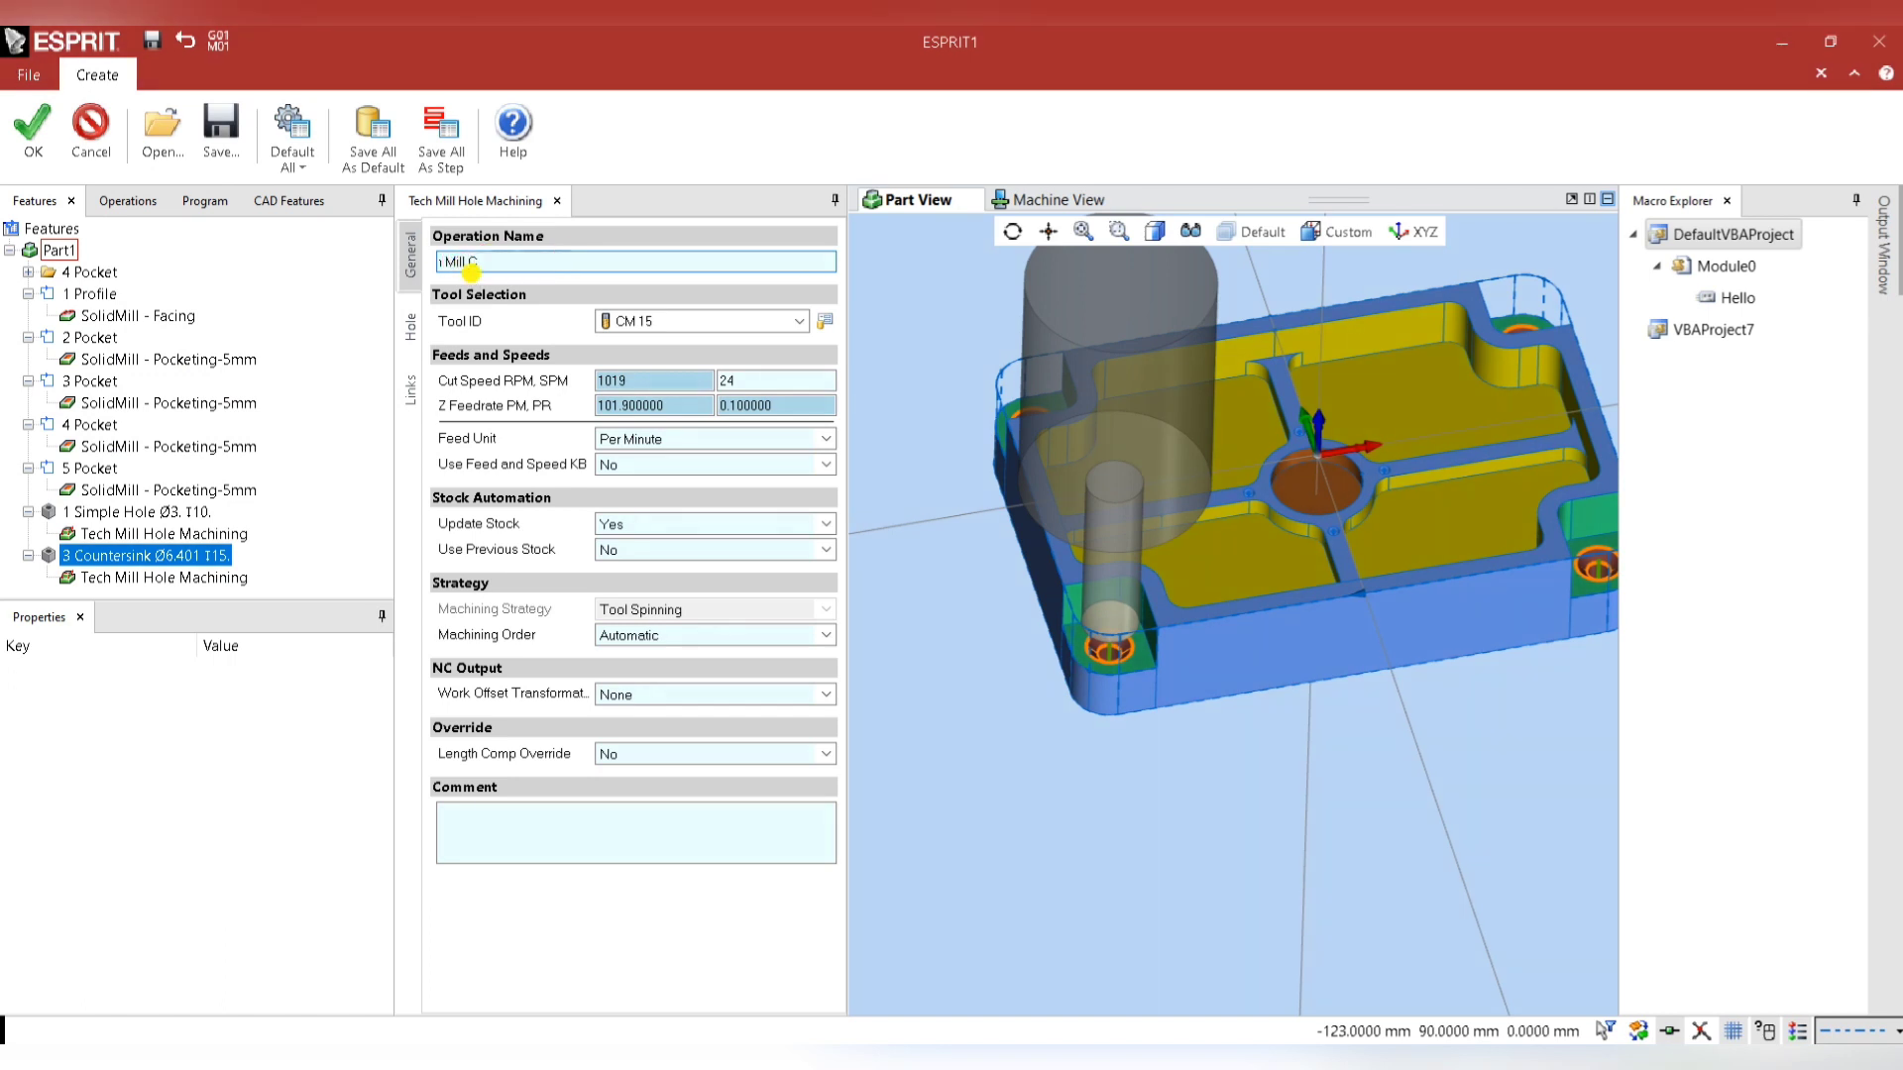
{"action": "type", "text": "hemfer"}
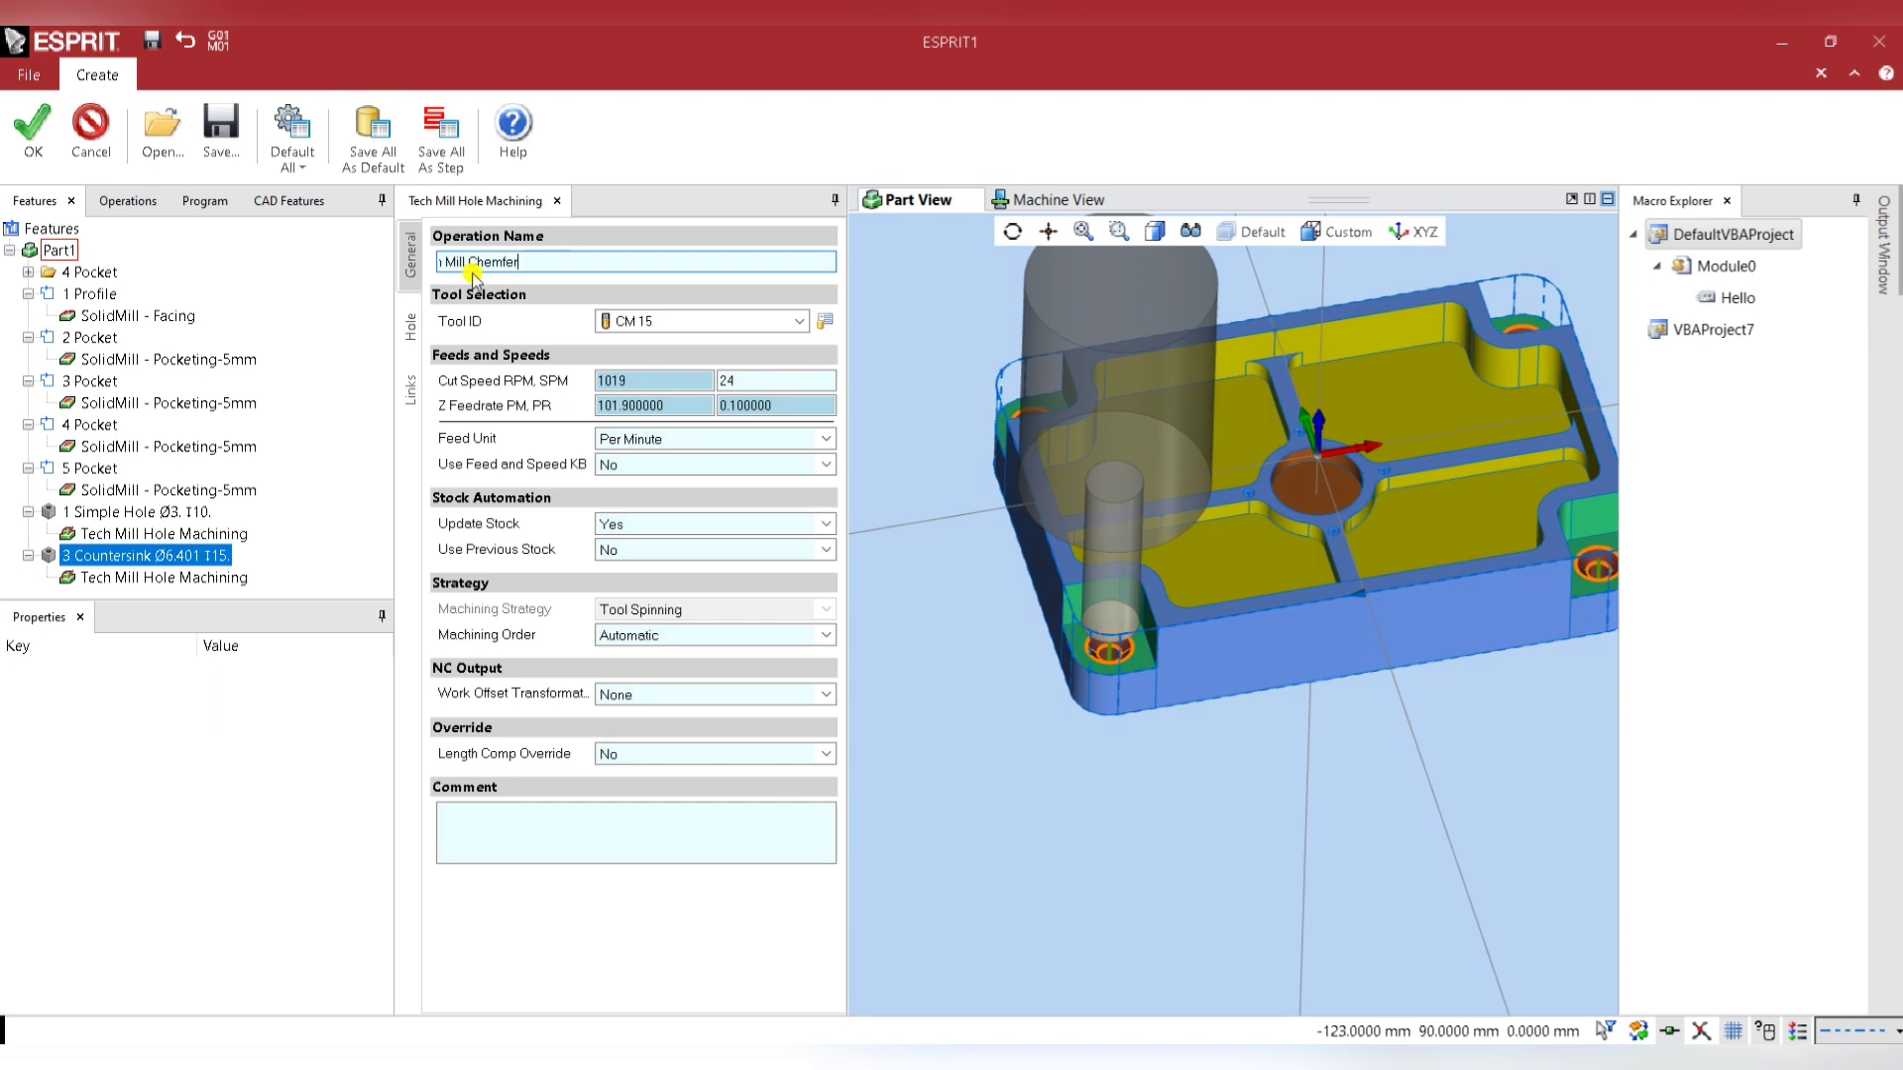
{"action": "left_click", "coordinate": [411, 327]}
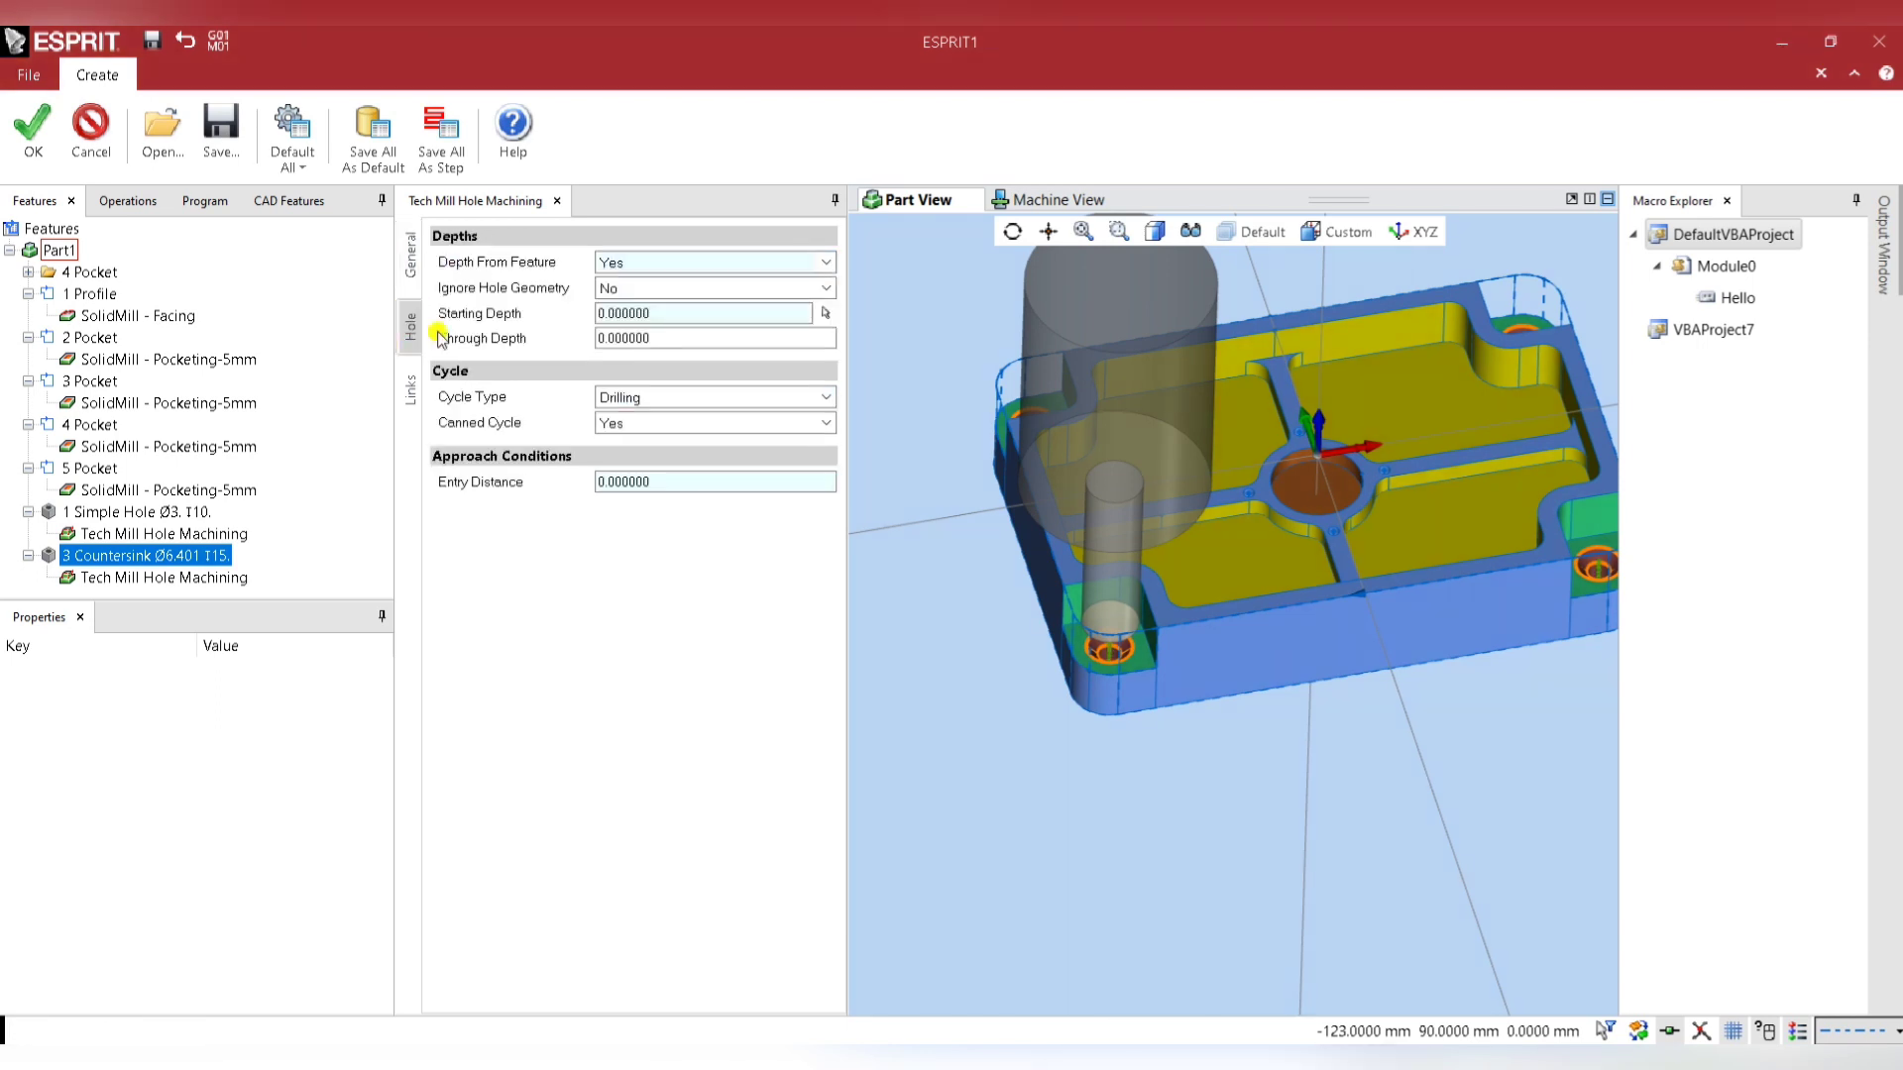
{"action": "left_click", "coordinate": [646, 326]}
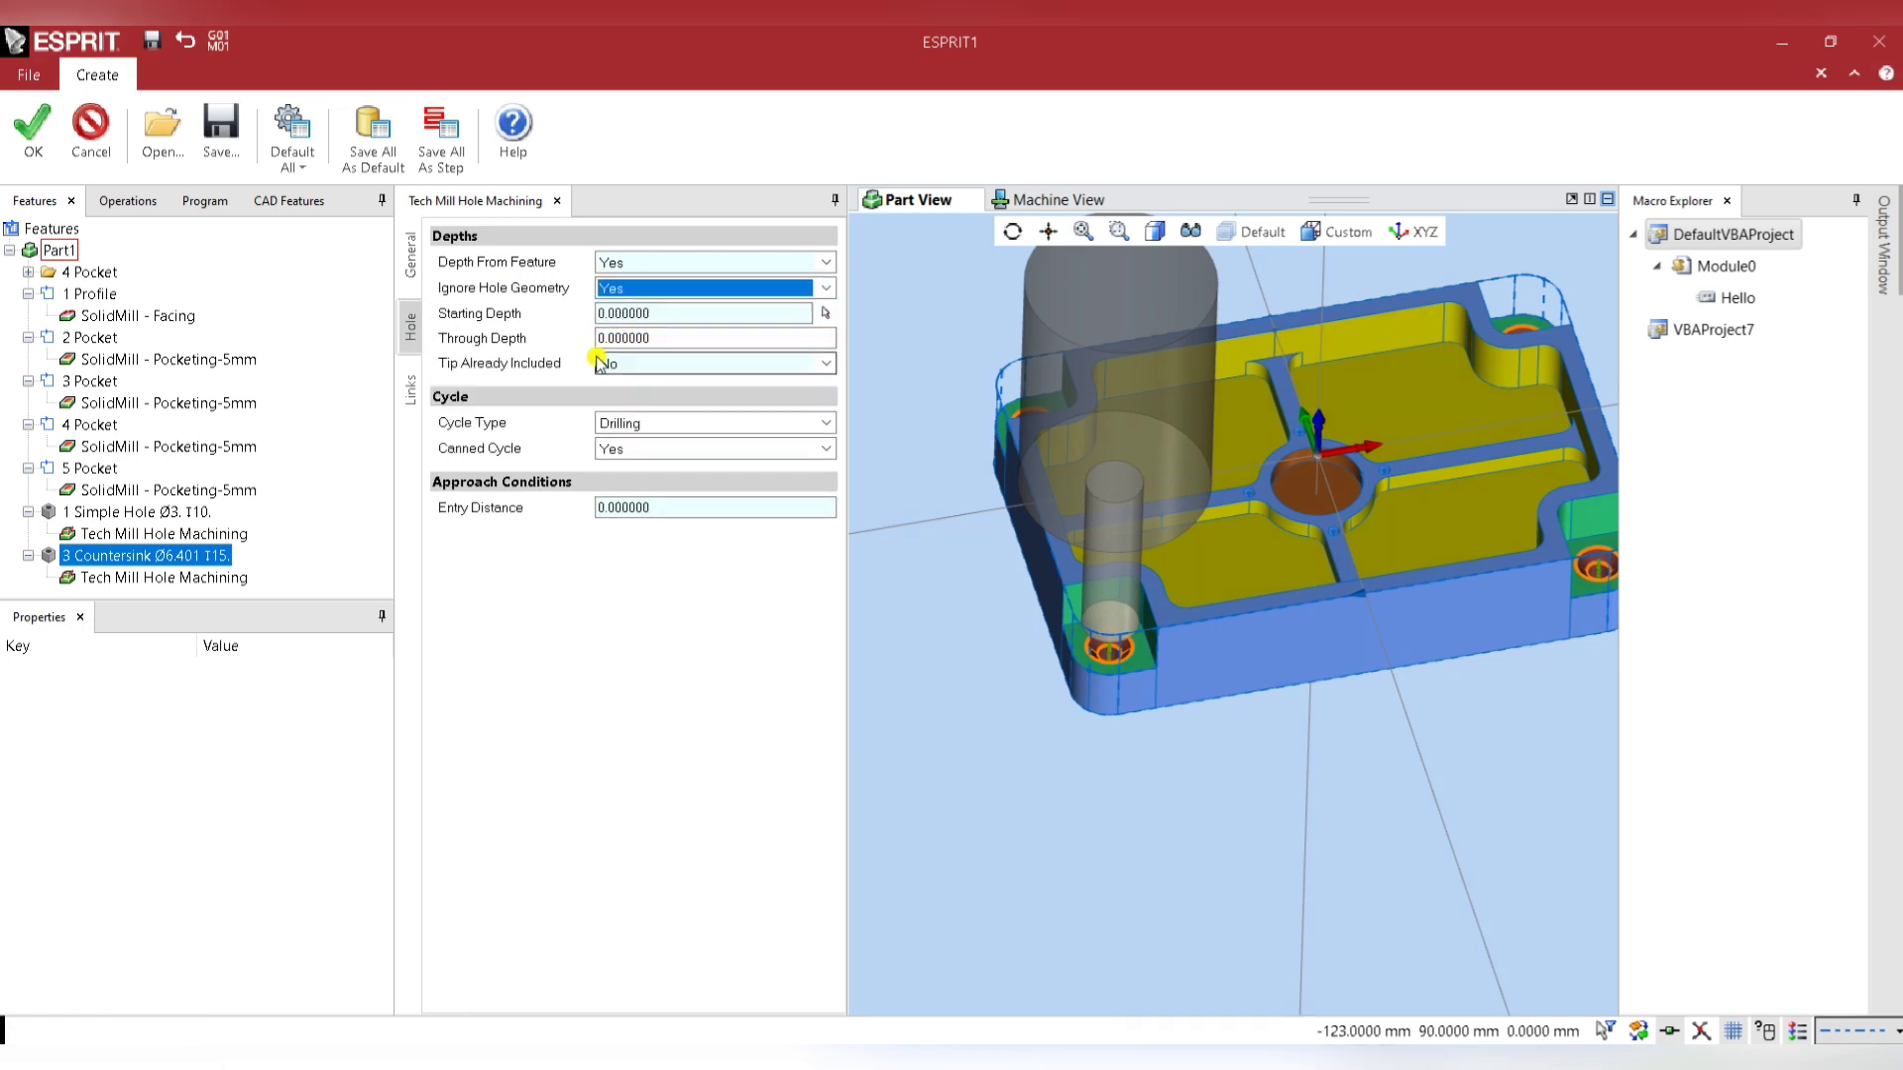
{"action": "left_click", "coordinate": [40, 143]}
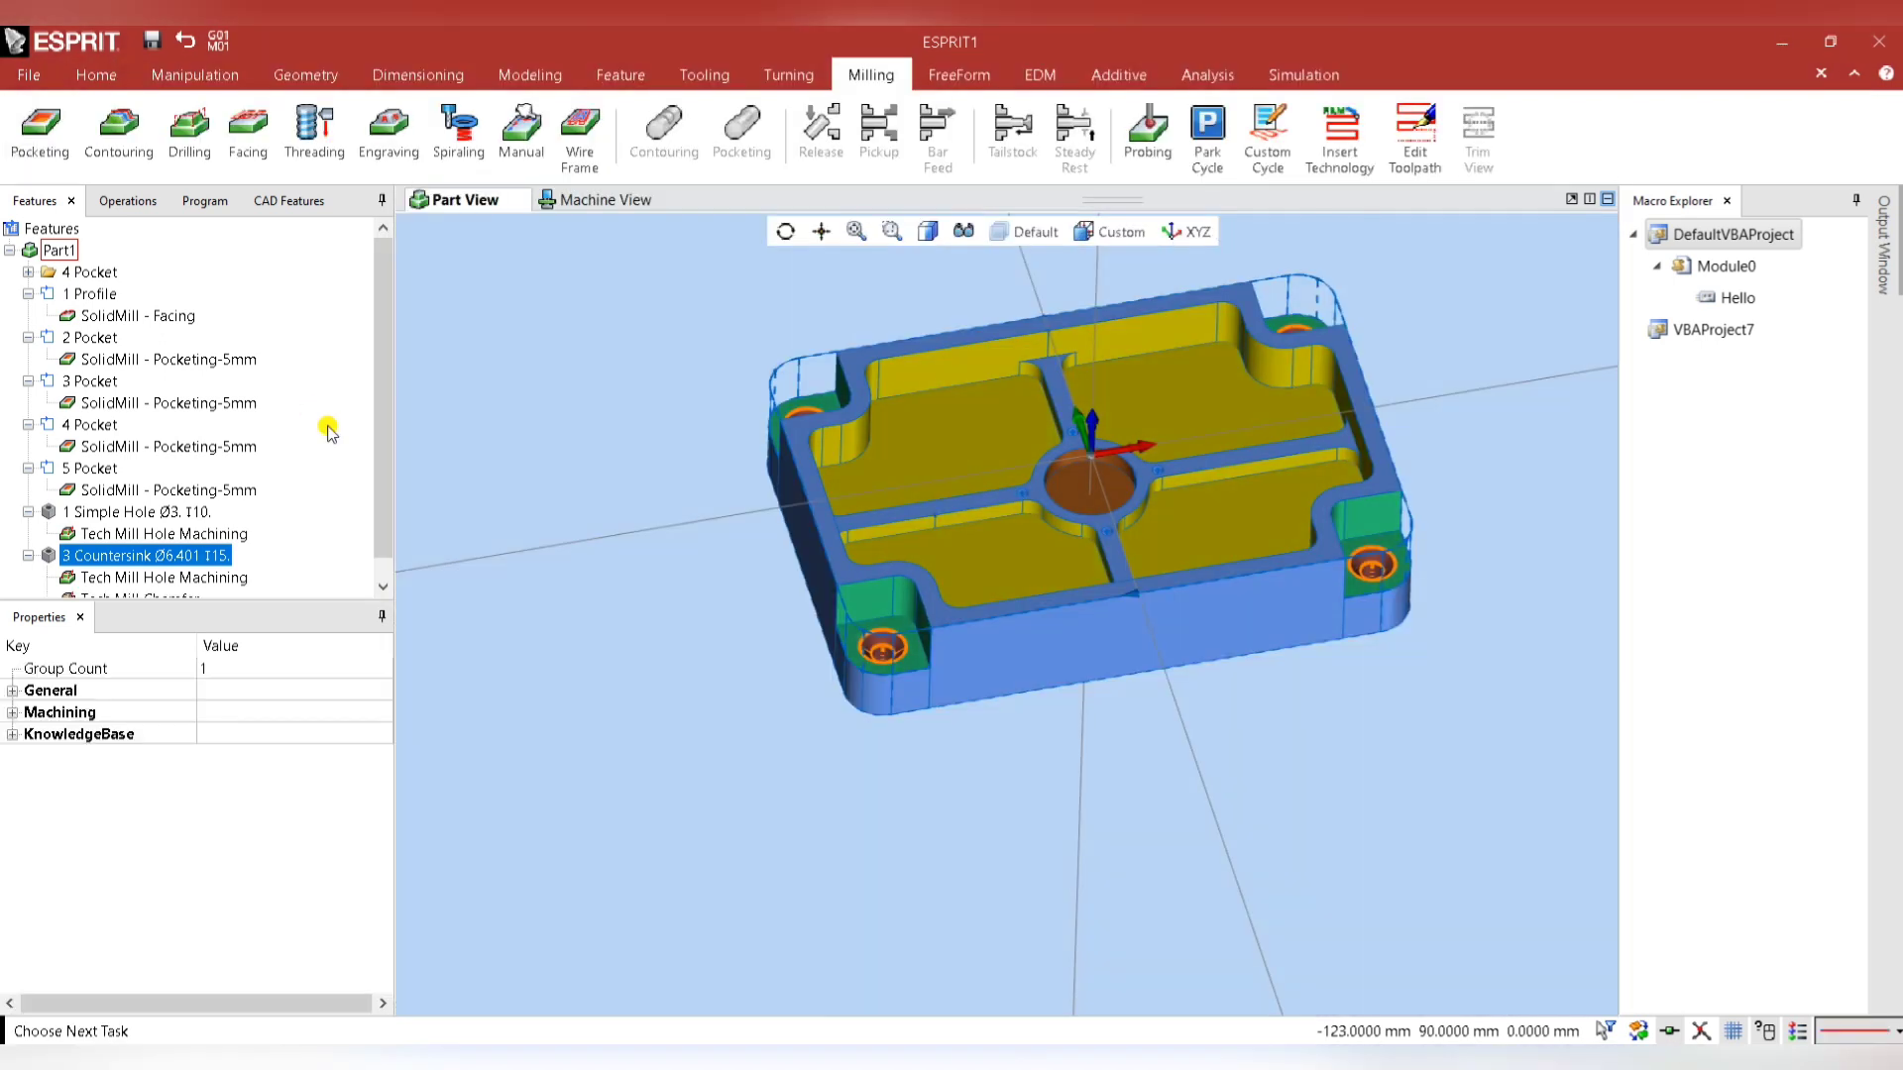
Show the list of operations and start the machining simulation with a single step.
{"action": "scroll", "coordinate": [460, 478], "scroll_direction": "down", "scroll_amount": 2}
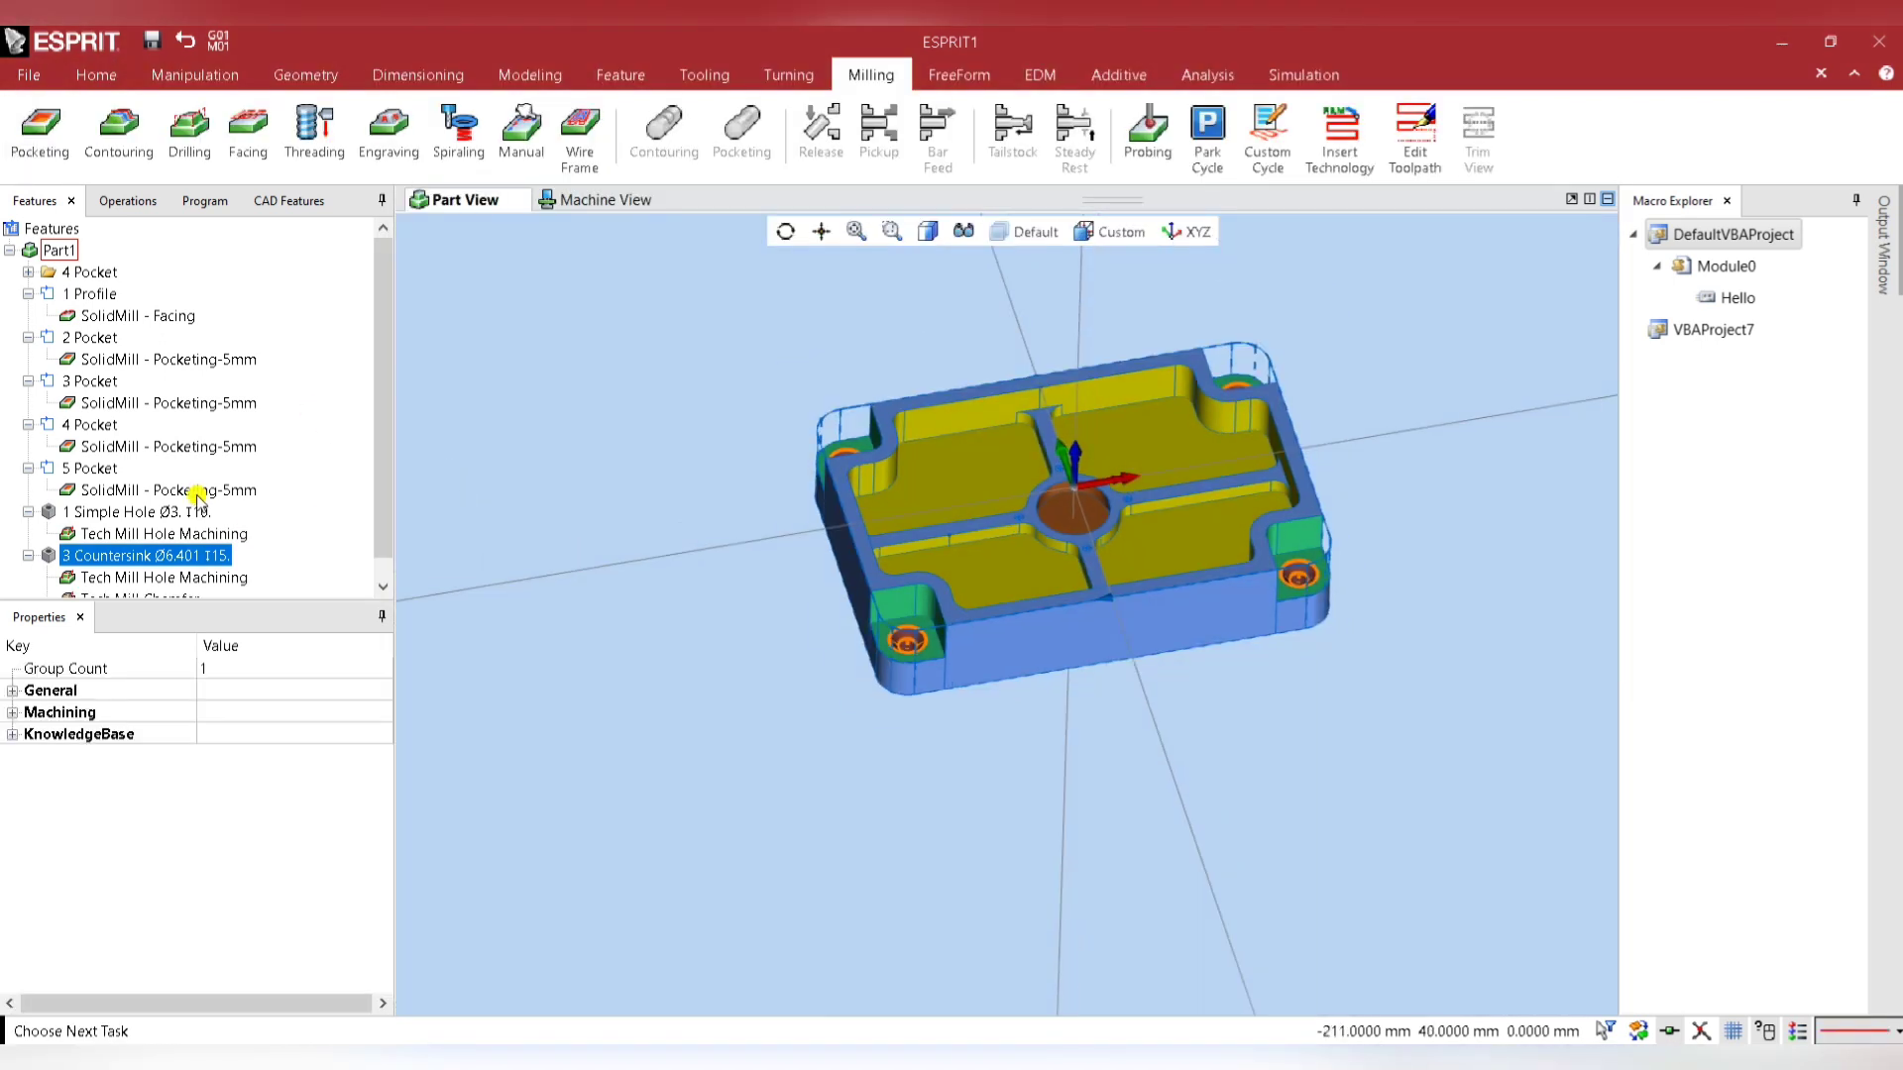
{"action": "left_click", "coordinate": [121, 200]}
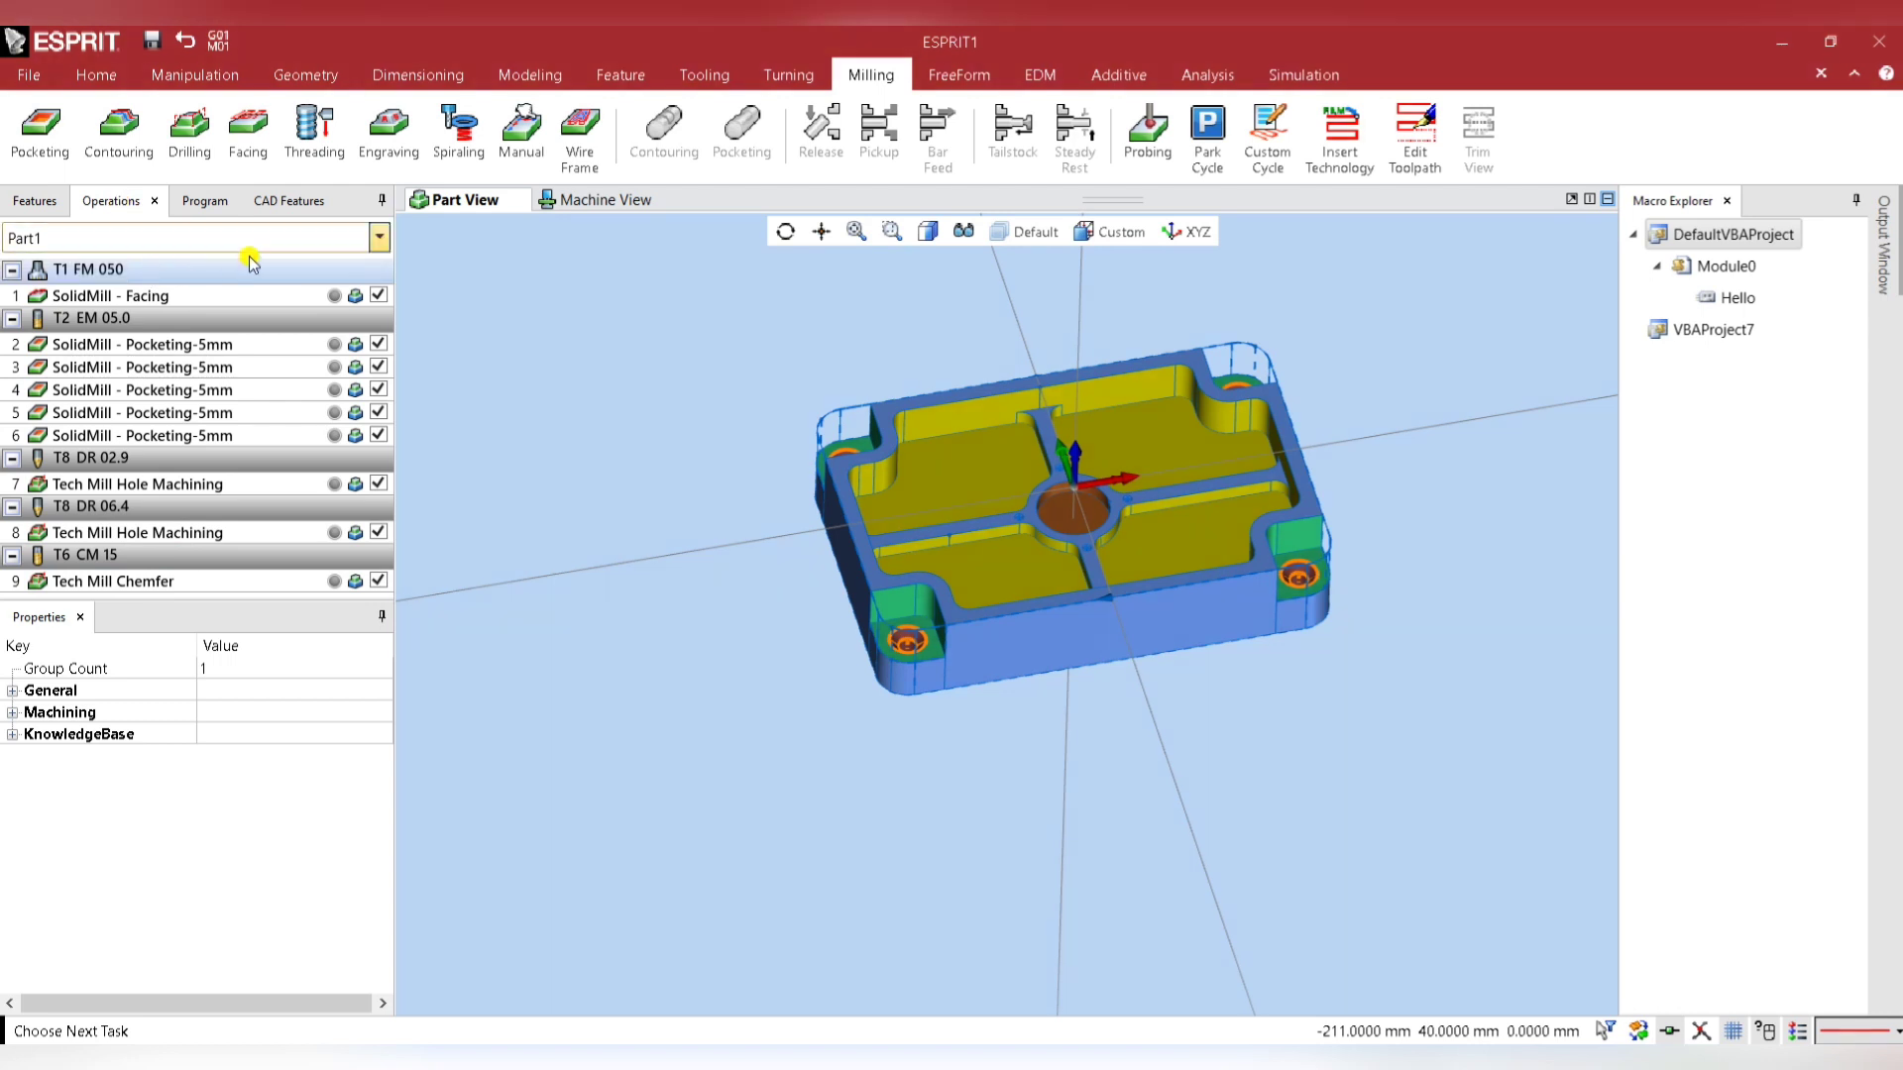
{"action": "left_click", "coordinate": [1299, 75]}
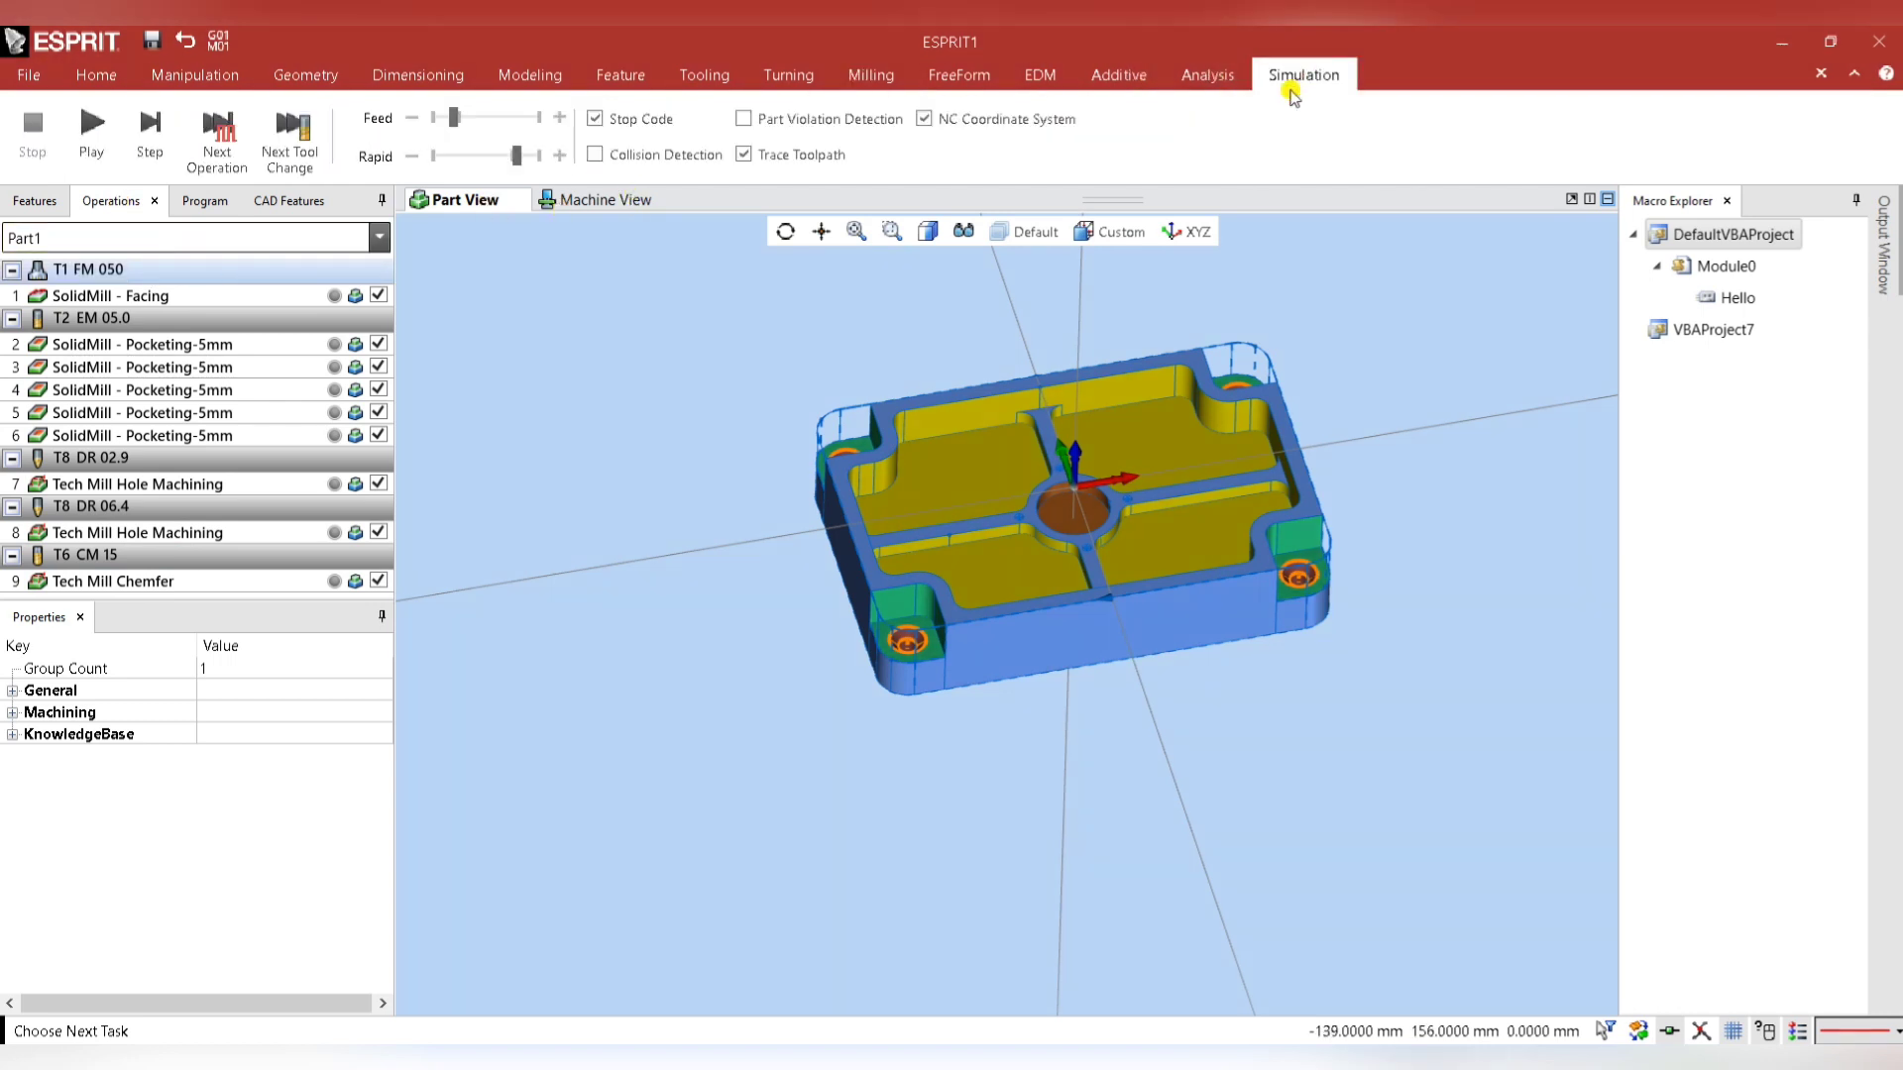
{"action": "left_click", "coordinate": [151, 135]}
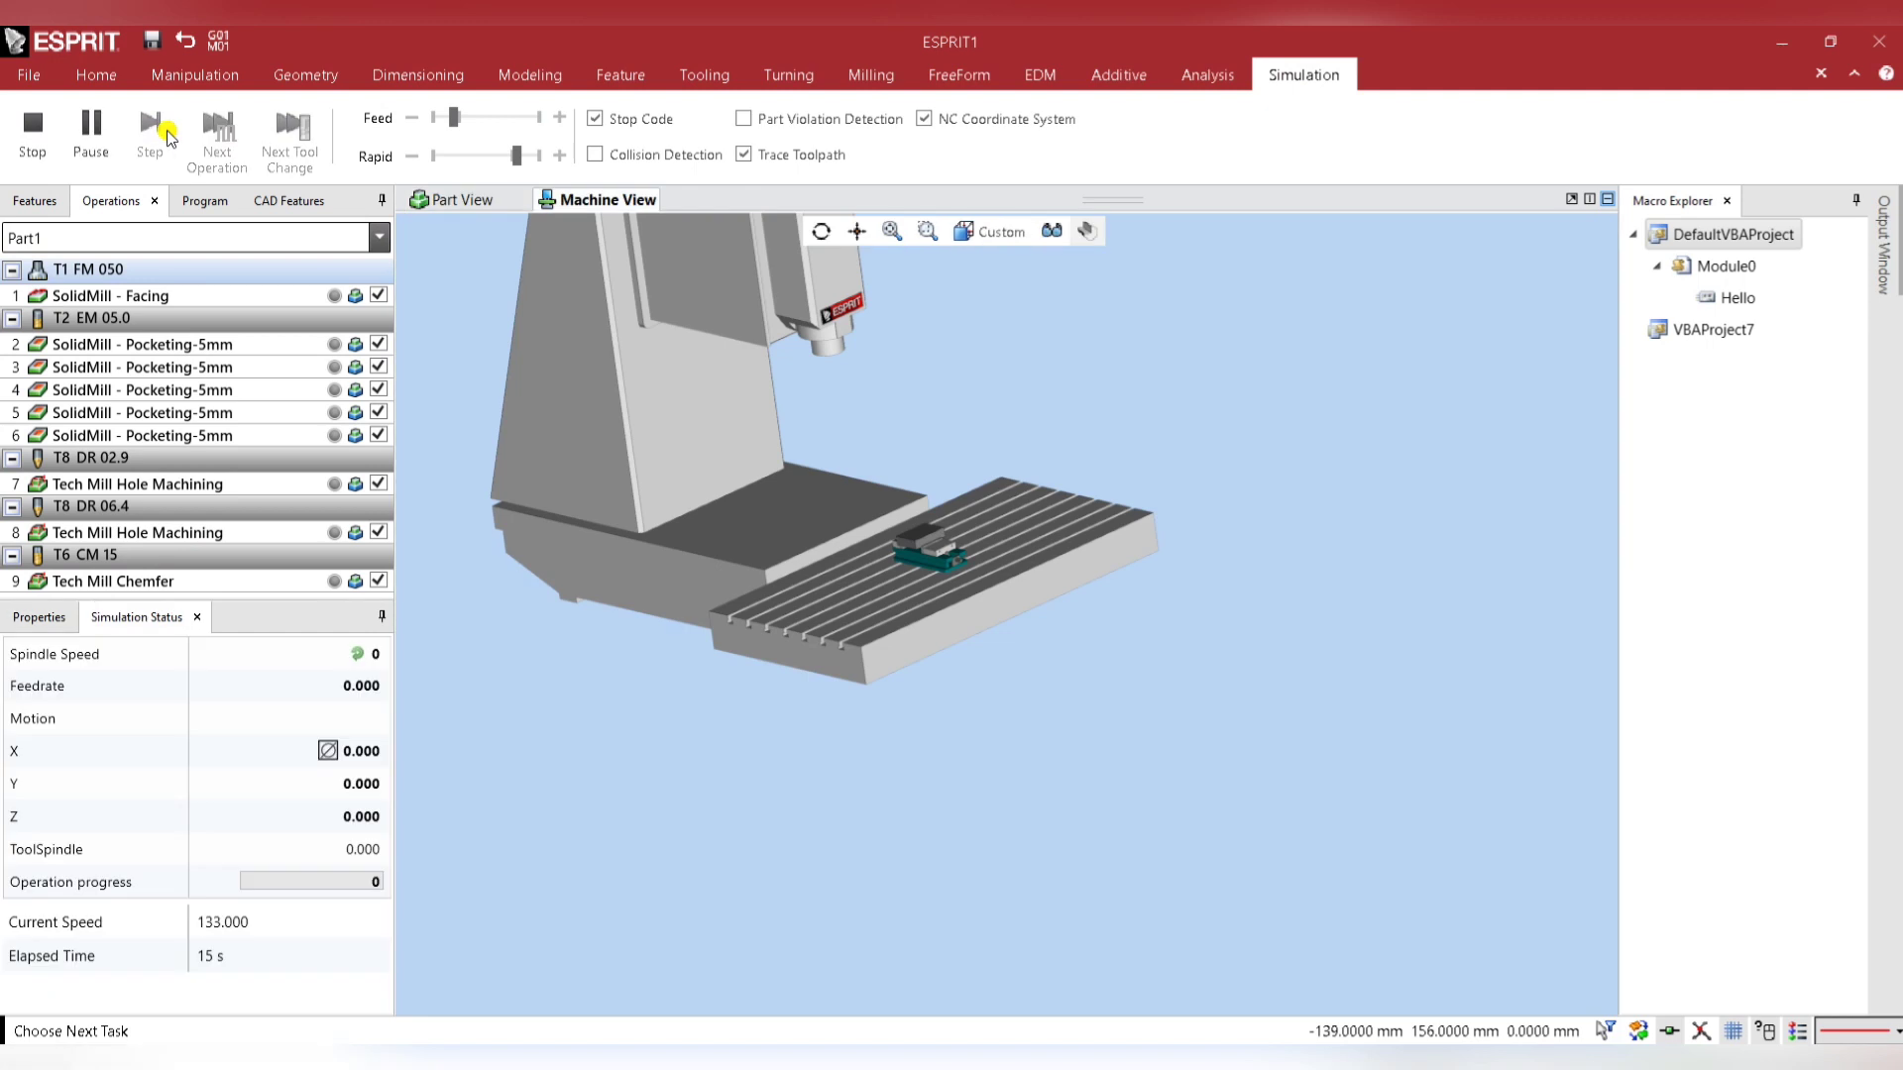
Hide the machine in the simulation so only the vise and workpiece are displayed.
{"action": "scroll", "coordinate": [991, 513], "scroll_direction": "up", "scroll_amount": 3}
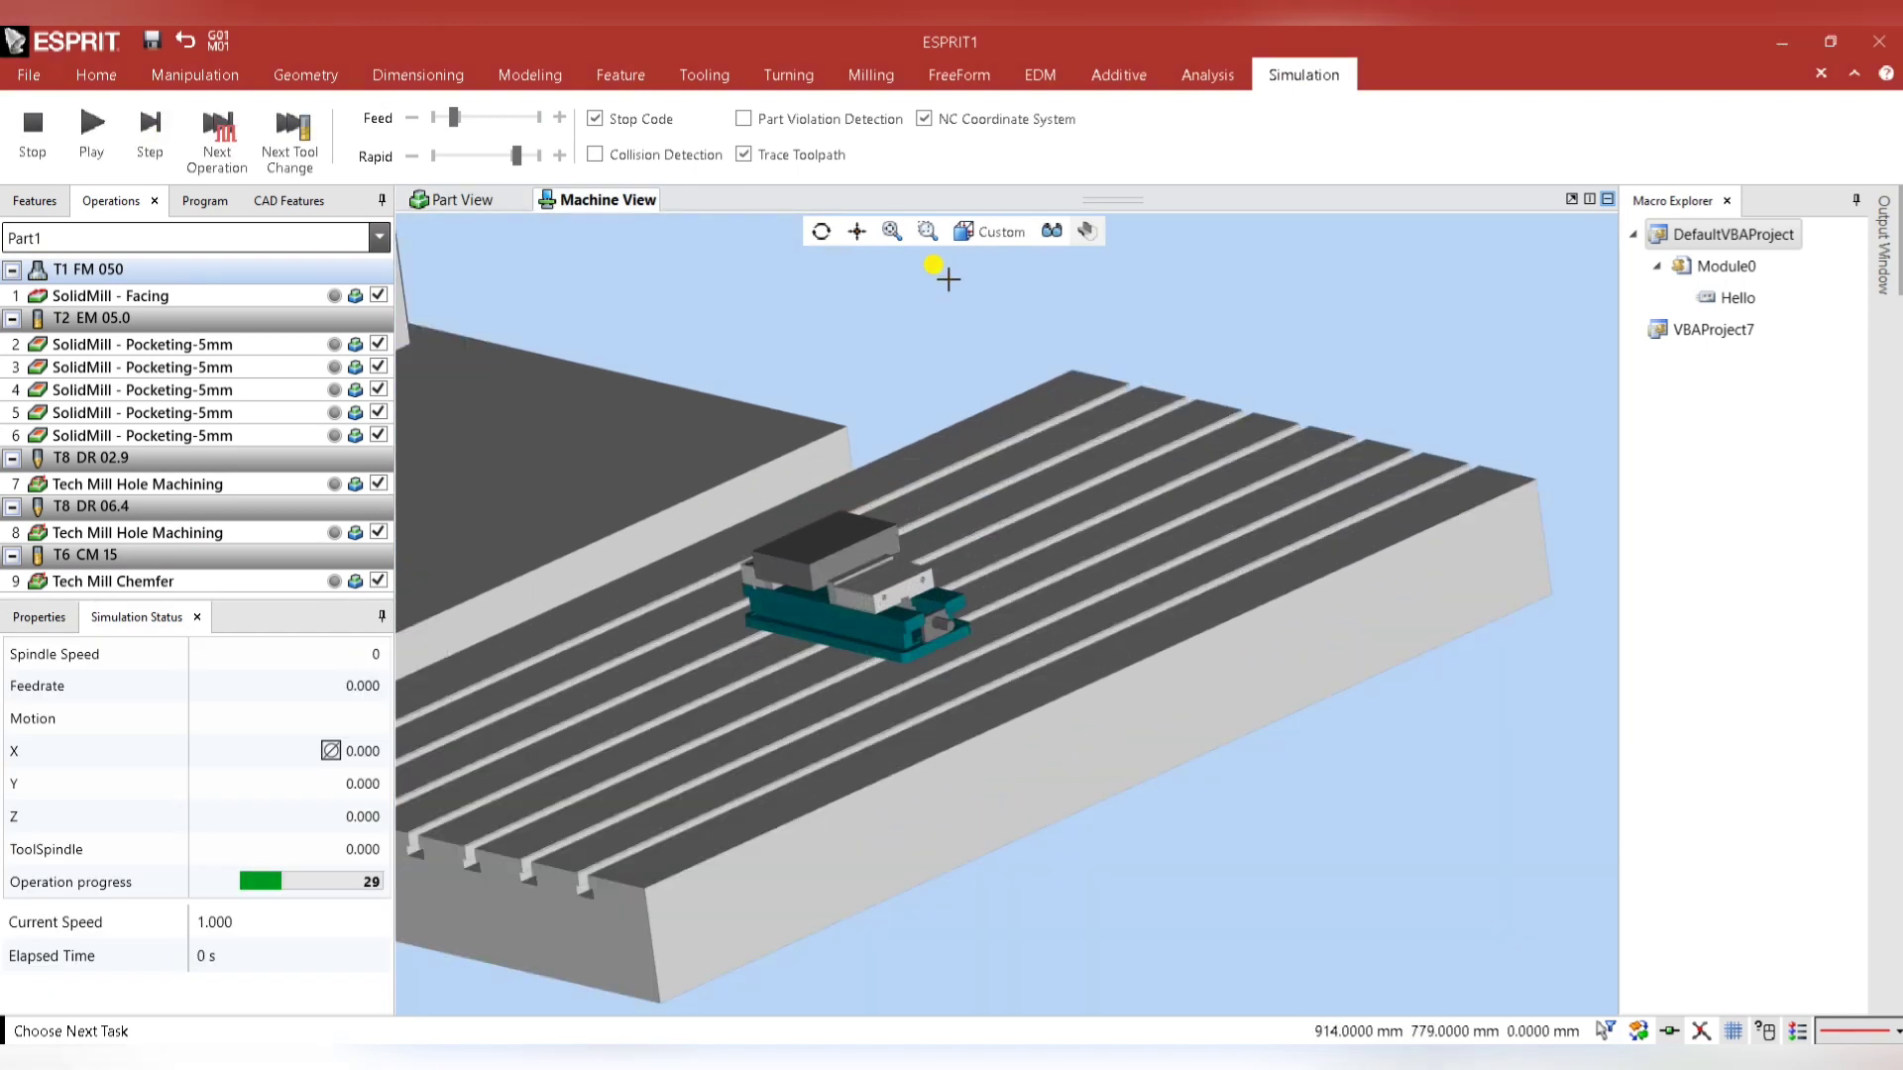
{"action": "left_click", "coordinate": [1032, 220]}
{"action": "left_click_drag", "start_coordinate": [1053, 550], "coordinate": [1047, 427]}
{"action": "left_click", "coordinate": [850, 424]}
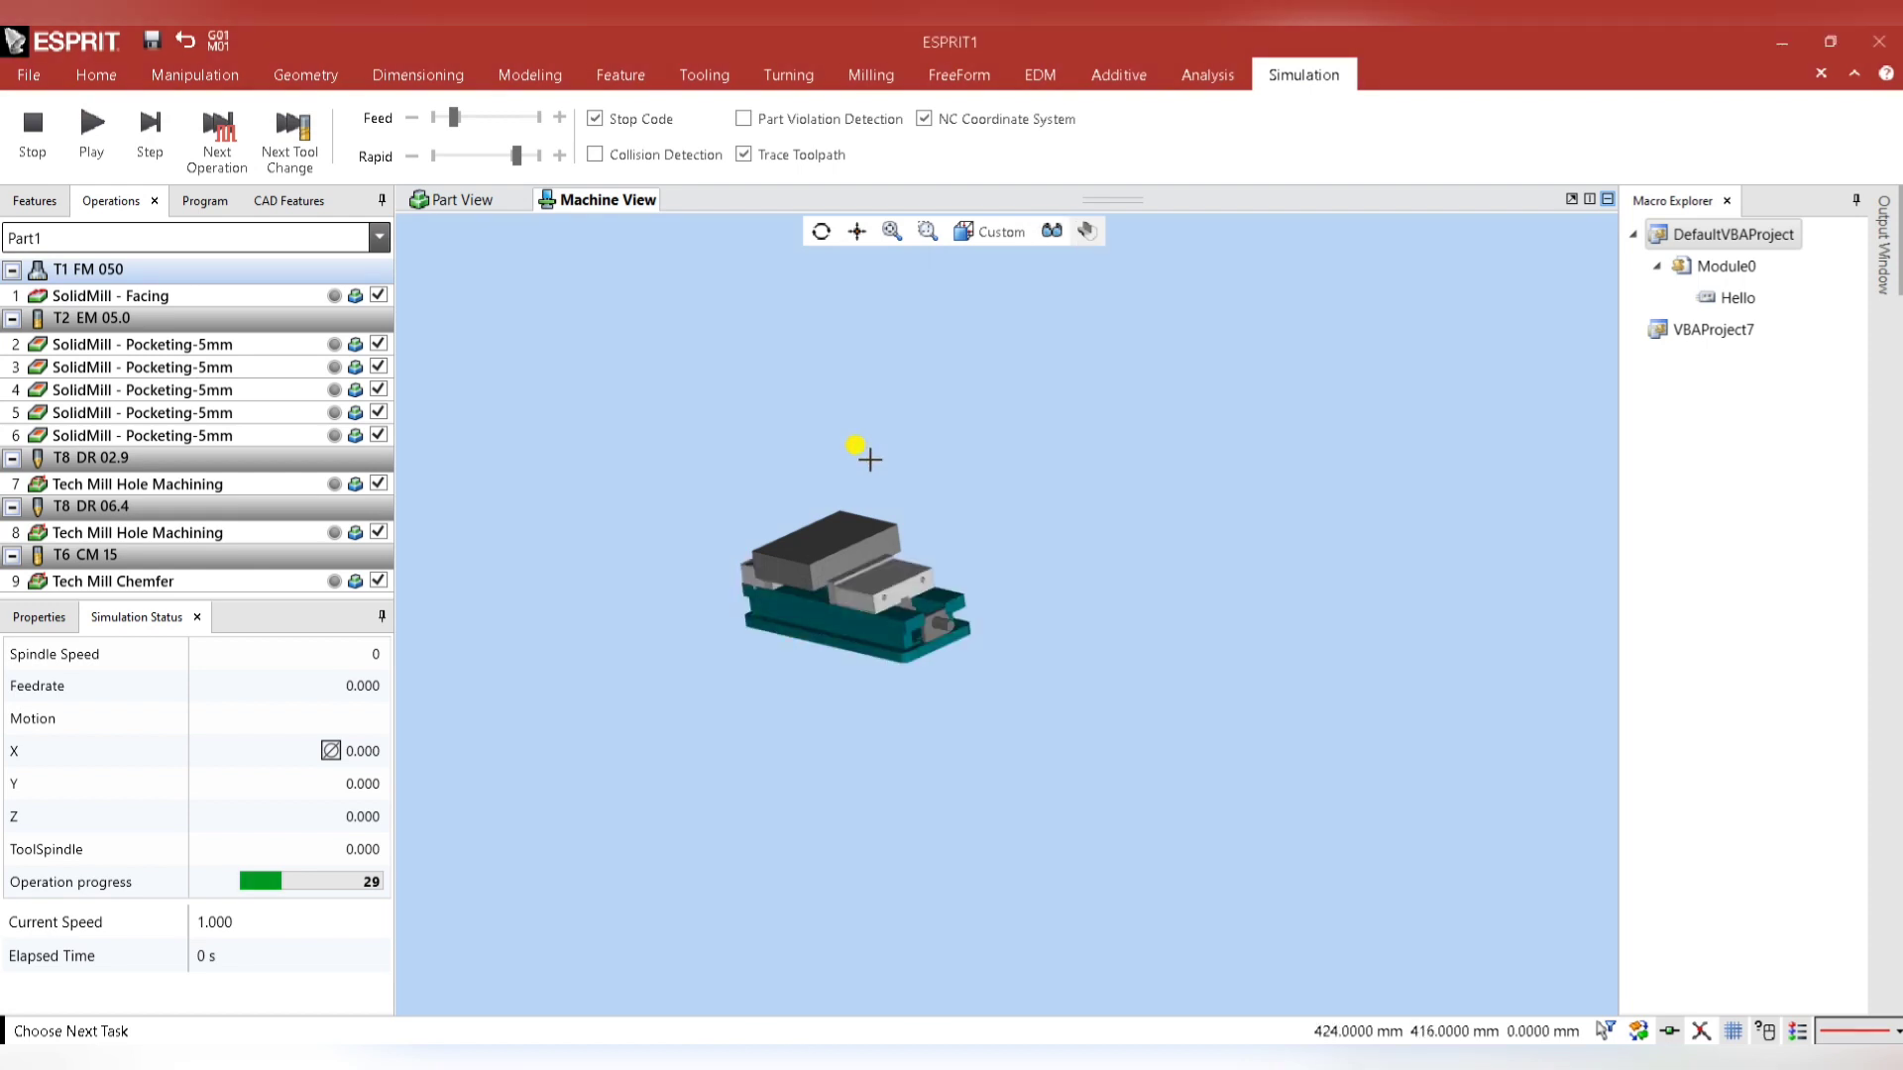
Play the machining simulation and watch the facing operation closely from a higher viewing angle.
{"action": "scroll", "coordinate": [865, 448], "scroll_direction": "up", "scroll_amount": 3}
{"action": "left_click", "coordinate": [92, 129]}
{"action": "scroll", "coordinate": [794, 644], "scroll_direction": "up", "scroll_amount": 3}
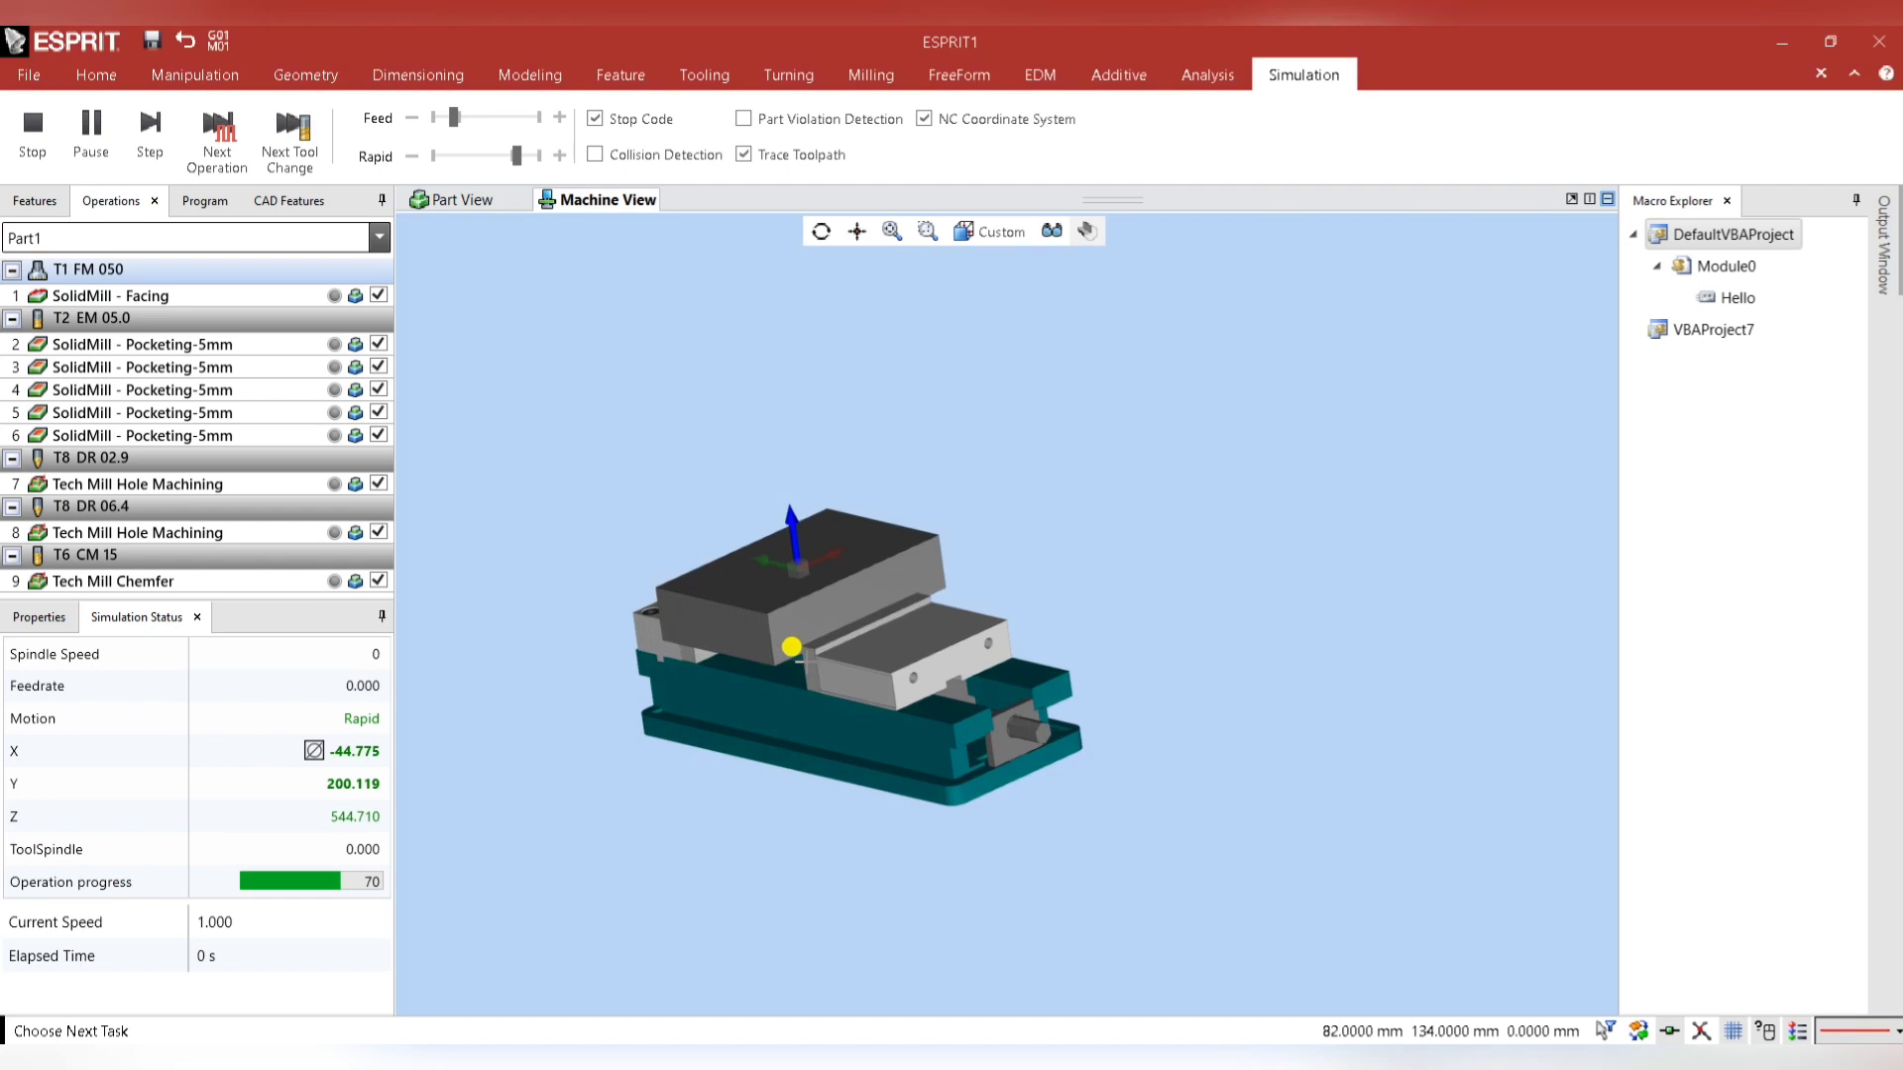
{"action": "left_click_drag", "start_coordinate": [1162, 580], "coordinate": [1159, 629]}
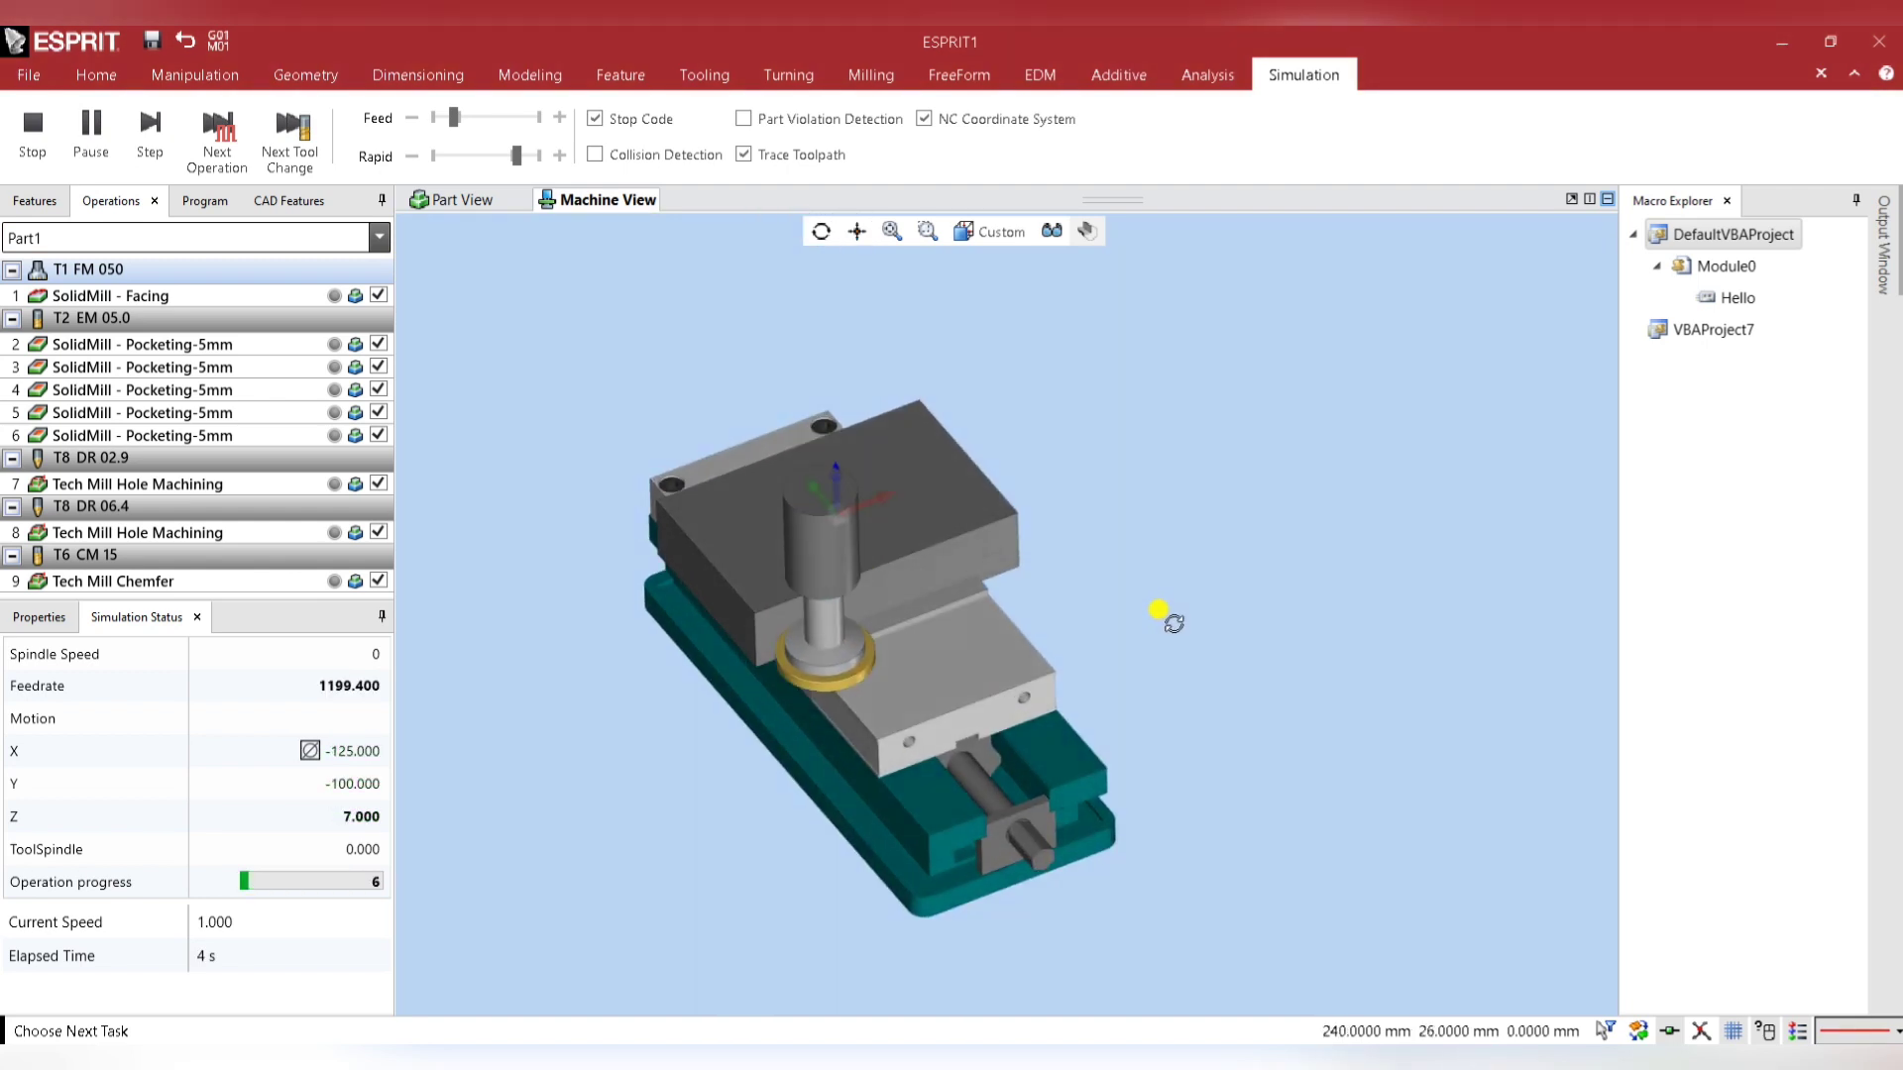
{"action": "scroll", "coordinate": [1120, 589], "scroll_direction": "up", "scroll_amount": 2}
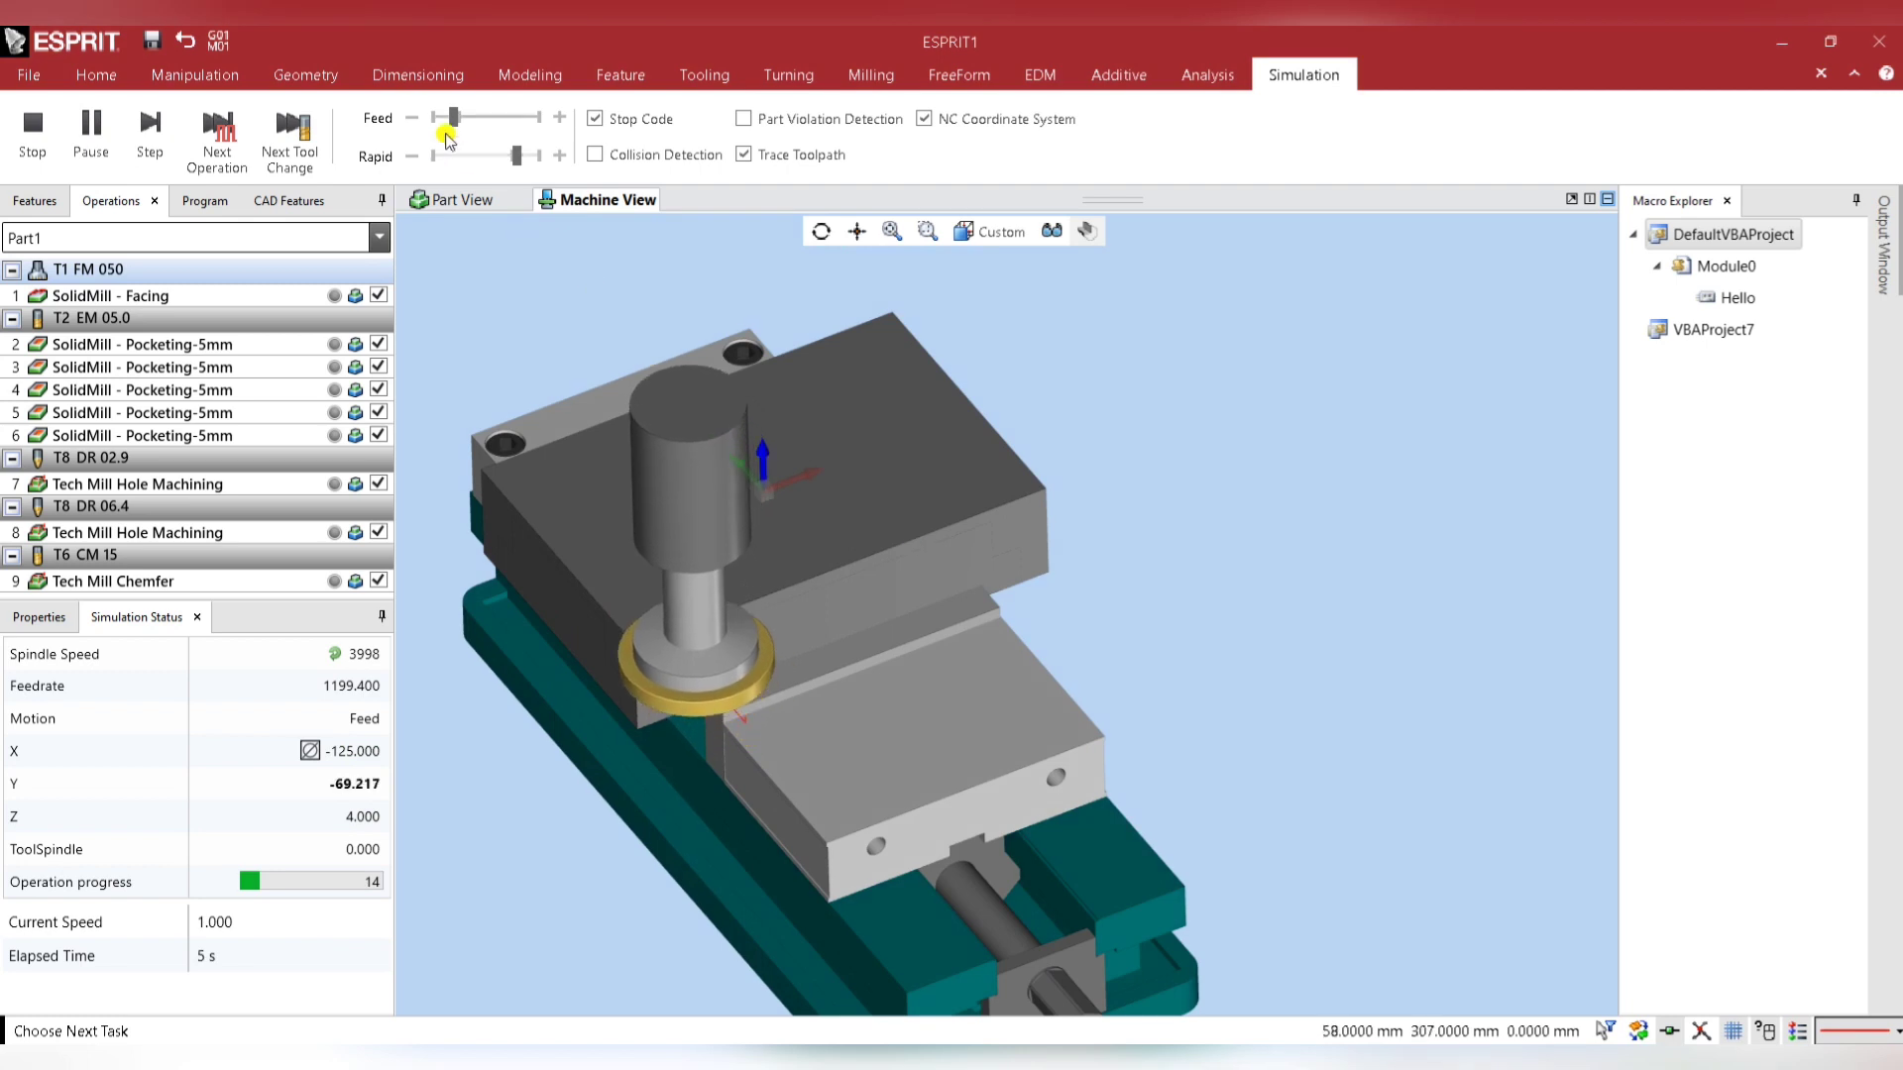
Increase the simulation's feed speed and watch the facing and first corner pocketing operations up close.
{"action": "left_click_drag", "start_coordinate": [454, 125], "coordinate": [505, 134]}
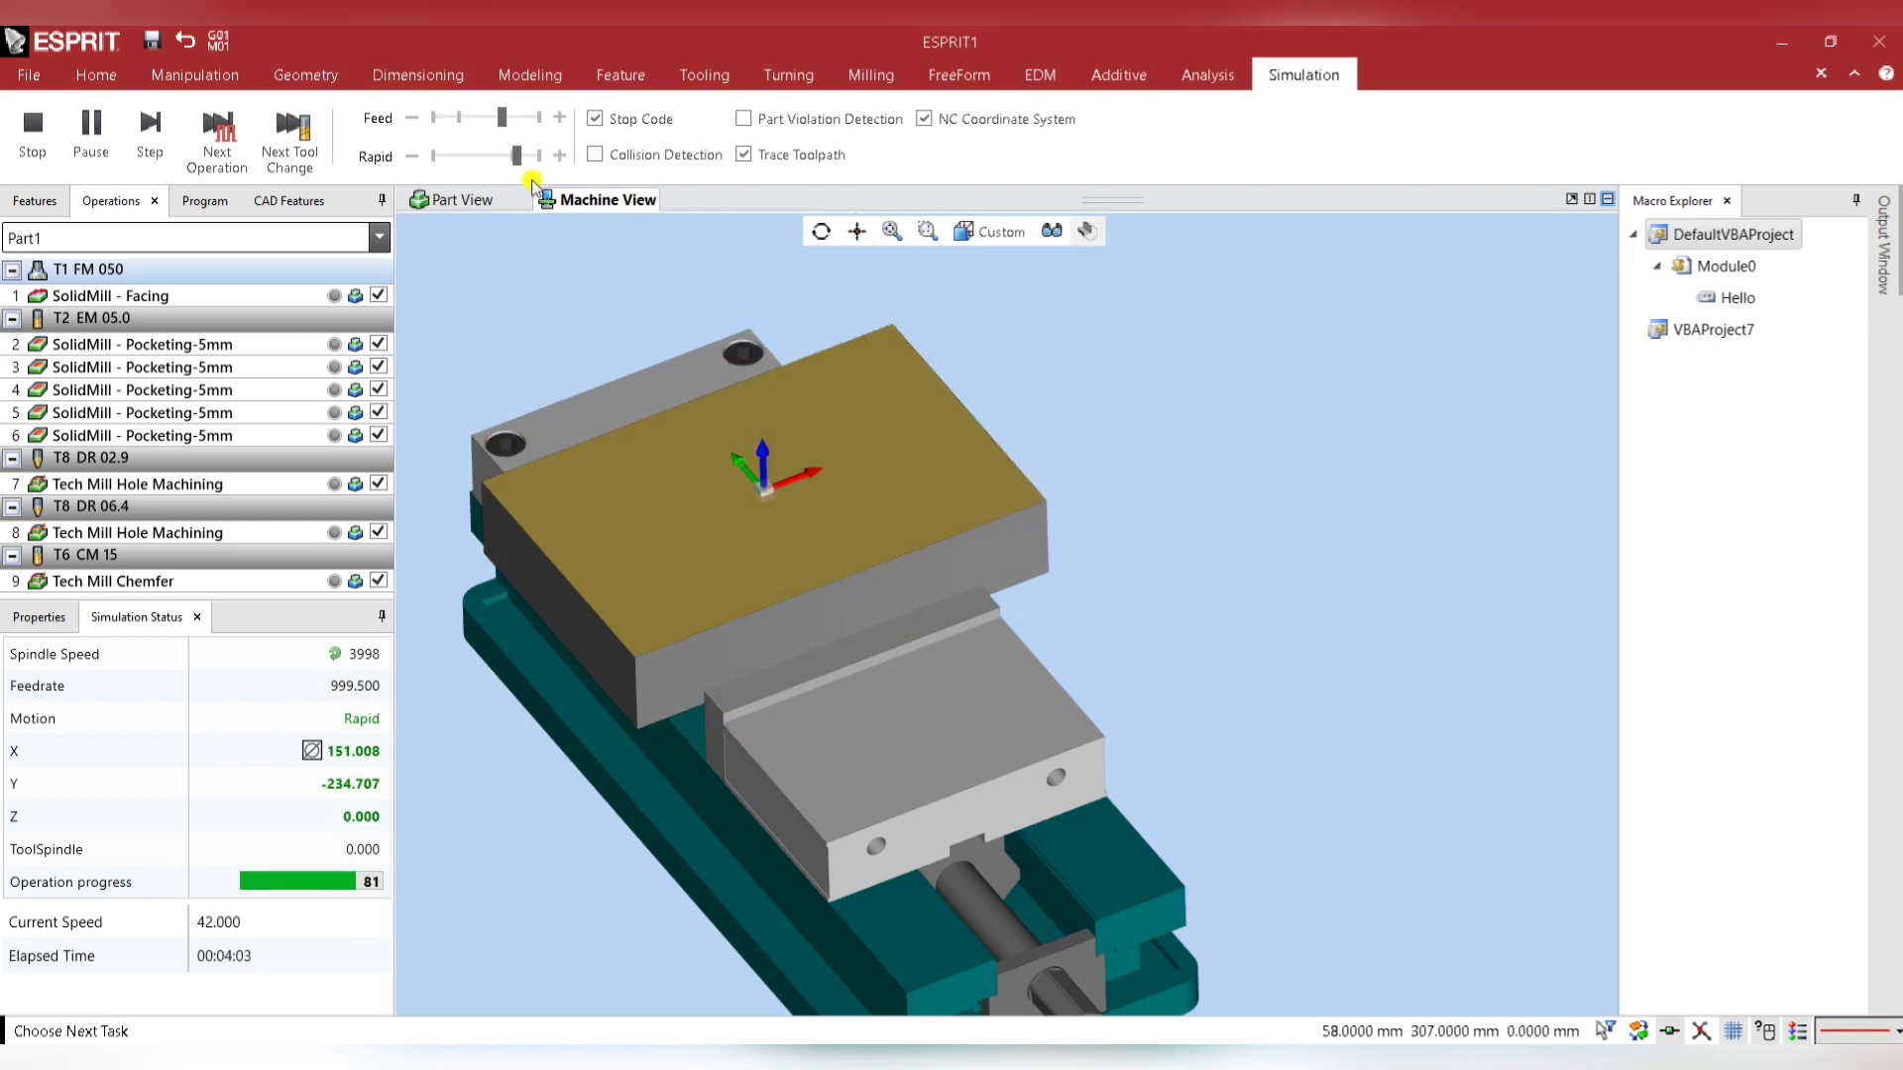
{"action": "scroll", "coordinate": [696, 486], "scroll_direction": "down", "scroll_amount": 10}
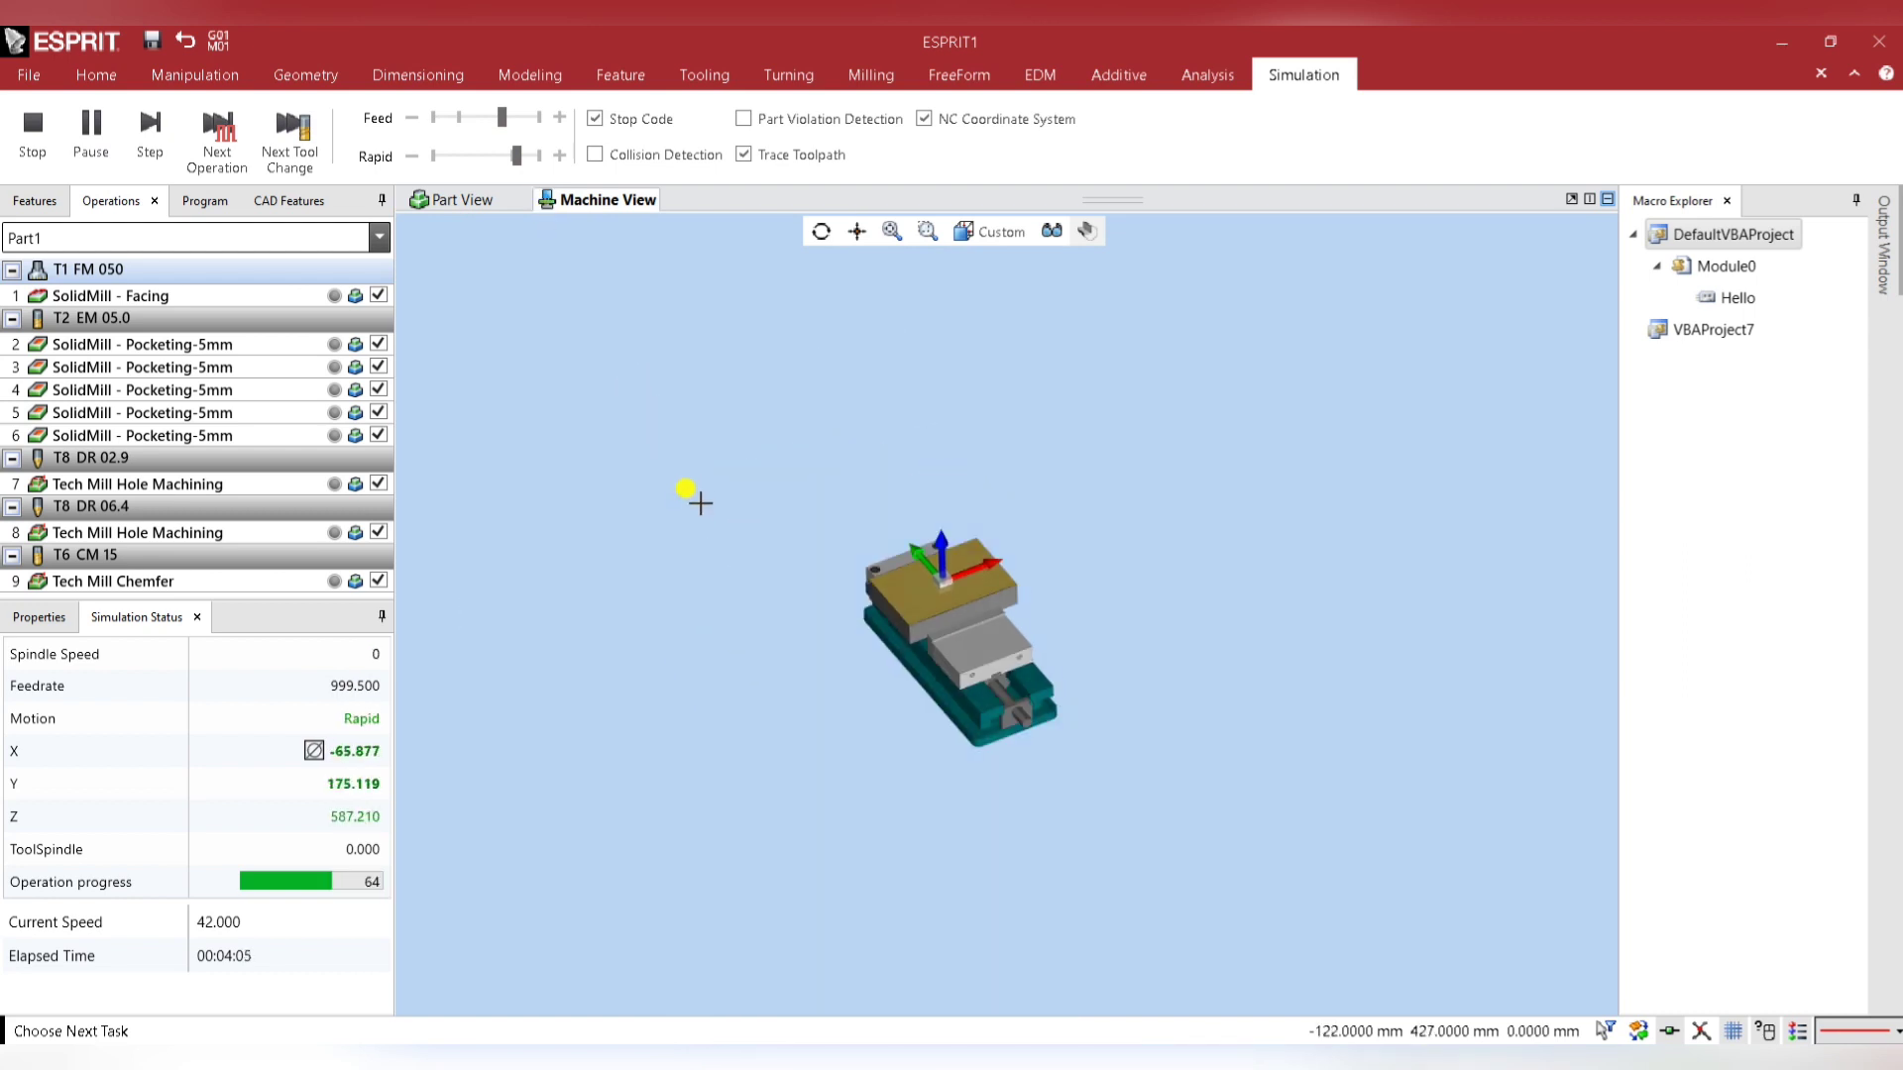
{"action": "scroll", "coordinate": [995, 523], "scroll_direction": "up", "scroll_amount": 7}
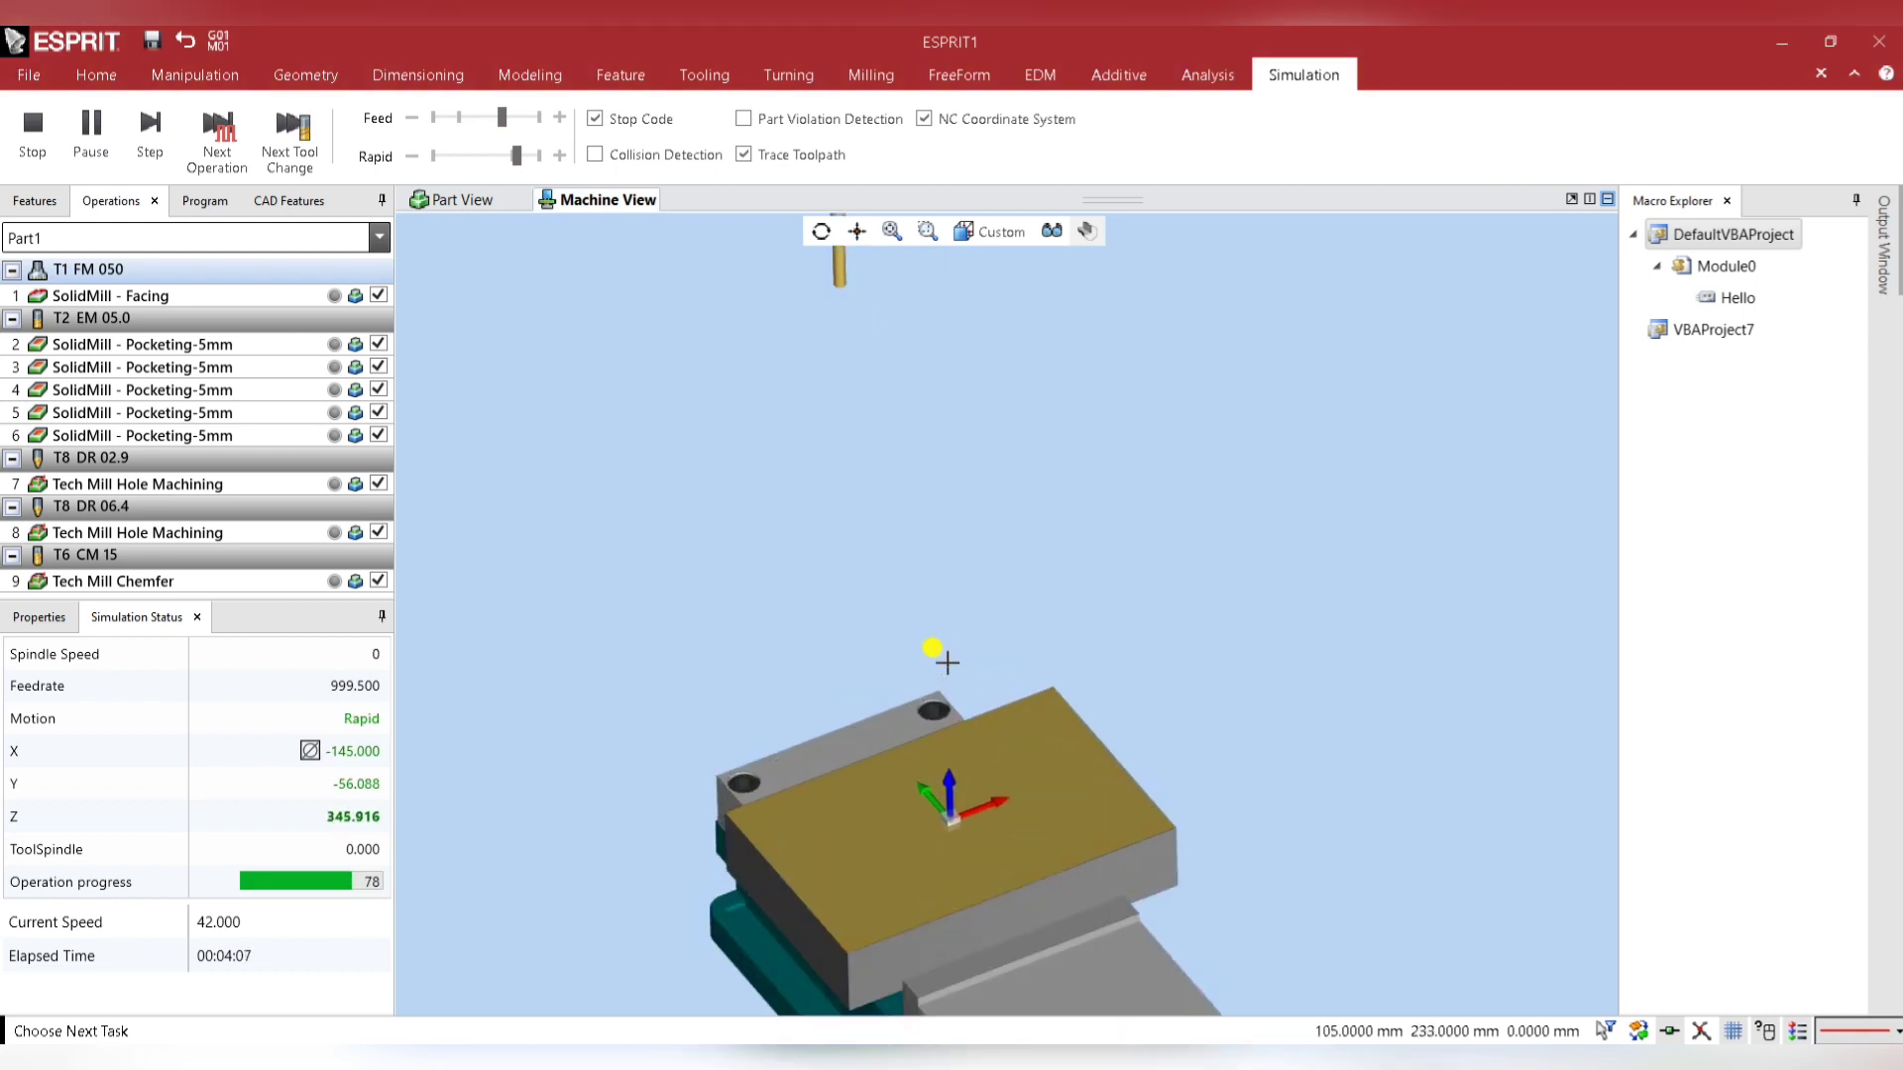
{"action": "scroll", "coordinate": [902, 822], "scroll_direction": "up", "scroll_amount": 10}
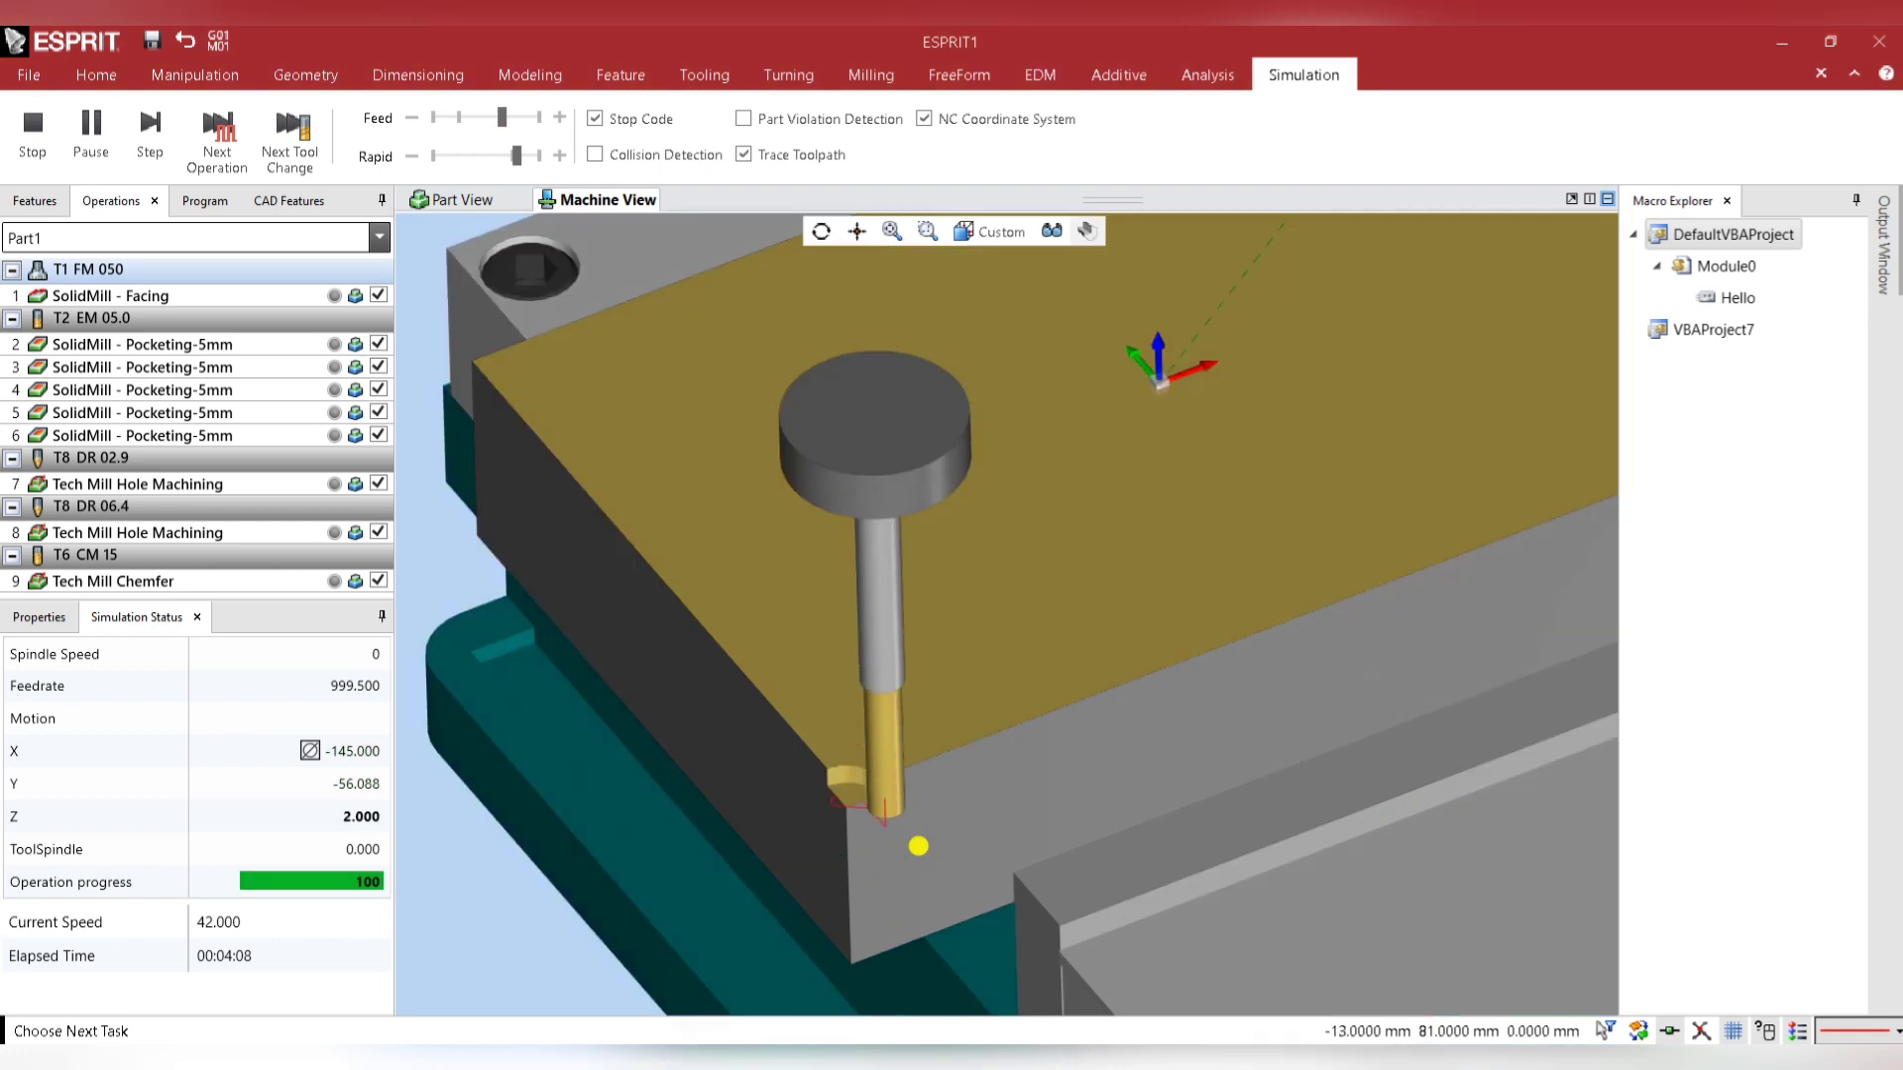
{"action": "scroll", "coordinate": [917, 842], "scroll_direction": "down", "scroll_amount": 5}
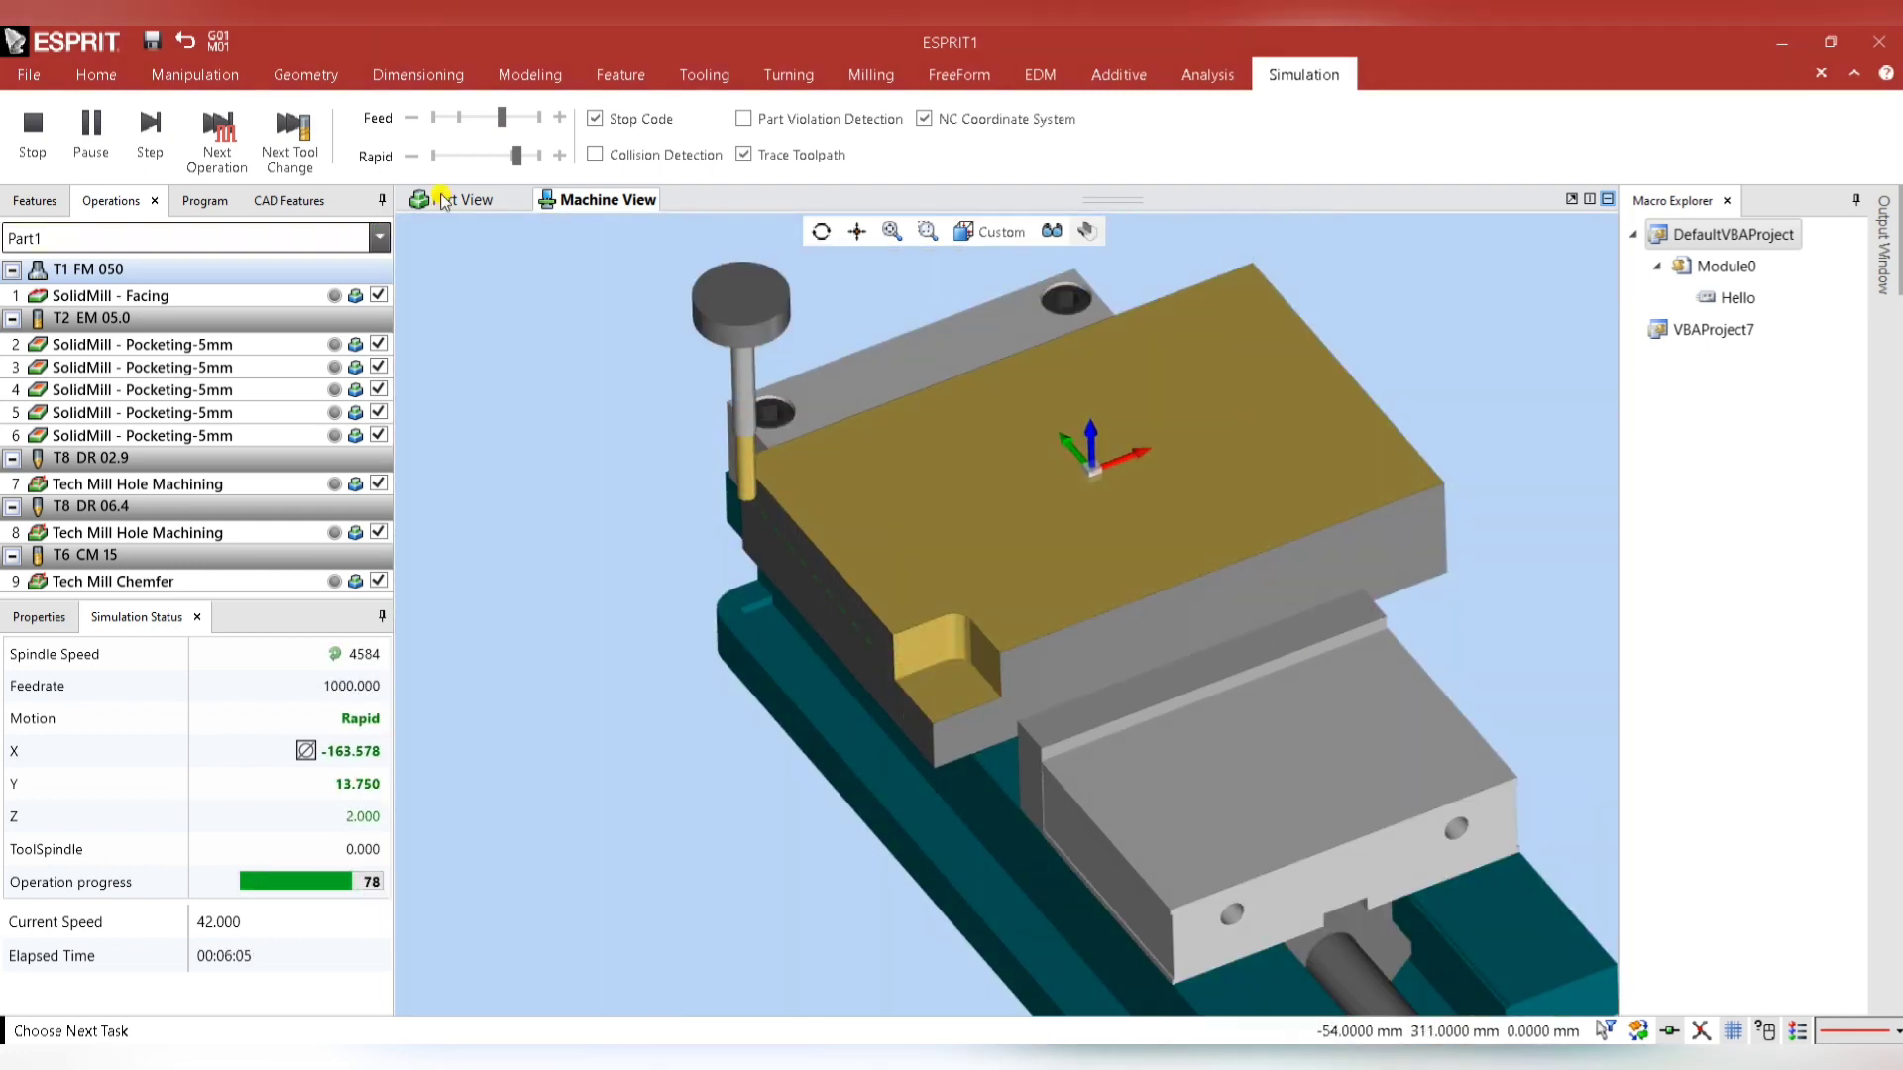
Raise the simulation's rapid speed to its maximum, run it to the end, inspect the machined part and stop the simulation.
{"action": "left_click_drag", "start_coordinate": [517, 156], "coordinate": [532, 156]}
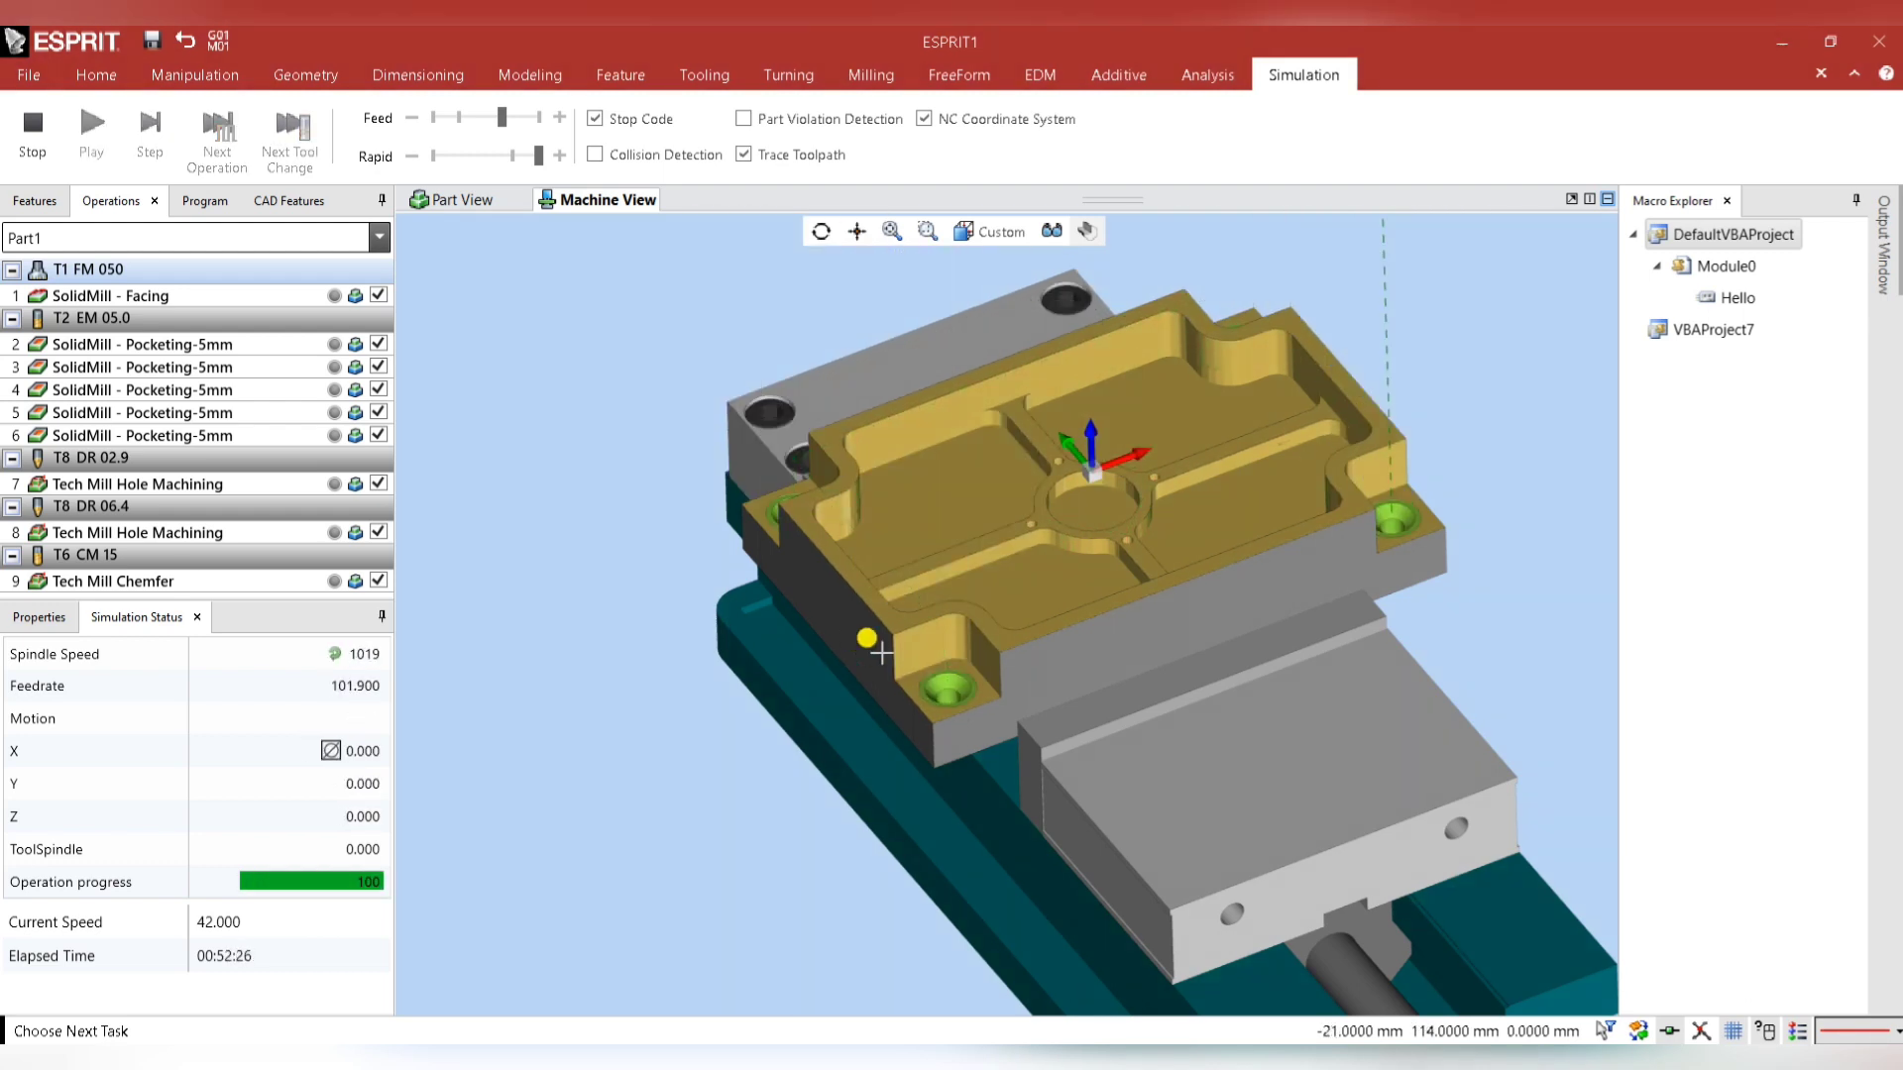
{"action": "left_click_drag", "start_coordinate": [951, 670], "coordinate": [351, 184]}
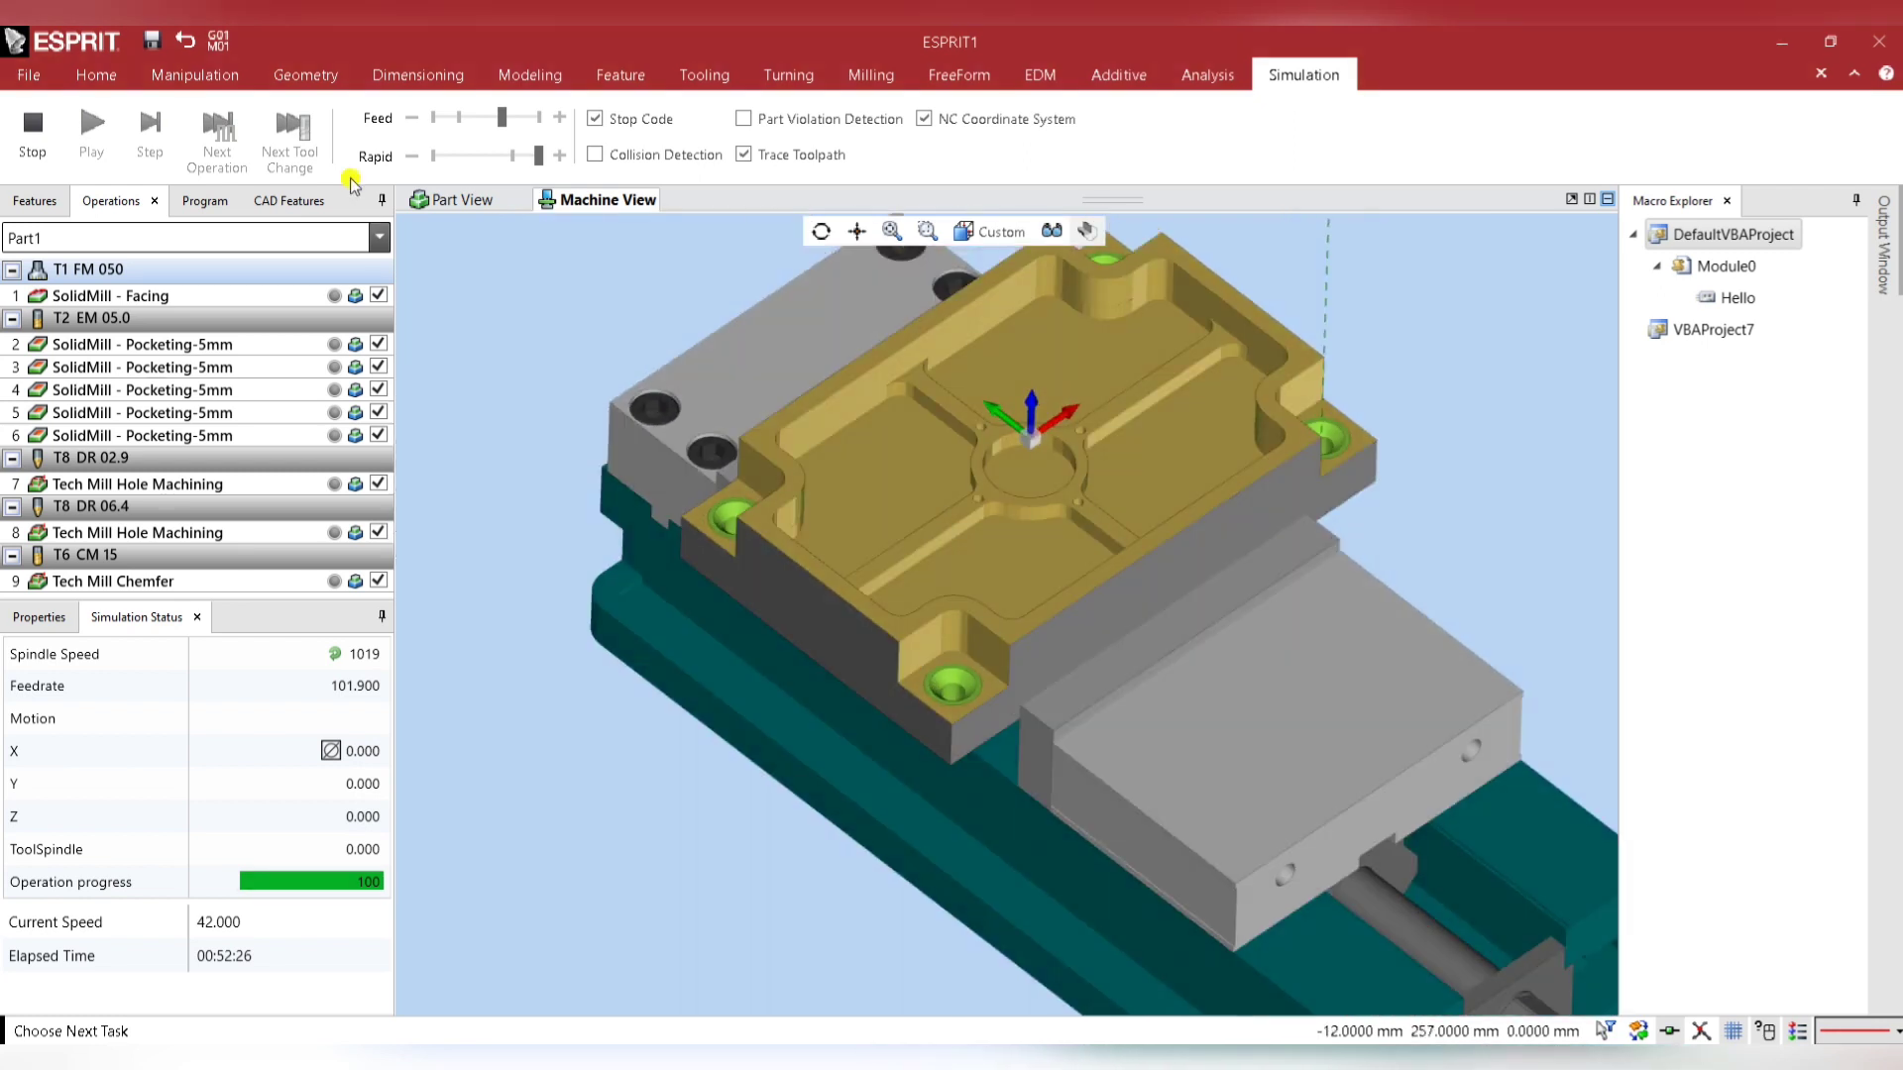
{"action": "left_click", "coordinate": [35, 127]}
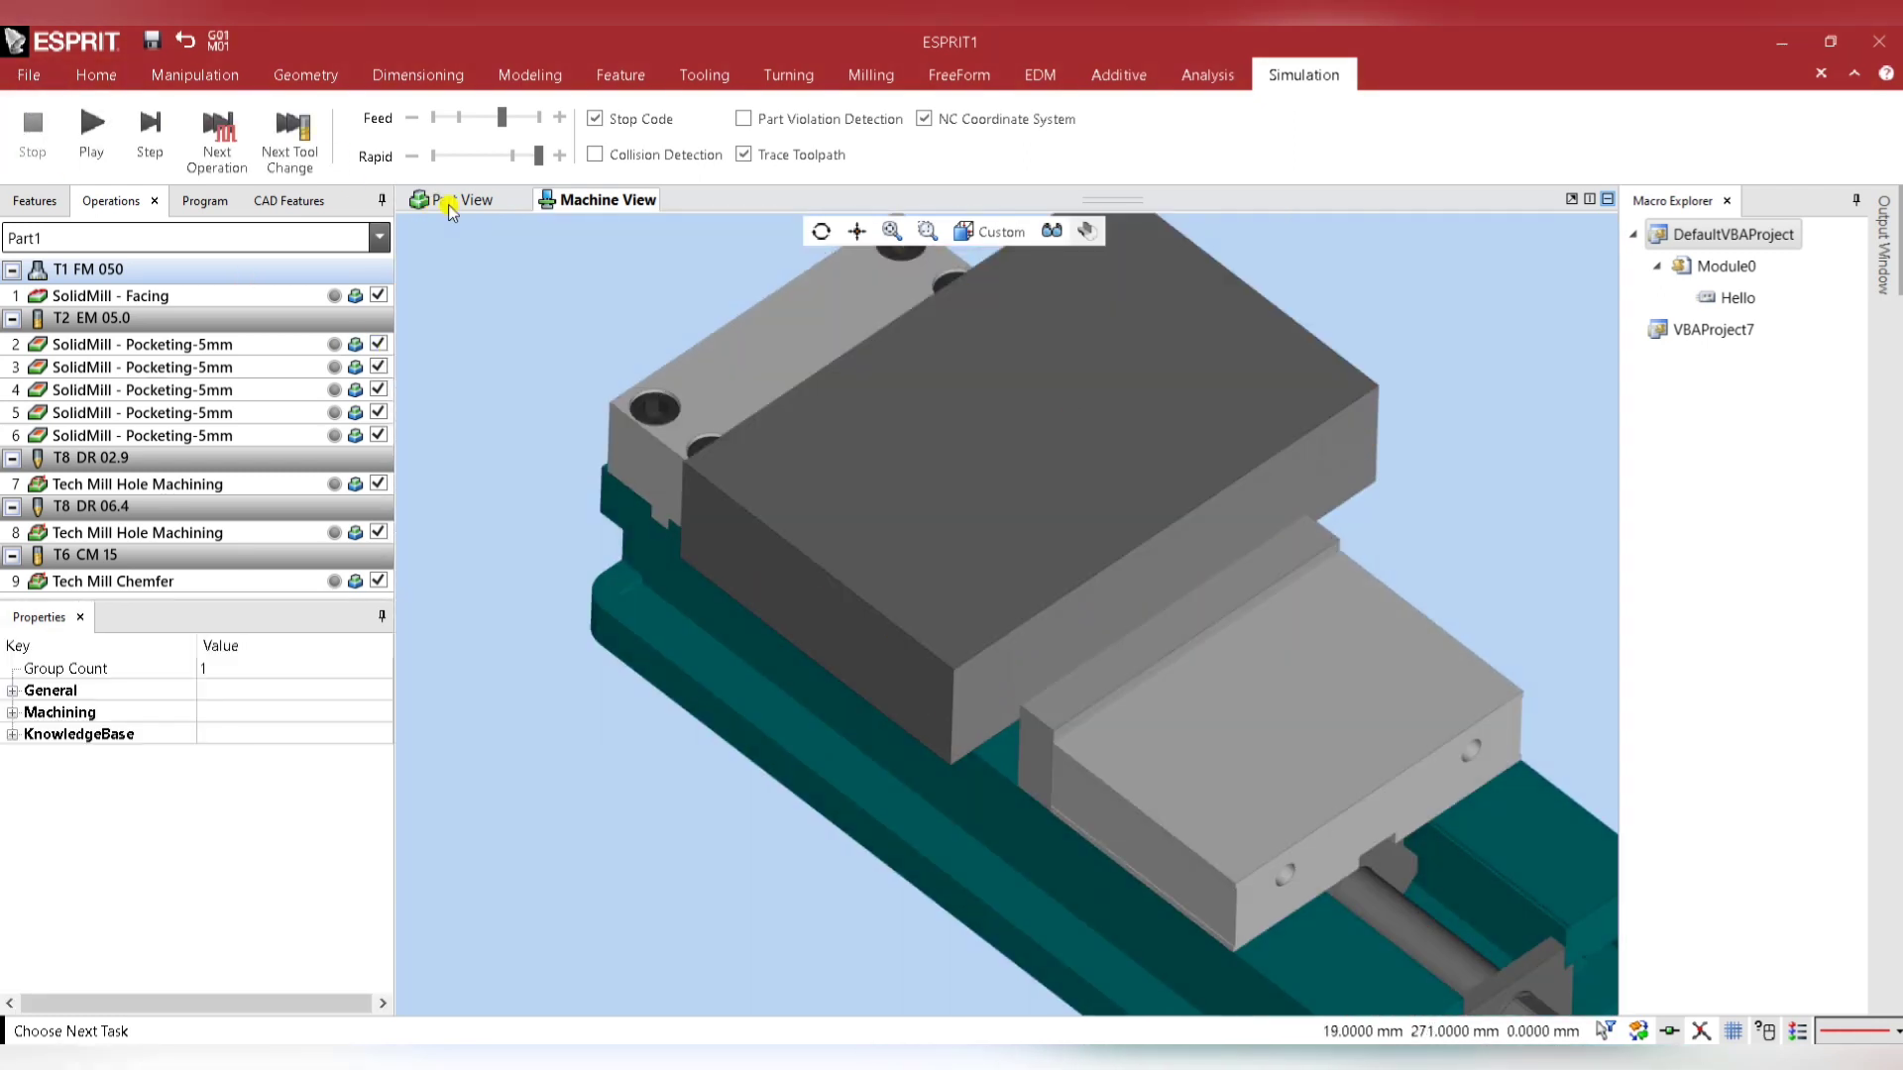
Edit the Tech Mill Chemfer operation from the part view, setting Ignore Hole Geometry to No.
{"action": "left_click", "coordinate": [448, 203]}
{"action": "scroll", "coordinate": [532, 593], "scroll_direction": "up", "scroll_amount": 5}
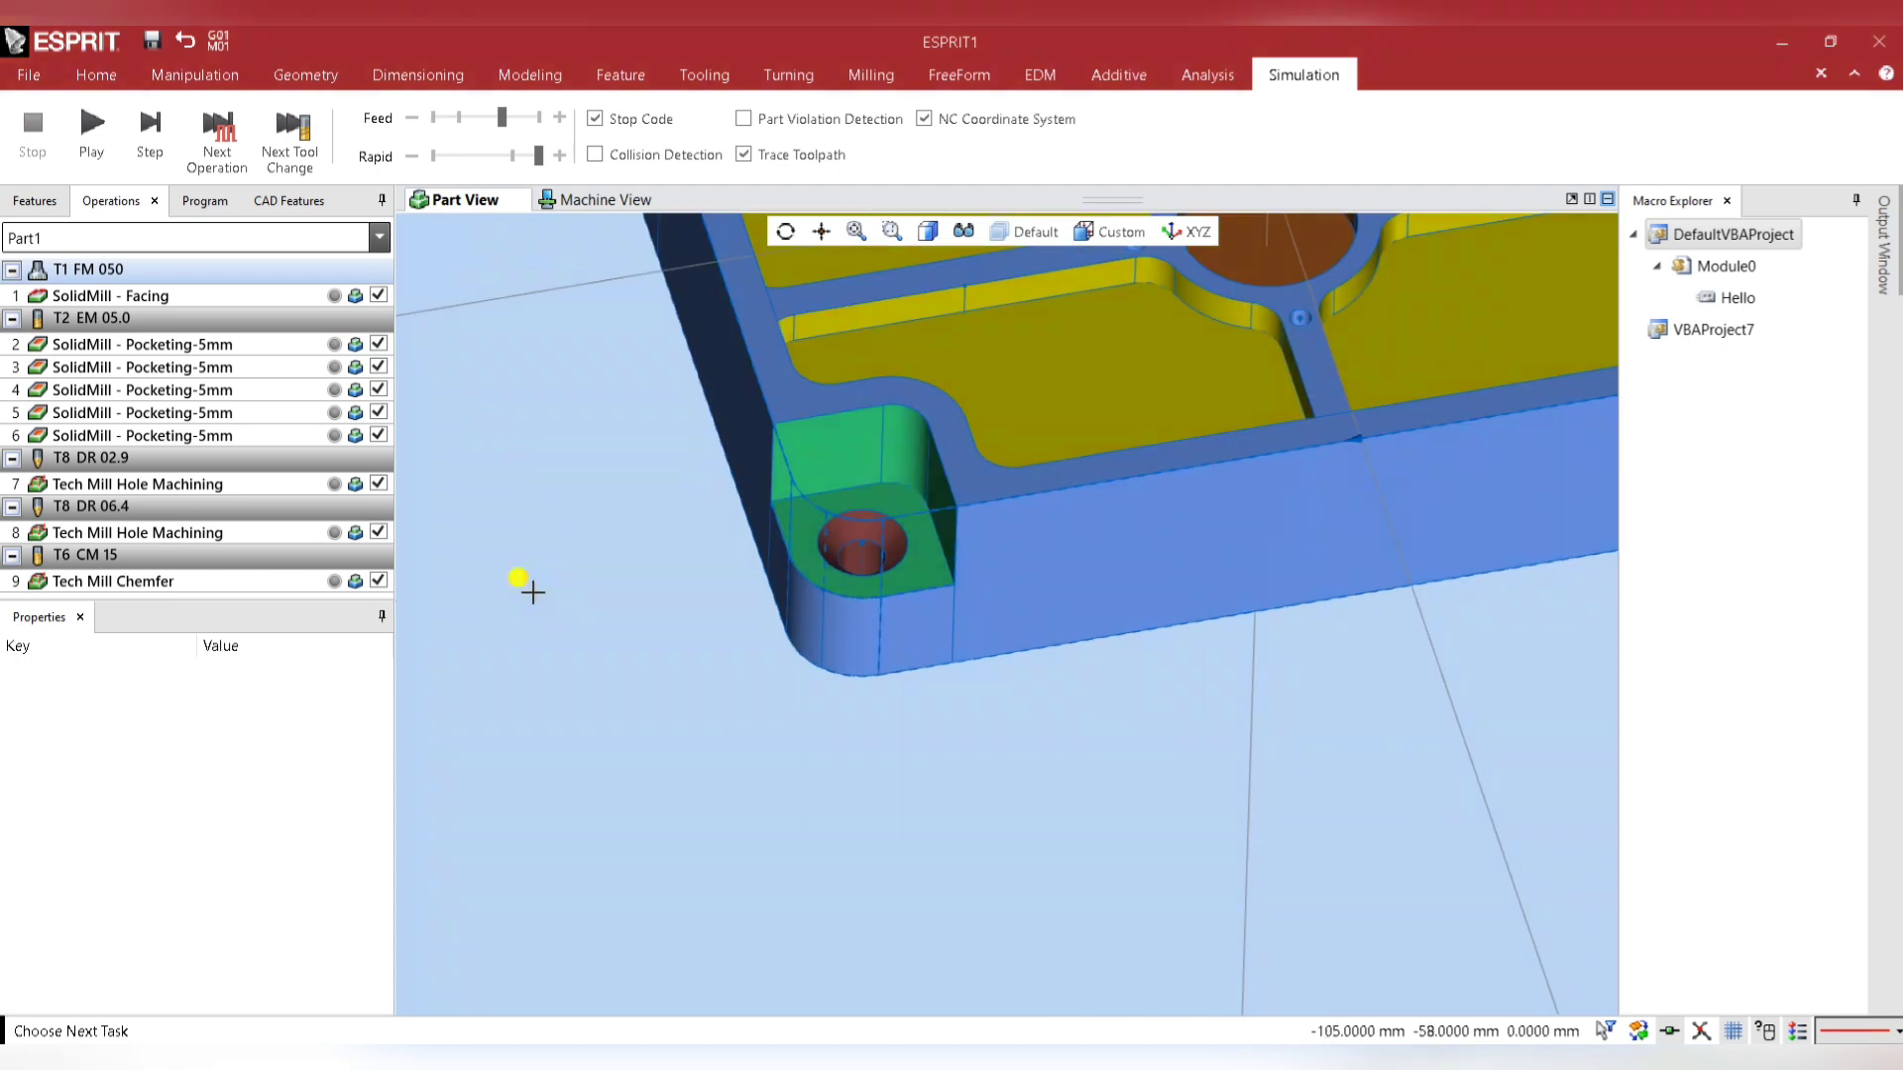
{"action": "left_click", "coordinate": [254, 583]}
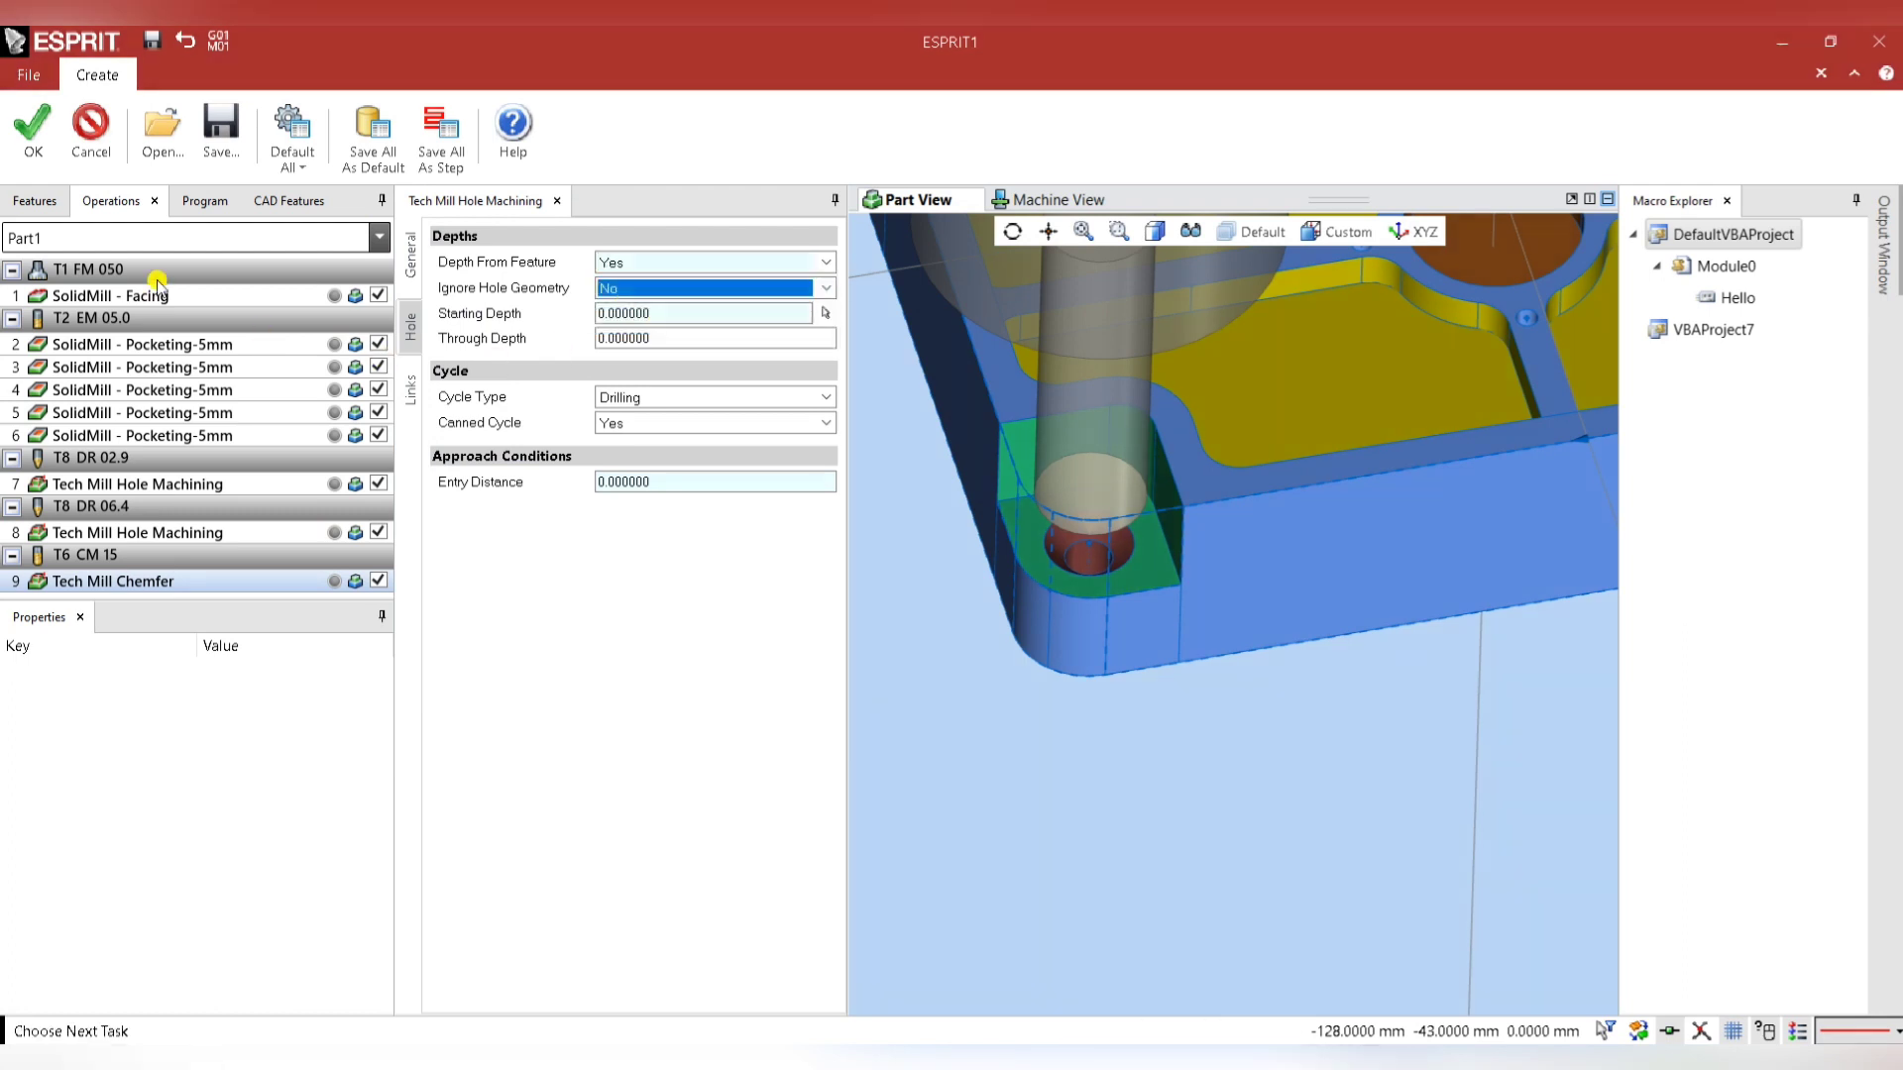
{"action": "left_click", "coordinate": [32, 148]}
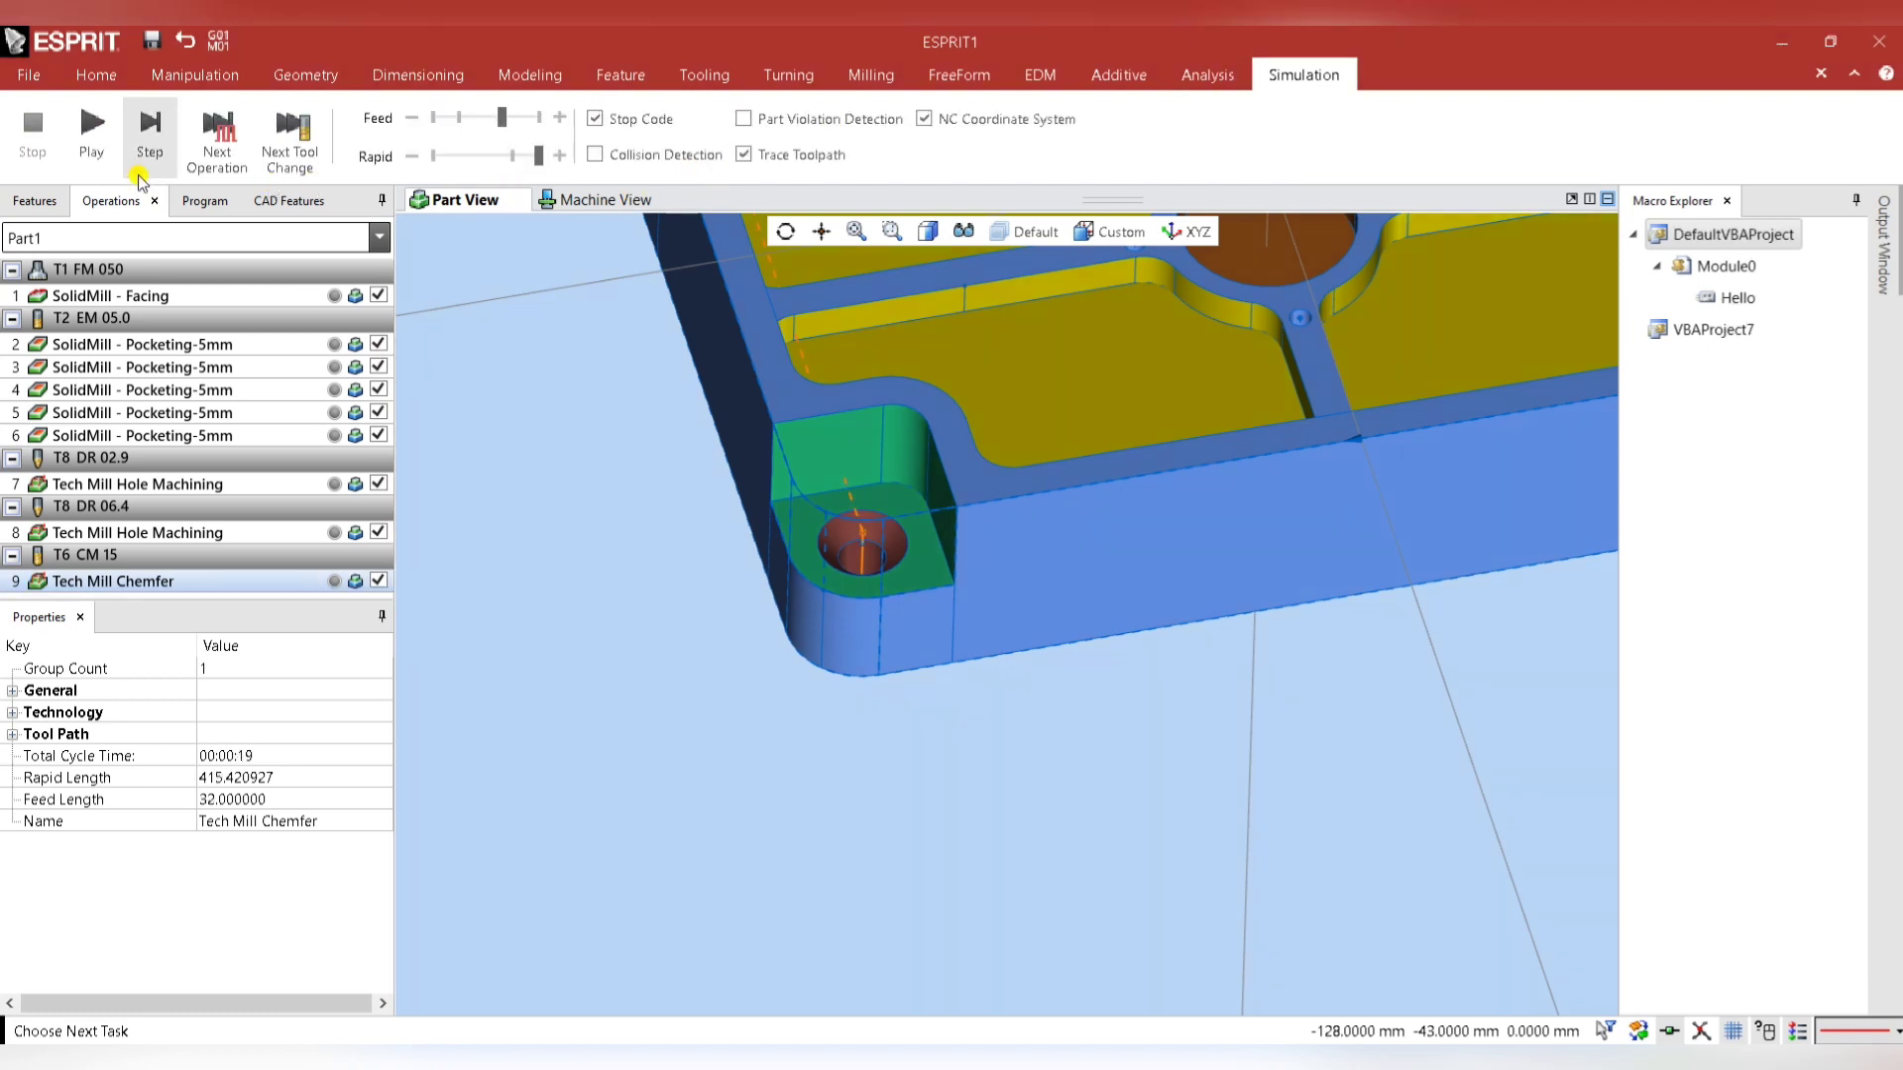
Run the machining simulation again and inspect the countersunk corner holes on the finished workpiece.
{"action": "left_click", "coordinate": [149, 144]}
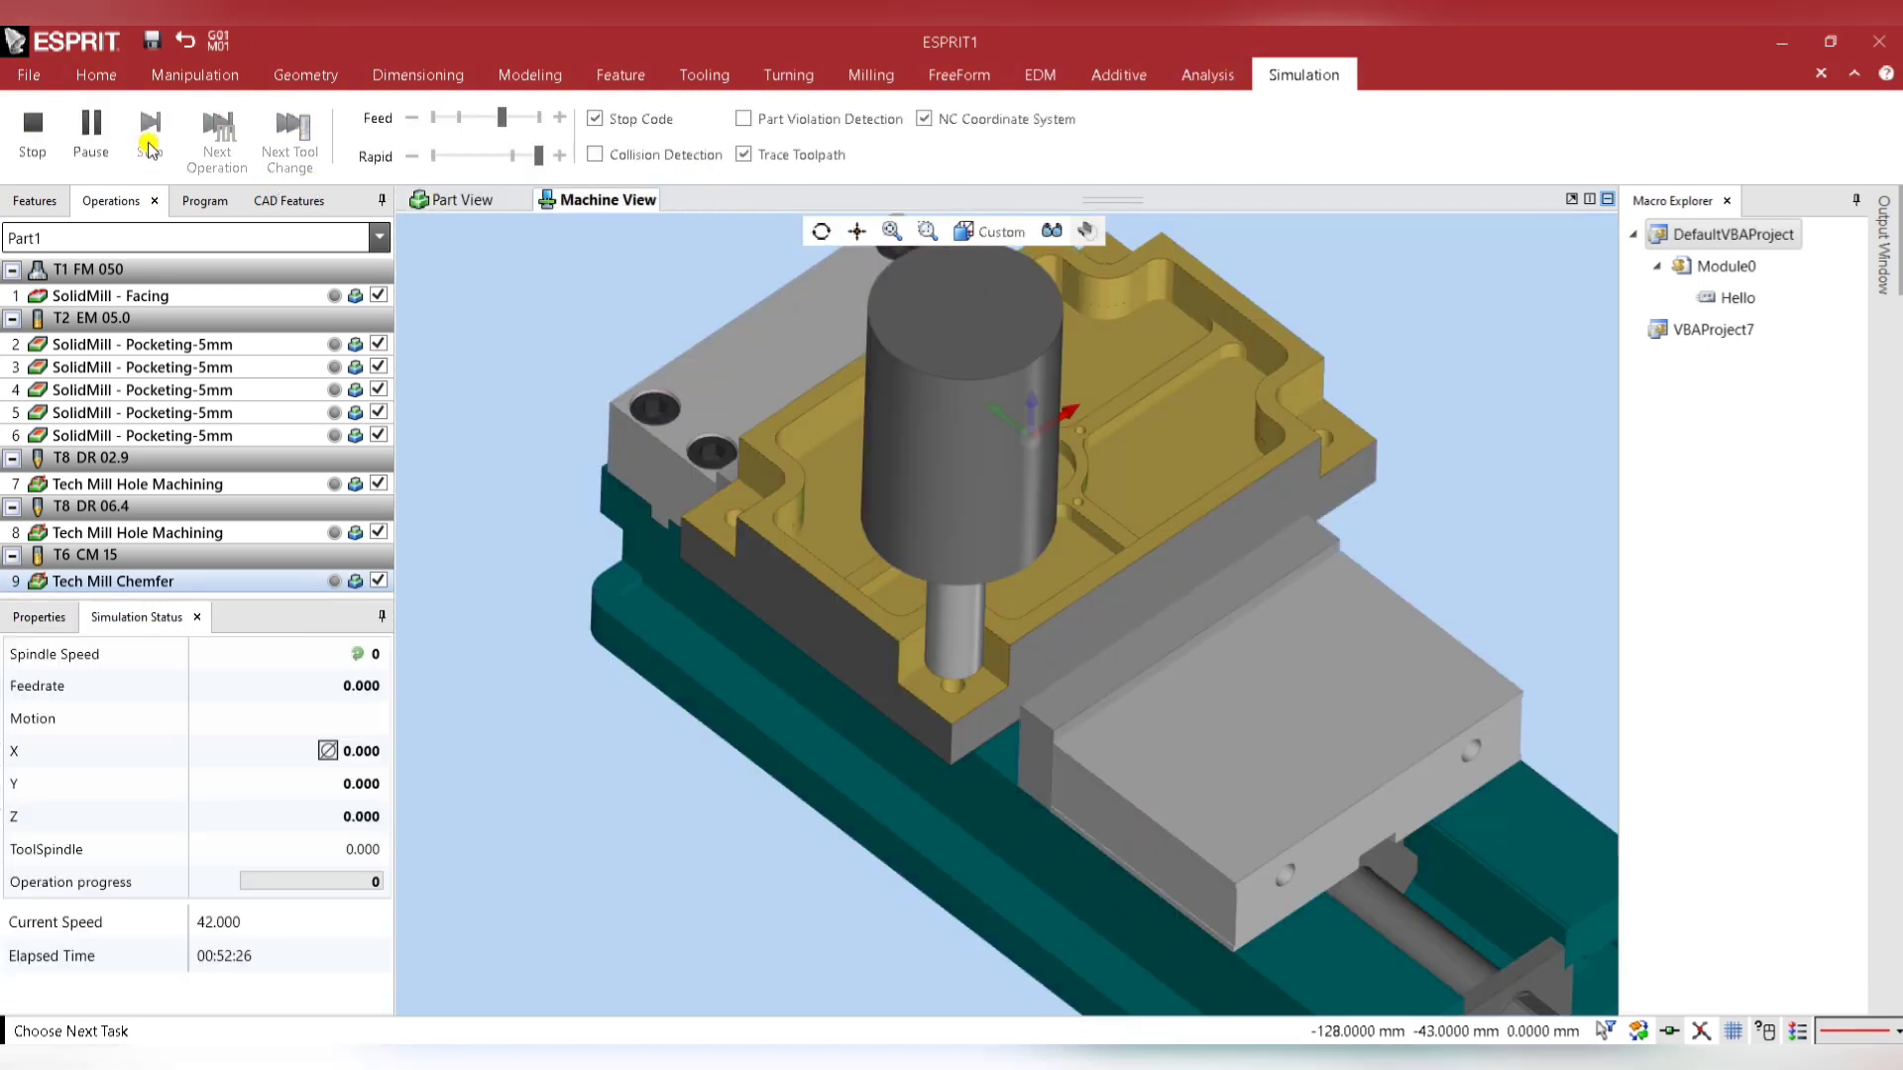
{"action": "left_click", "coordinate": [92, 139]}
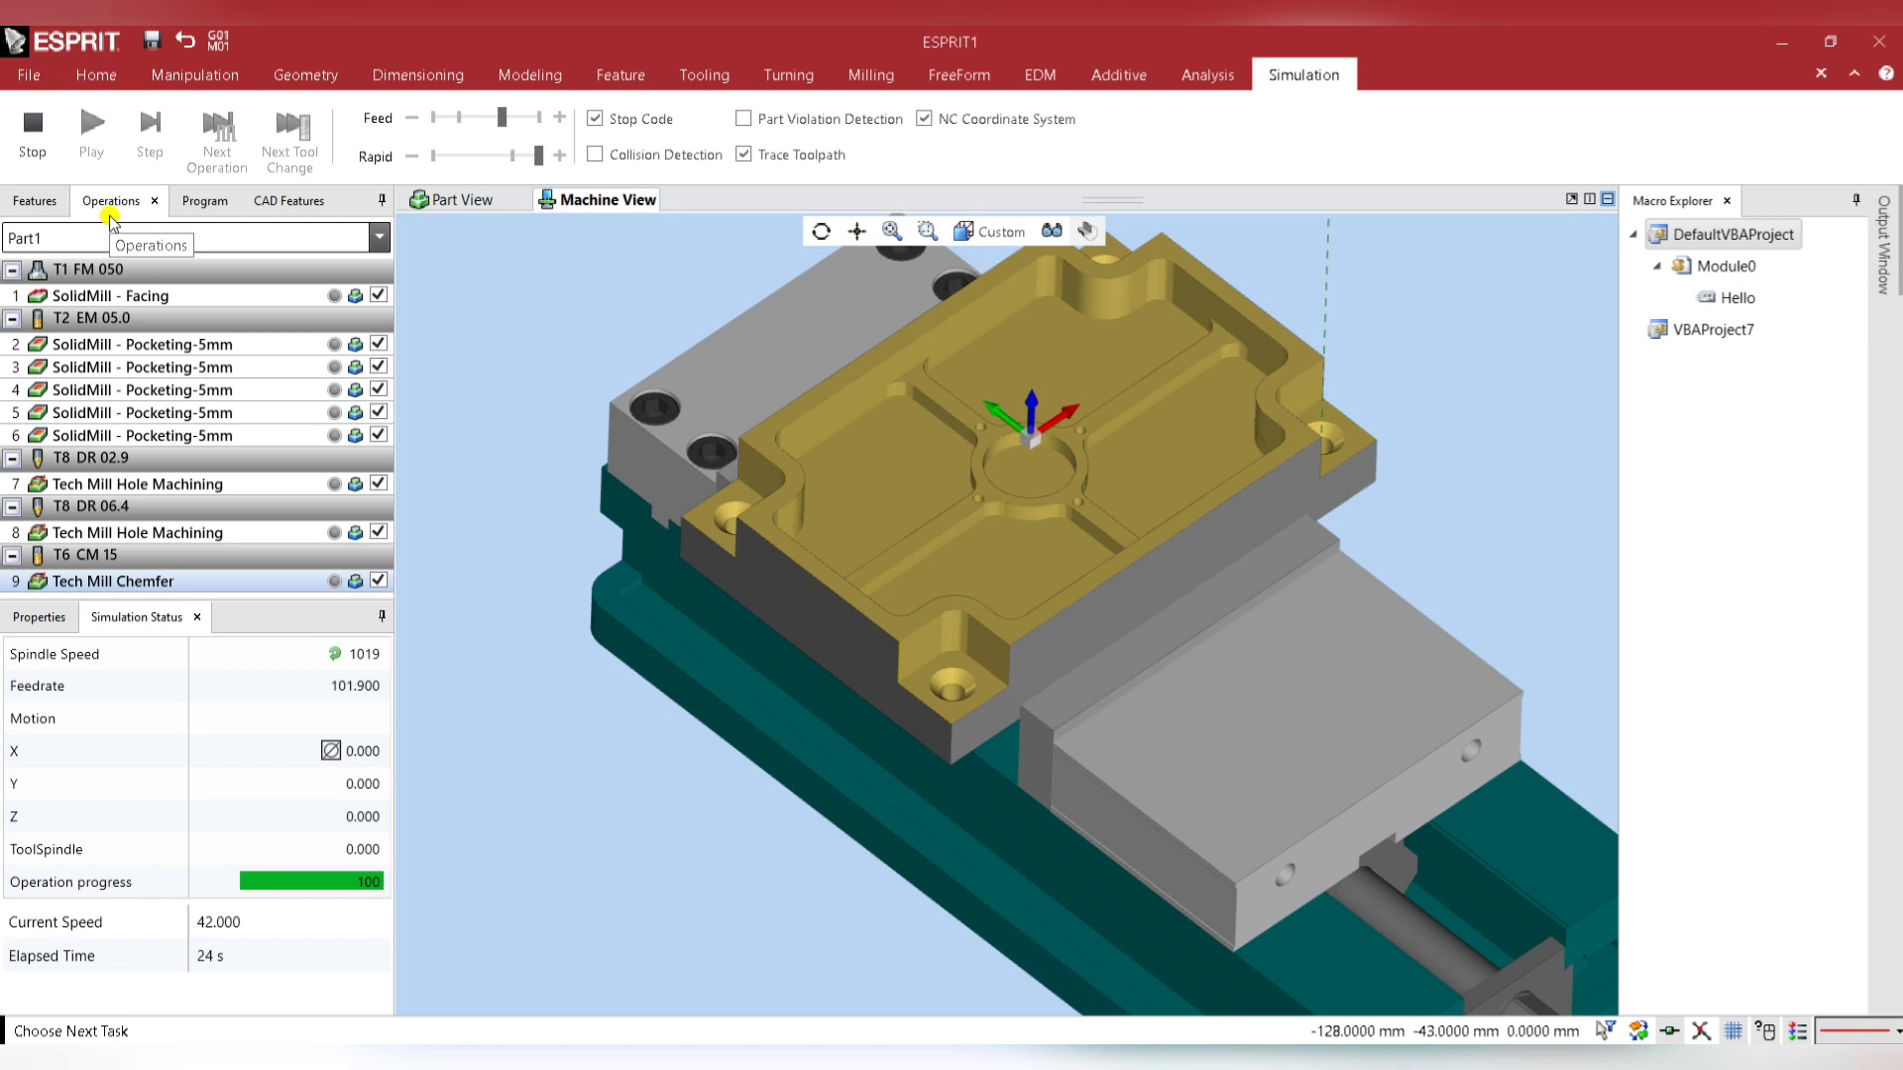
{"action": "scroll", "coordinate": [747, 578], "scroll_direction": "down", "scroll_amount": 2}
{"action": "mouse_move", "coordinate": [1257, 459]}
{"action": "middle_mouse_down"}
{"action": "mouse_move", "coordinate": [1270, 518]}
{"action": "mouse_move", "coordinate": [1234, 461]}
{"action": "mouse_move", "coordinate": [1257, 475]}
{"action": "middle_mouse_up"}
{"action": "scroll", "coordinate": [1145, 491], "scroll_direction": "up", "scroll_amount": 4}
{"action": "scroll", "coordinate": [1145, 485], "scroll_direction": "down", "scroll_amount": 2}
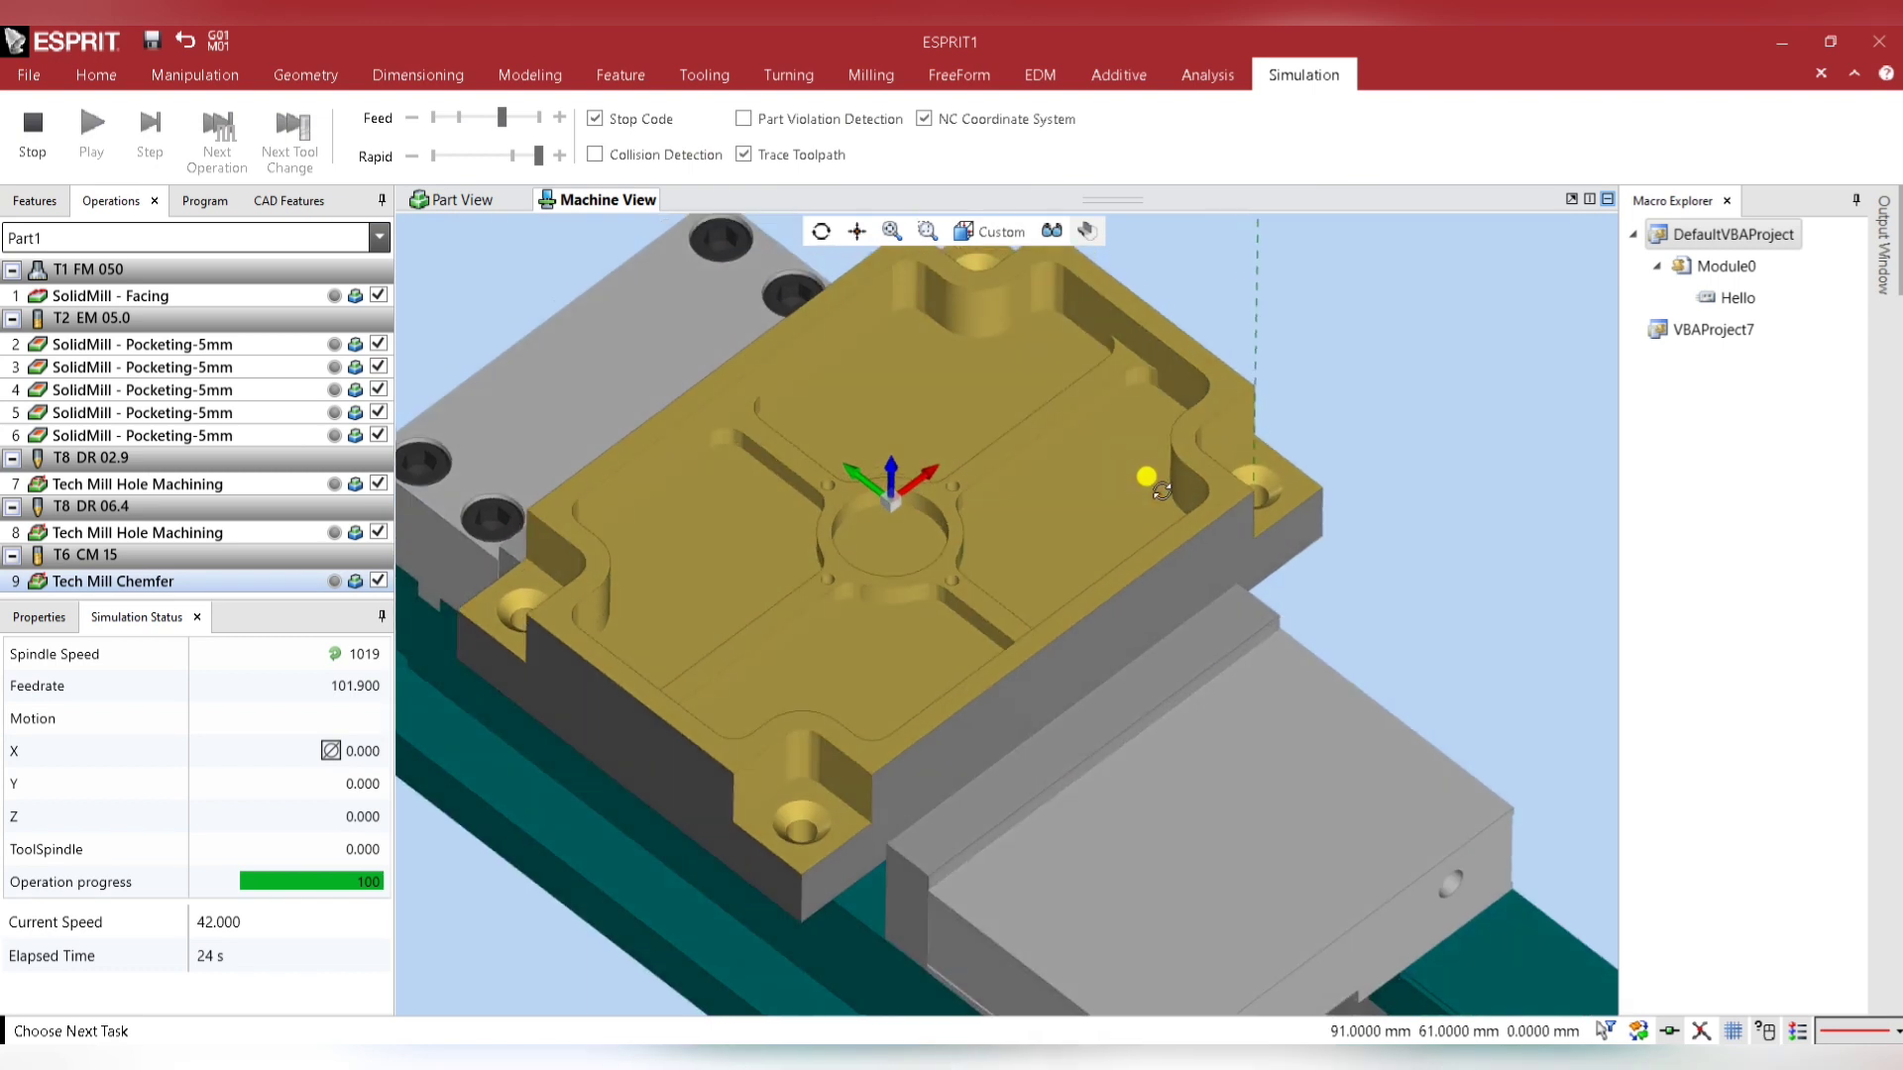
{"action": "scroll", "coordinate": [1179, 506], "scroll_direction": "down", "scroll_amount": 2}
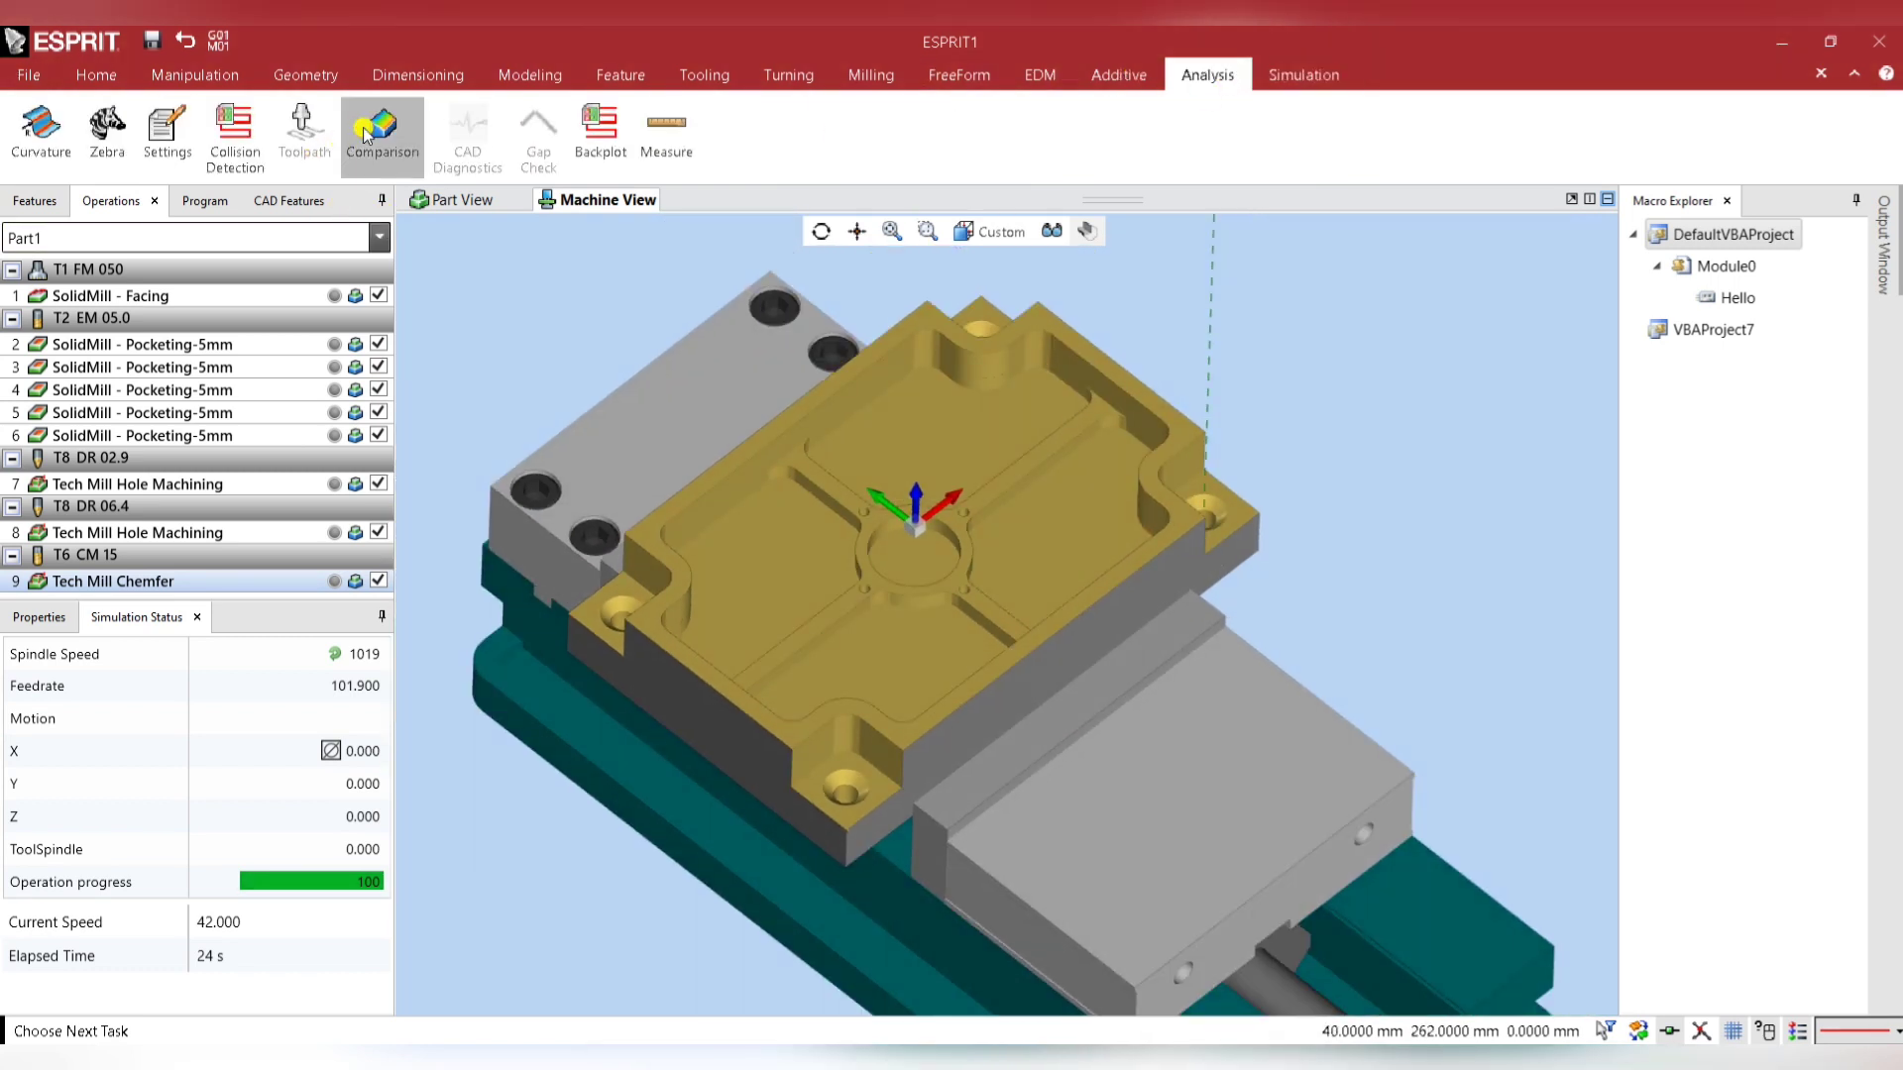
Compare the simulated workpiece with the part model at 0.1 tolerance, examine the deviation colours and close the comparison.
{"action": "left_click", "coordinate": [365, 136]}
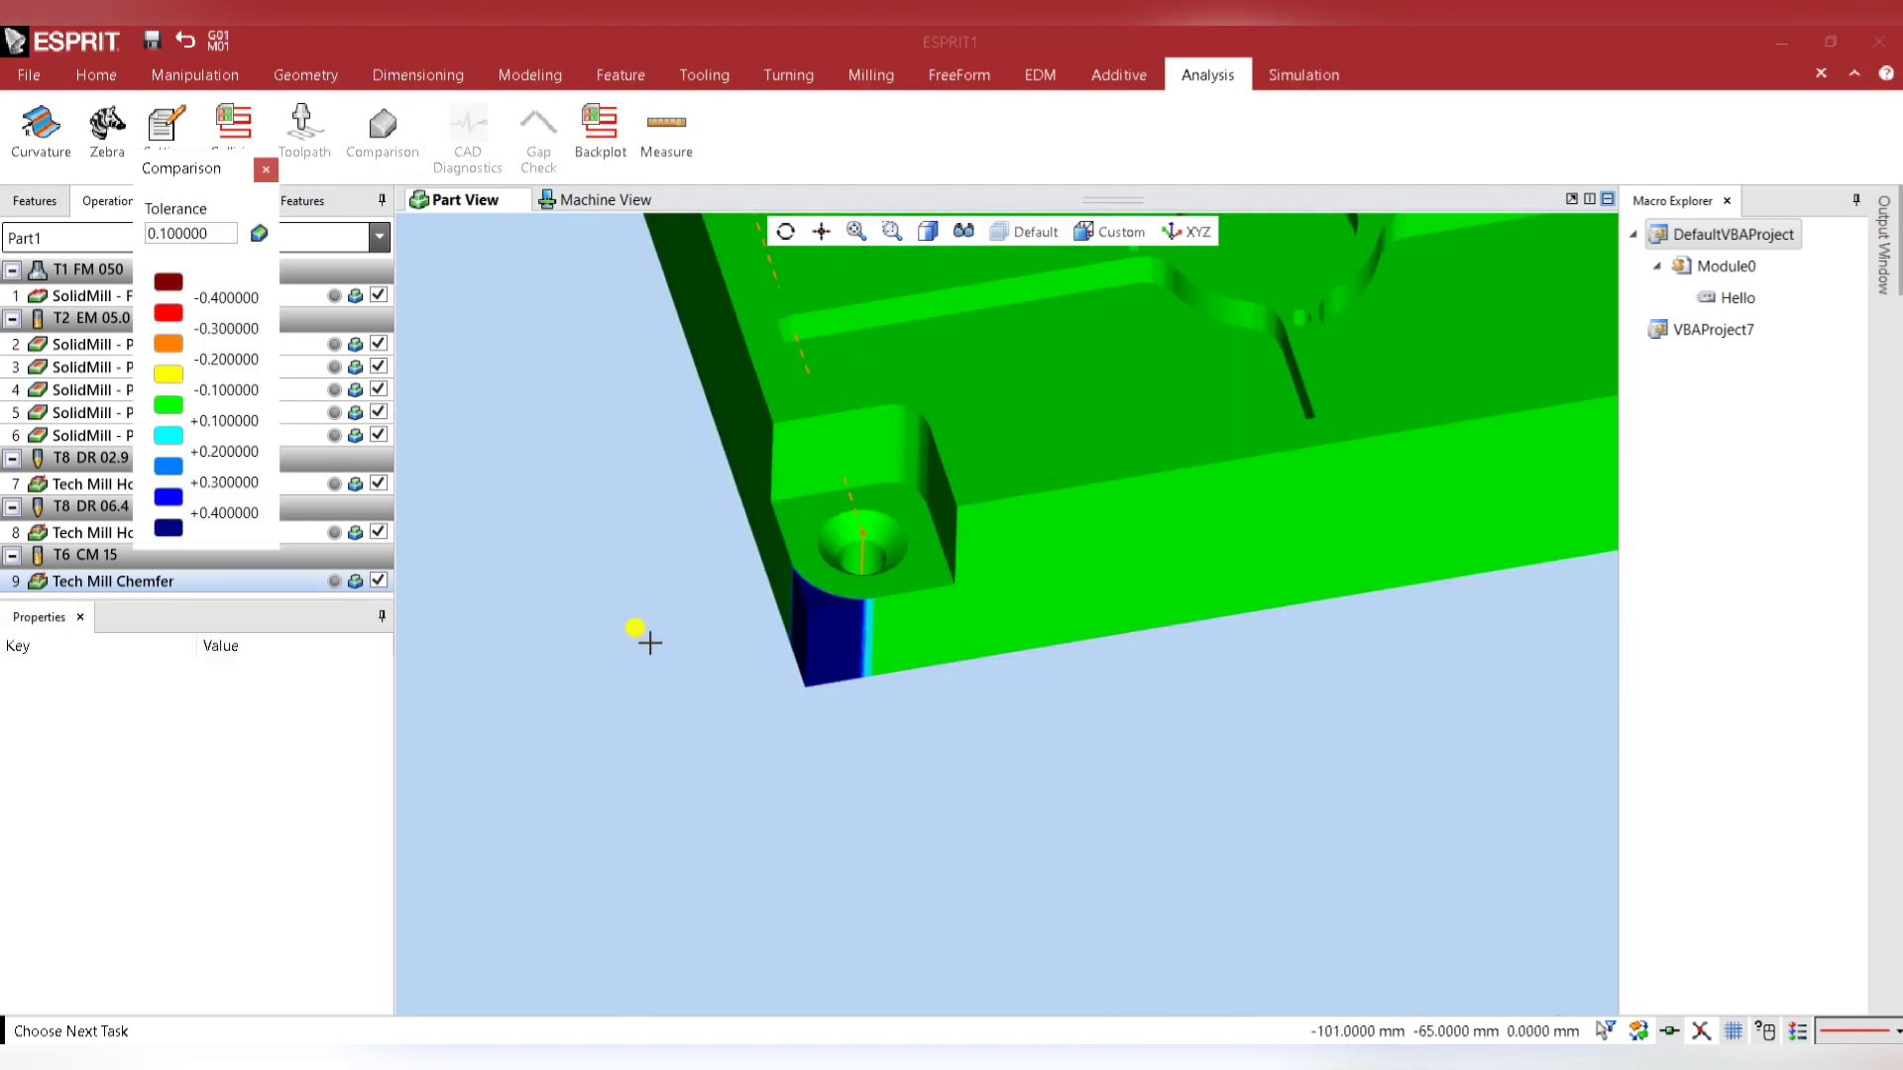
{"action": "middle_click_drag", "start_coordinate": [1054, 641], "coordinate": [1097, 654]}
{"action": "middle_click_drag", "start_coordinate": [1220, 333], "coordinate": [1203, 408]}
{"action": "scroll", "coordinate": [1210, 429], "scroll_direction": "up", "scroll_amount": 4}
{"action": "scroll", "coordinate": [1224, 431], "scroll_direction": "down", "scroll_amount": 8}
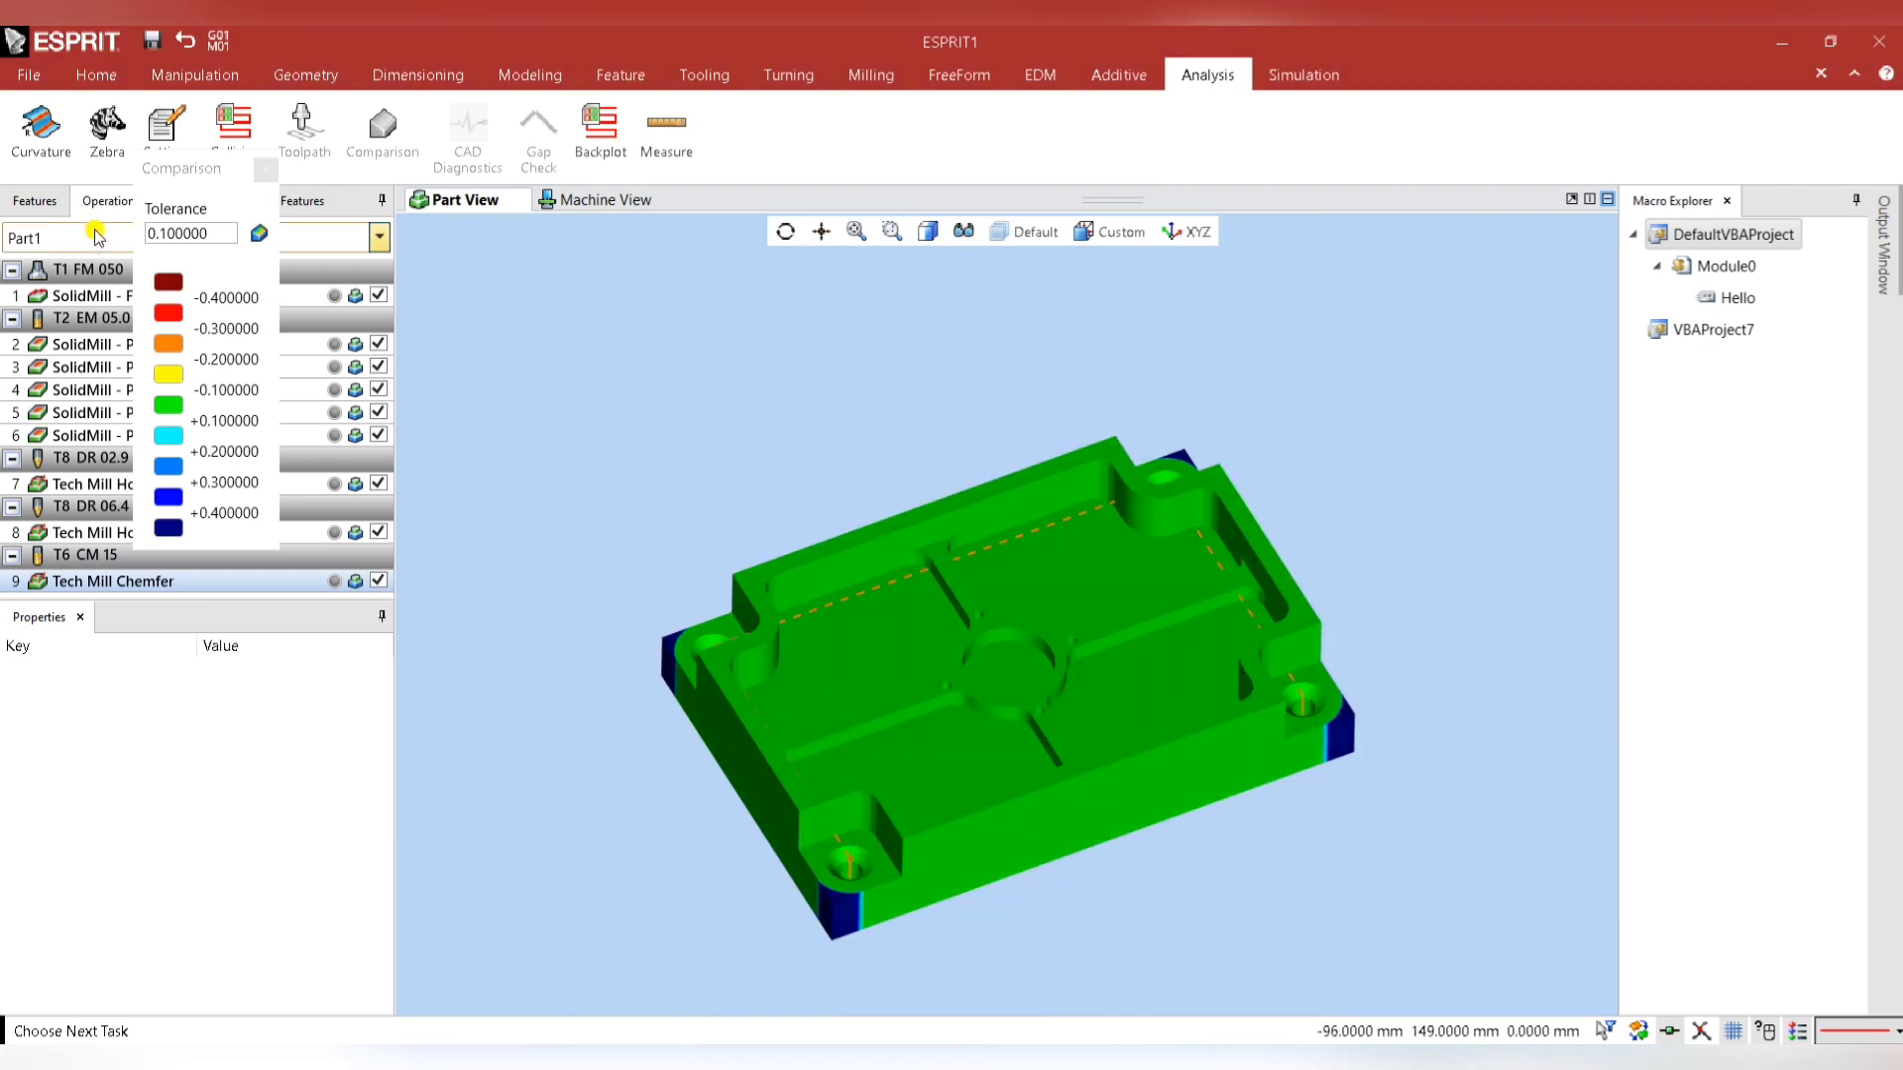
{"action": "left_click", "coordinate": [267, 173]}
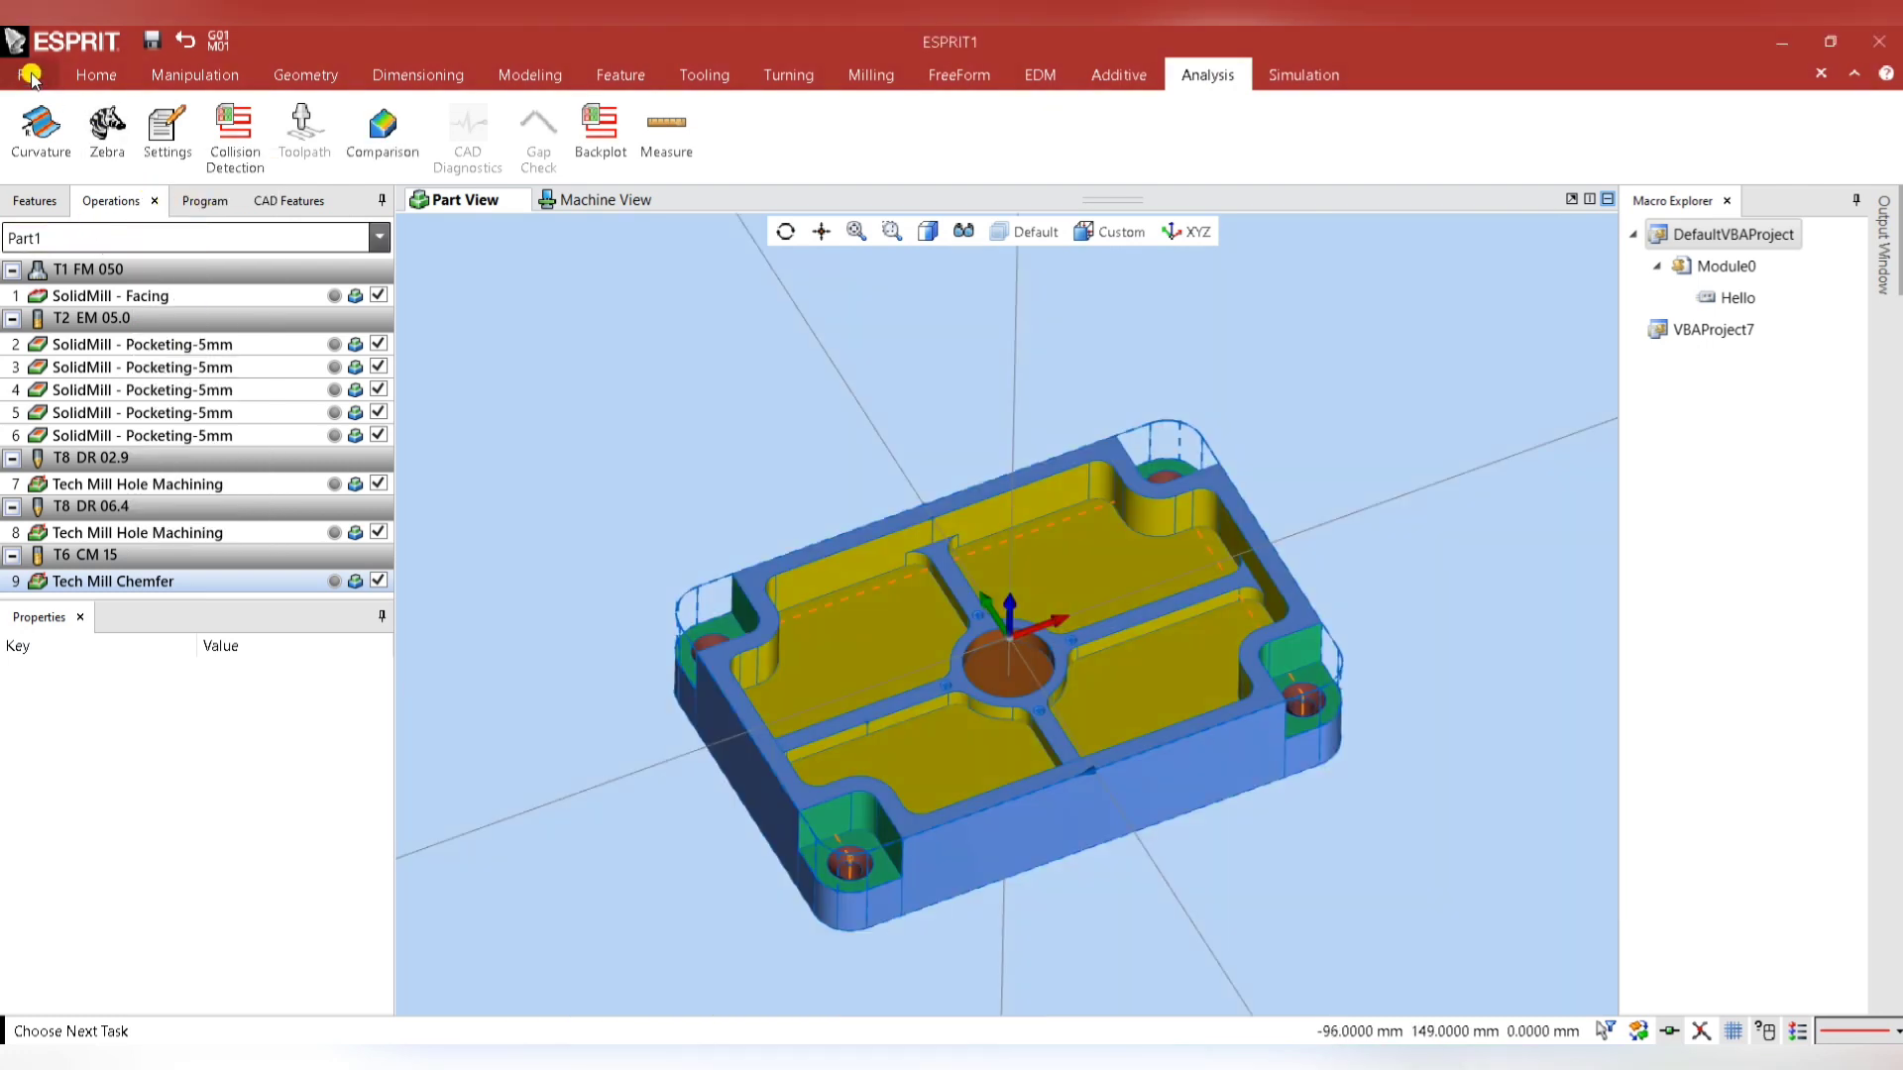
Create a machining report from the Operation List Detailed template as a PDF that opens after creation.
{"action": "left_click", "coordinate": [29, 74]}
{"action": "left_click", "coordinate": [57, 529]}
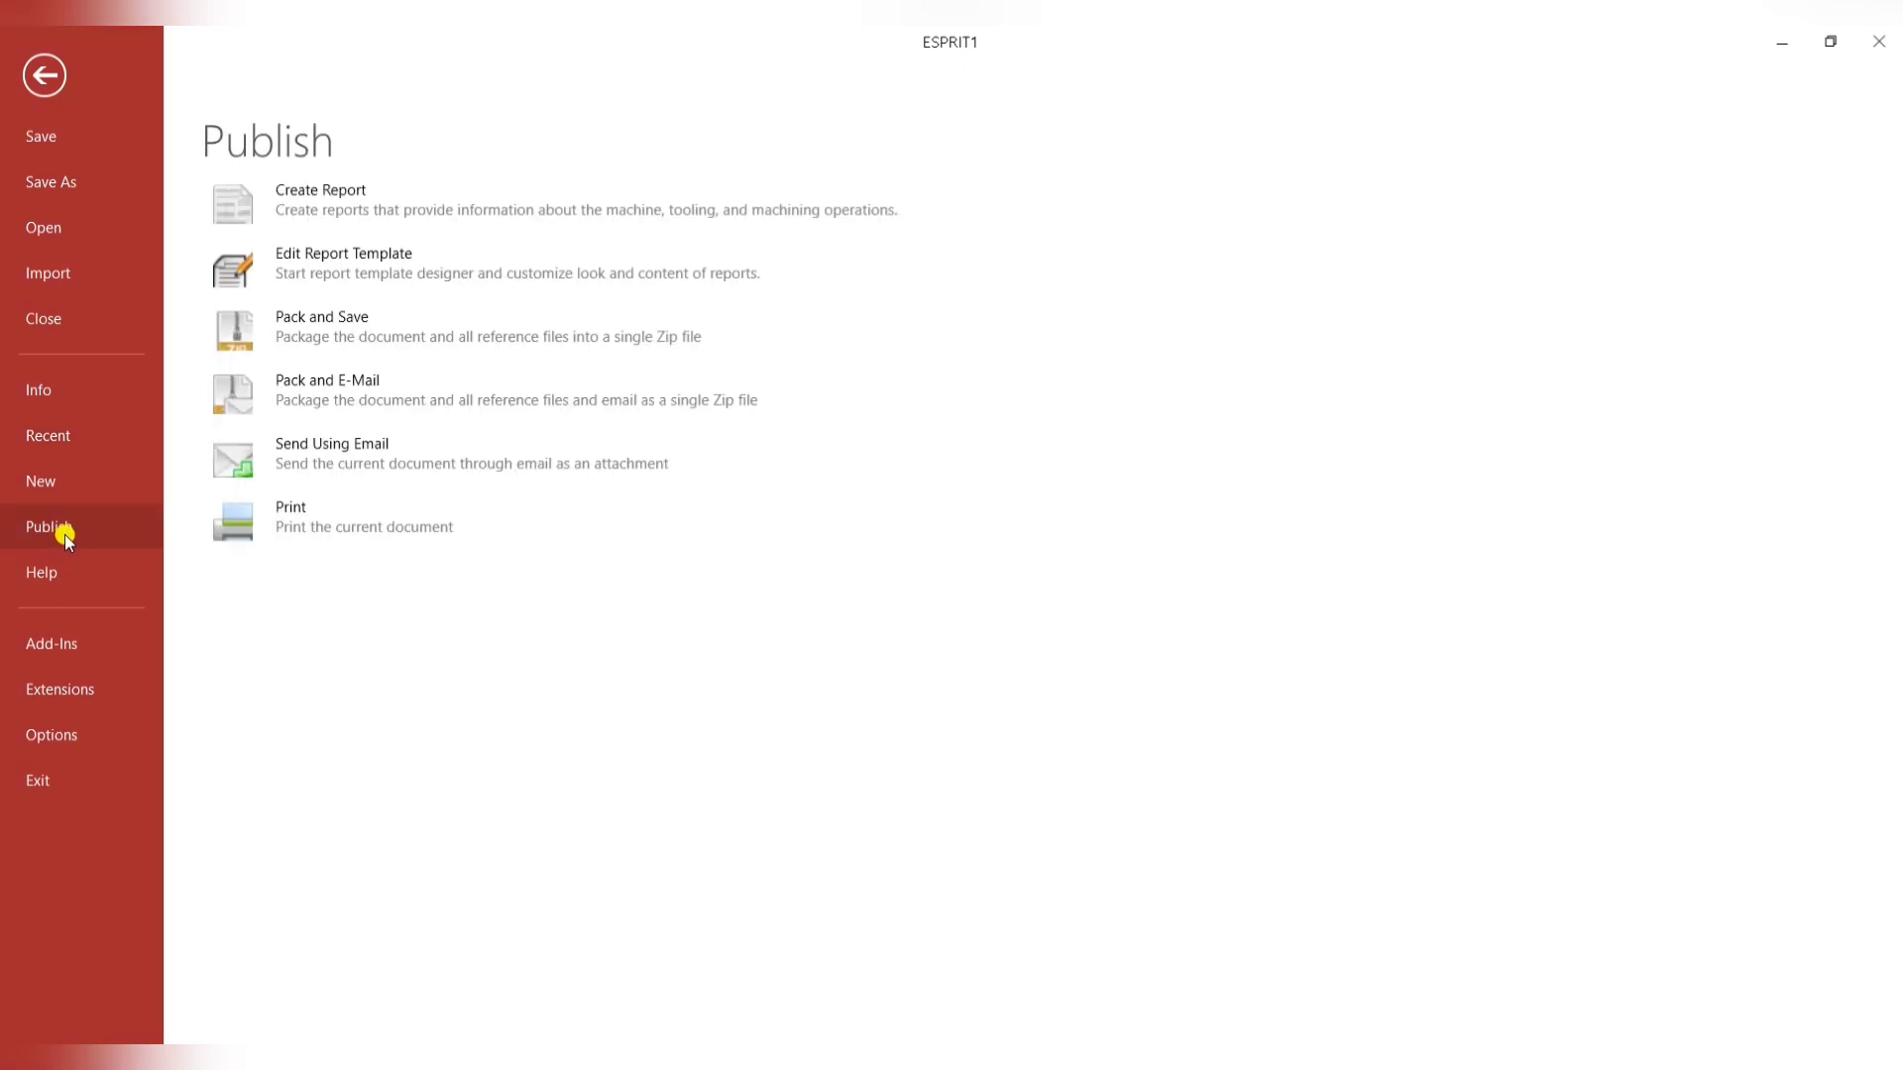
{"action": "left_click", "coordinate": [362, 218]}
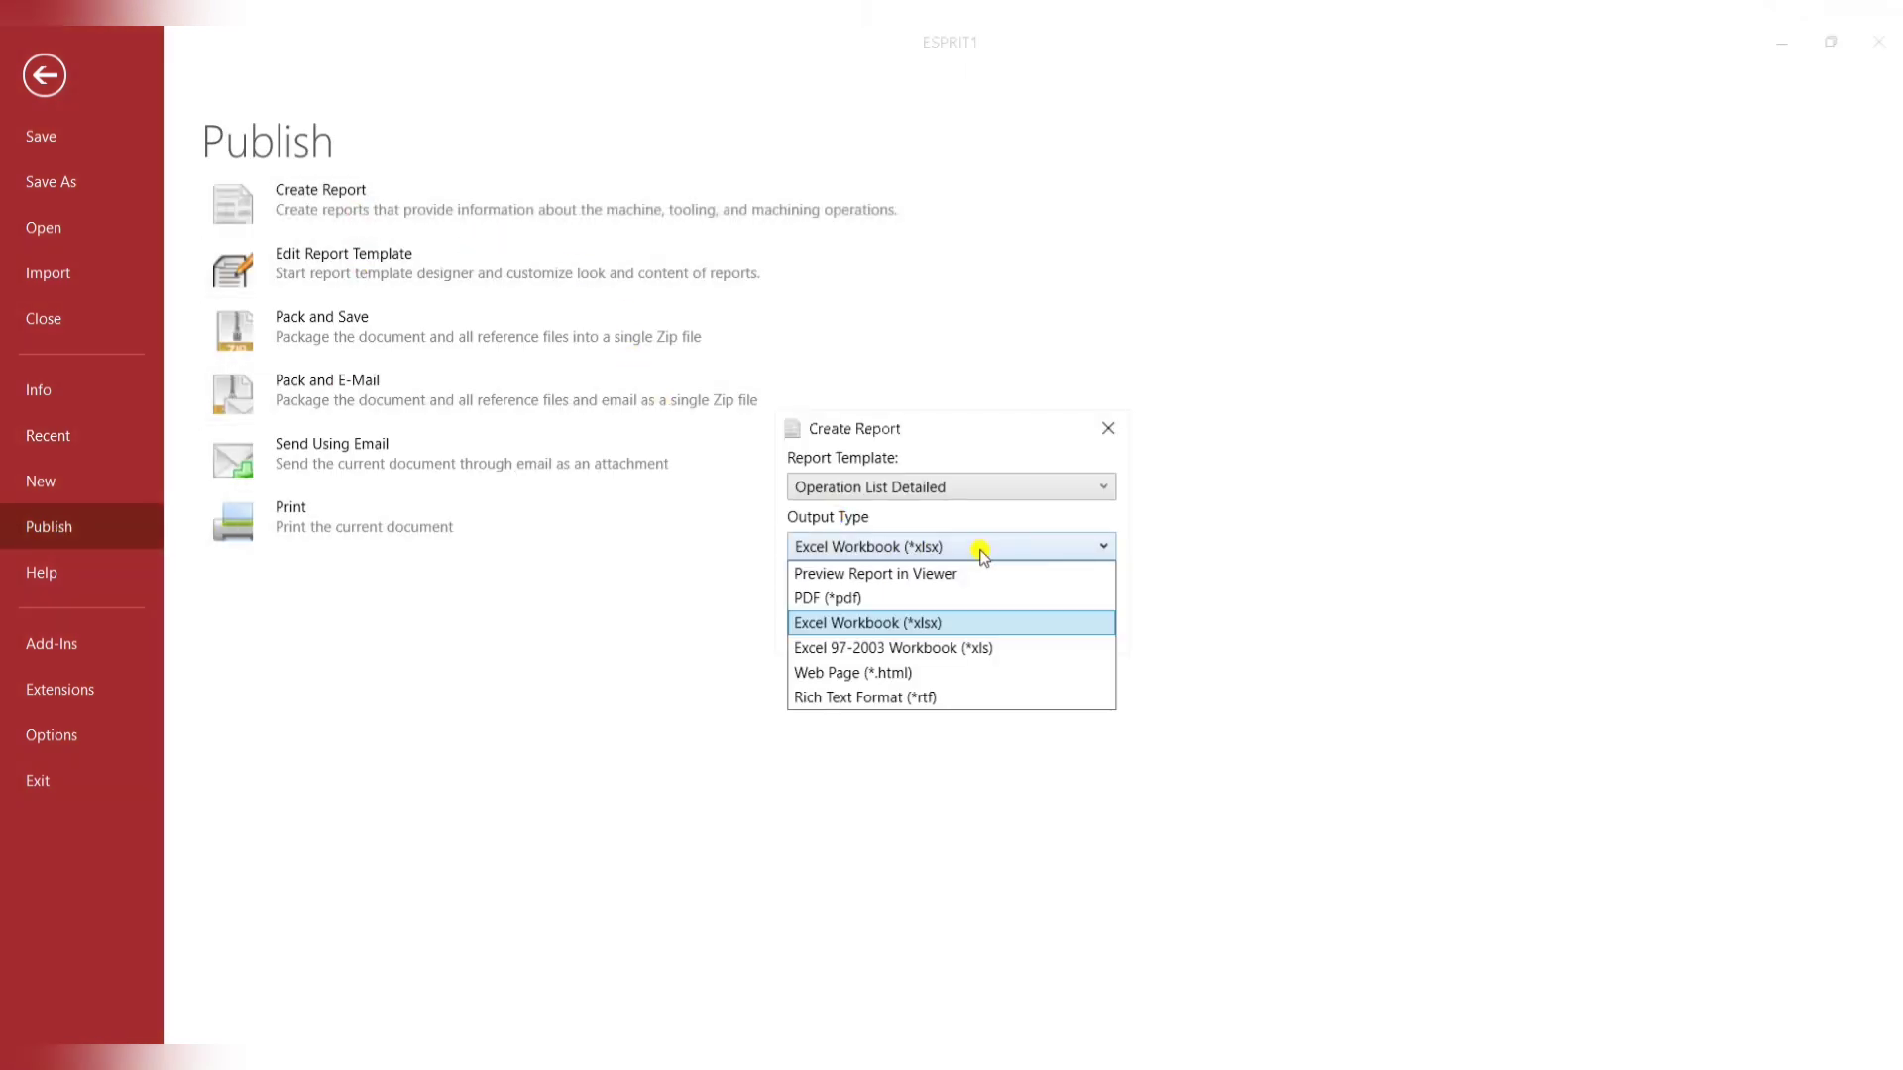
{"action": "left_click", "coordinate": [960, 598]}
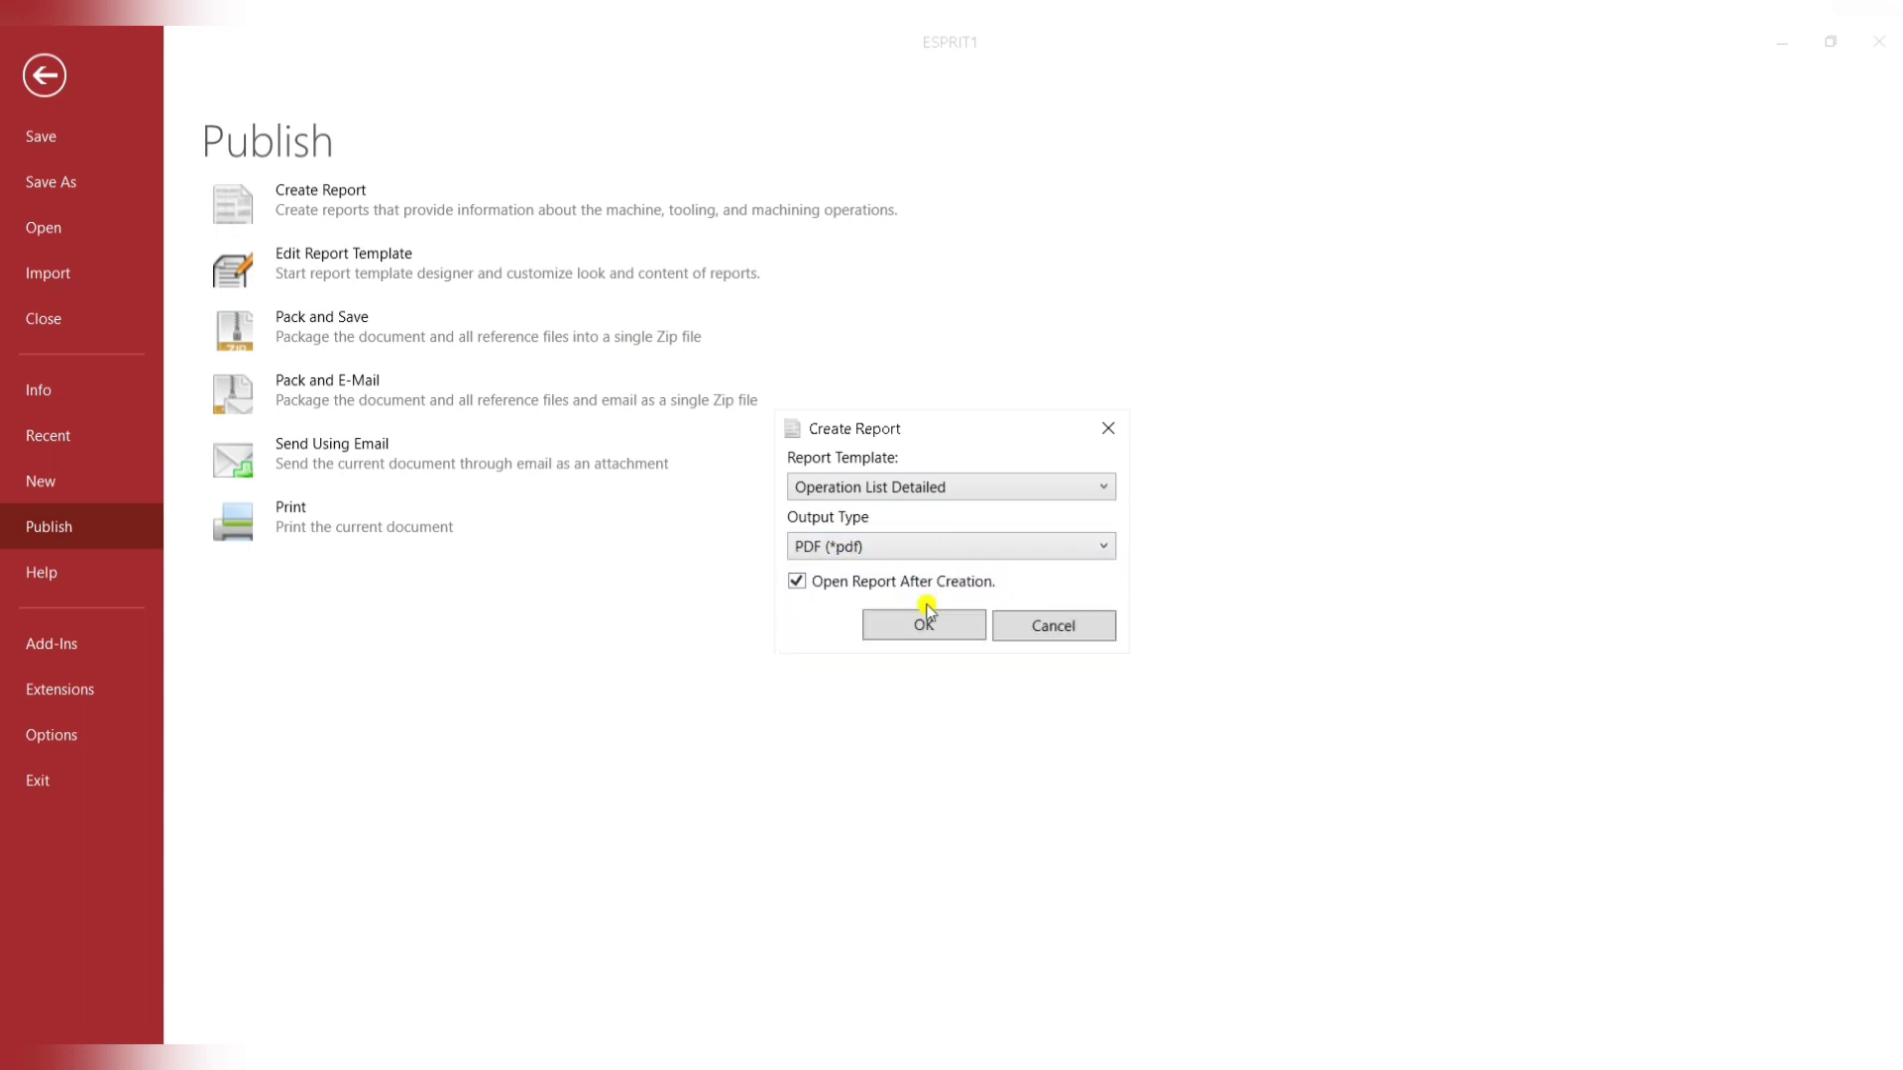
{"action": "left_click", "coordinate": [926, 625]}
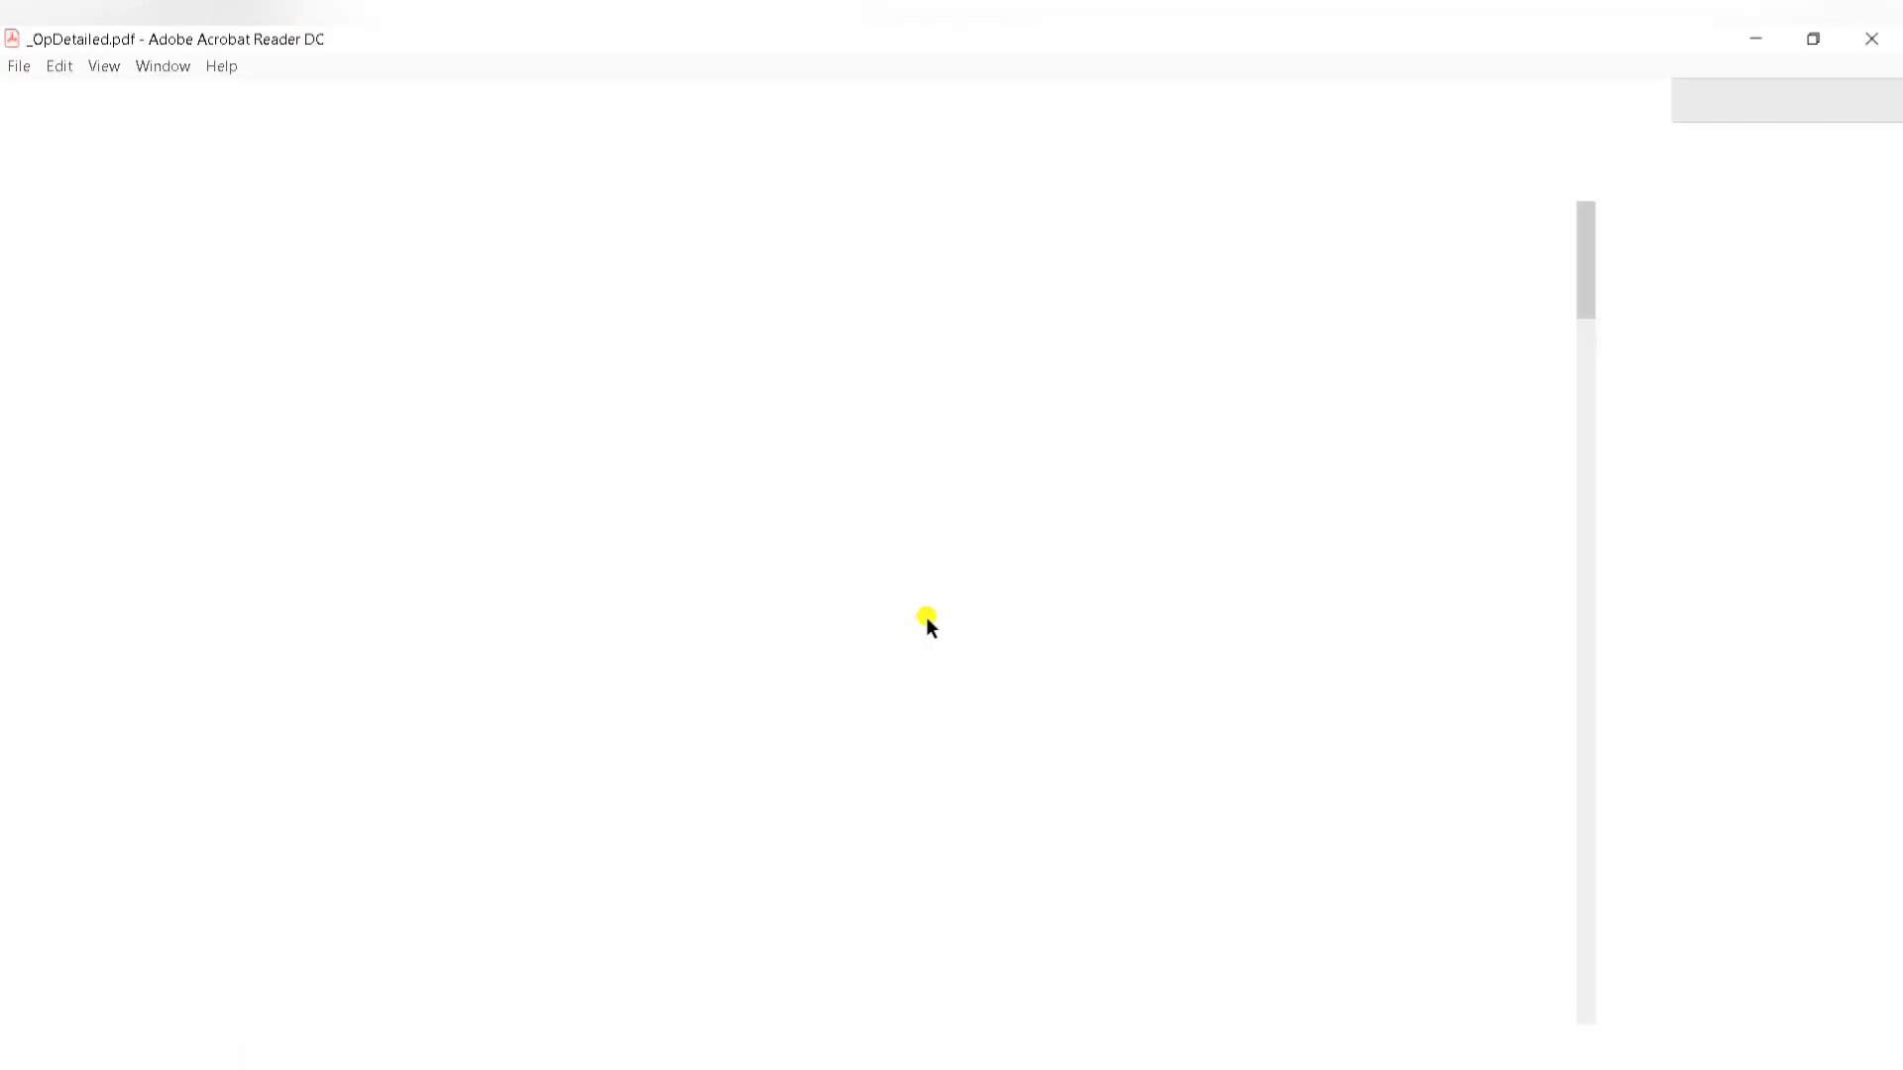
Read through the machining report's setup and operation data, and switch back to the part model in ESPRIT.
{"action": "scroll", "coordinate": [926, 620], "scroll_direction": "down", "scroll_amount": 2, "text": "ctrl"}
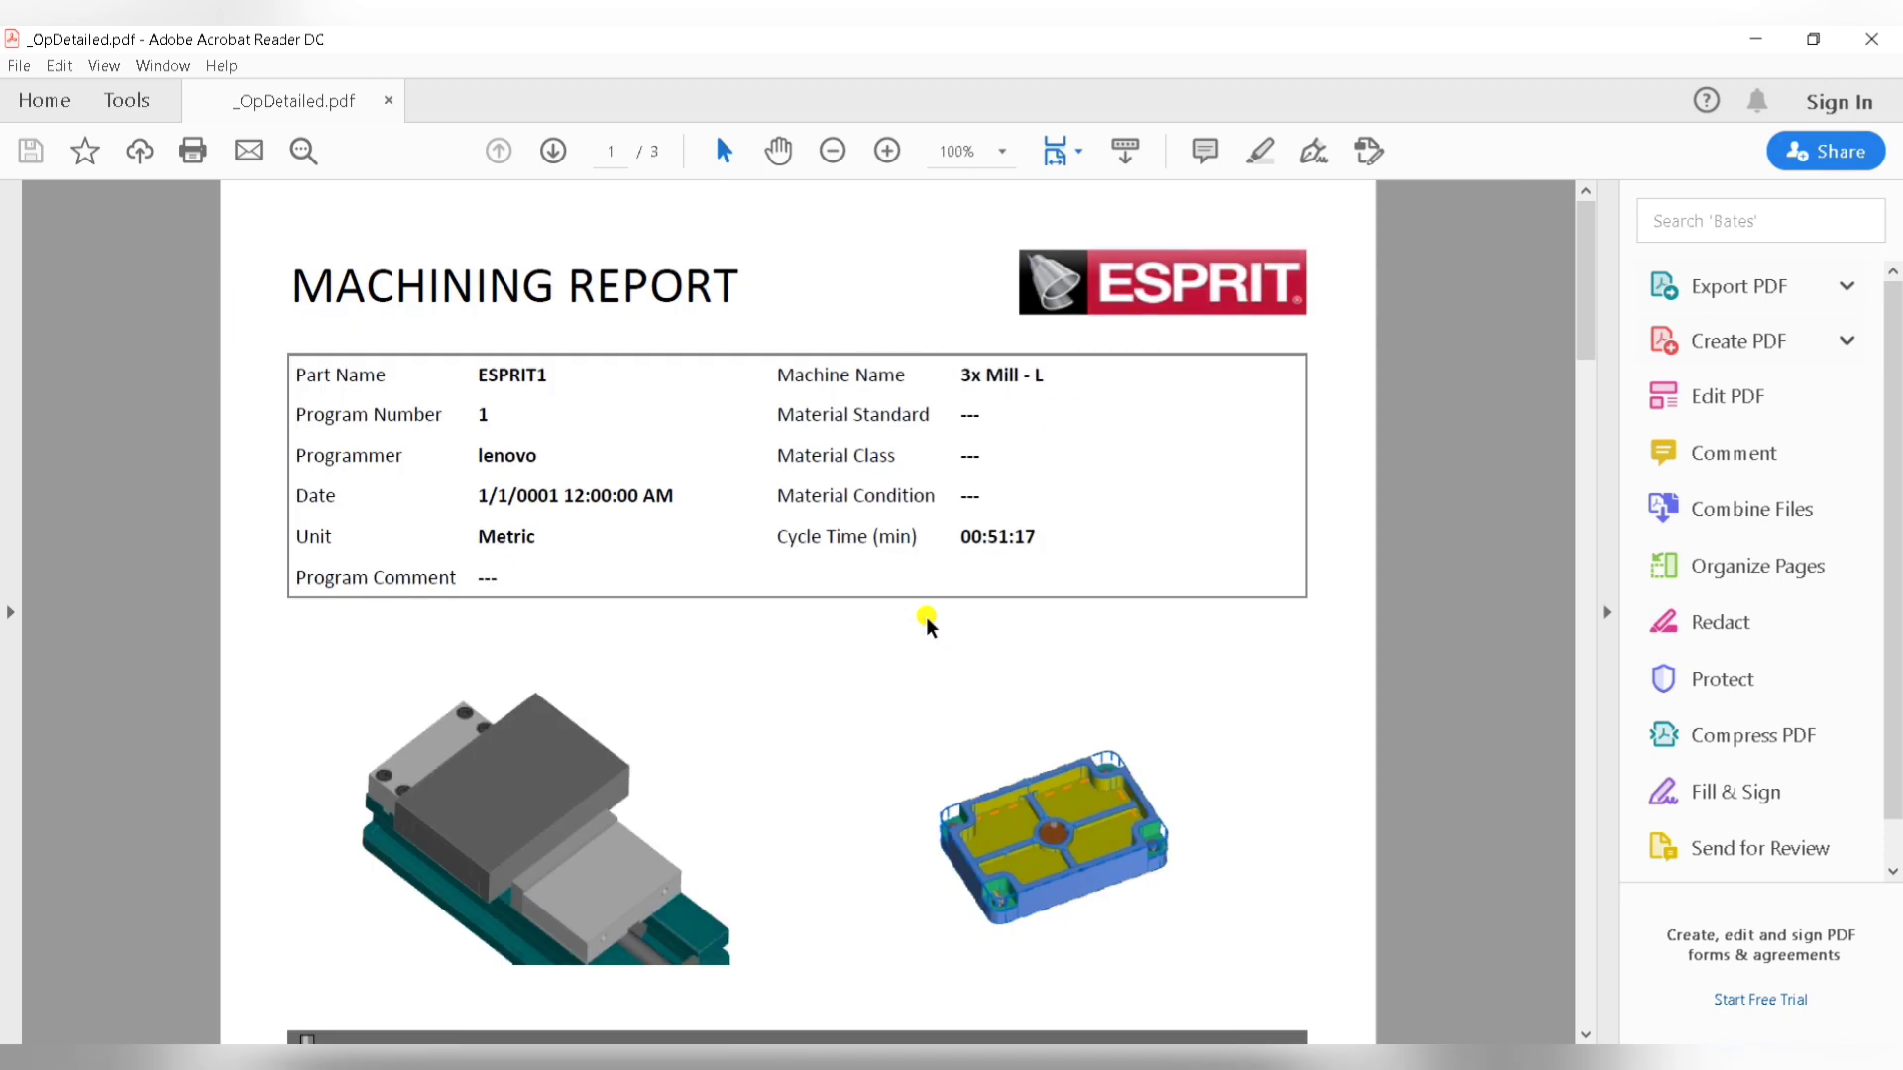
{"action": "scroll", "coordinate": [926, 619], "scroll_direction": "down", "scroll_amount": 1}
{"action": "left_click_drag", "start_coordinate": [1592, 298], "coordinate": [1601, 392]}
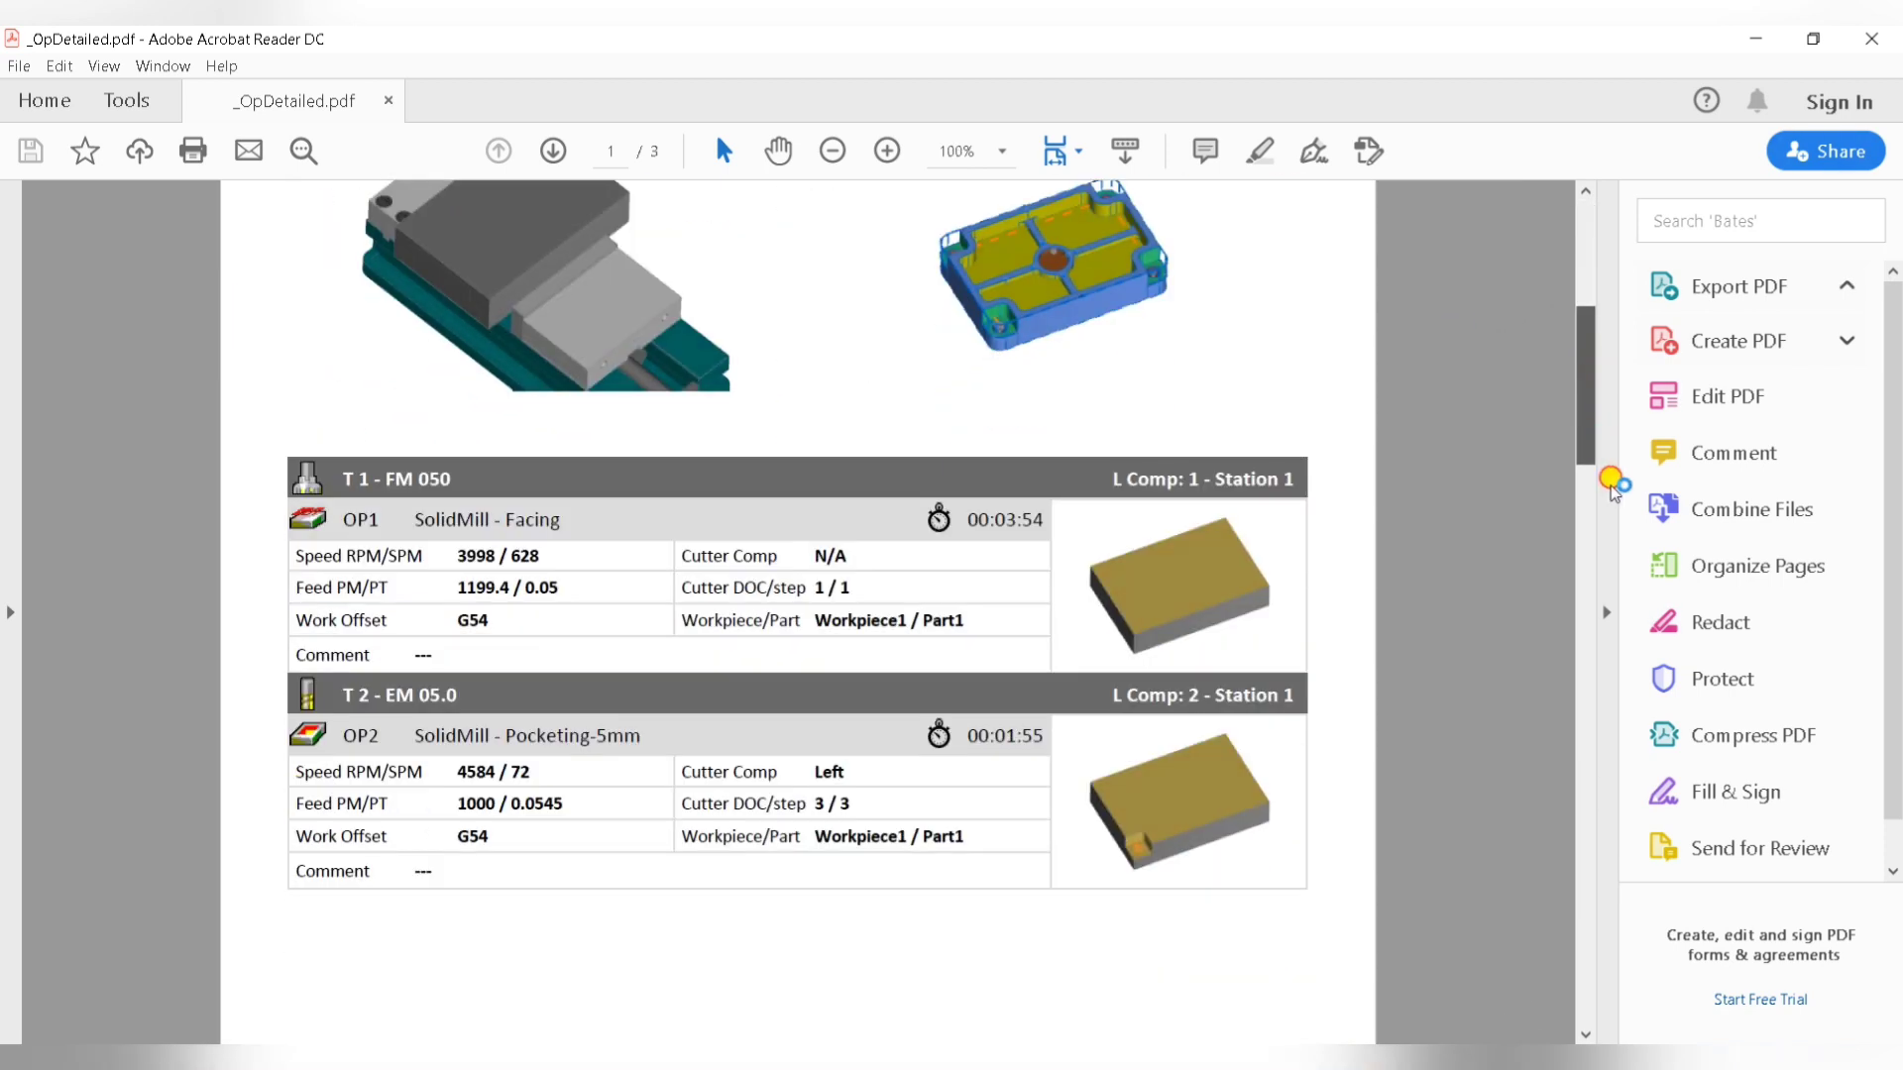
{"action": "left_click", "coordinate": [1596, 517]}
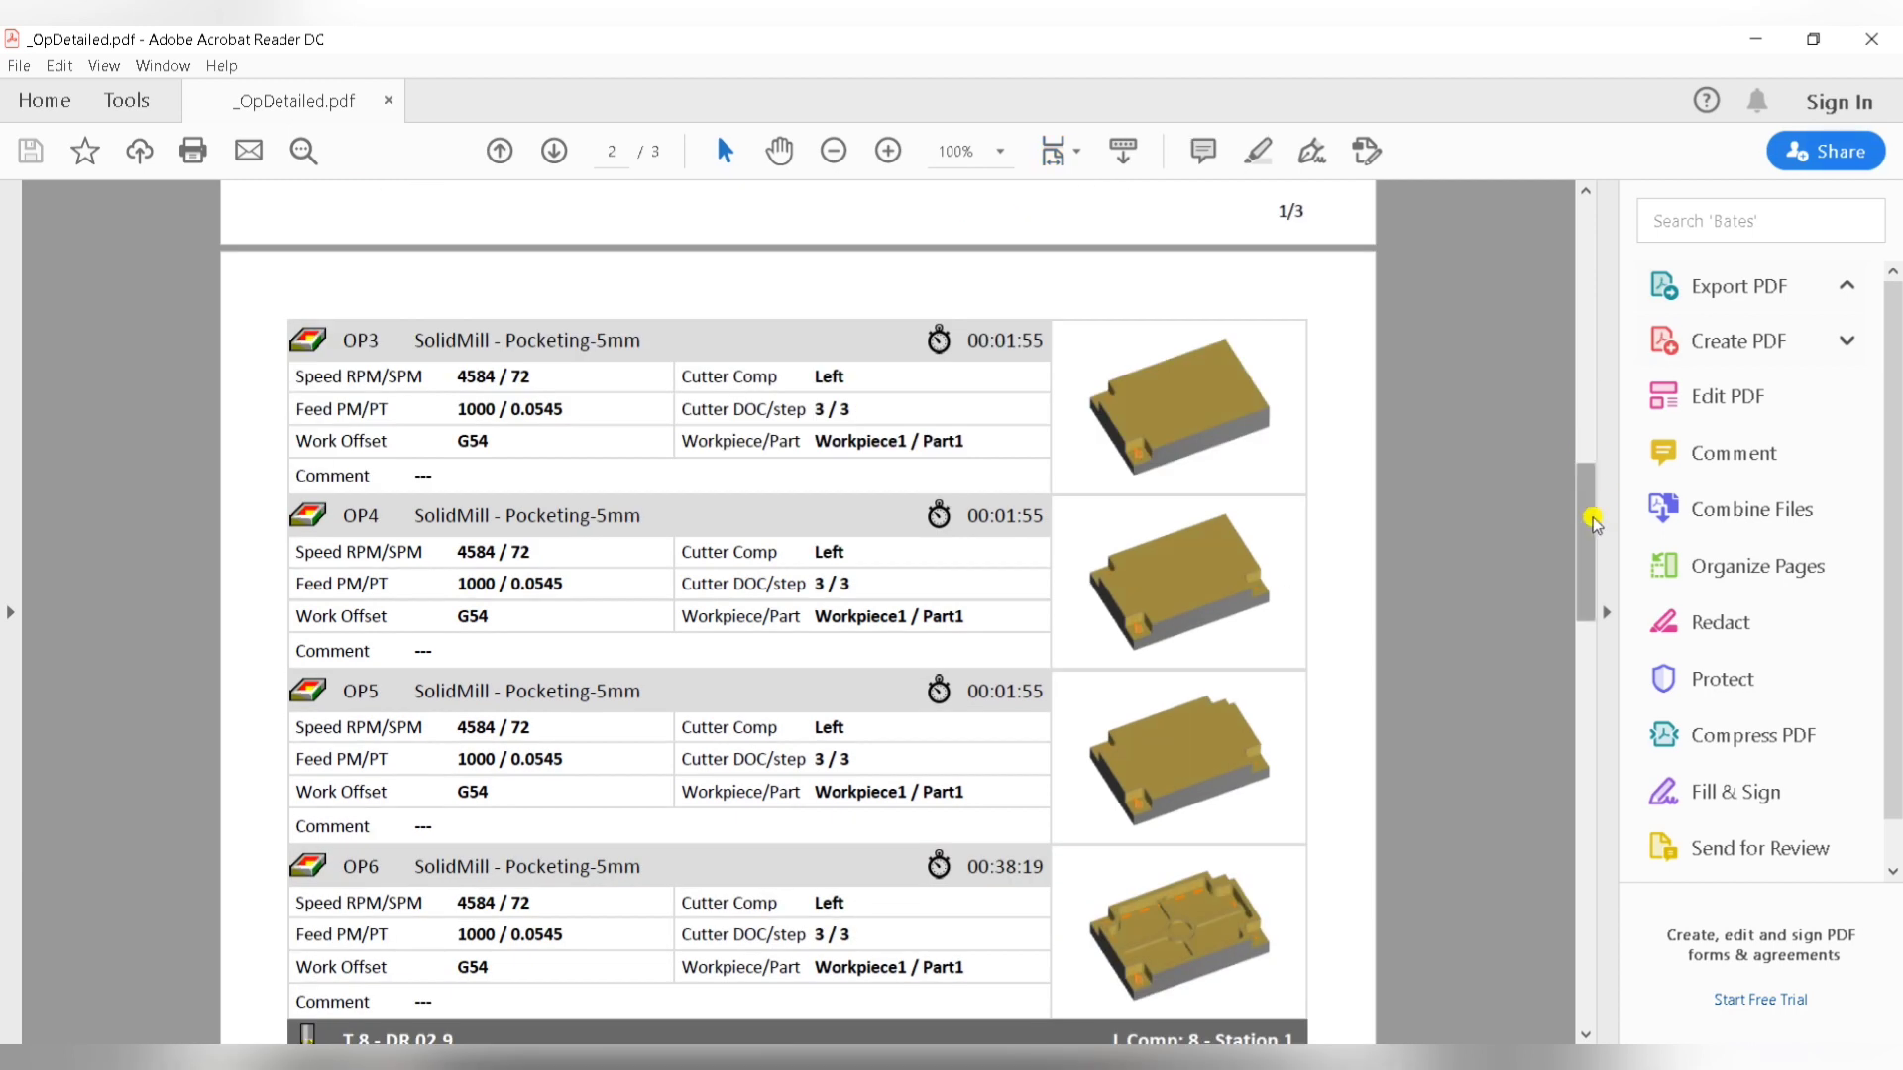
{"action": "left_click_drag", "start_coordinate": [1591, 525], "coordinate": [1206, 316]}
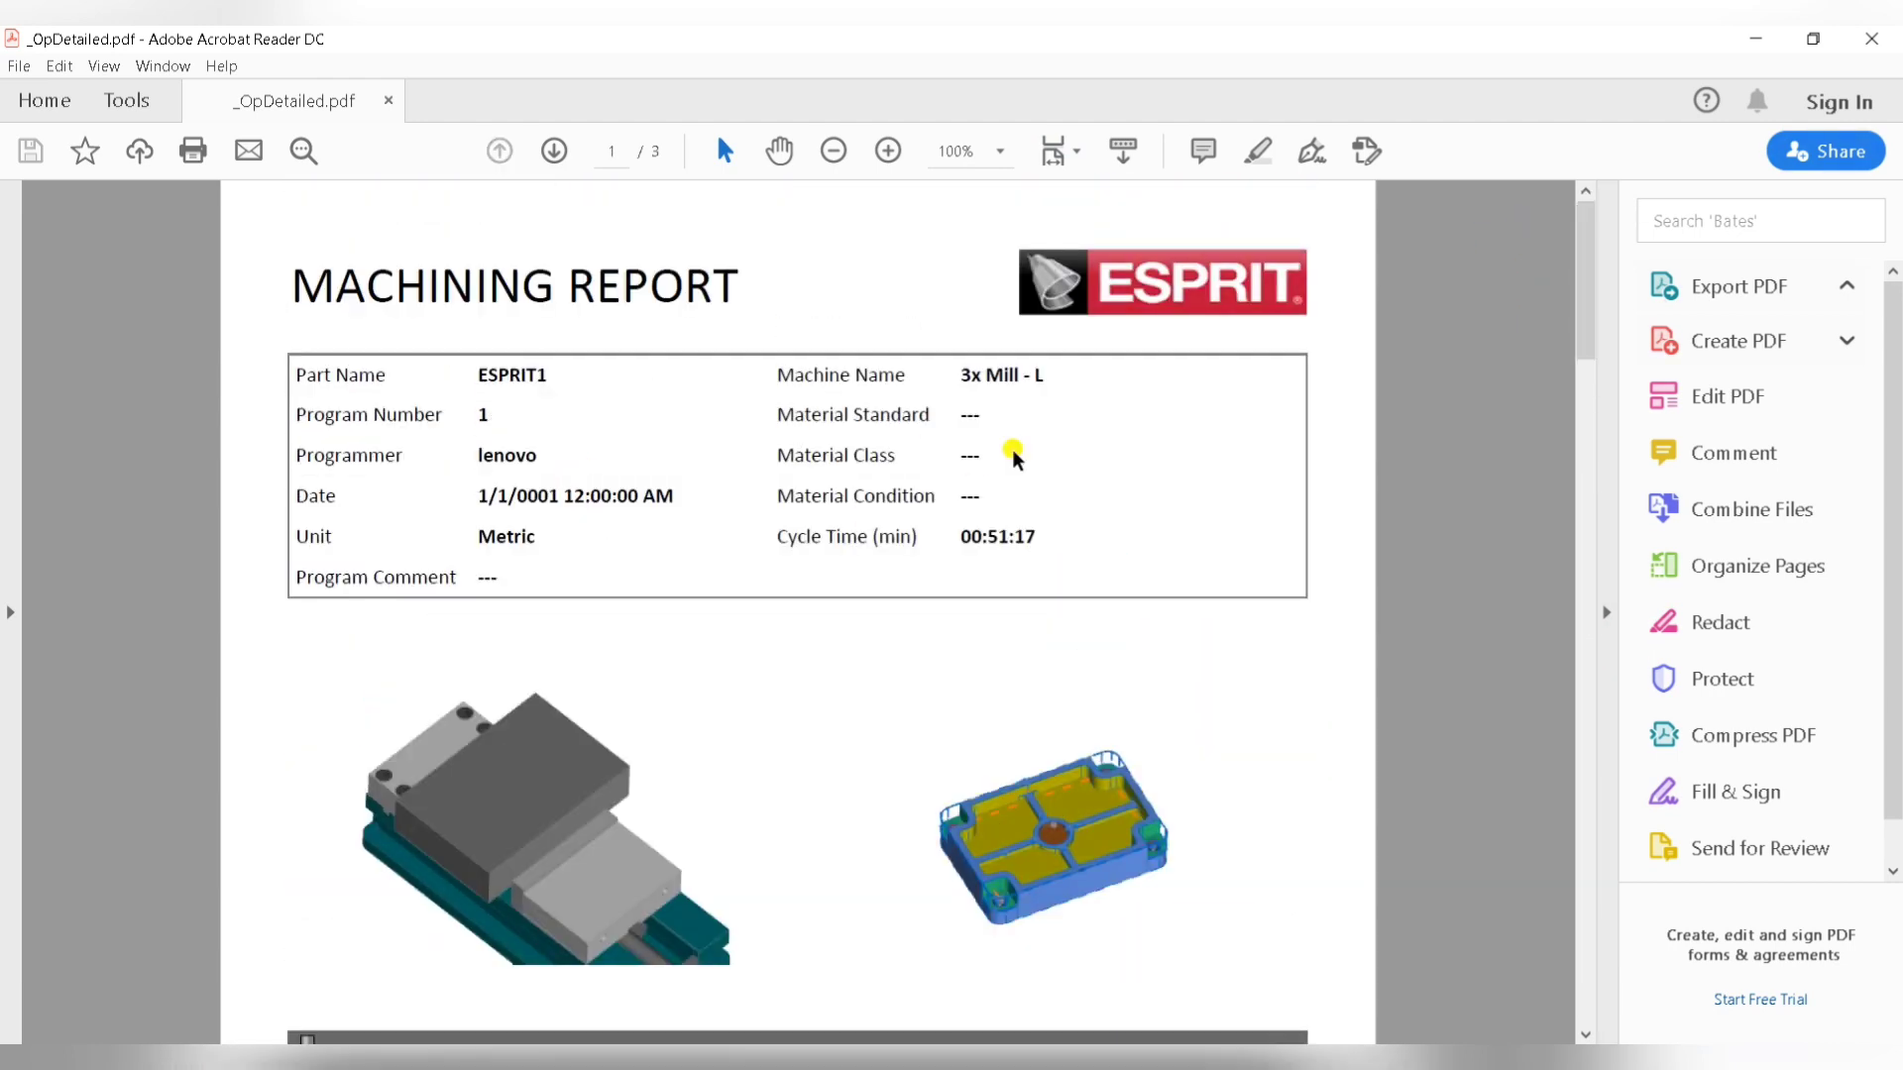
{"action": "scroll", "coordinate": [759, 706], "scroll_direction": "down", "scroll_amount": 3}
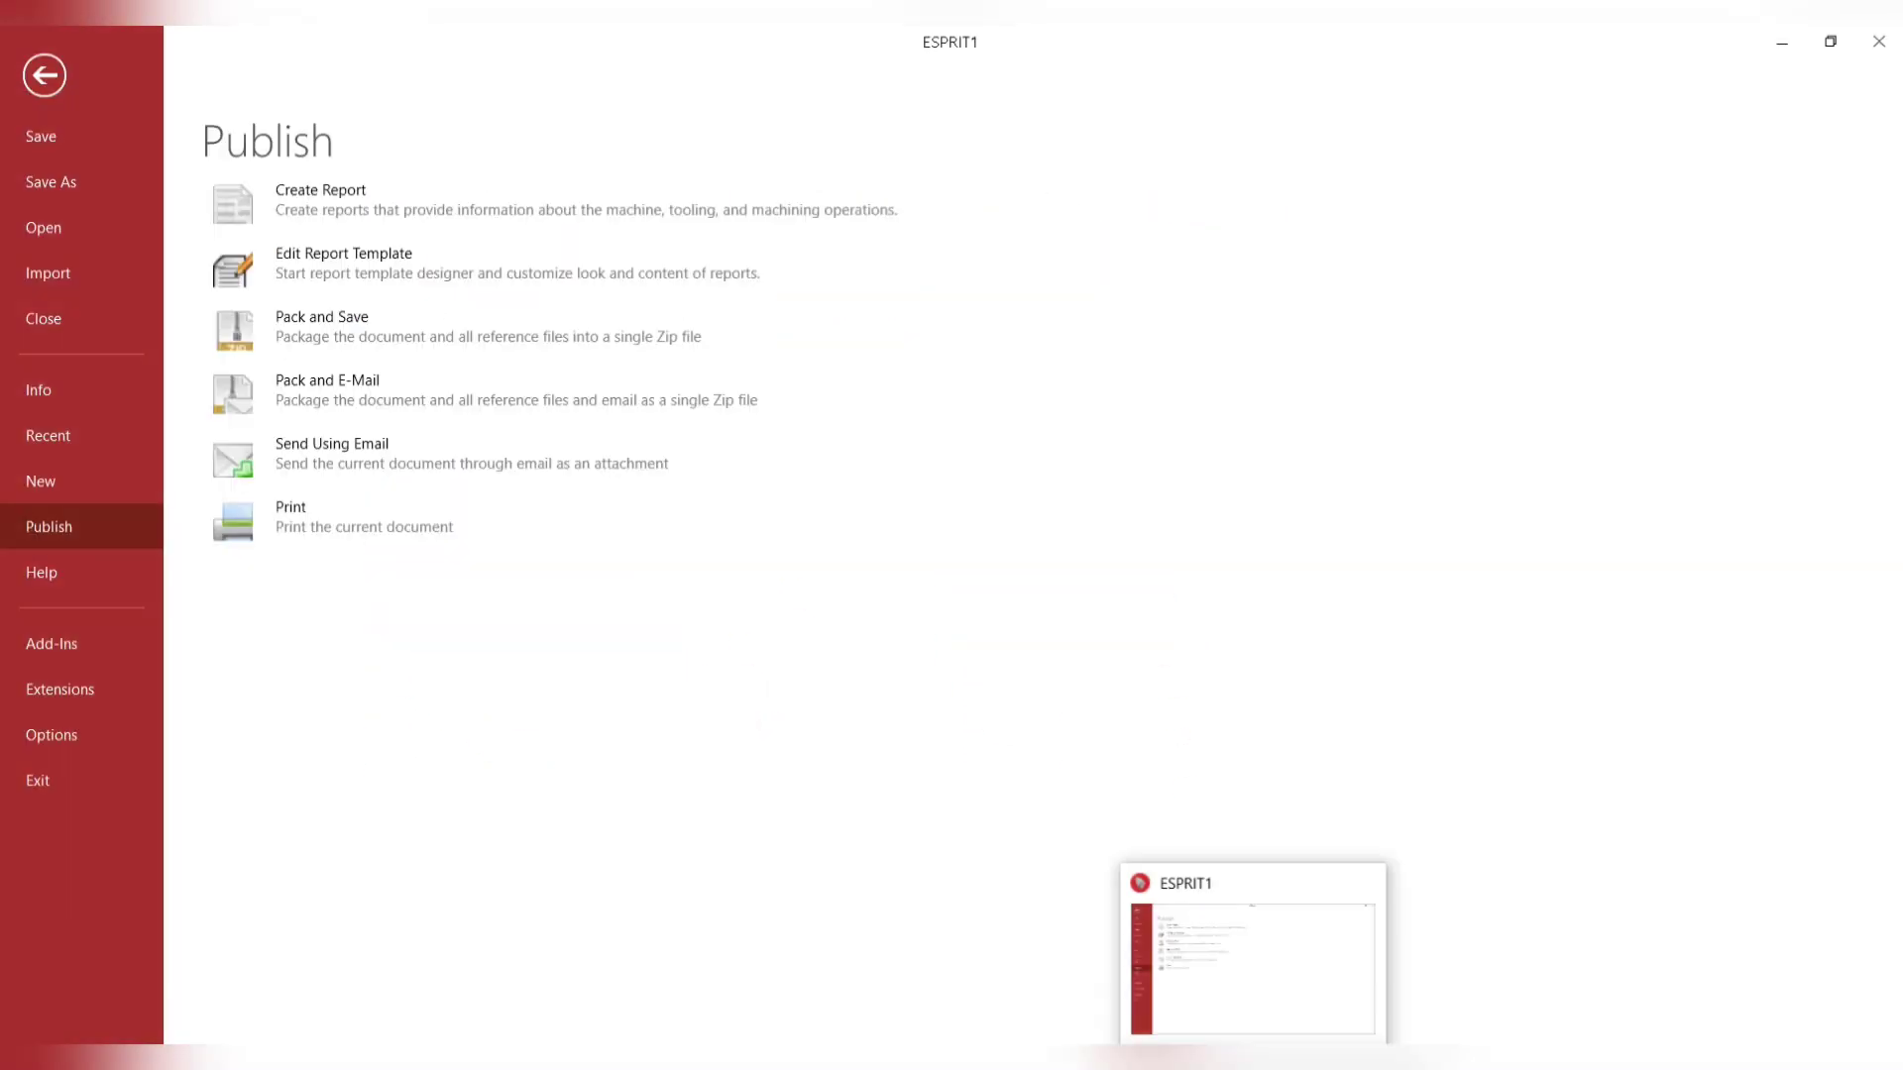
{"action": "left_click", "coordinate": [45, 93]}
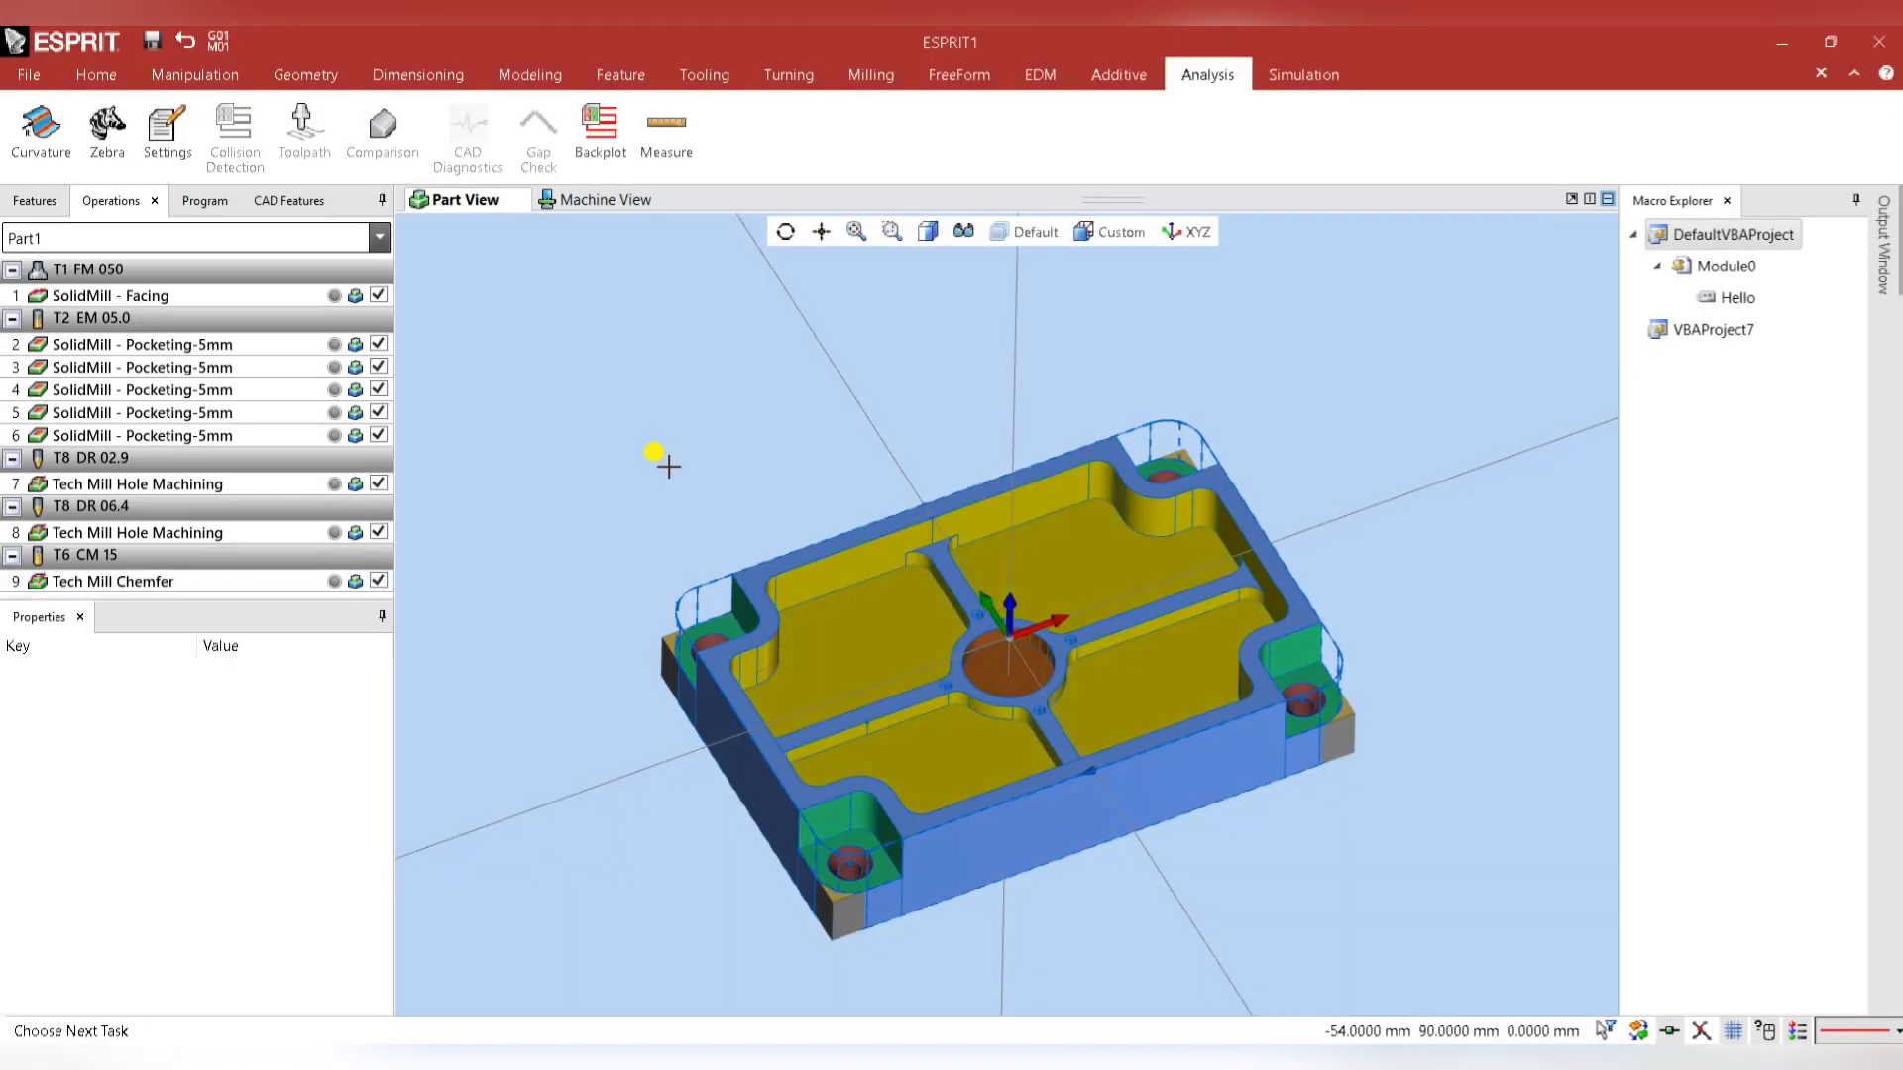
Split the workspace to view the part and machine together, and restore the single part view.
{"action": "mouse_move", "coordinate": [640, 481]}
{"action": "left_mouse_down"}
{"action": "mouse_move", "coordinate": [649, 441]}
{"action": "mouse_move", "coordinate": [661, 456]}
{"action": "left_mouse_up"}
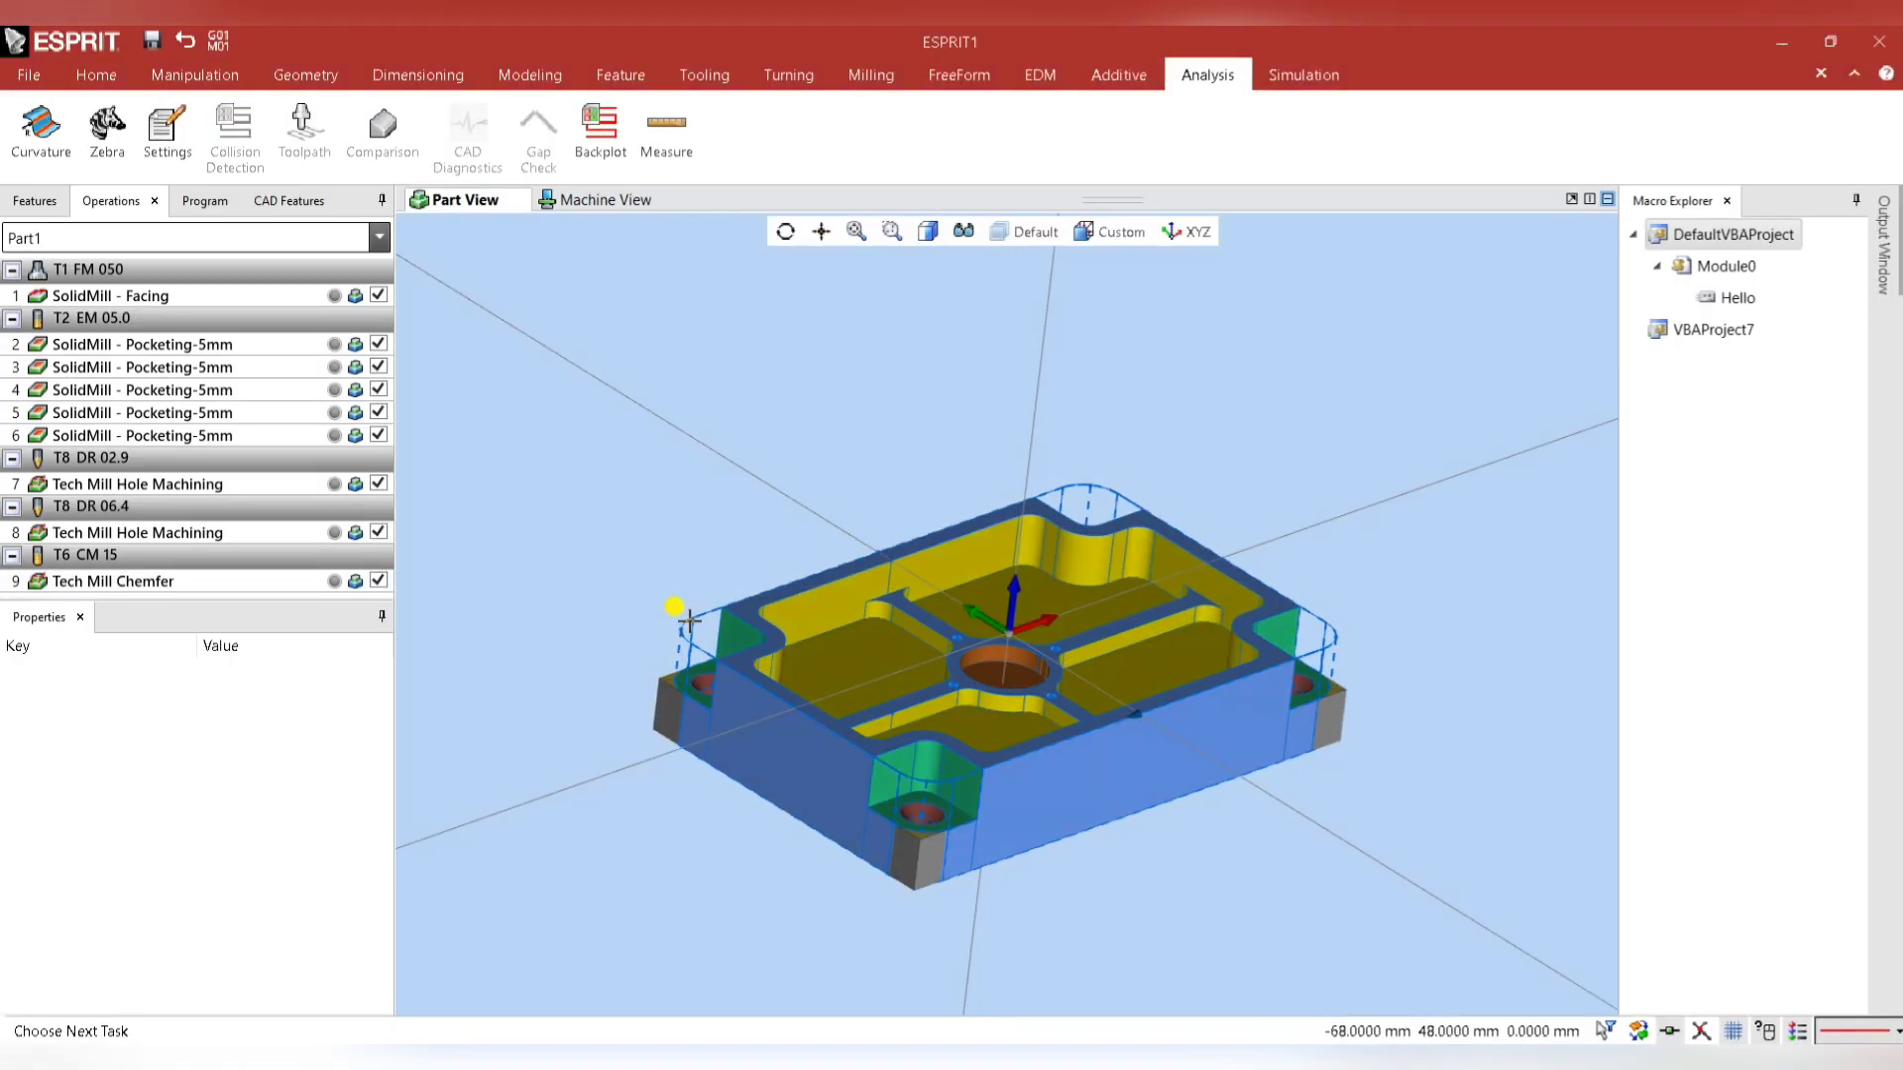
{"action": "scroll", "coordinate": [689, 619], "scroll_direction": "up", "scroll_amount": 3}
{"action": "left_click_drag", "start_coordinate": [679, 552], "coordinate": [664, 546]}
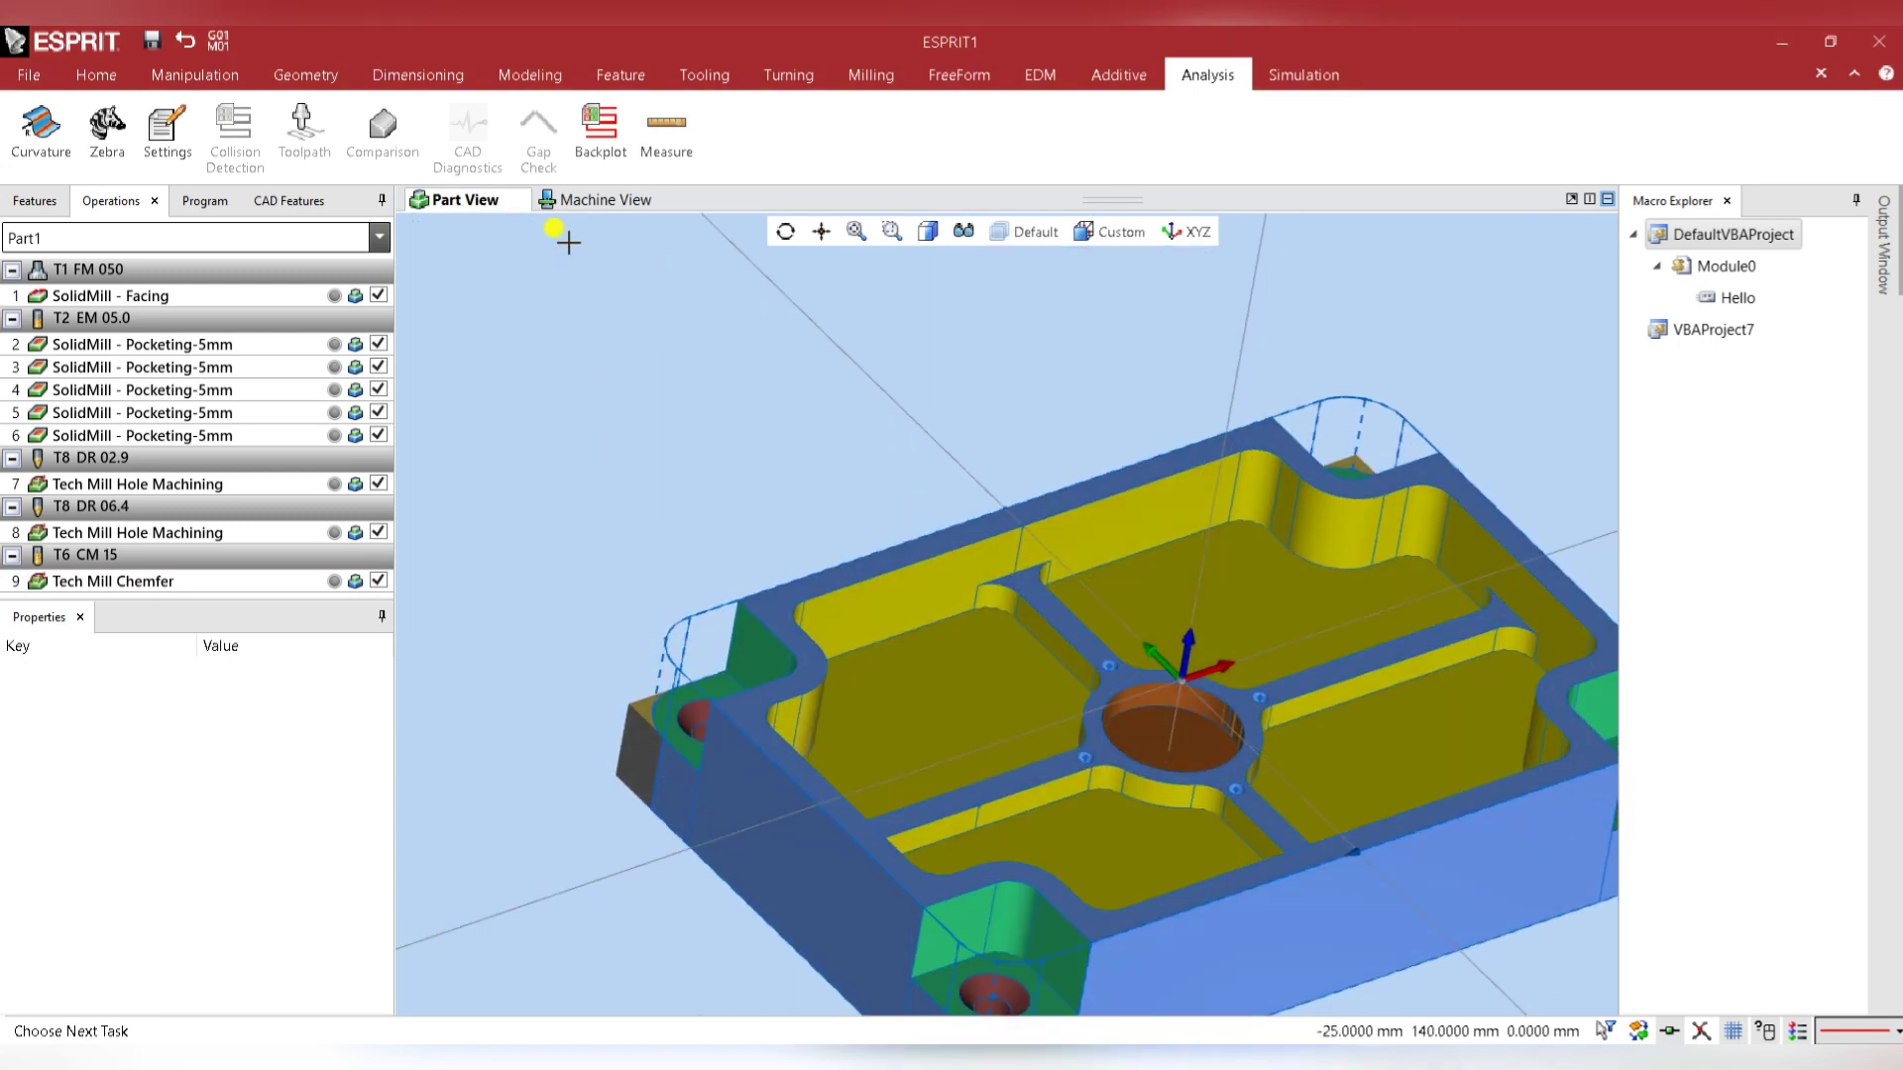
{"action": "left_click_drag", "start_coordinate": [1135, 195], "coordinate": [1118, 461]}
{"action": "scroll", "coordinate": [1140, 549], "scroll_direction": "down", "scroll_amount": 3}
{"action": "left_click", "coordinate": [1181, 557]}
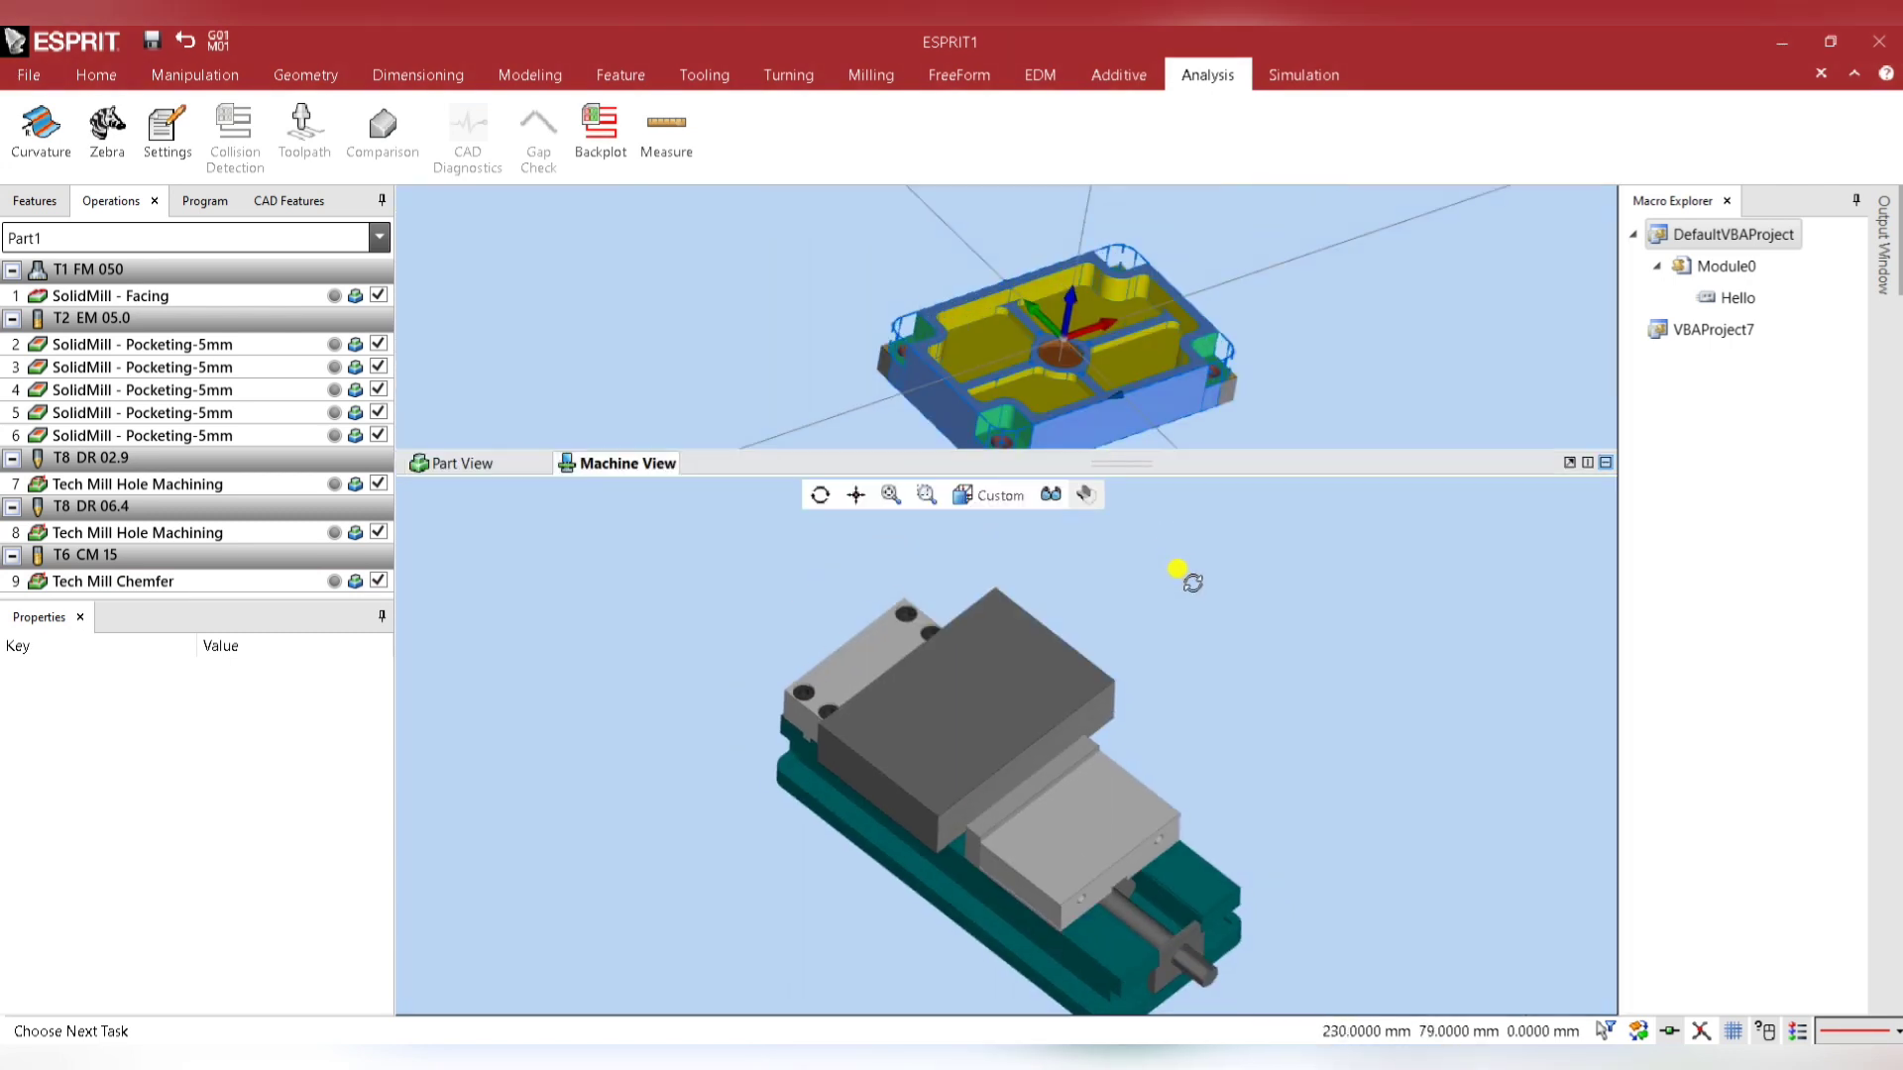
{"action": "left_click_drag", "start_coordinate": [1155, 558], "coordinate": [1065, 199]}
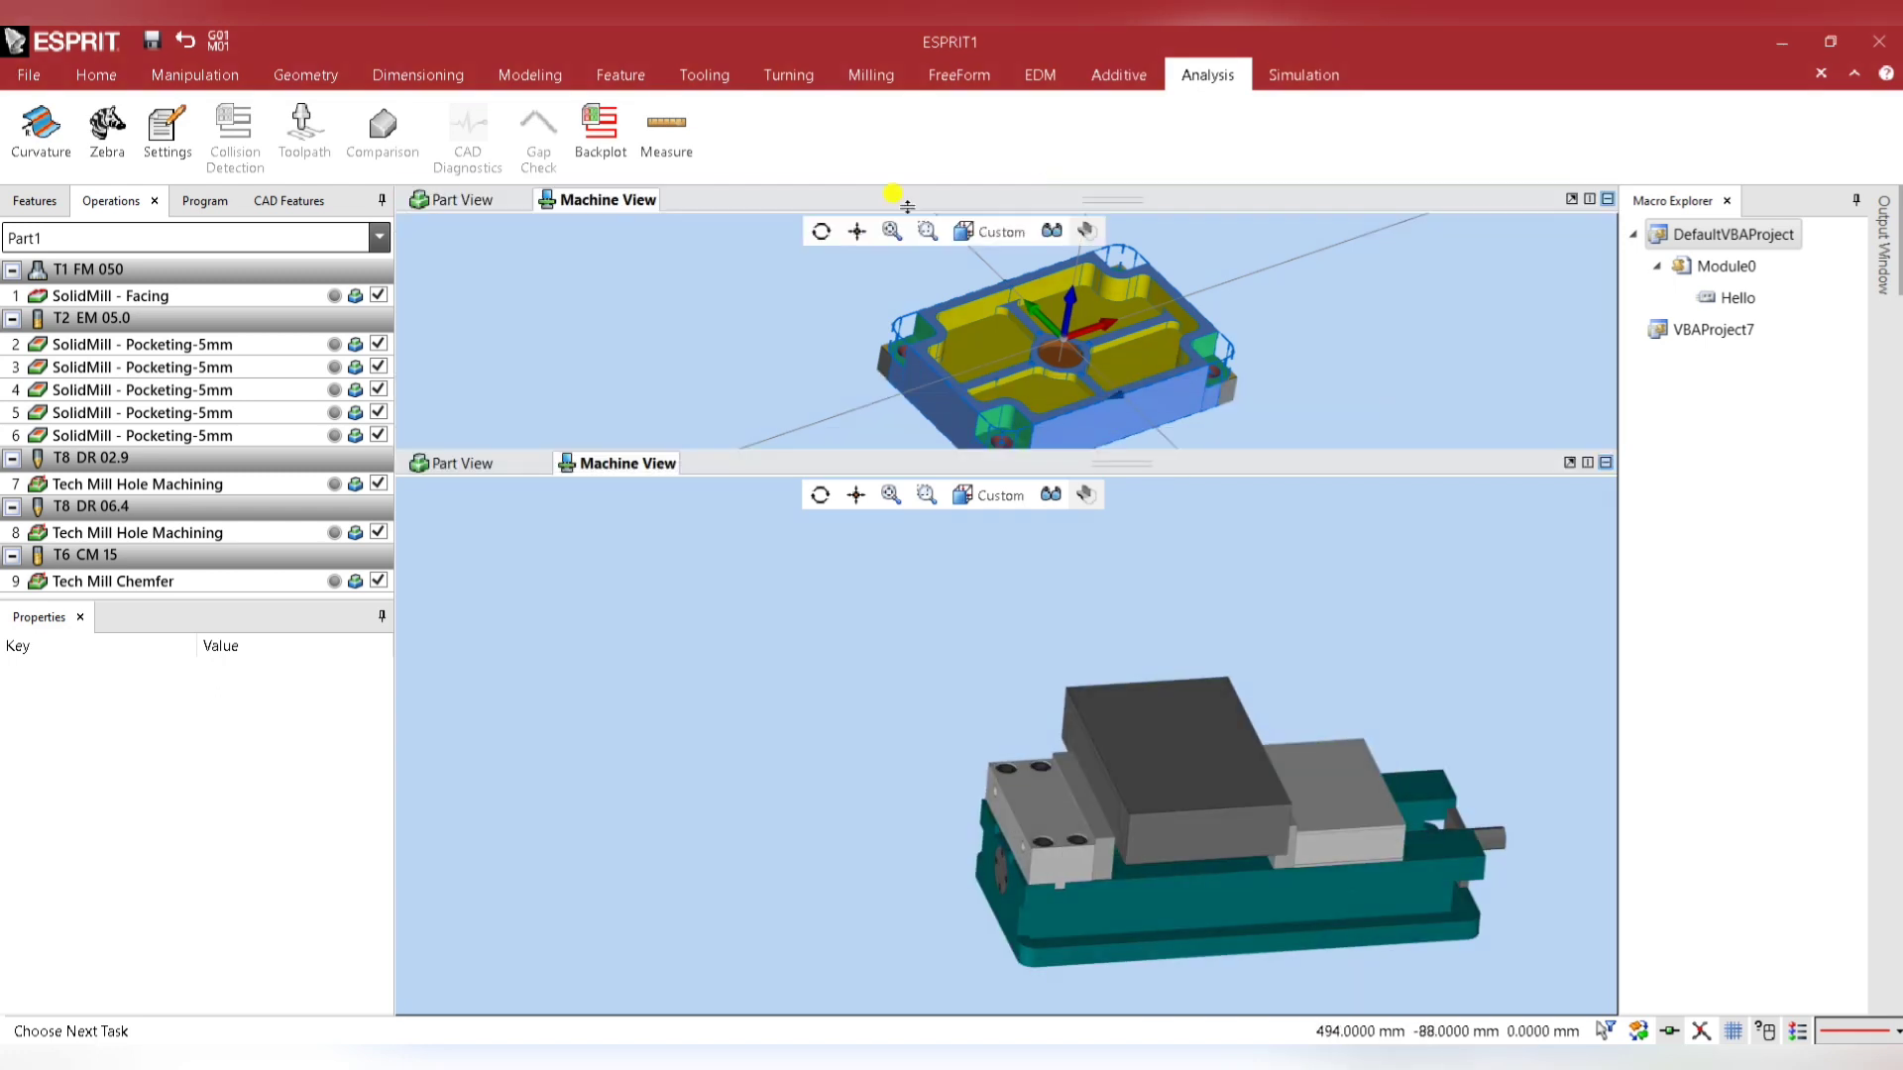
{"action": "left_click_drag", "start_coordinate": [907, 206], "coordinate": [907, 200]}
{"action": "left_click", "coordinate": [454, 199]}
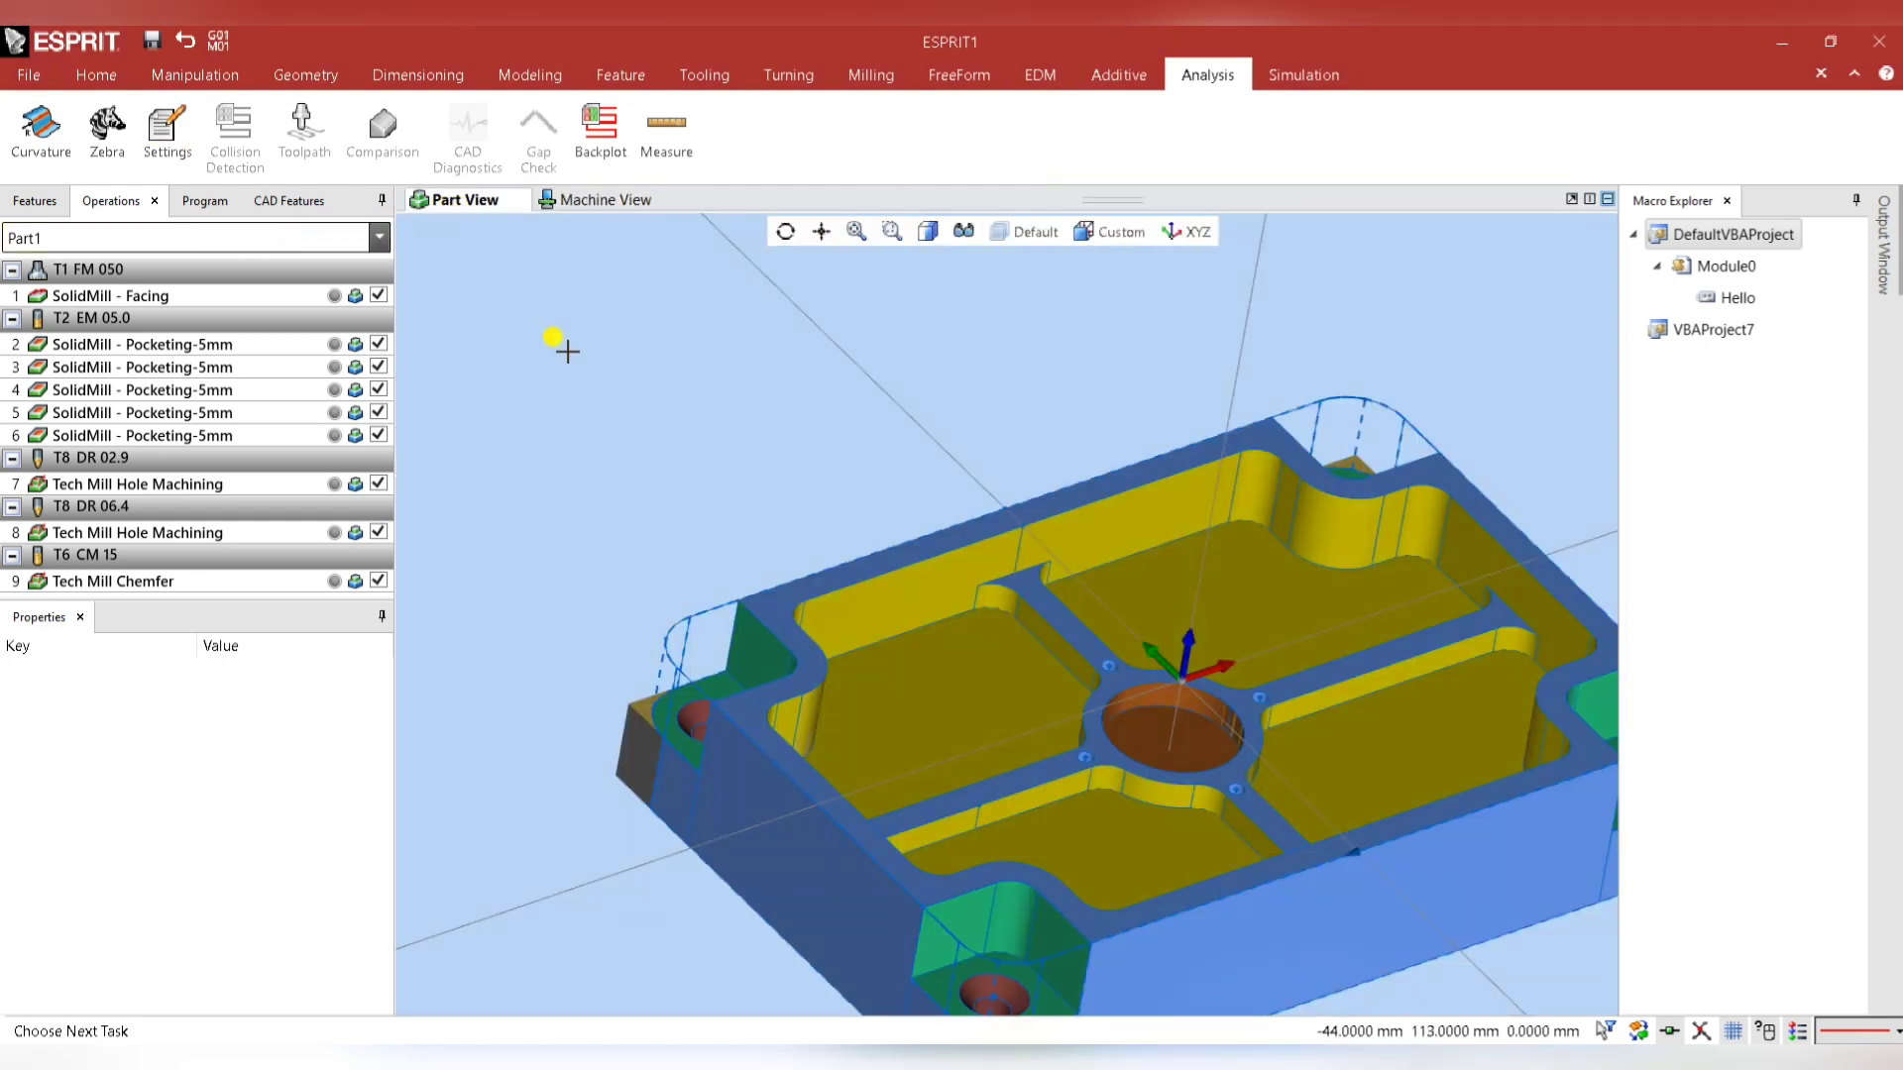
Fit the whole part in view and show the list of its features with their assigned operations.
{"action": "scroll", "coordinate": [599, 452], "scroll_direction": "down", "scroll_amount": 1}
{"action": "scroll", "coordinate": [598, 455], "scroll_direction": "down", "scroll_amount": 3}
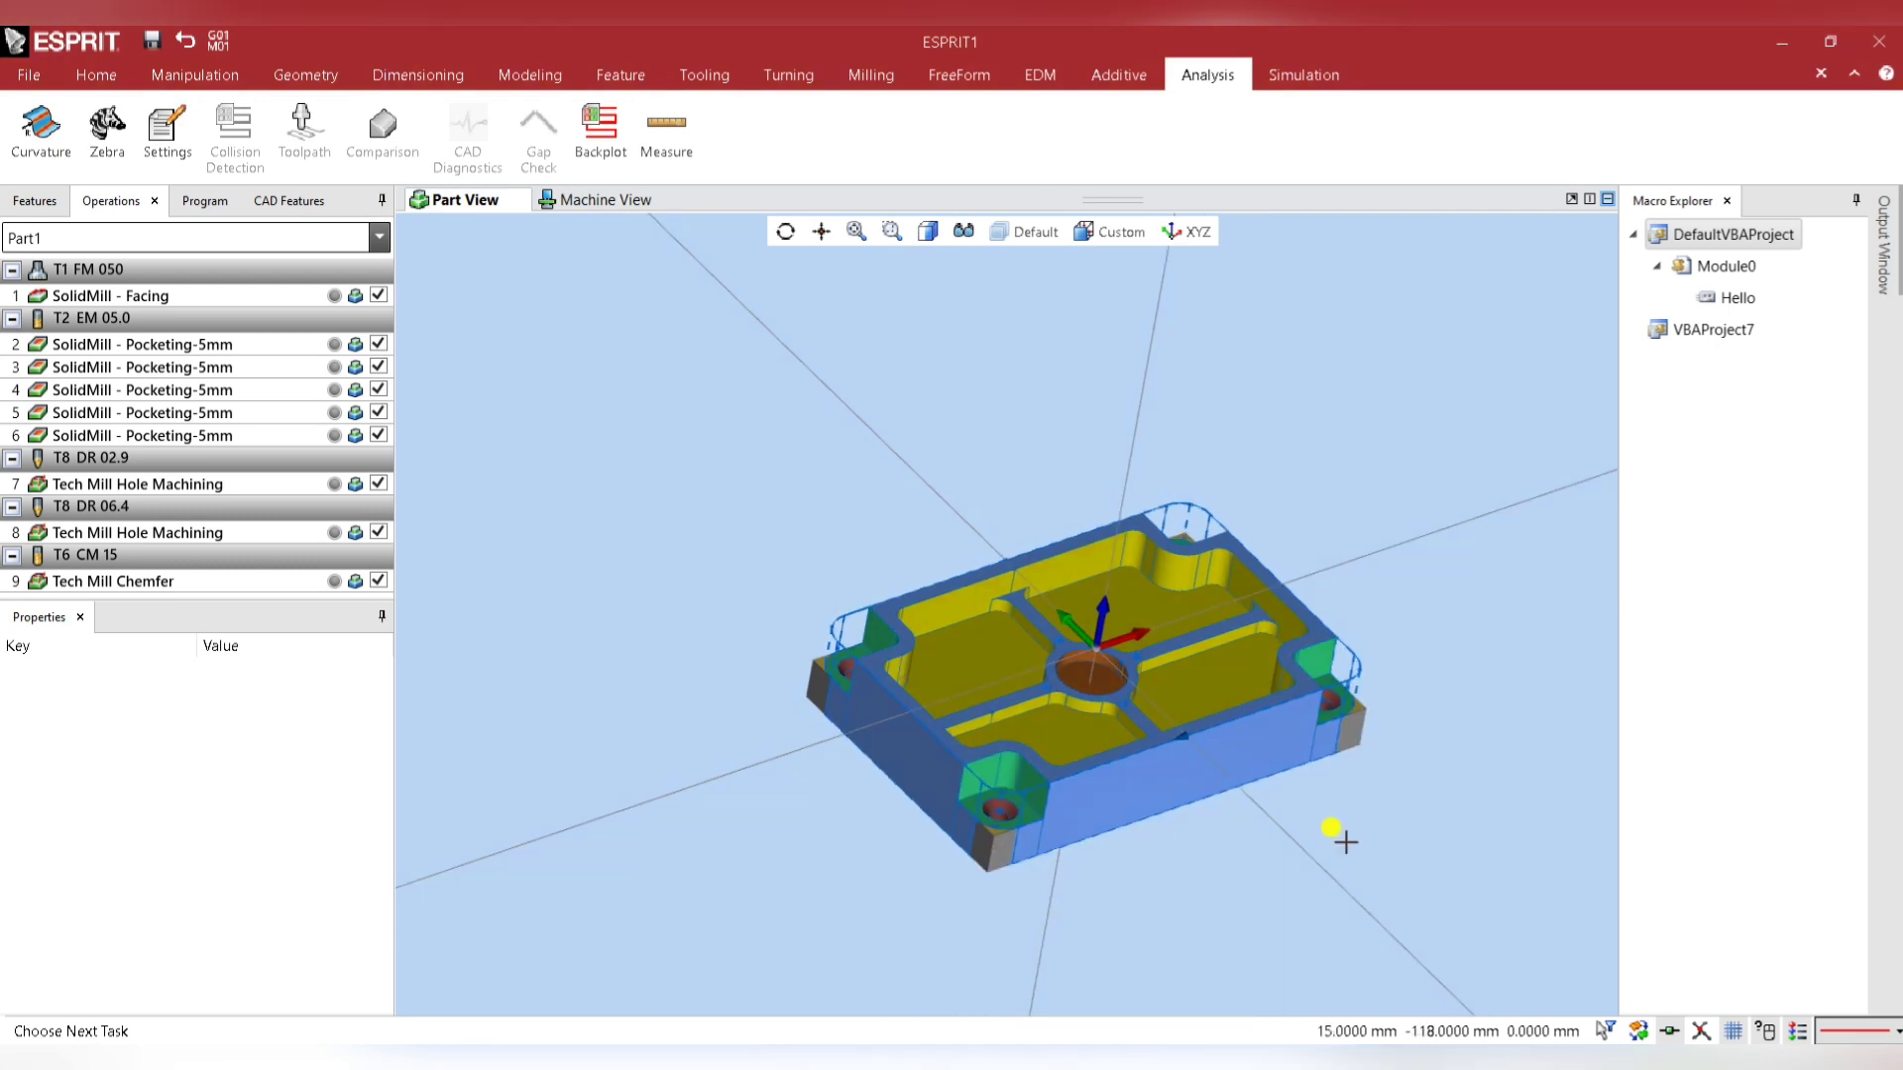
{"action": "scroll", "coordinate": [1345, 842], "scroll_direction": "up", "scroll_amount": 3}
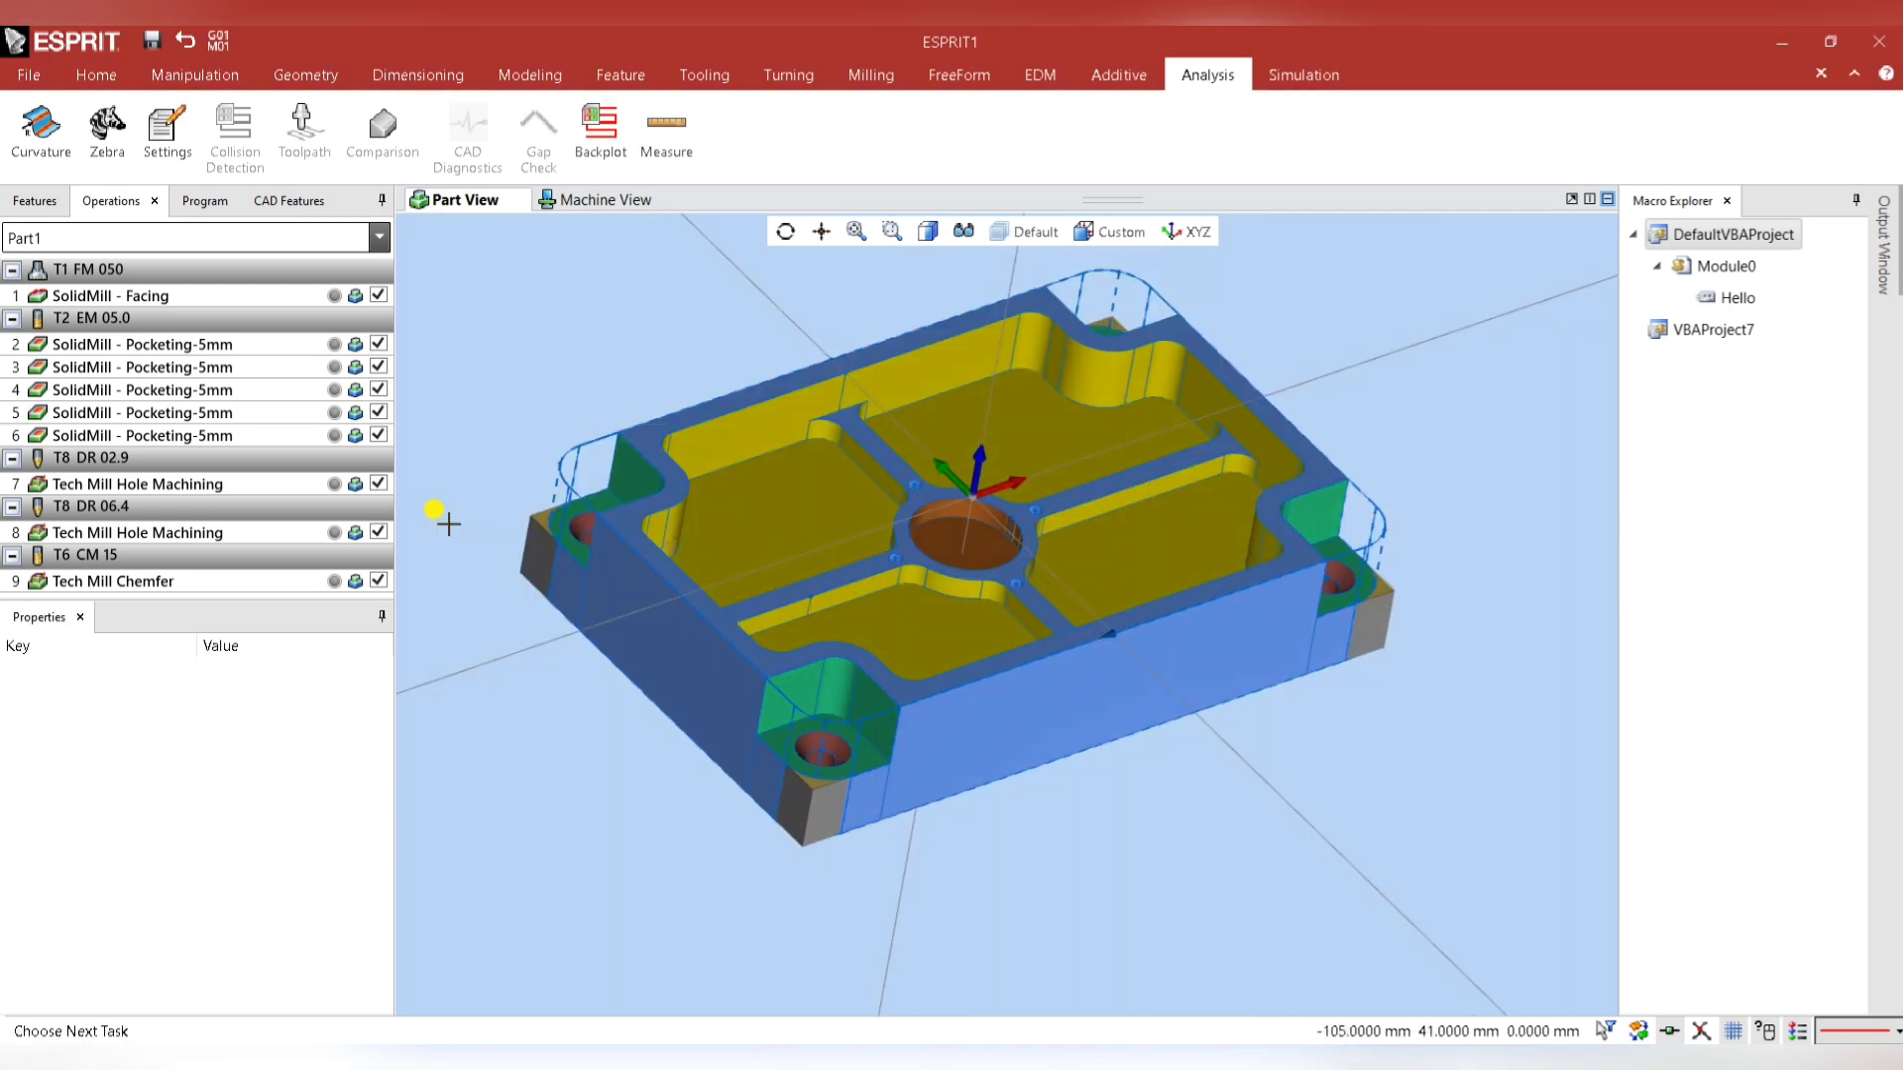
{"action": "left_click", "coordinate": [37, 200]}
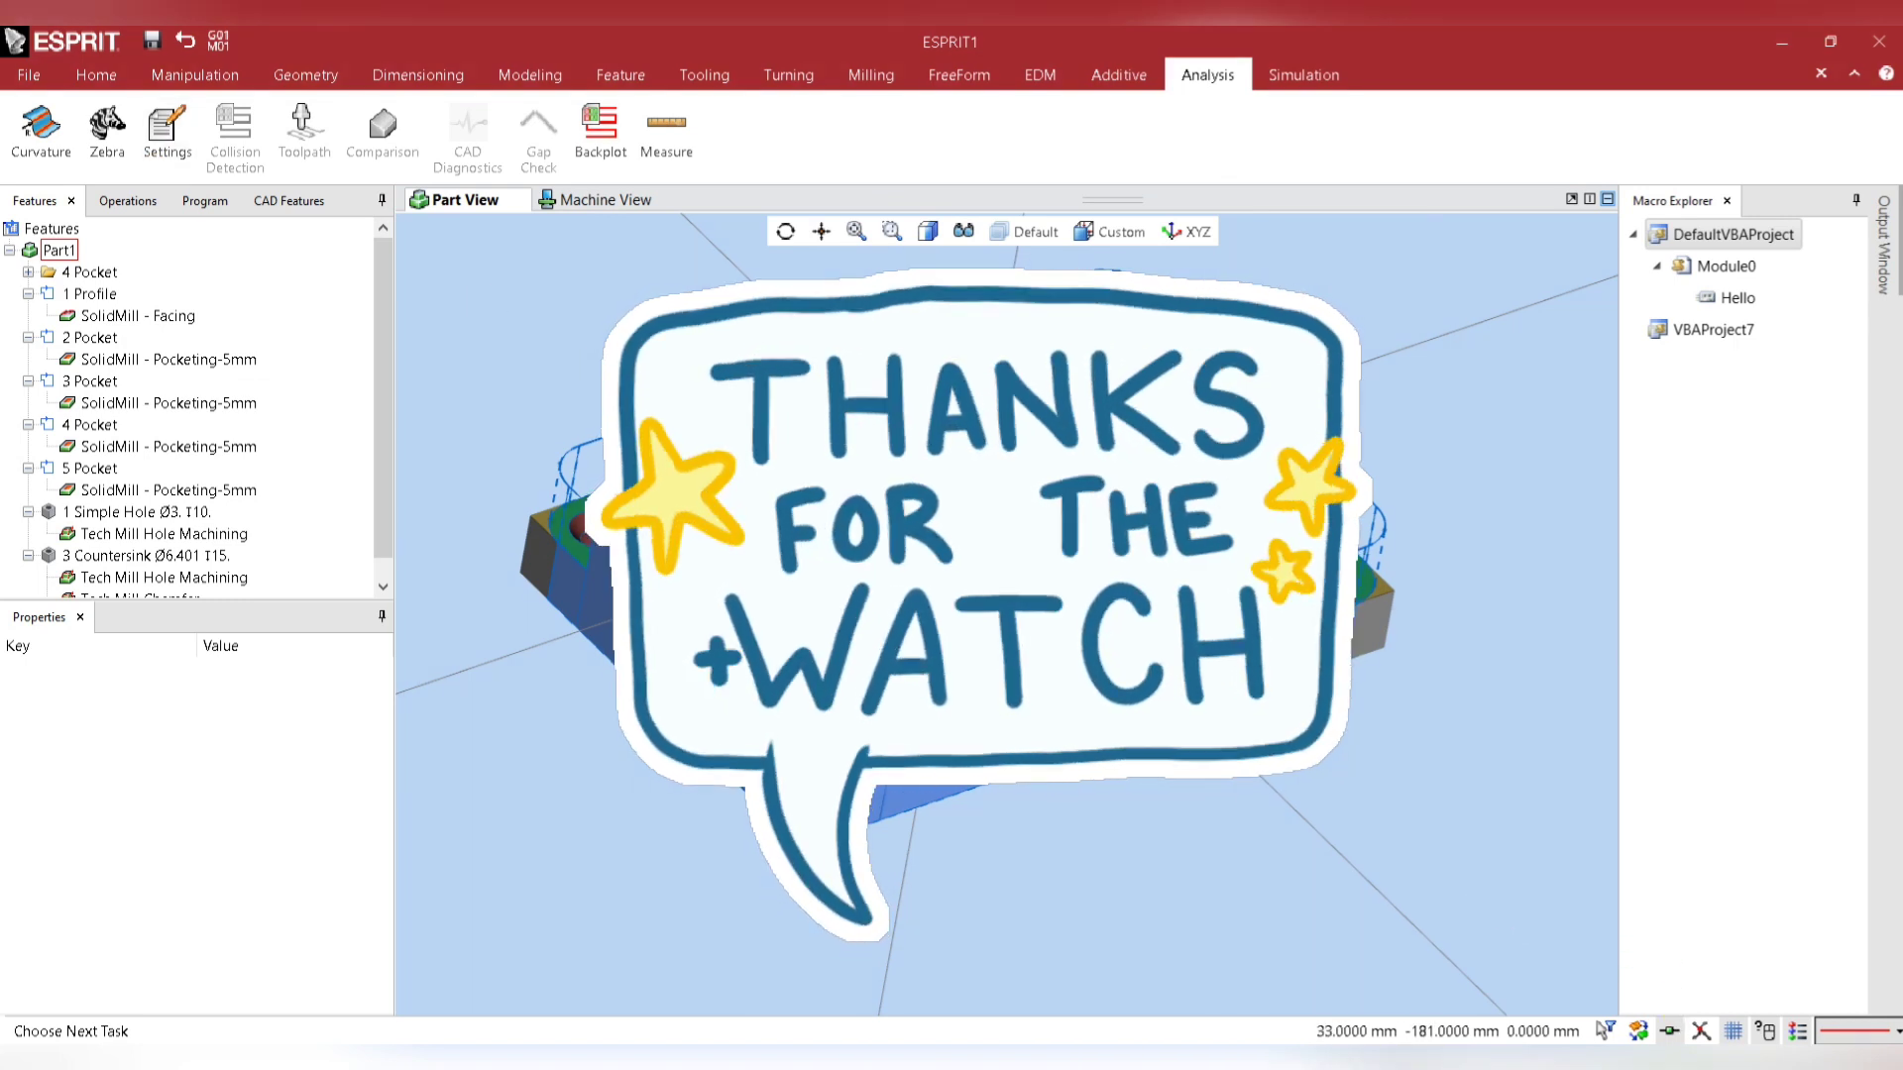
{"action": "left_click", "coordinate": [1636, 1059]}
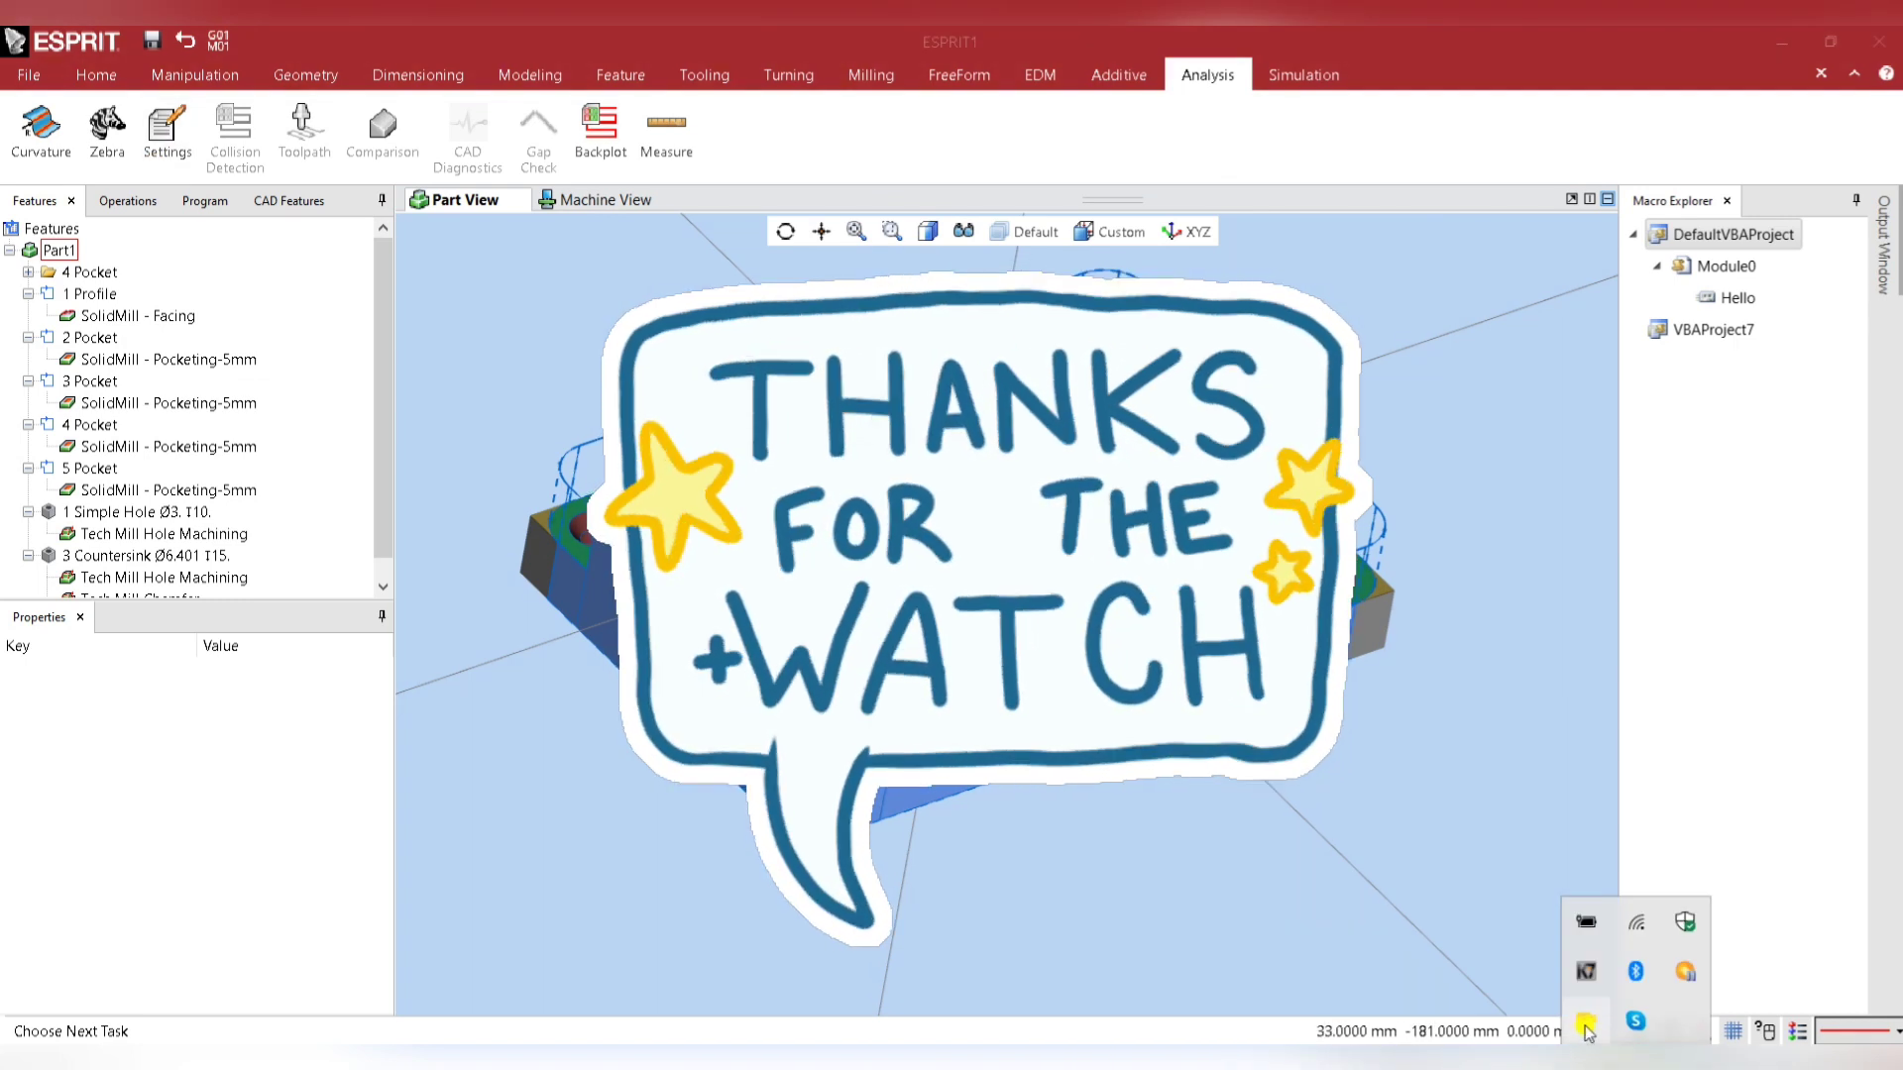